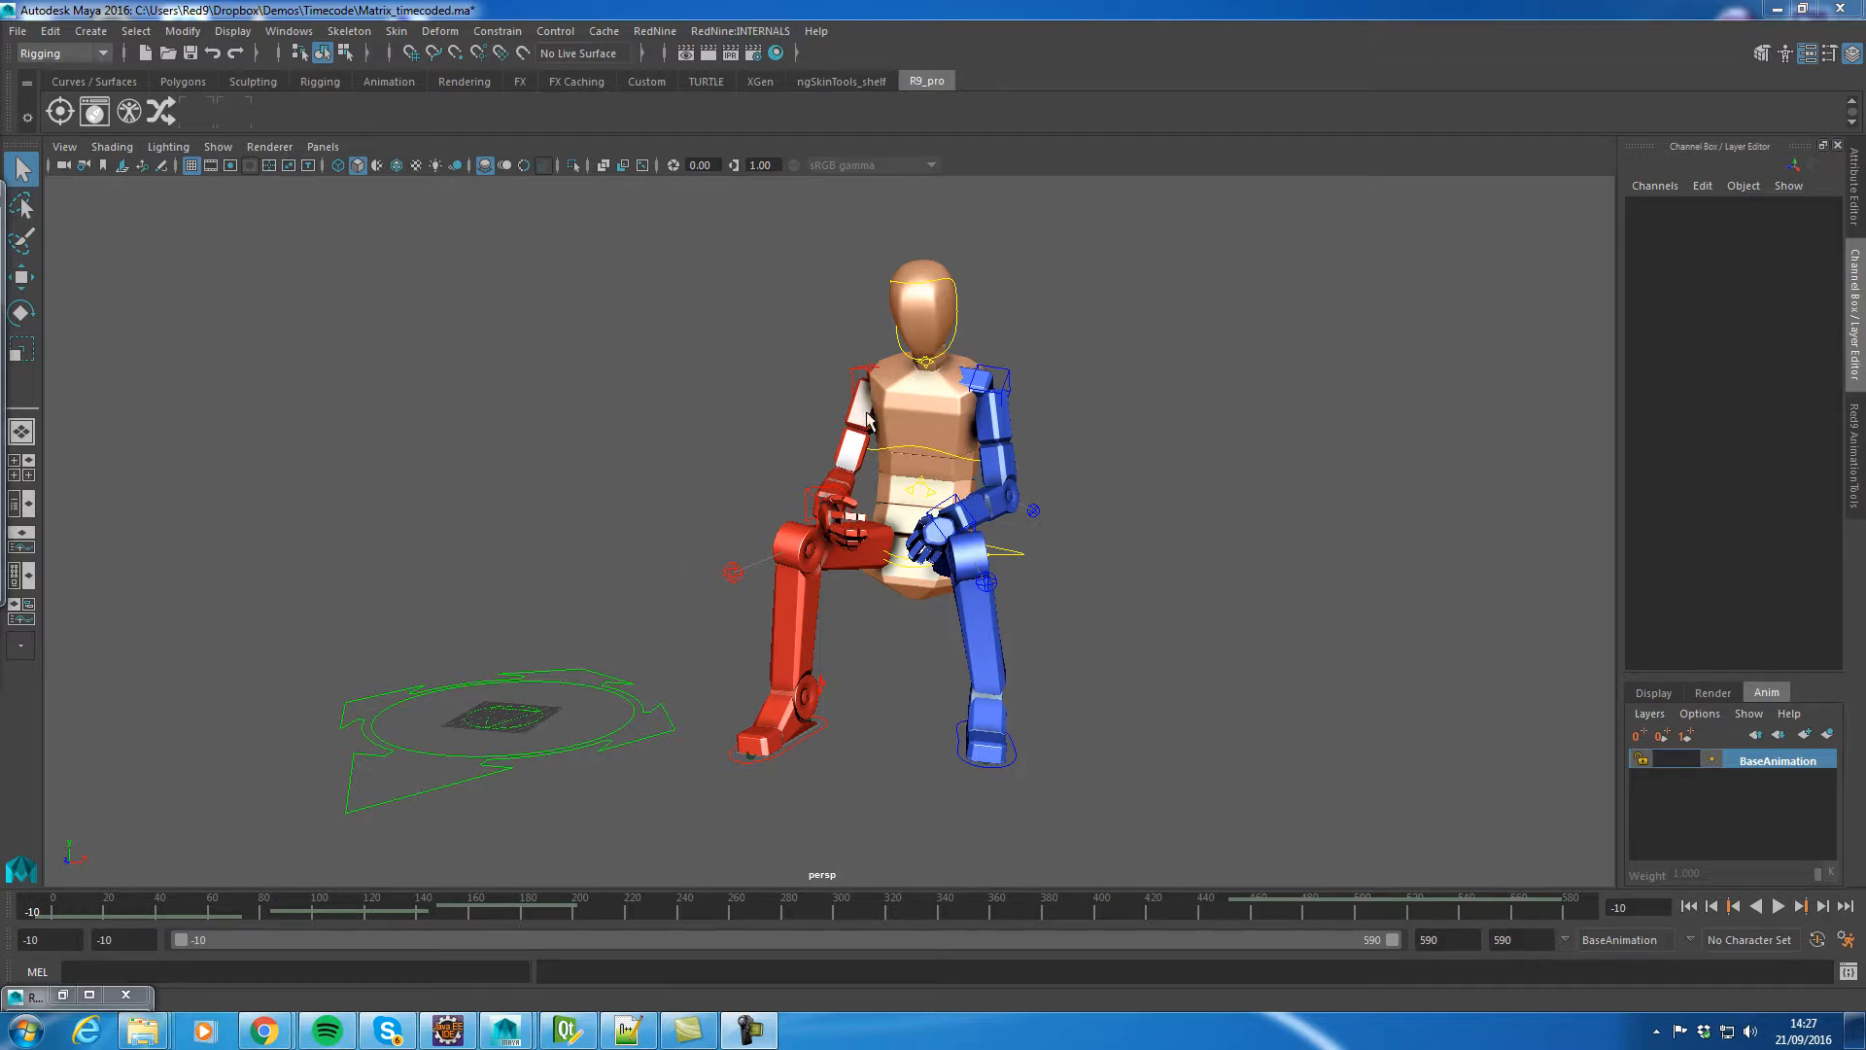
# Open the Red9 PRO Animation SaveLoad window and minimise it to clear the viewport
pyautogui.click(747, 35)
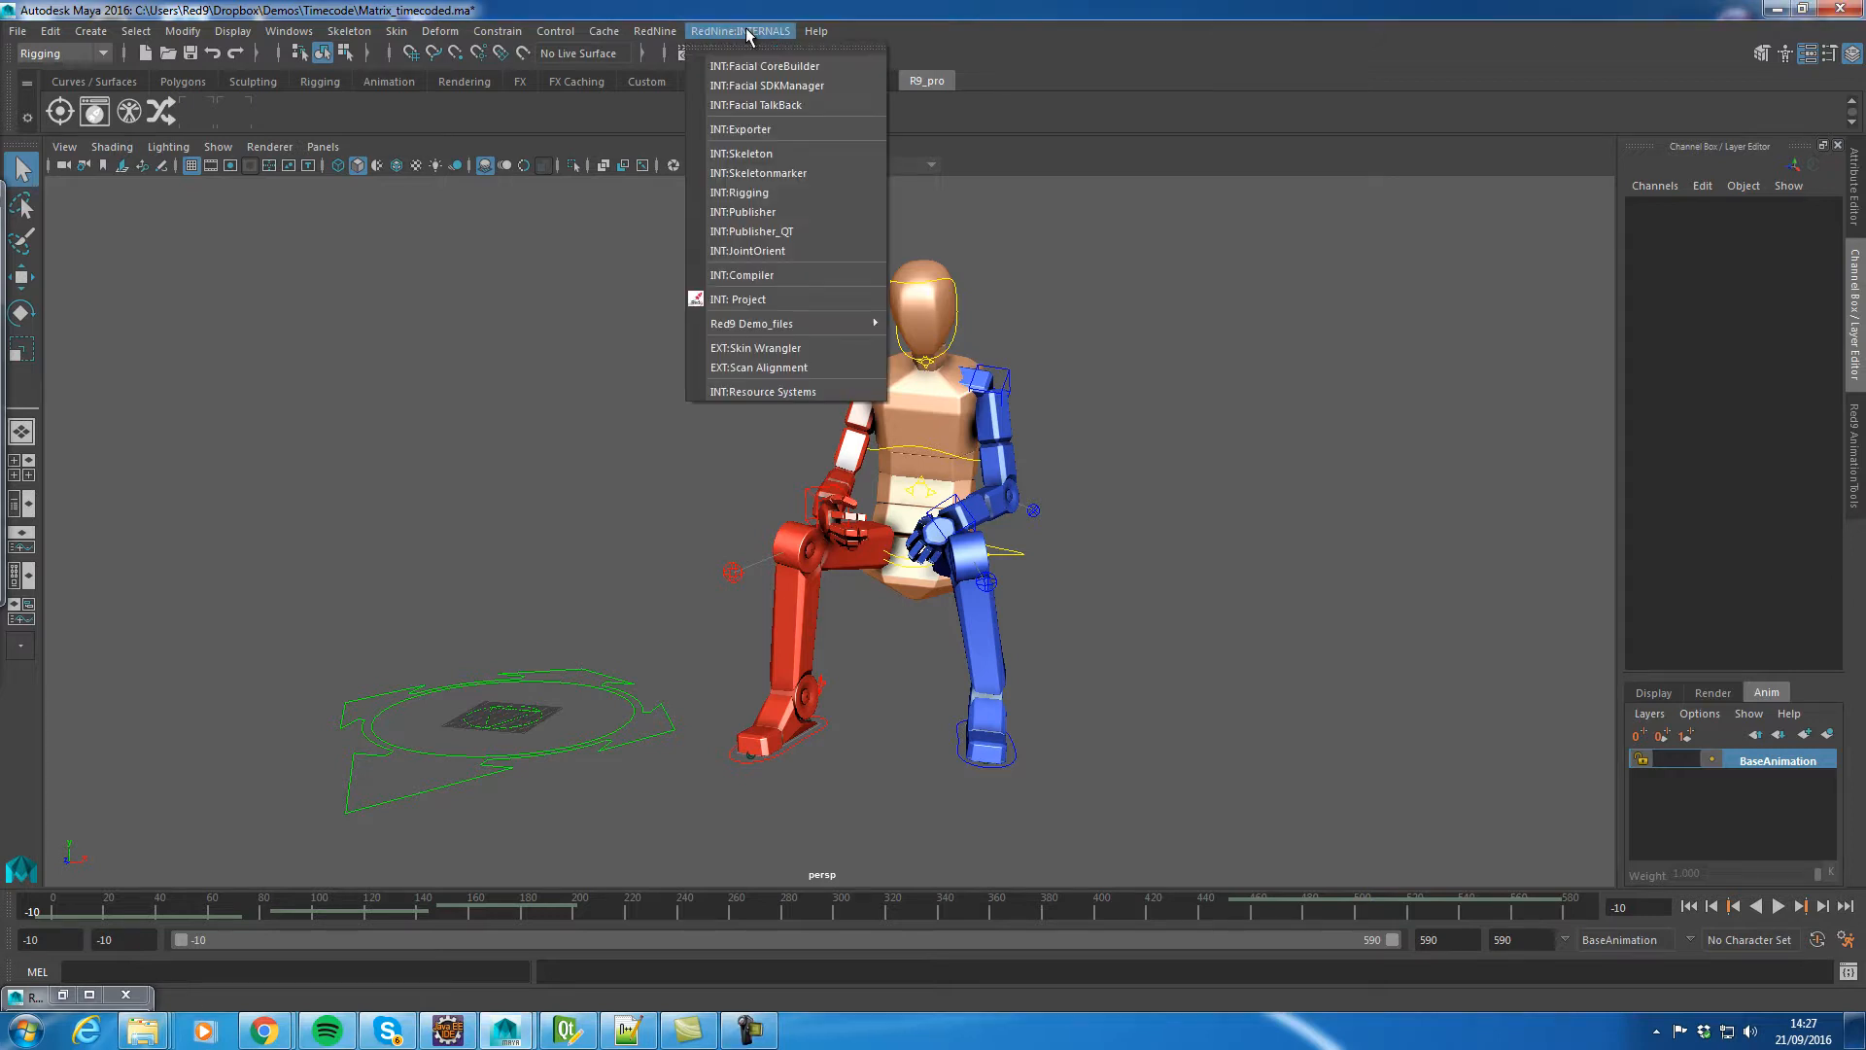
pyautogui.moveTo(657, 32)
pyautogui.moveTo(713, 65)
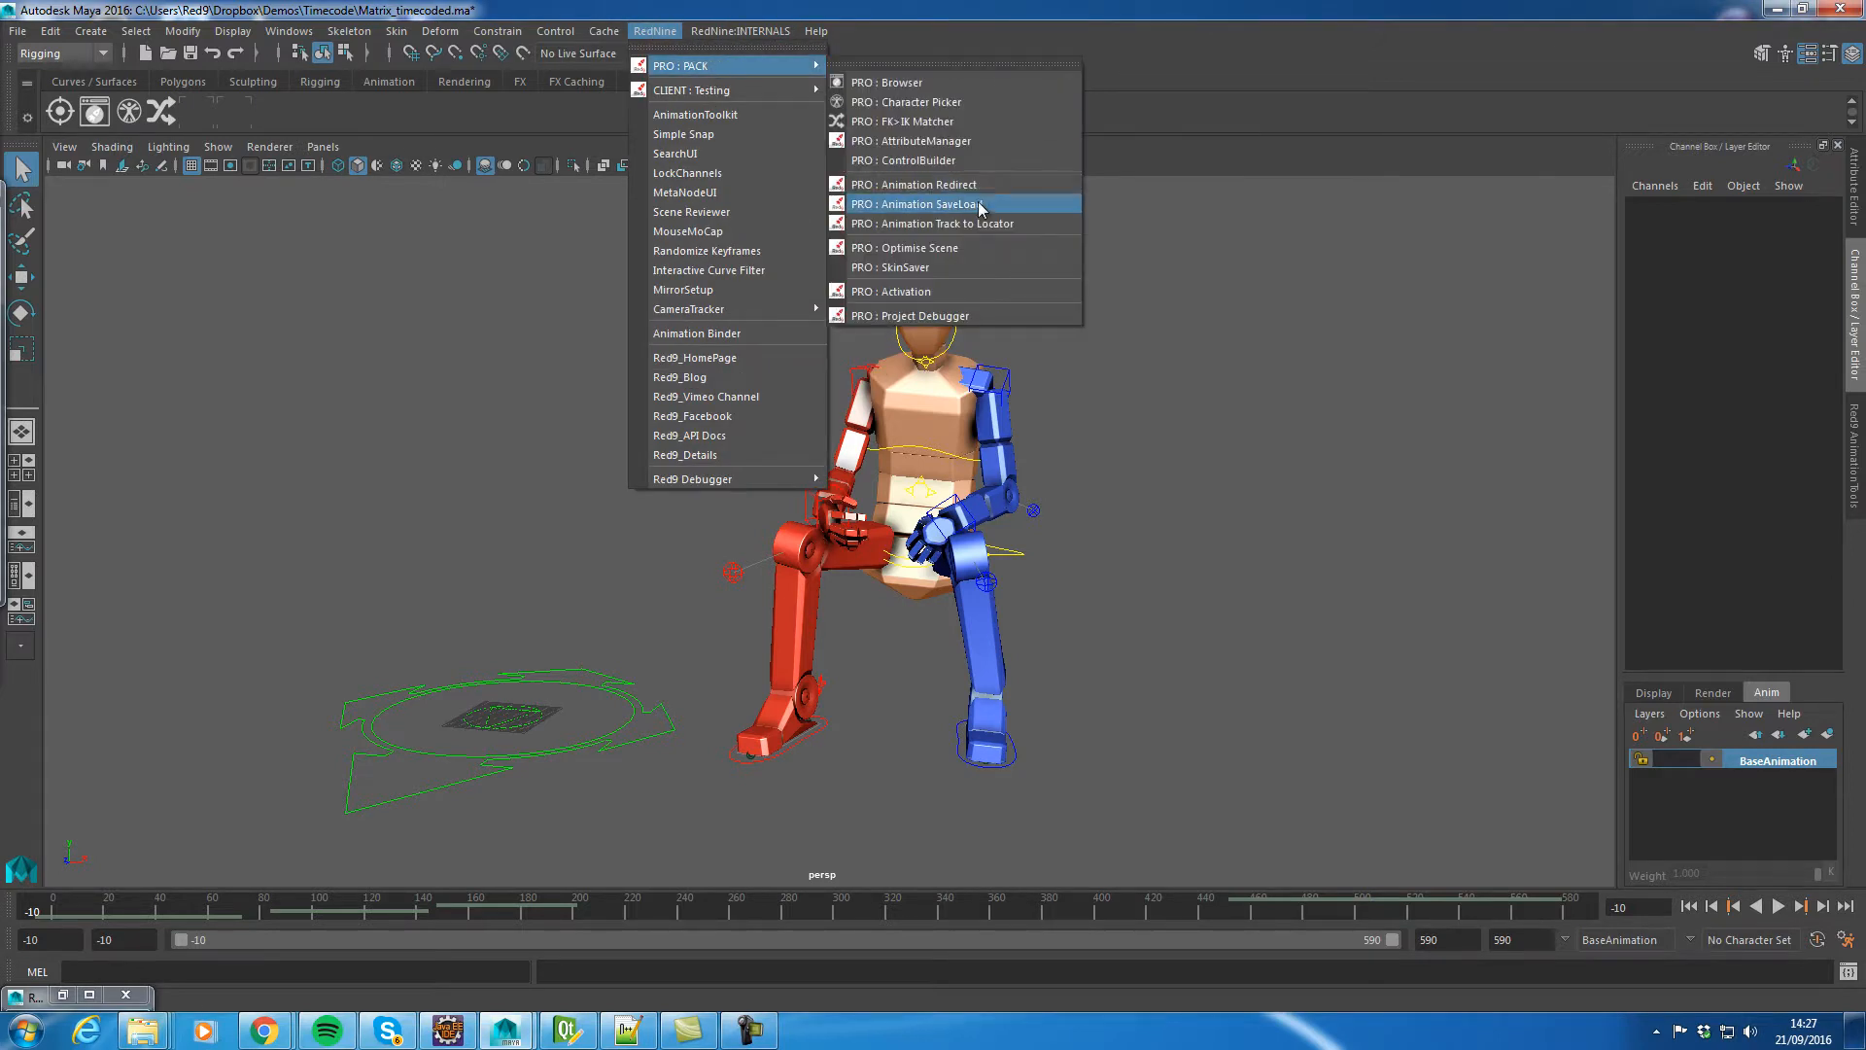
pyautogui.click(919, 205)
pyautogui.moveTo(744, 120); pyautogui.dragTo(1441, 70)
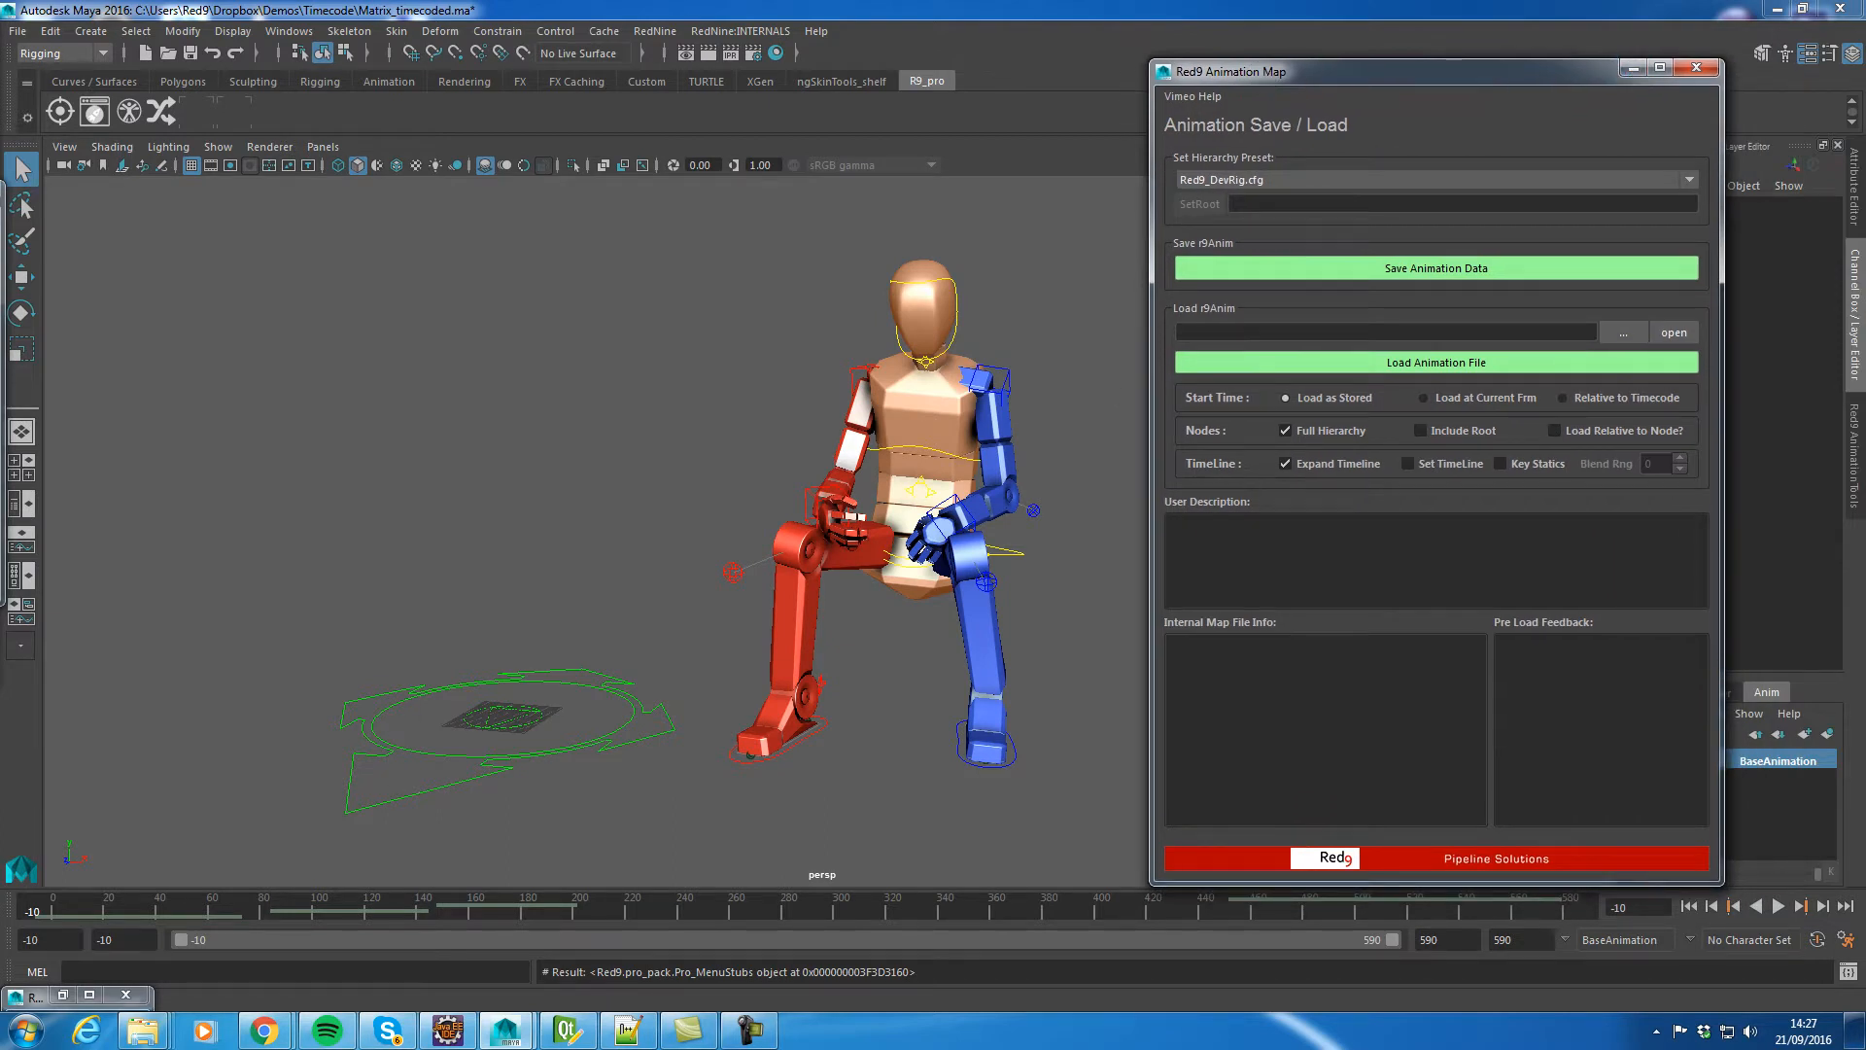
pyautogui.hotkey('alt', 'v')
pyautogui.hotkey('alt', 'v')
pyautogui.click(1634, 69)
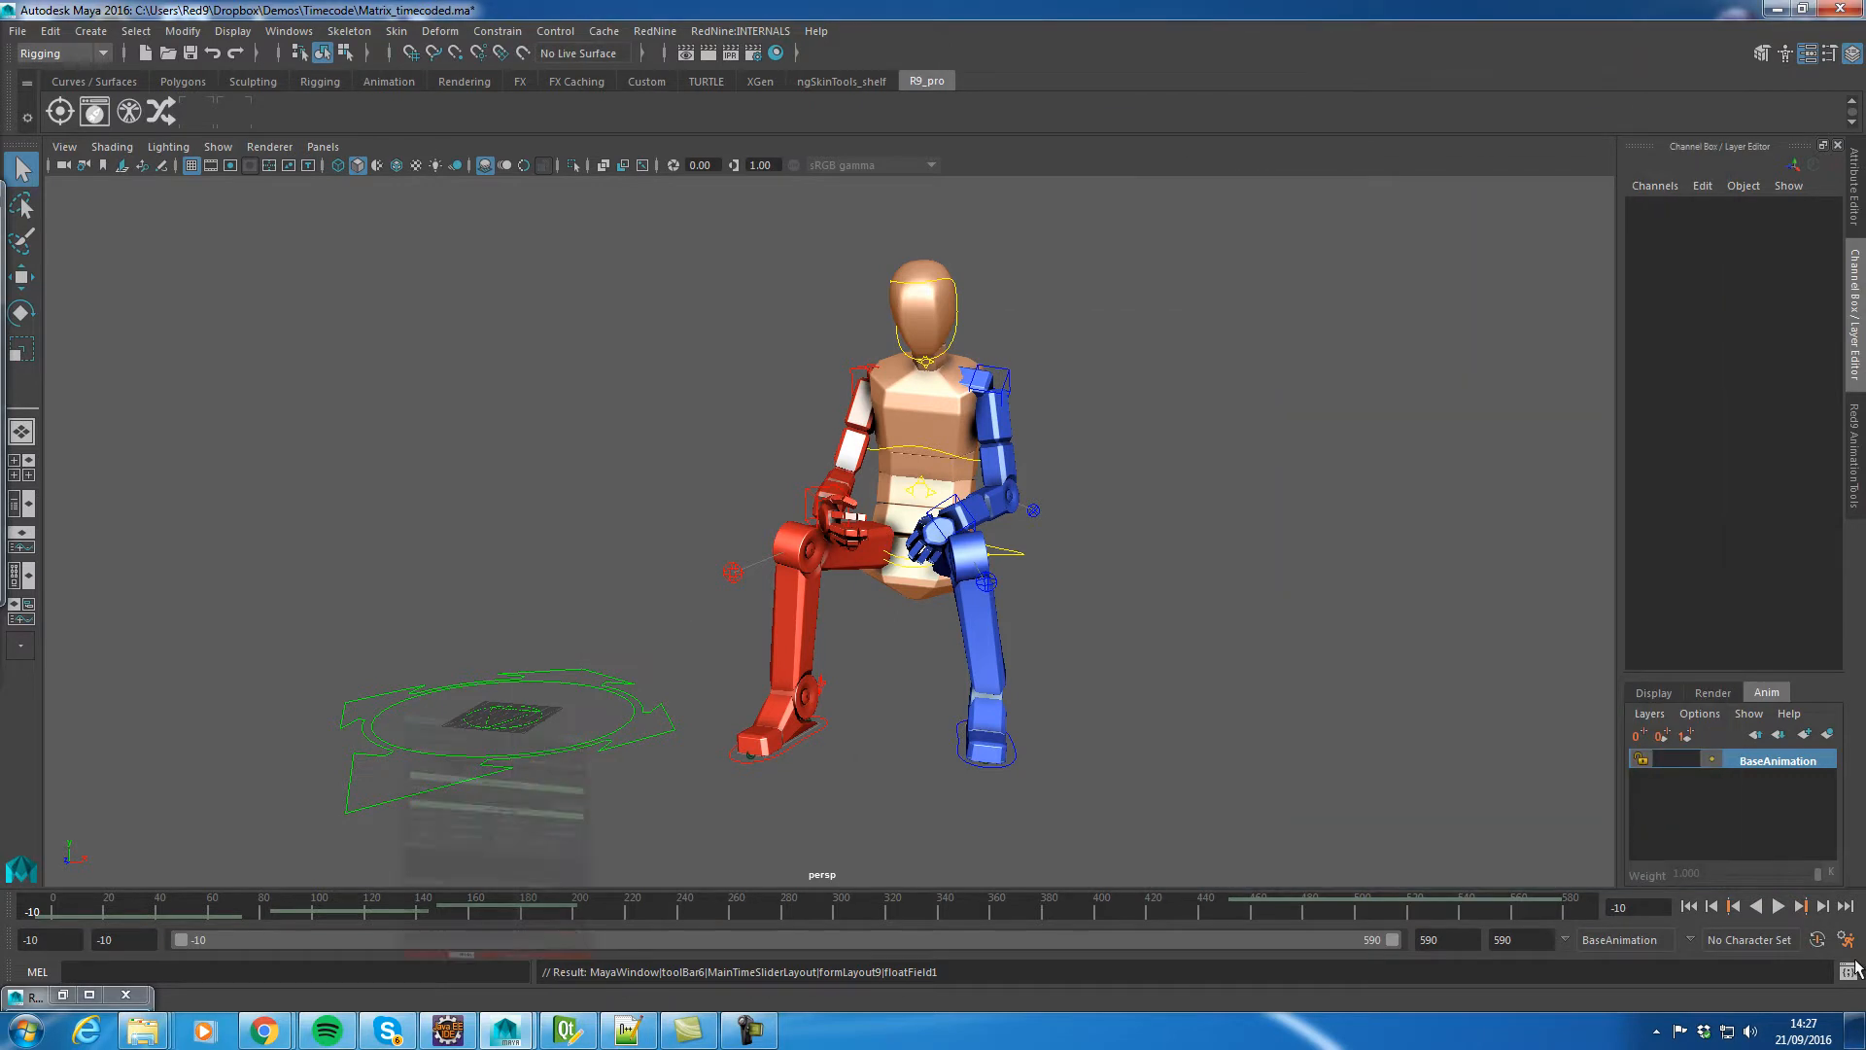
# Play the seated character's animation and scrub the timeline to review its motion against the audio
pyautogui.click(1779, 905)
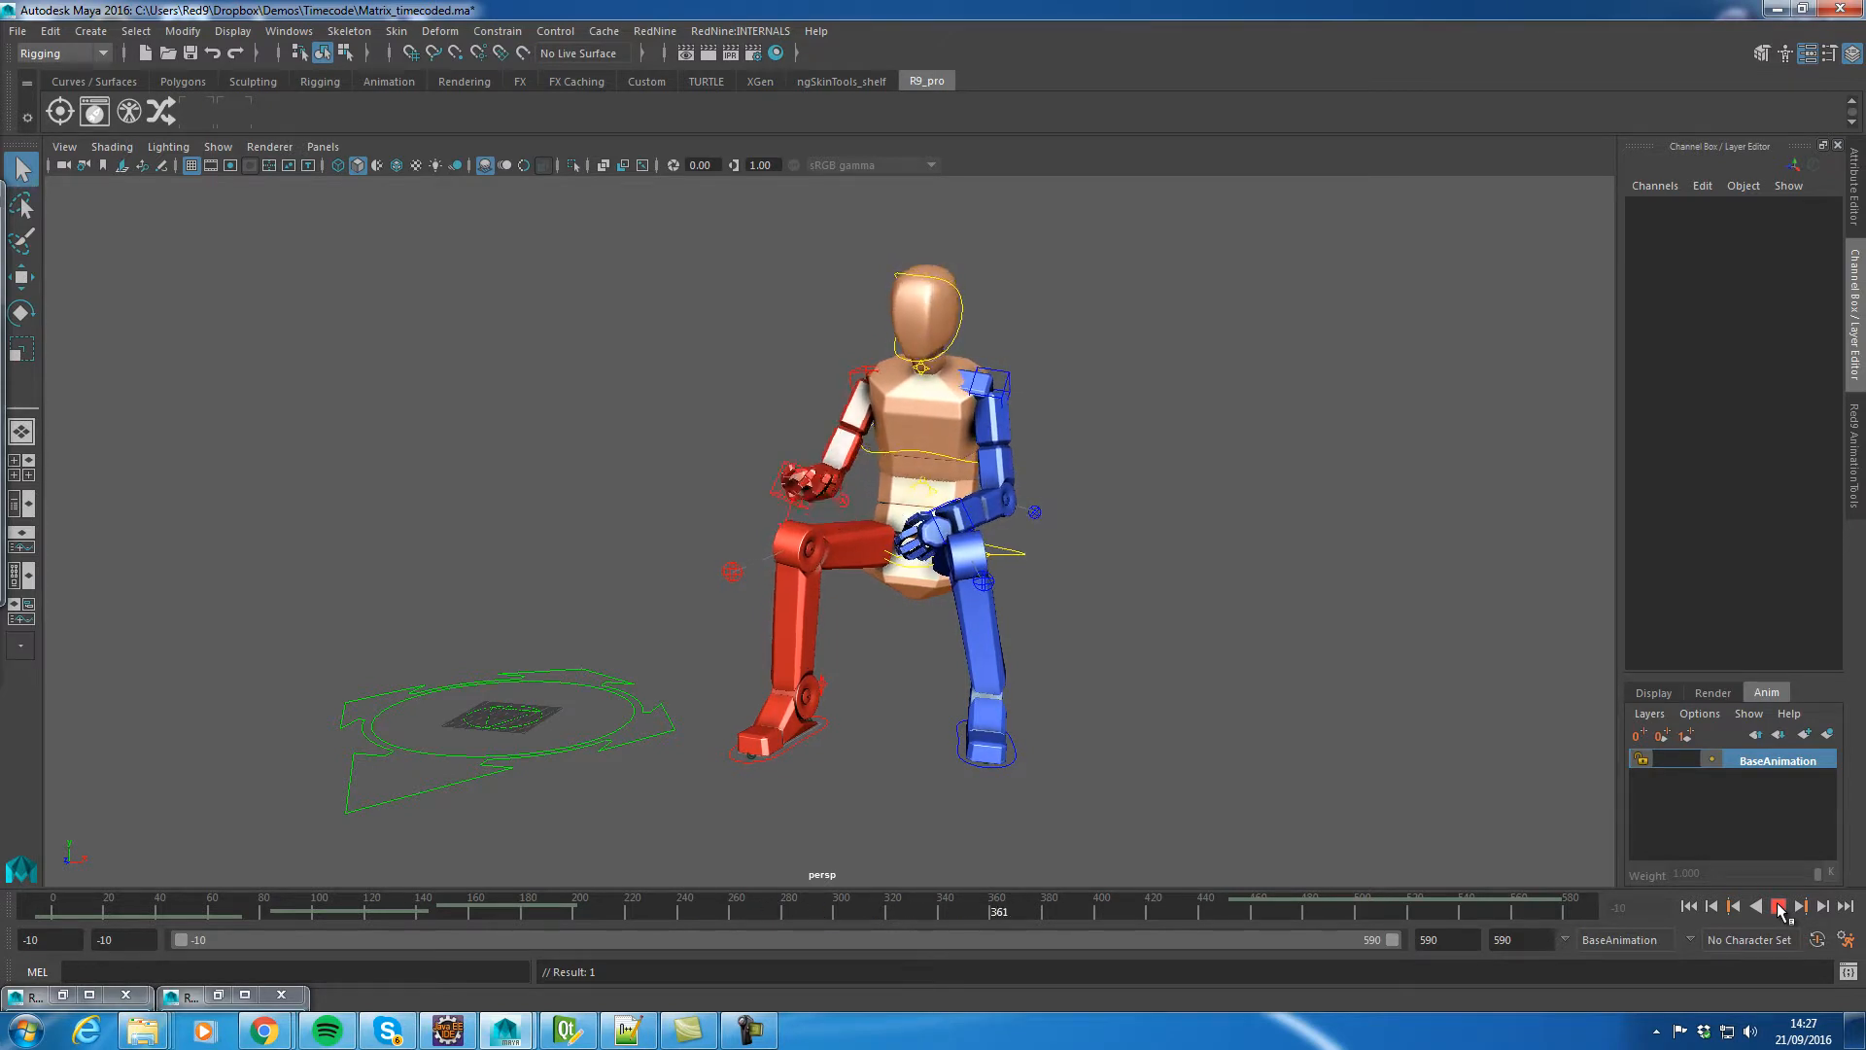
pyautogui.click(1779, 907)
pyautogui.moveTo(524, 918); pyautogui.dragTo(394, 918)
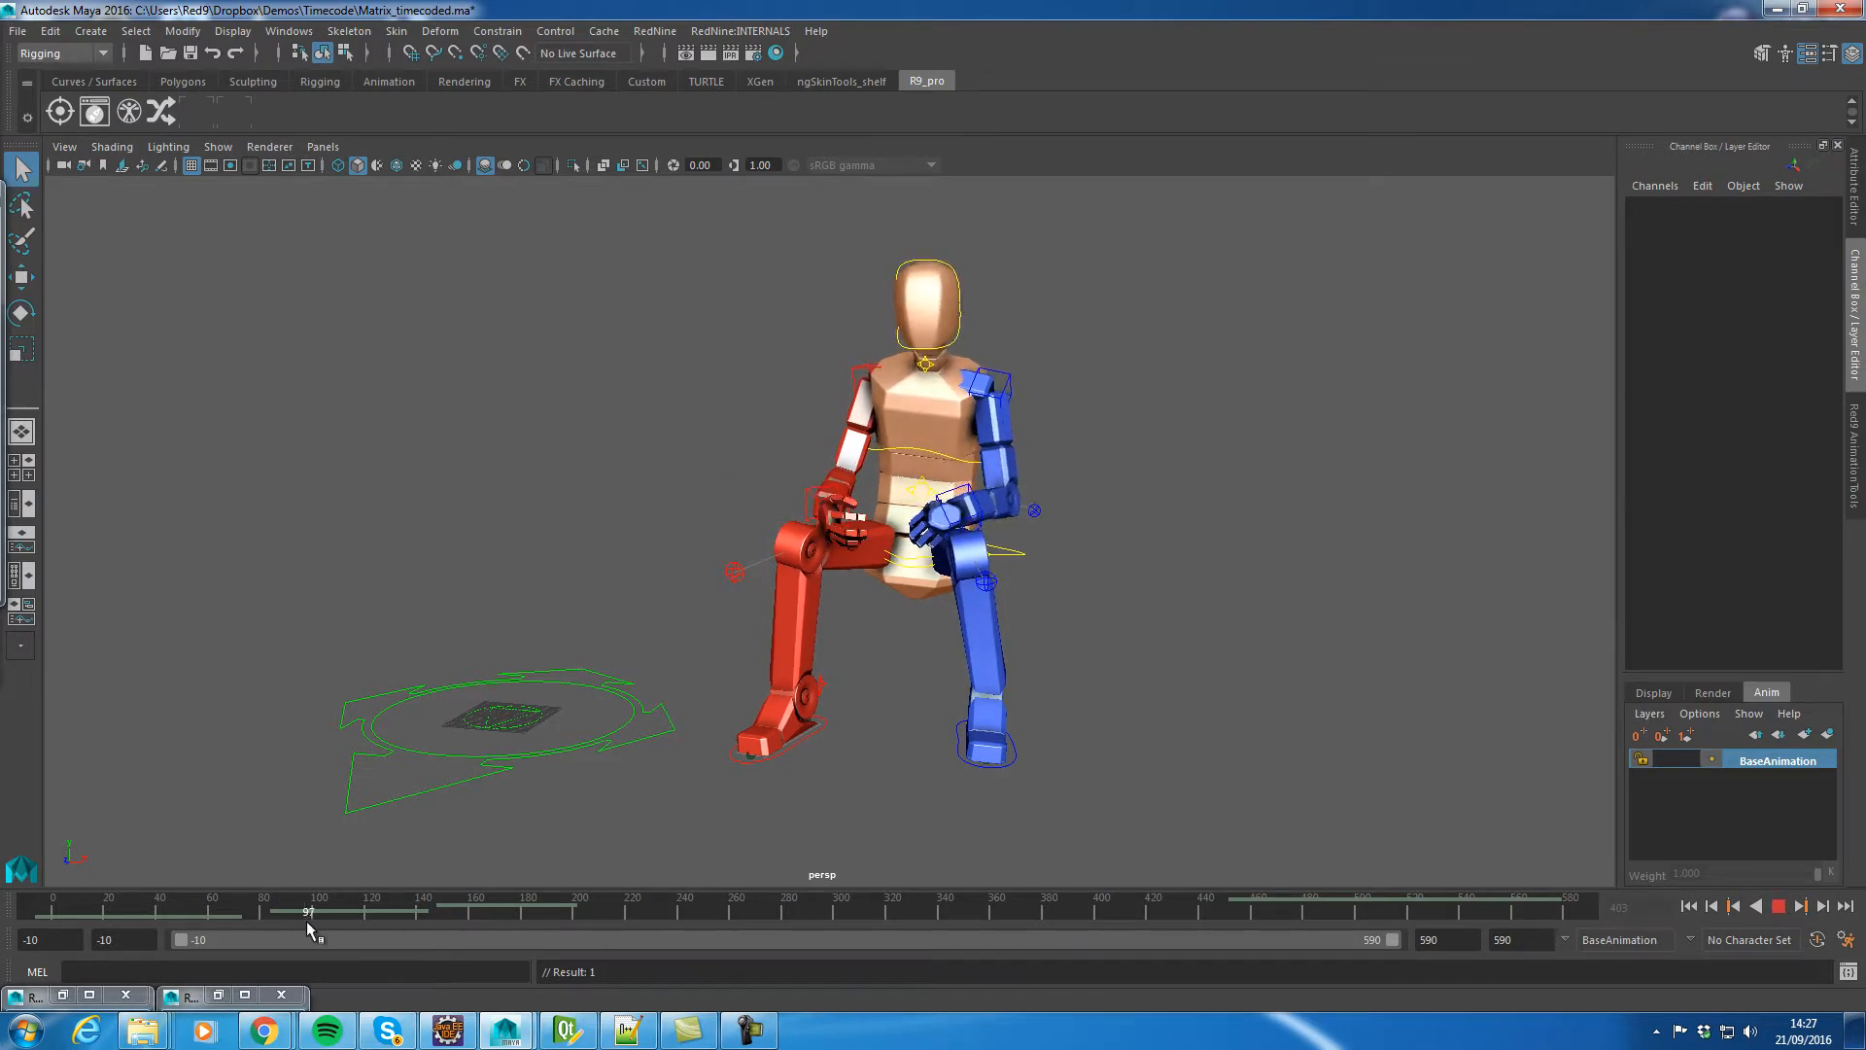
pyautogui.moveTo(361, 919); pyautogui.dragTo(540, 931)
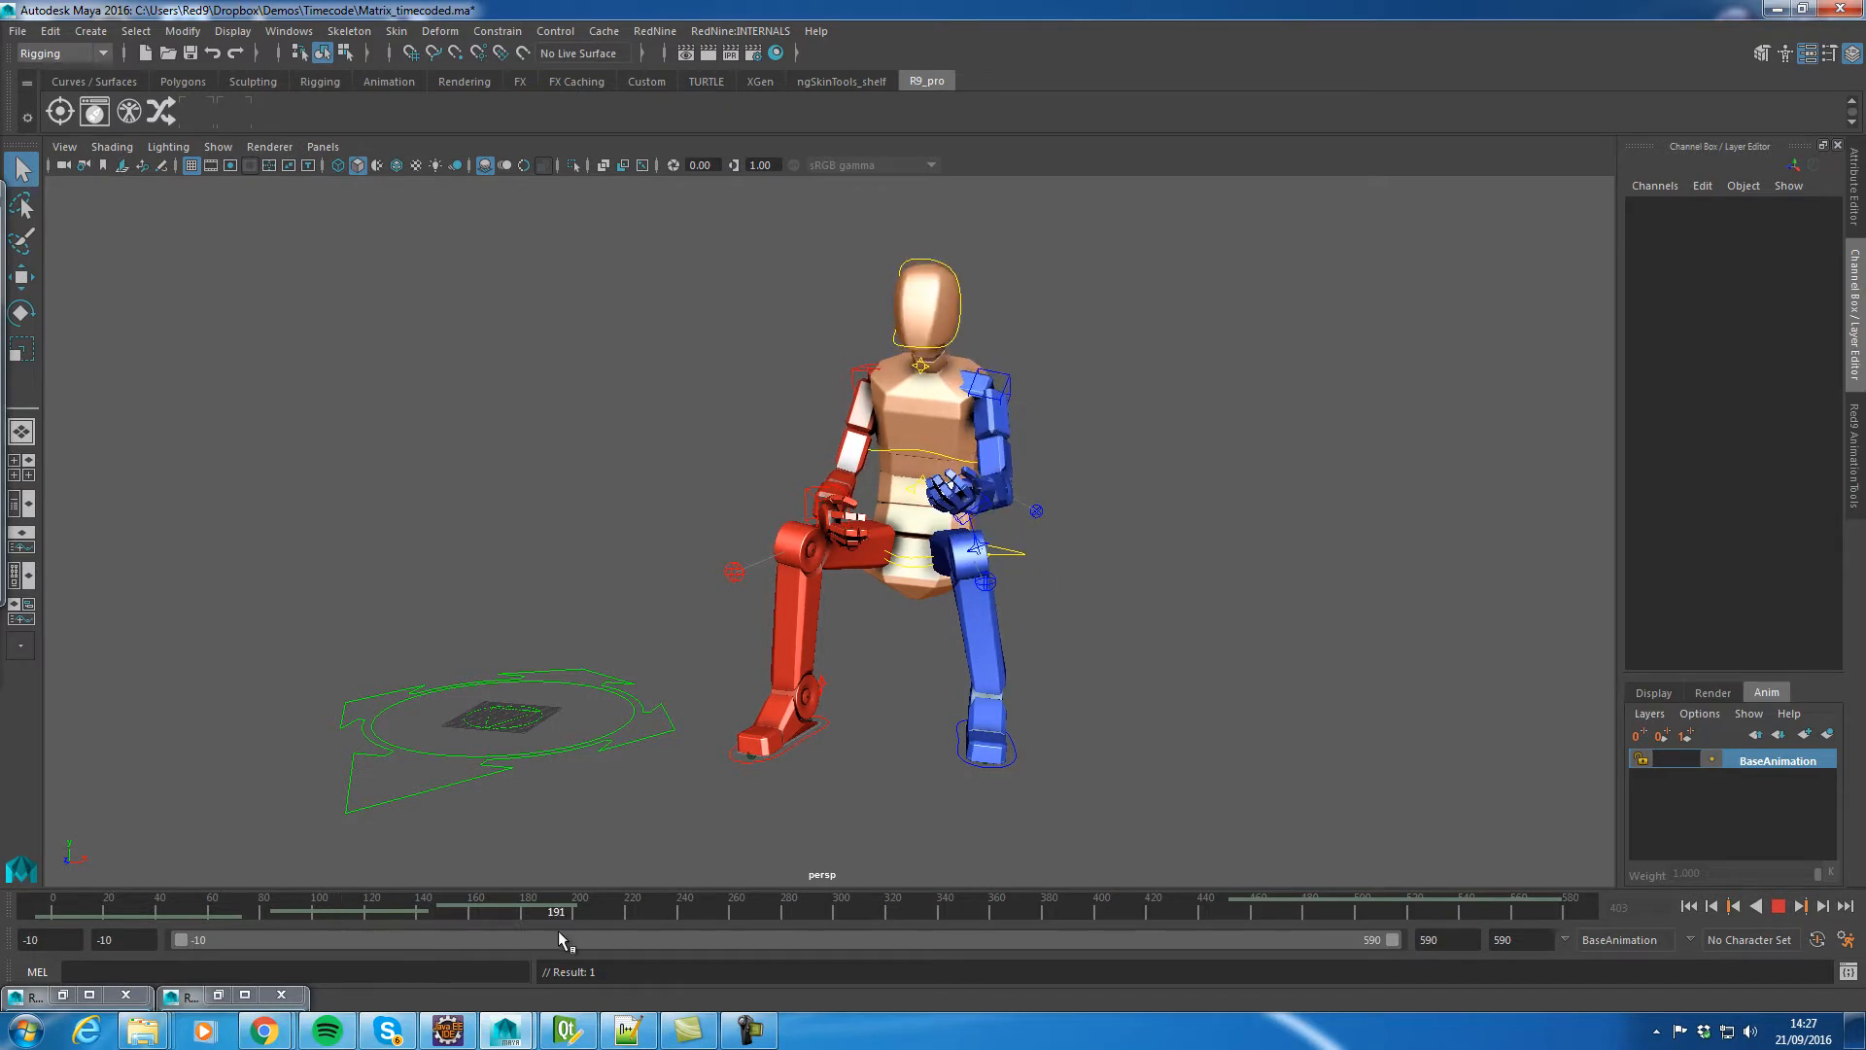
pyautogui.moveTo(755, 929); pyautogui.dragTo(799, 930)
# Show the soundtrack clips in the Trax Editor and scrub the scene time across them
pyautogui.click(21, 506)
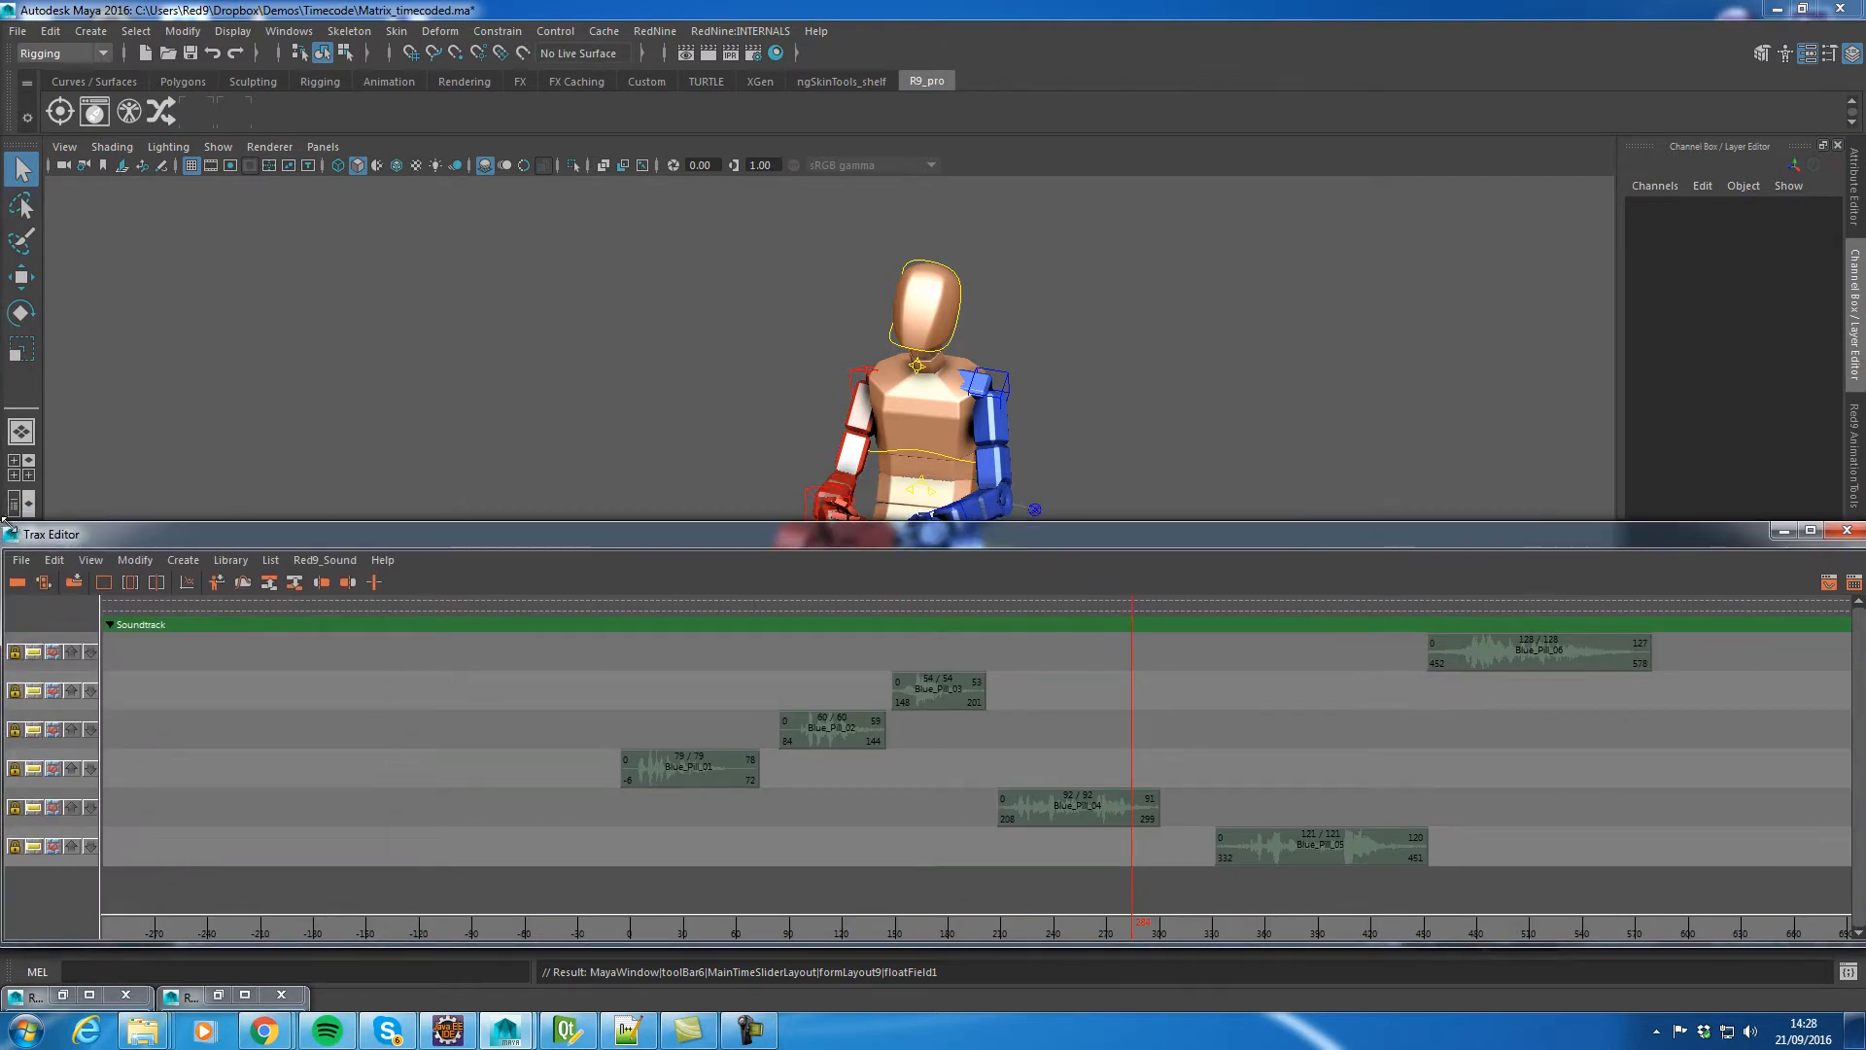
pyautogui.moveTo(5, 525); pyautogui.dragTo(155, 551)
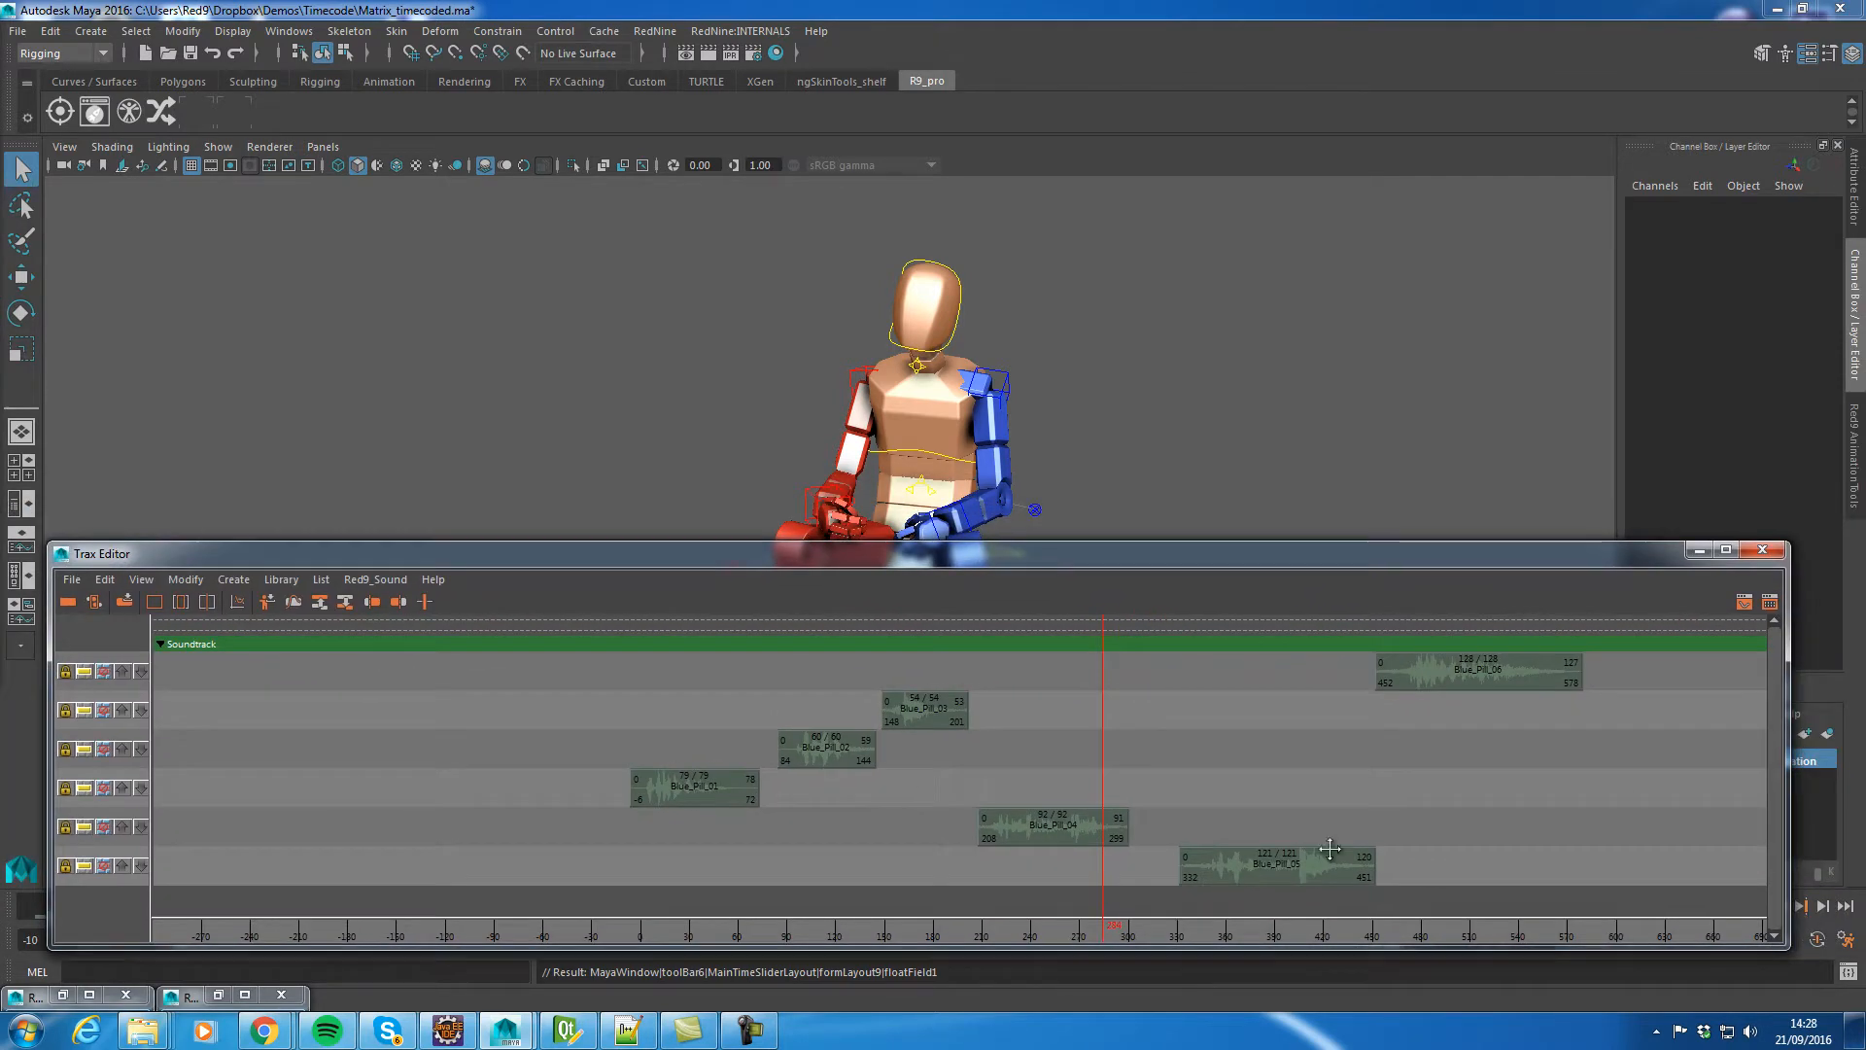
pyautogui.moveTo(826, 928); pyautogui.dragTo(1409, 906)
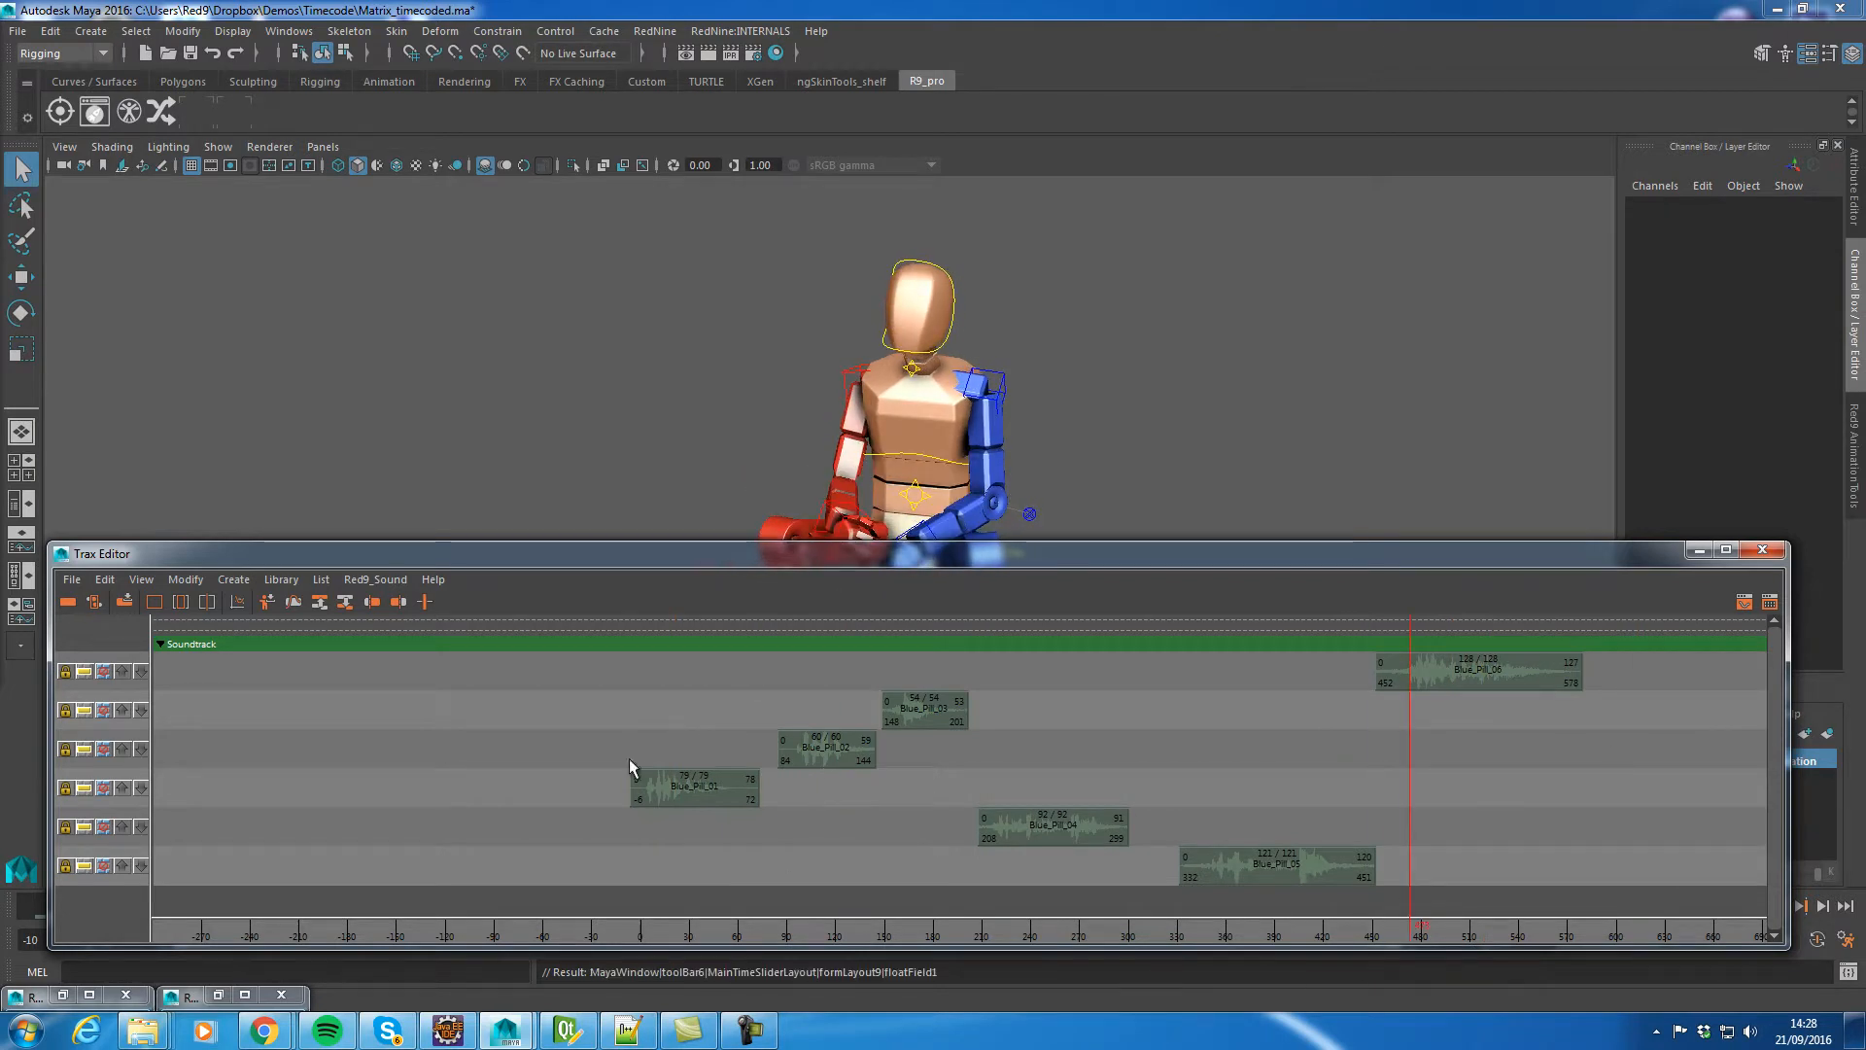
# Inspect the wav format and broadcast metadata of the Blue_Pill_03 audio clip
pyautogui.click(923, 715)
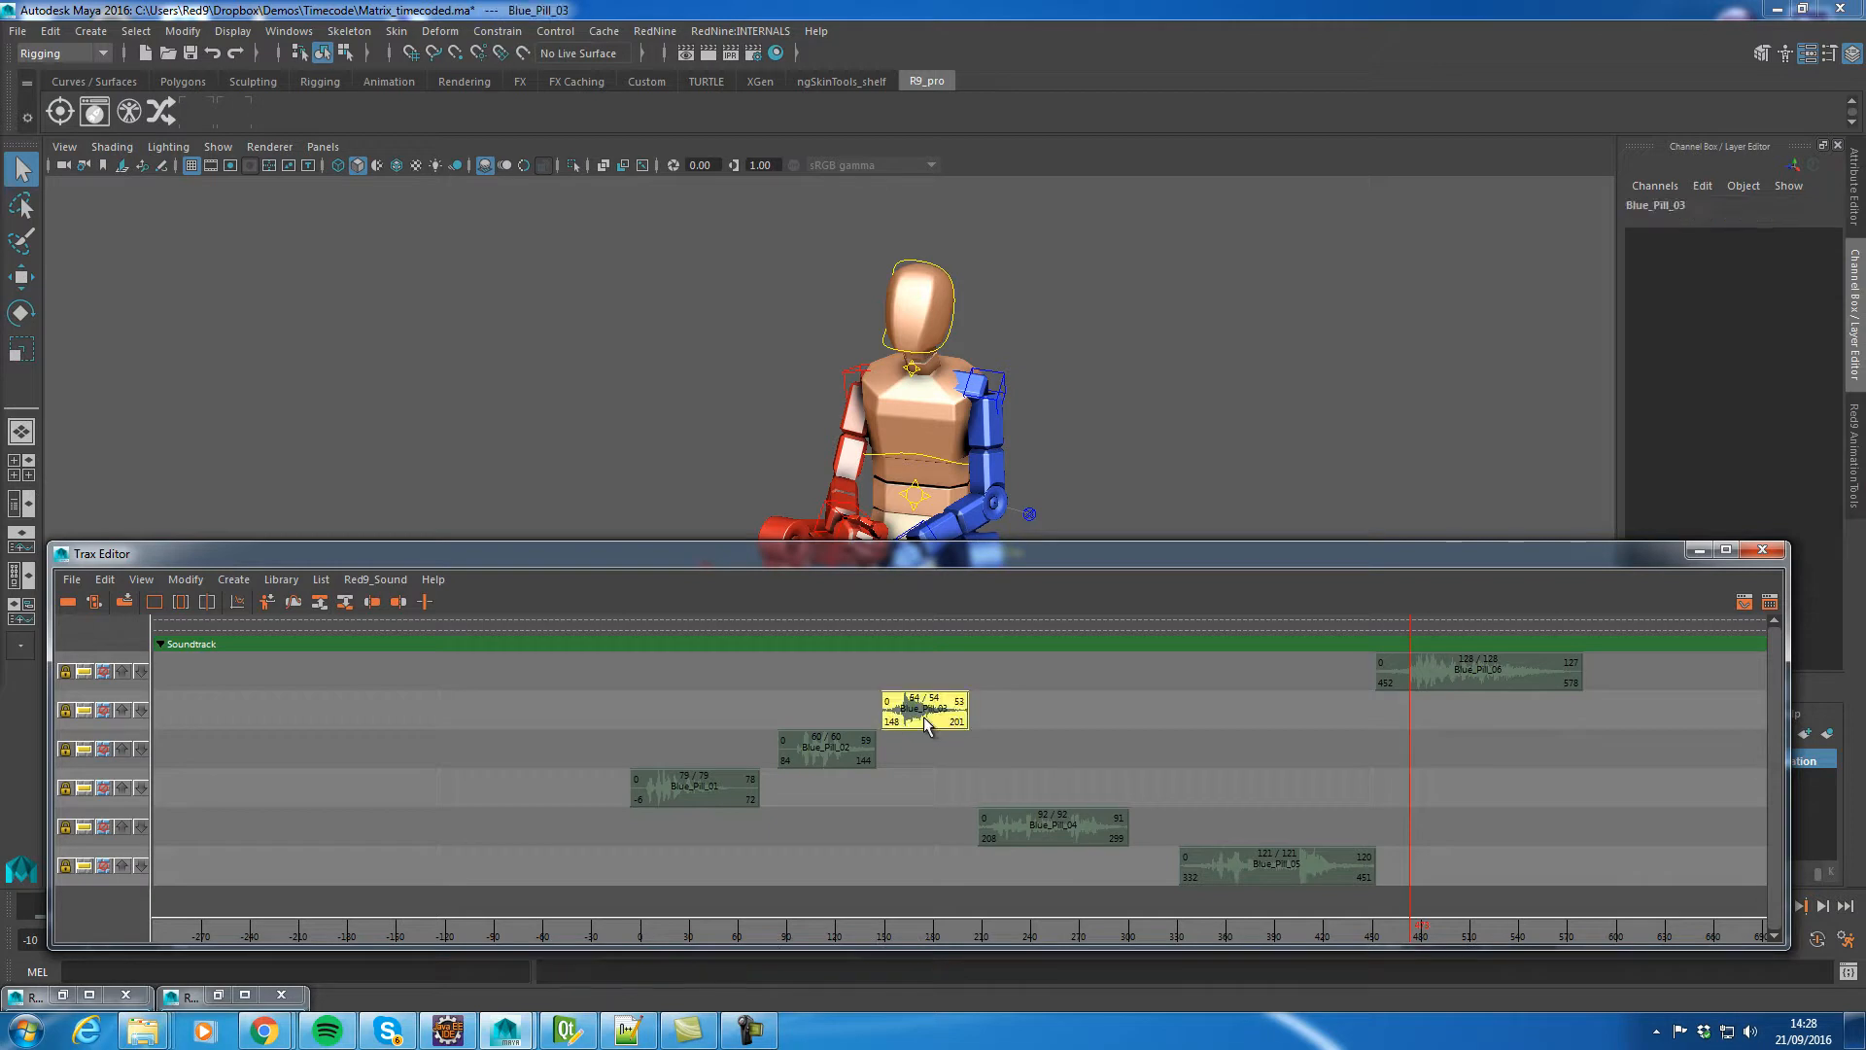
pyautogui.click(375, 579)
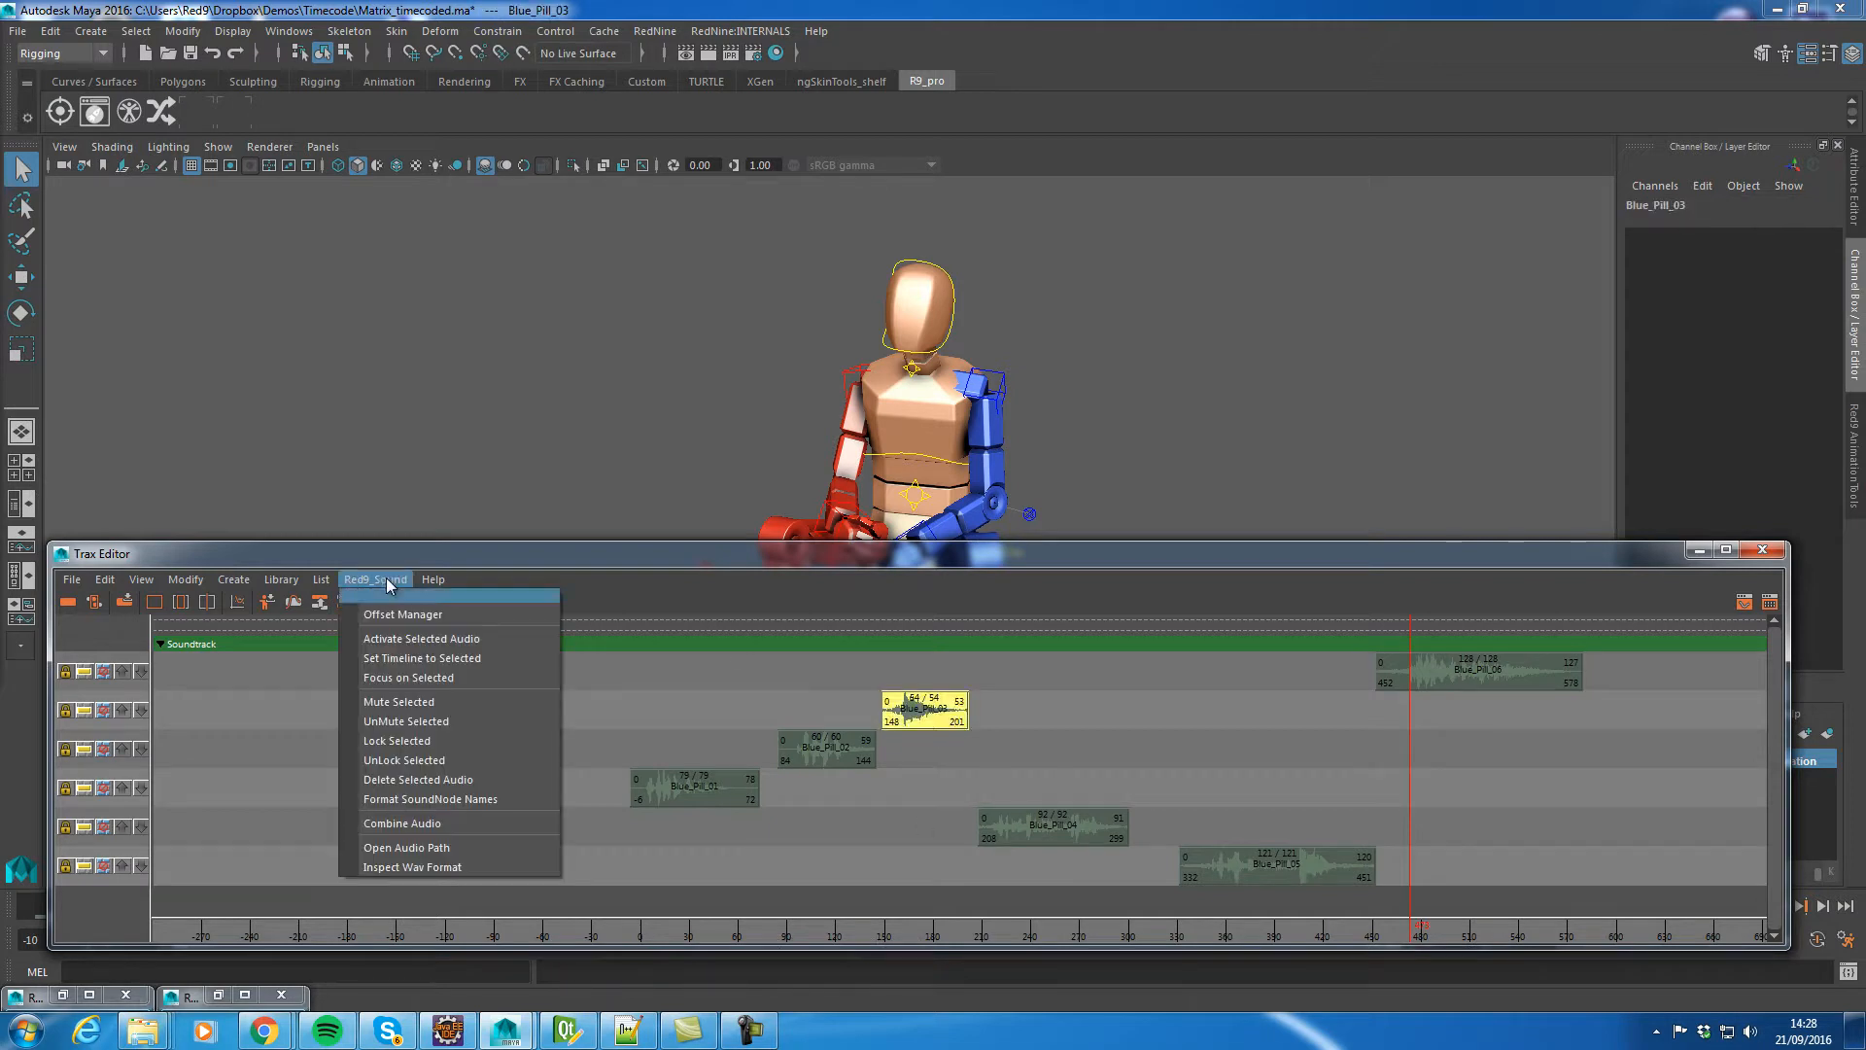
pyautogui.click(411, 867)
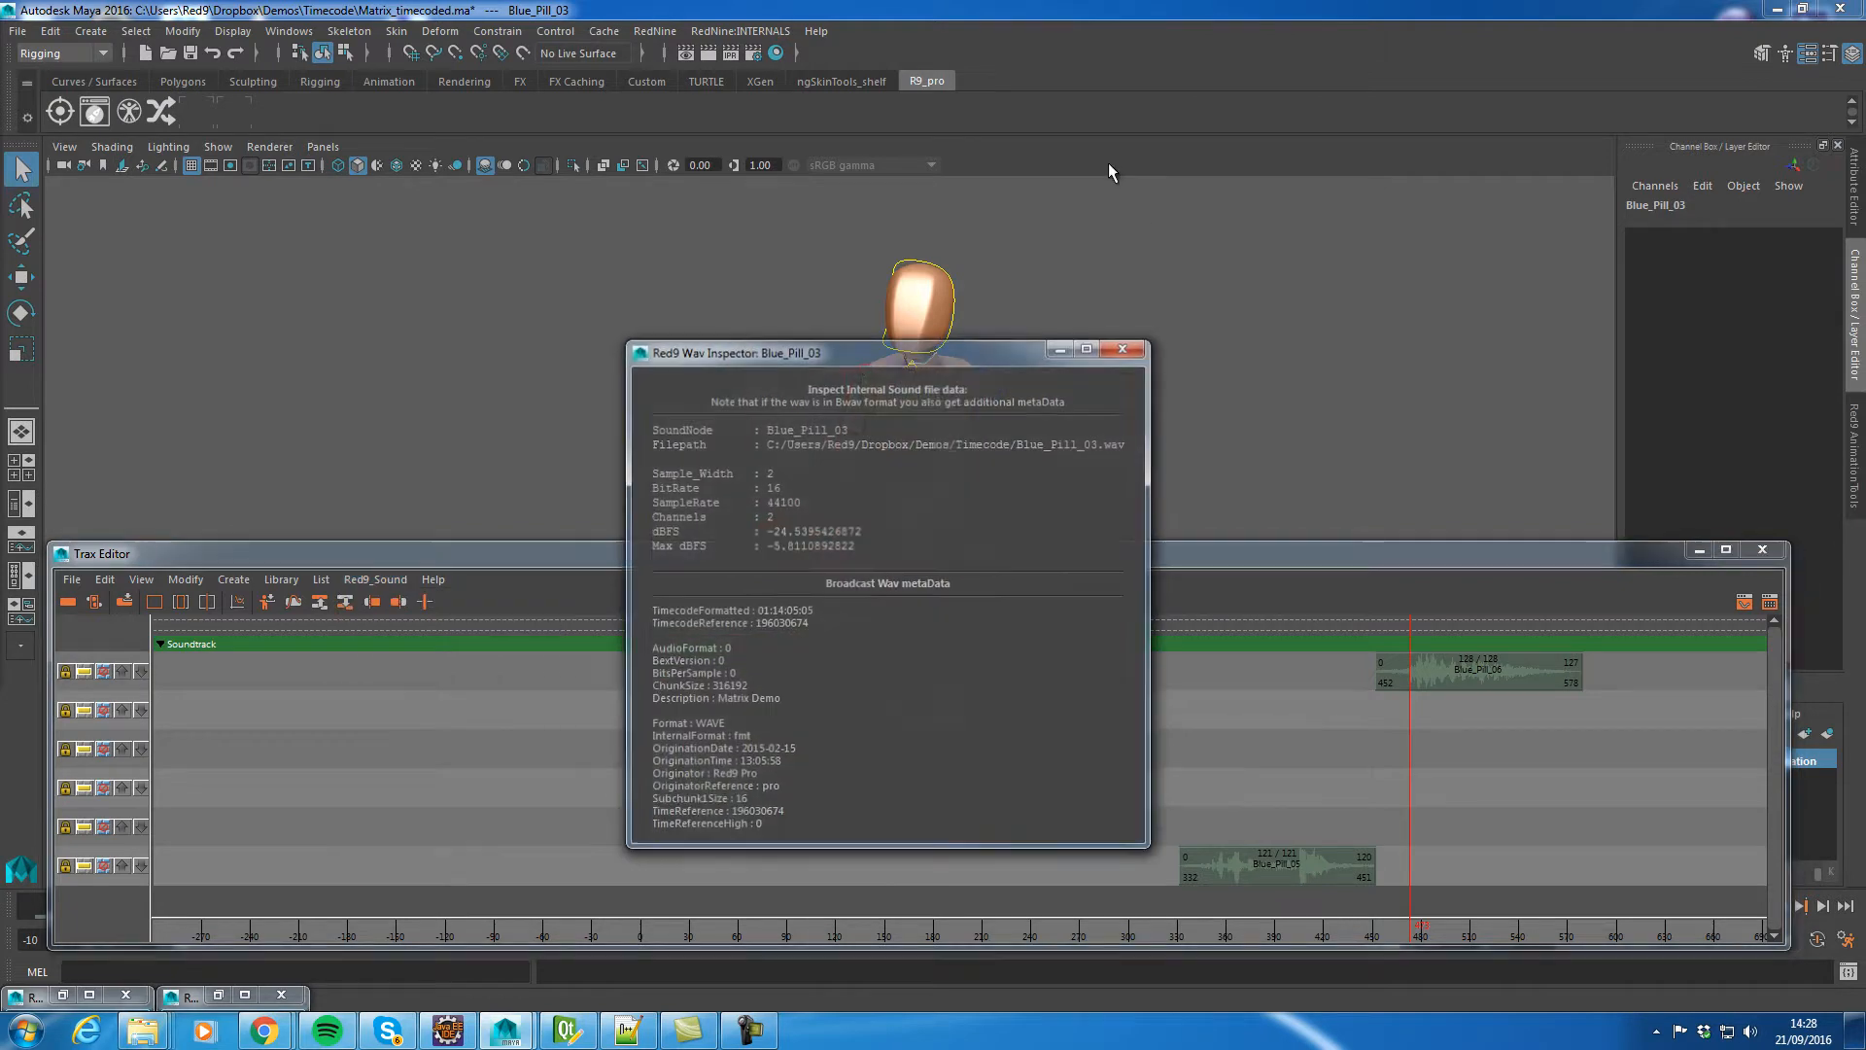
pyautogui.moveTo(857, 348); pyautogui.dragTo(1127, 29)
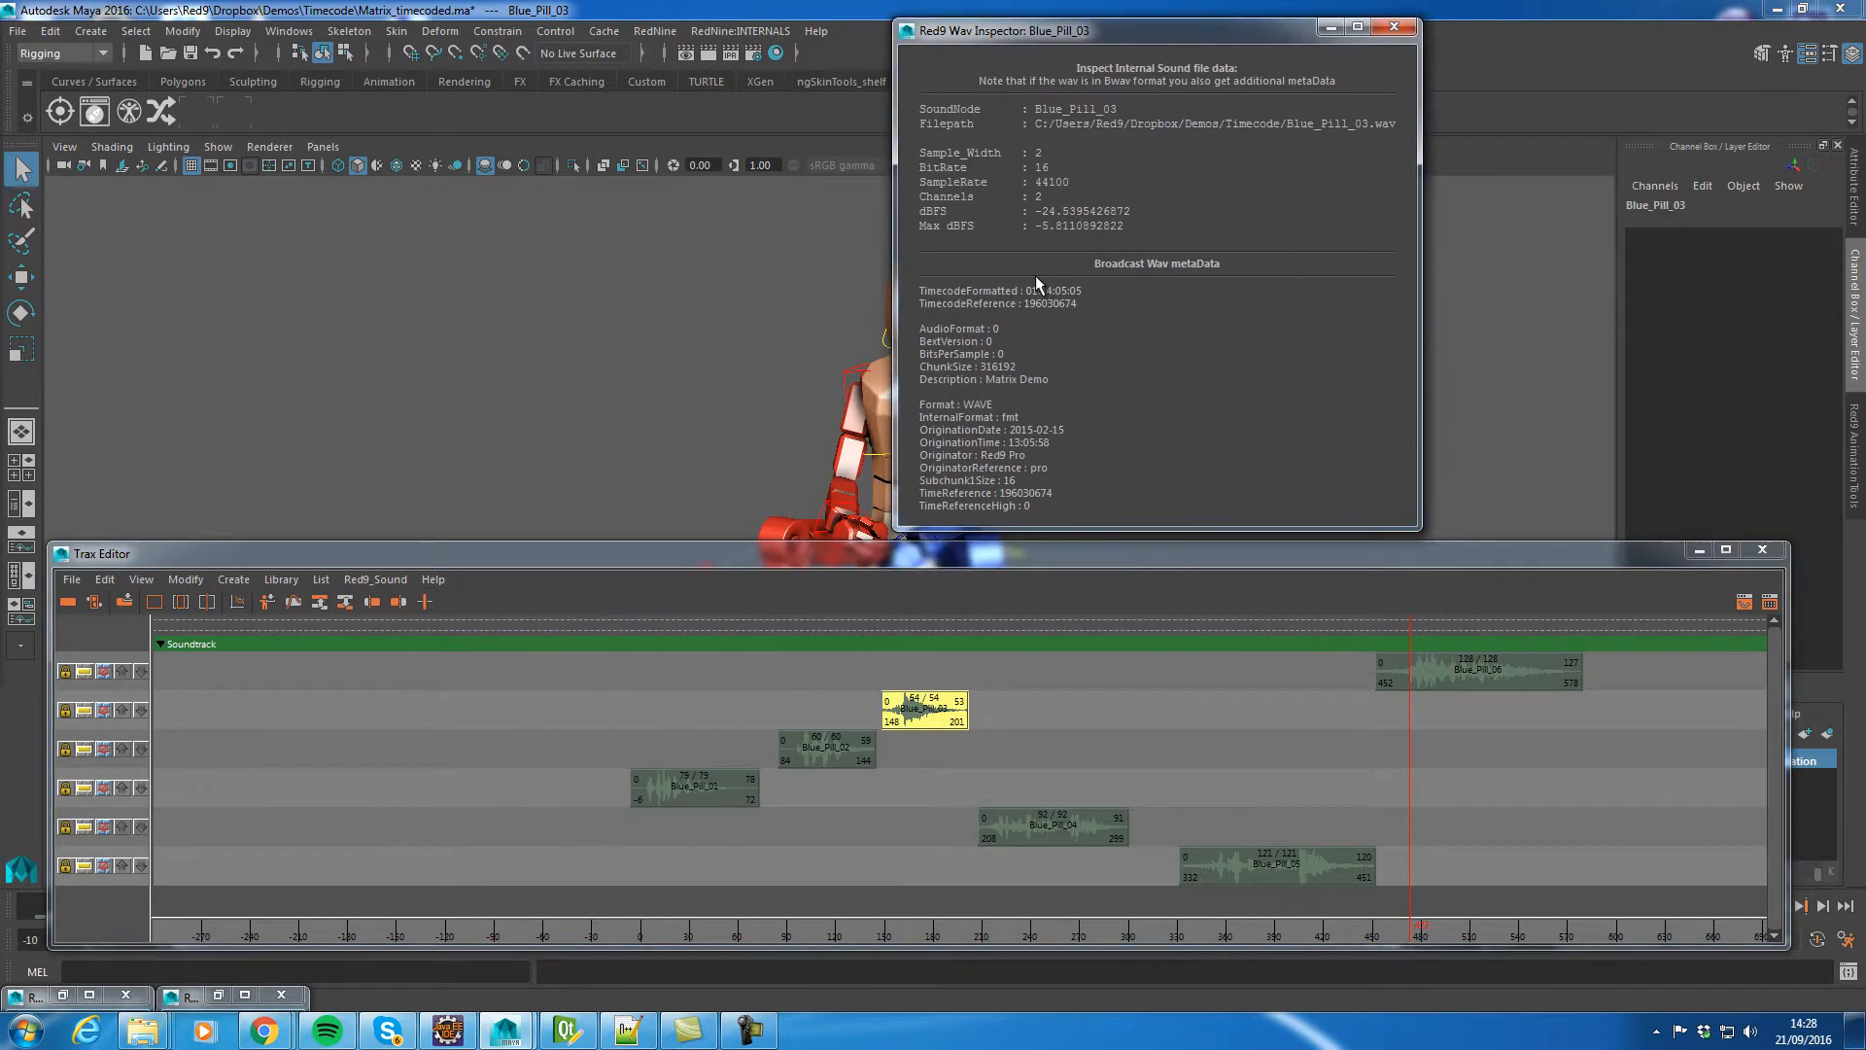
# Inspect the wav format and internal timecode of the Blue_Pill_01 audio clip, then close the inspector
pyautogui.click(698, 793)
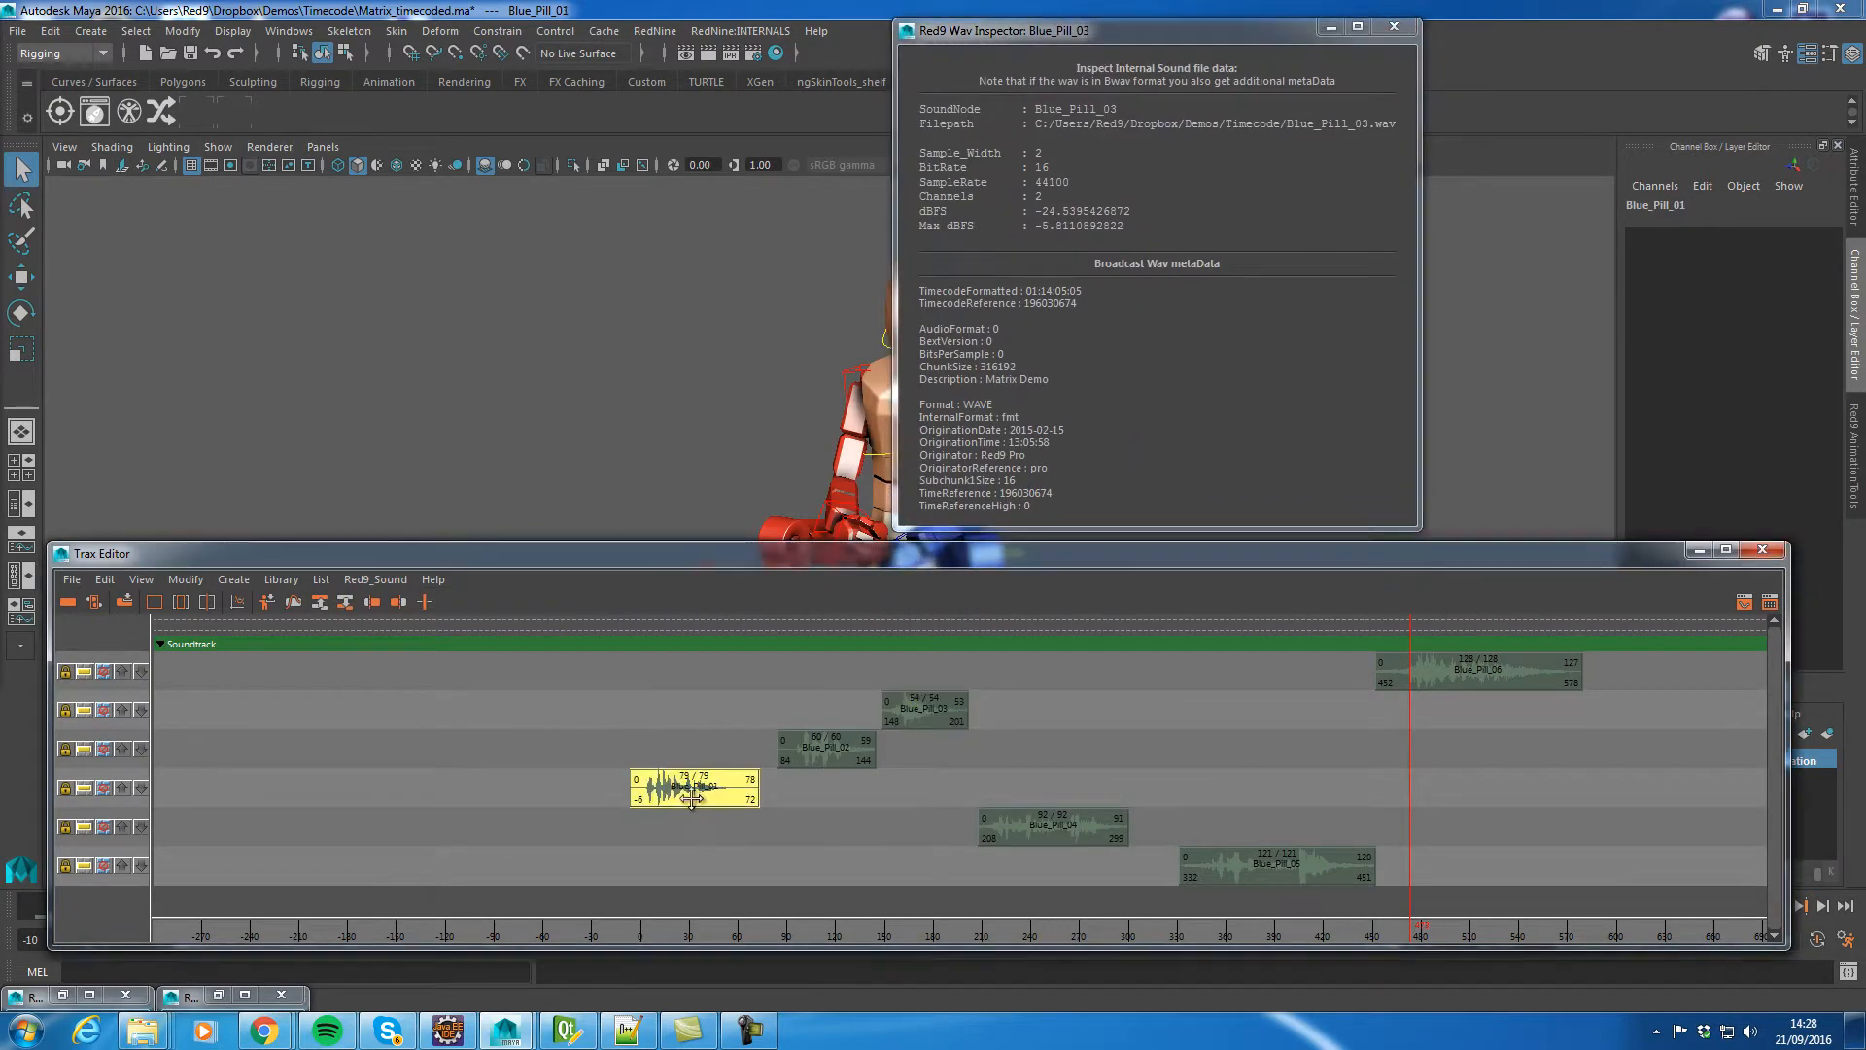
pyautogui.click(1391, 31)
pyautogui.click(375, 580)
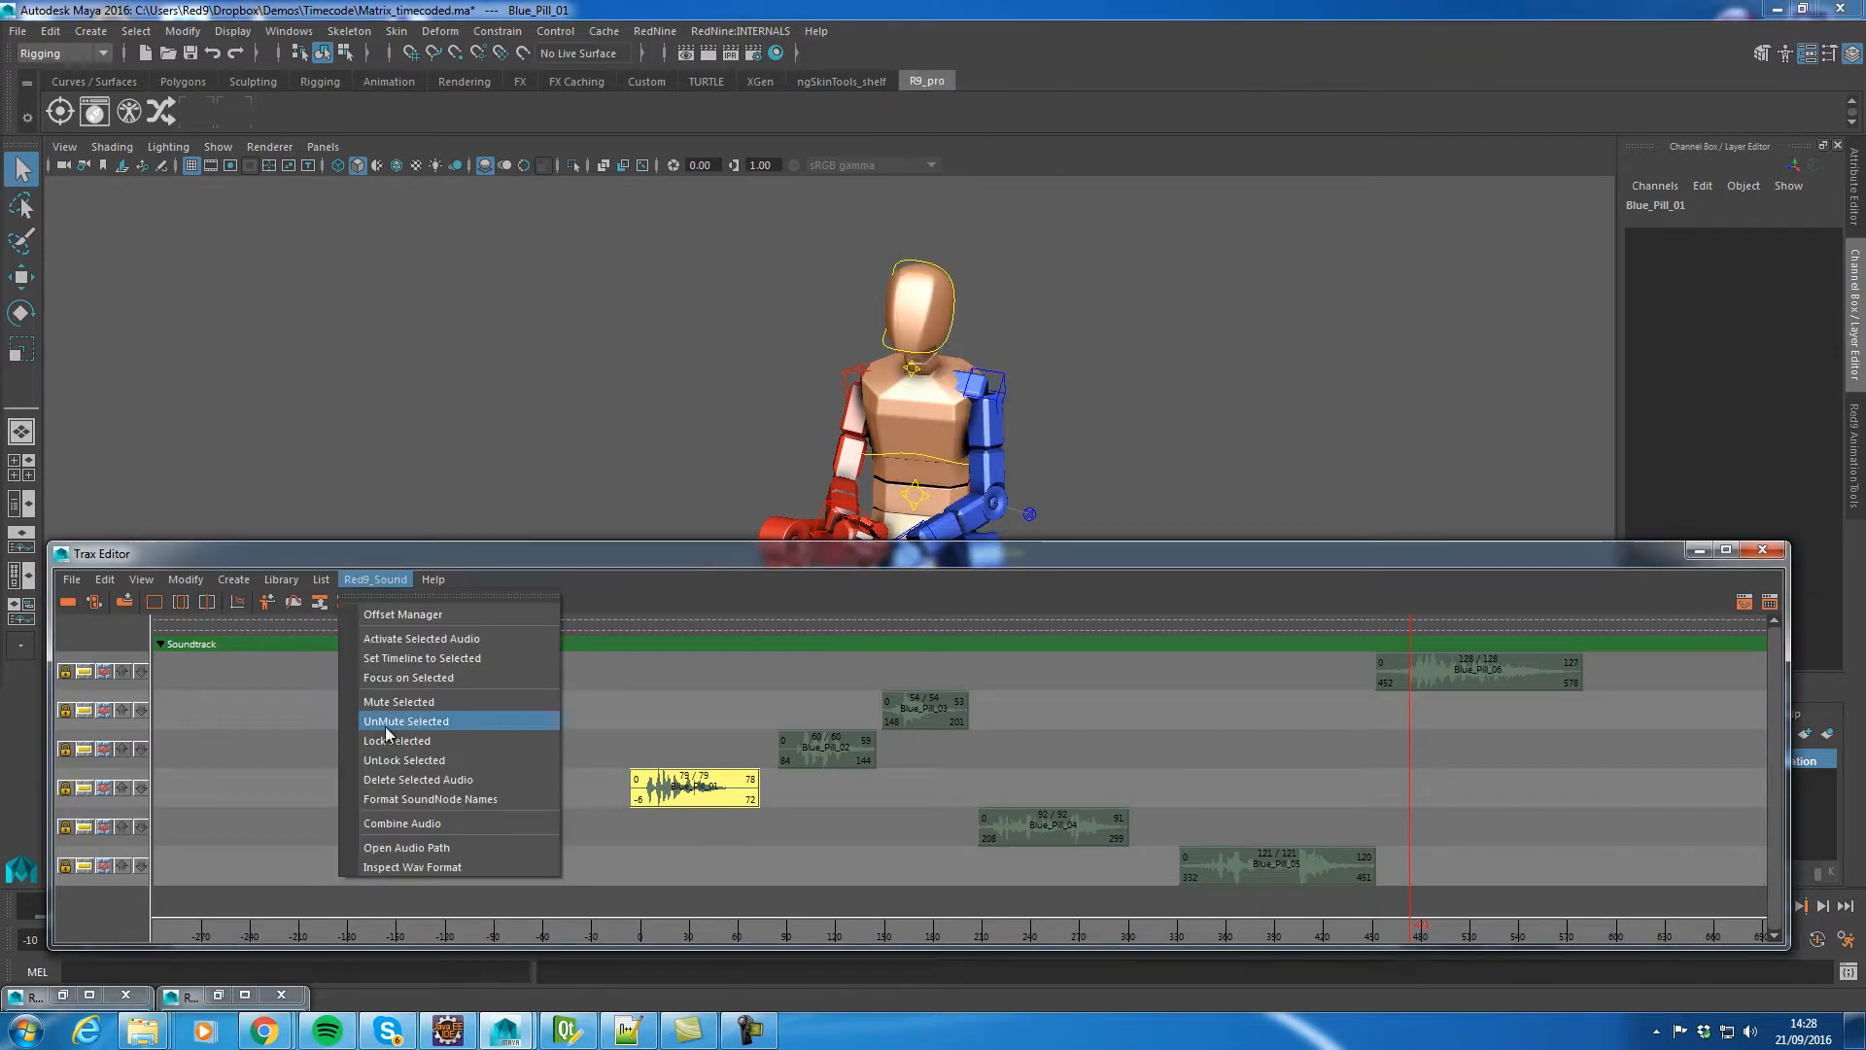
pyautogui.click(411, 865)
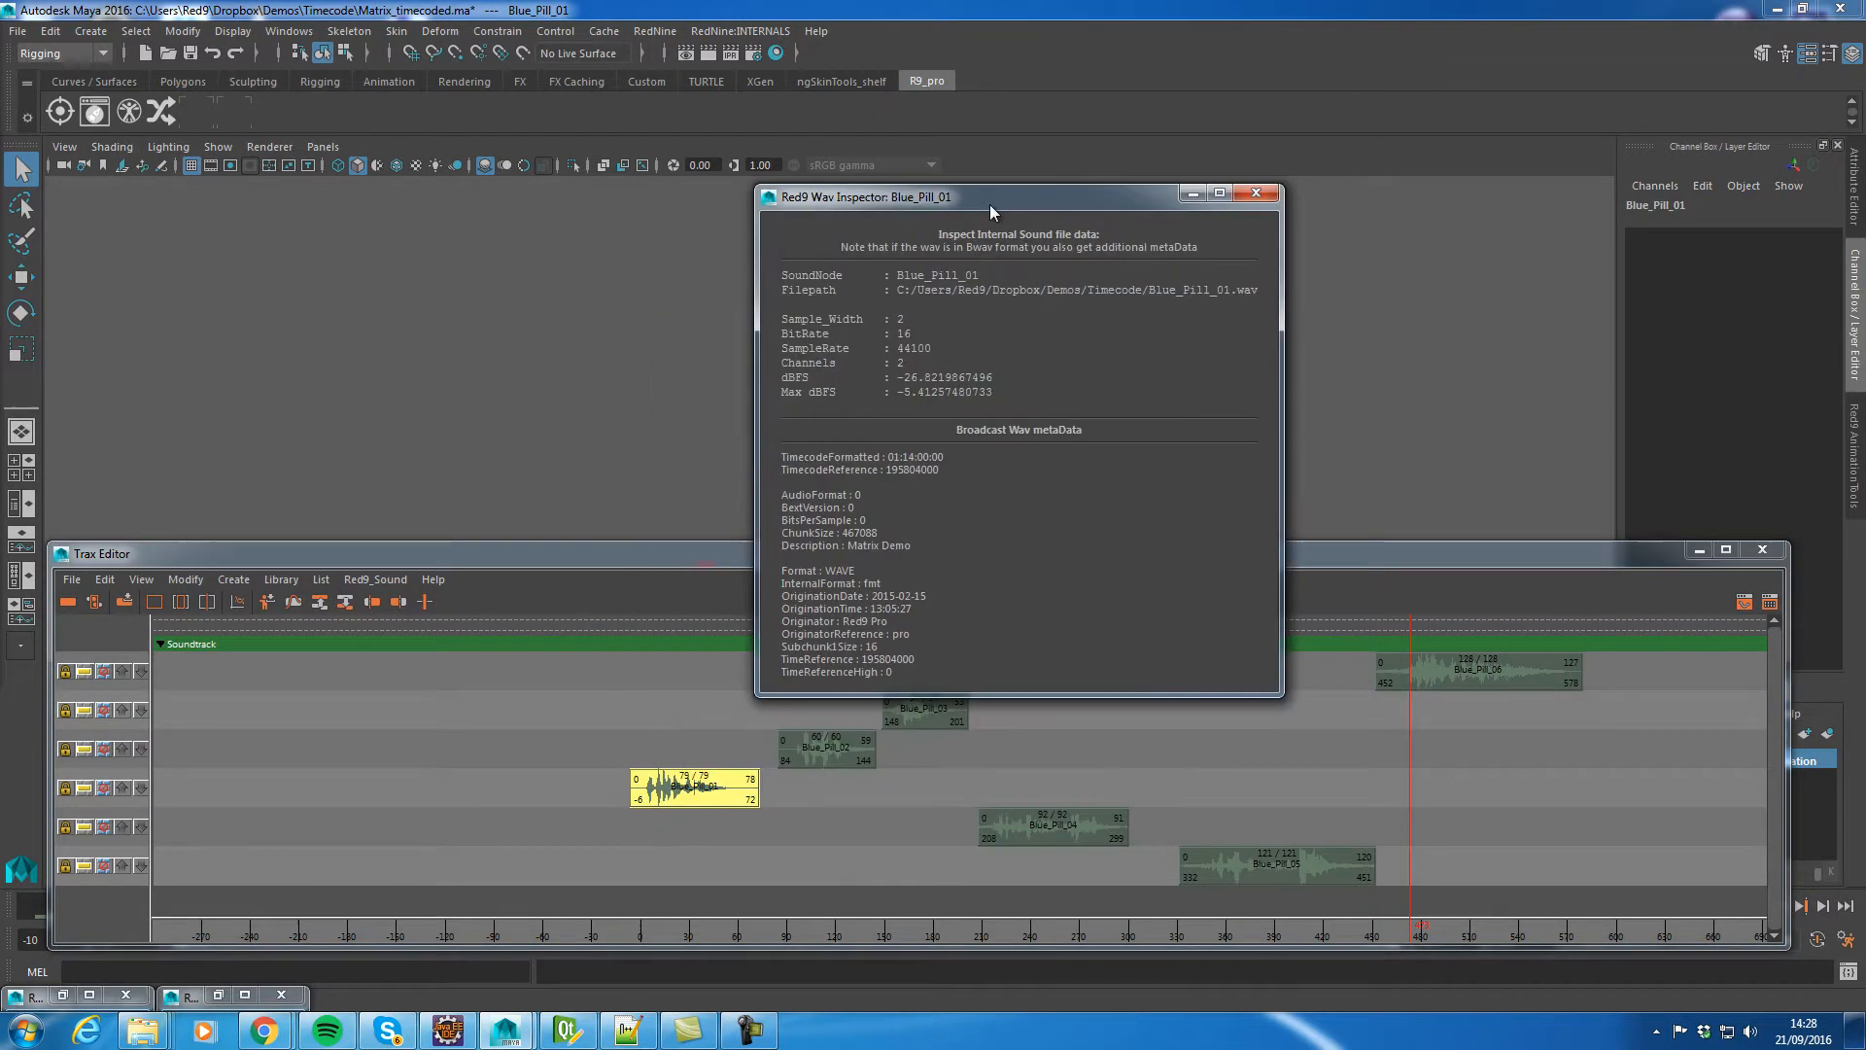
pyautogui.click(375, 579)
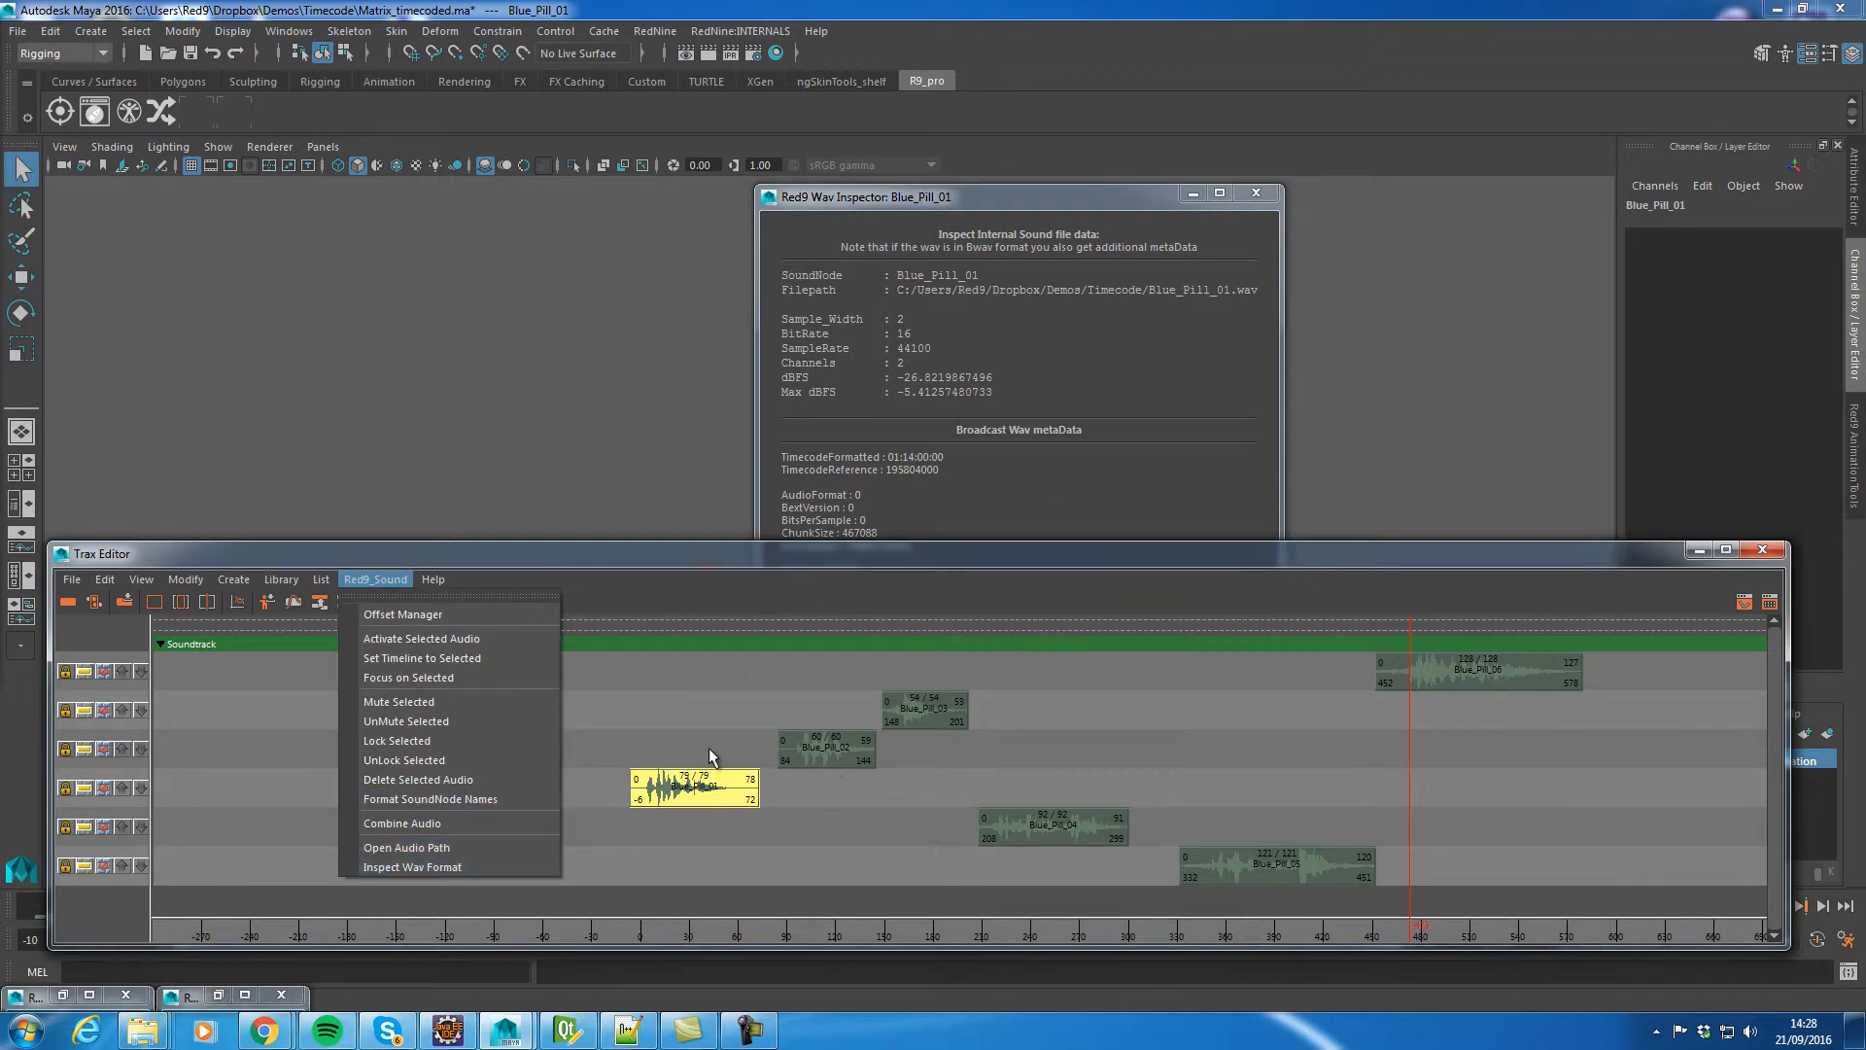
pyautogui.click(968, 227)
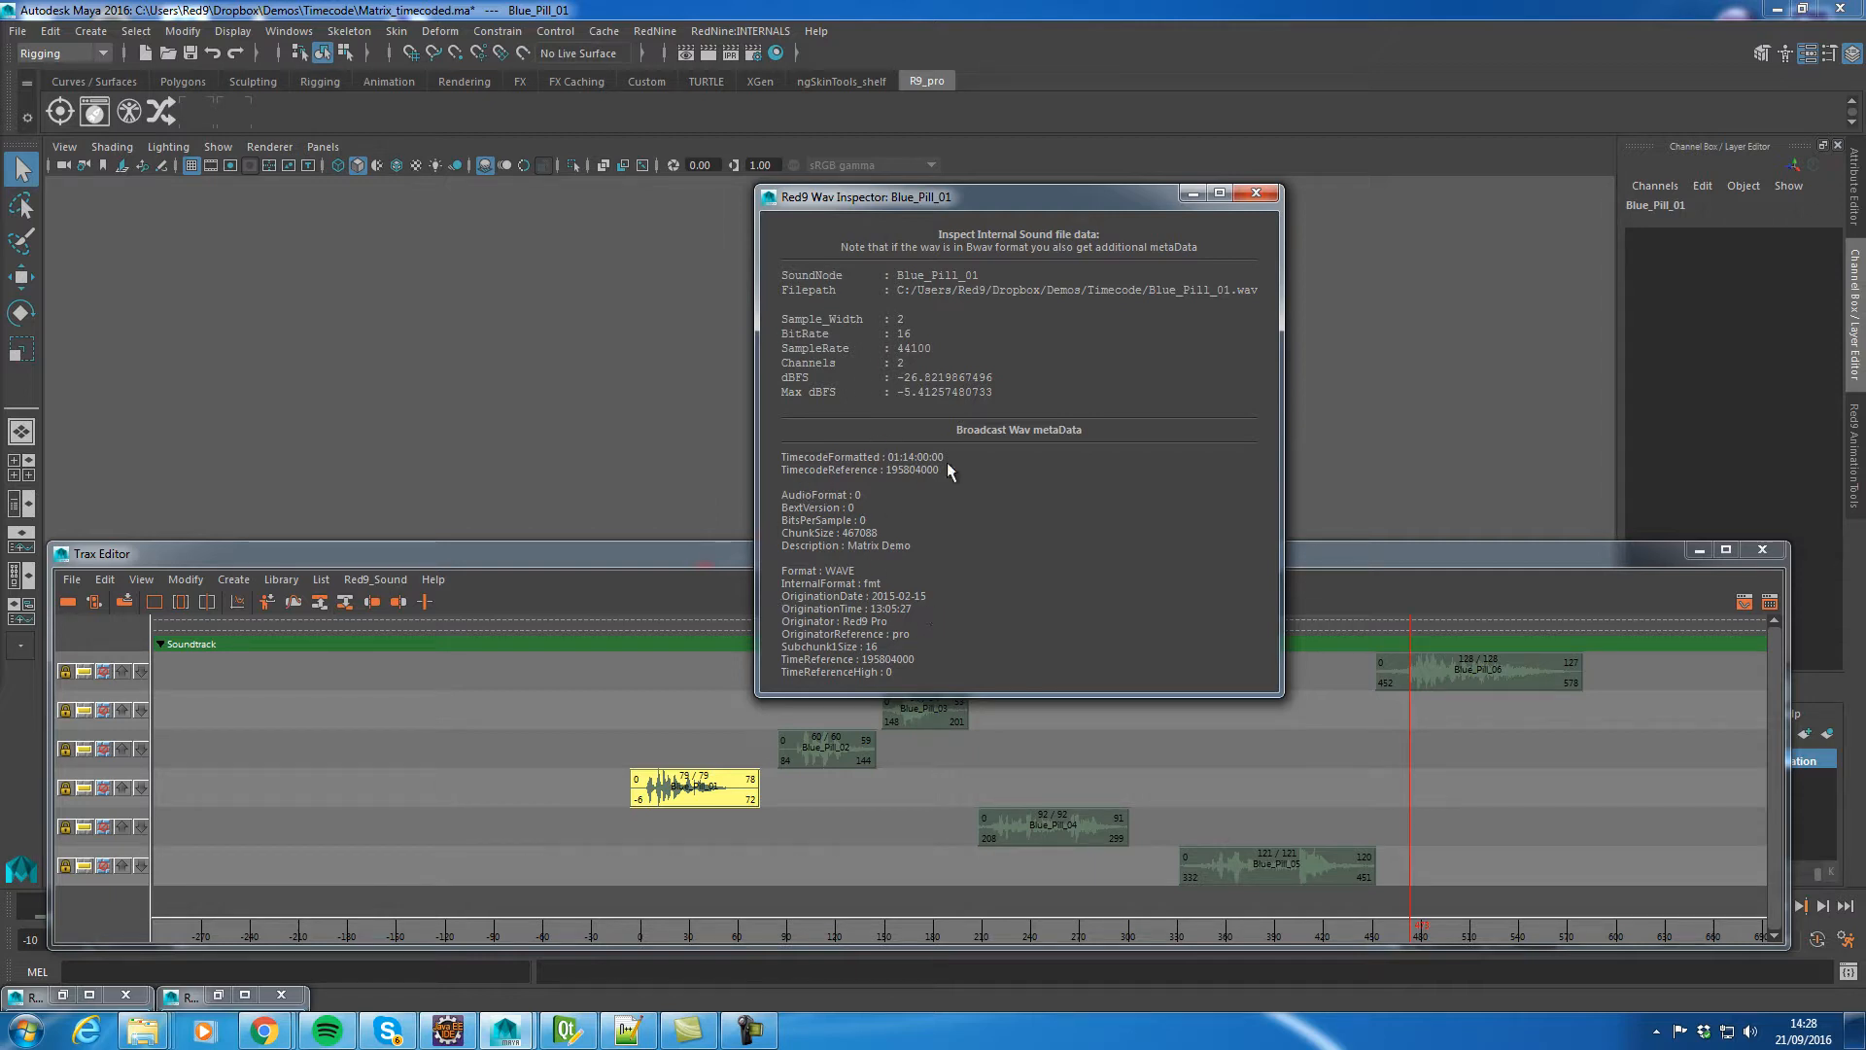
pyautogui.click(1260, 191)
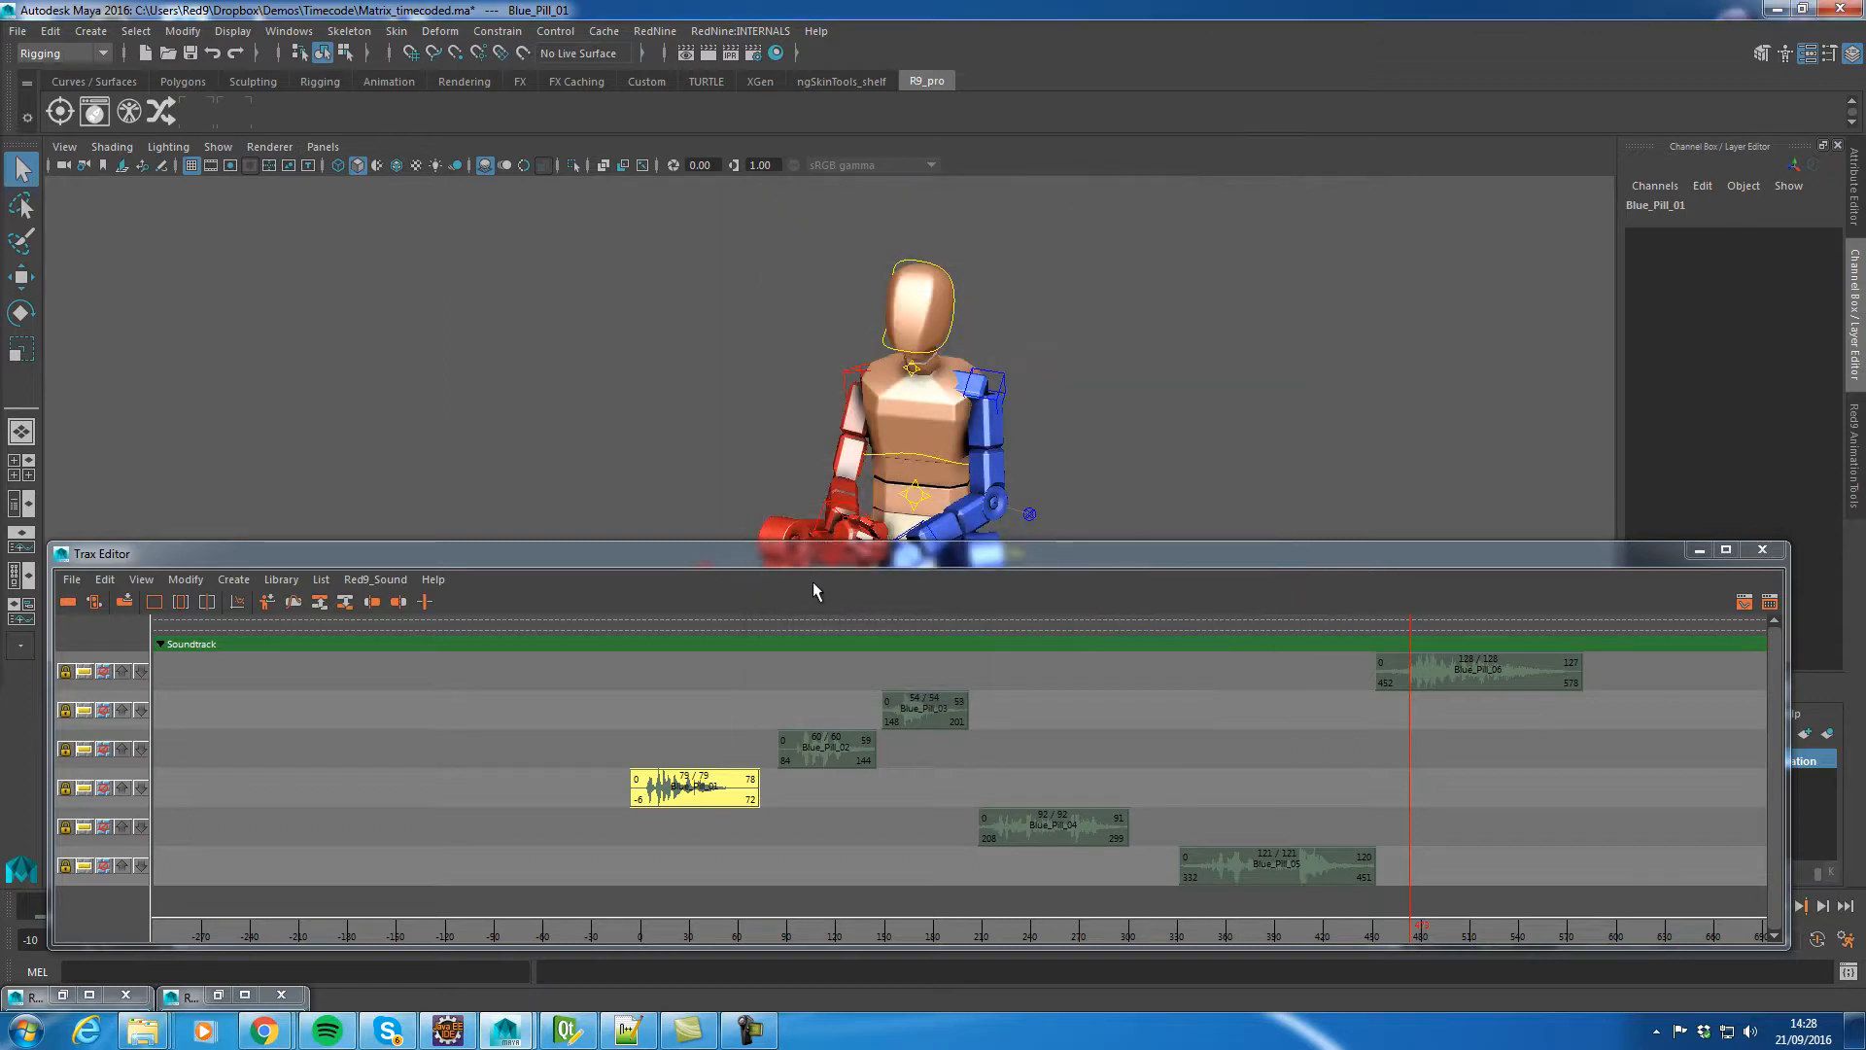
# Select the character's Locomotion_Ctr control and highlight its Timecode Count, Timecode Samplerate and Timecode Ref channels
pyautogui.moveTo(804, 551); pyautogui.dragTo(0, 632)
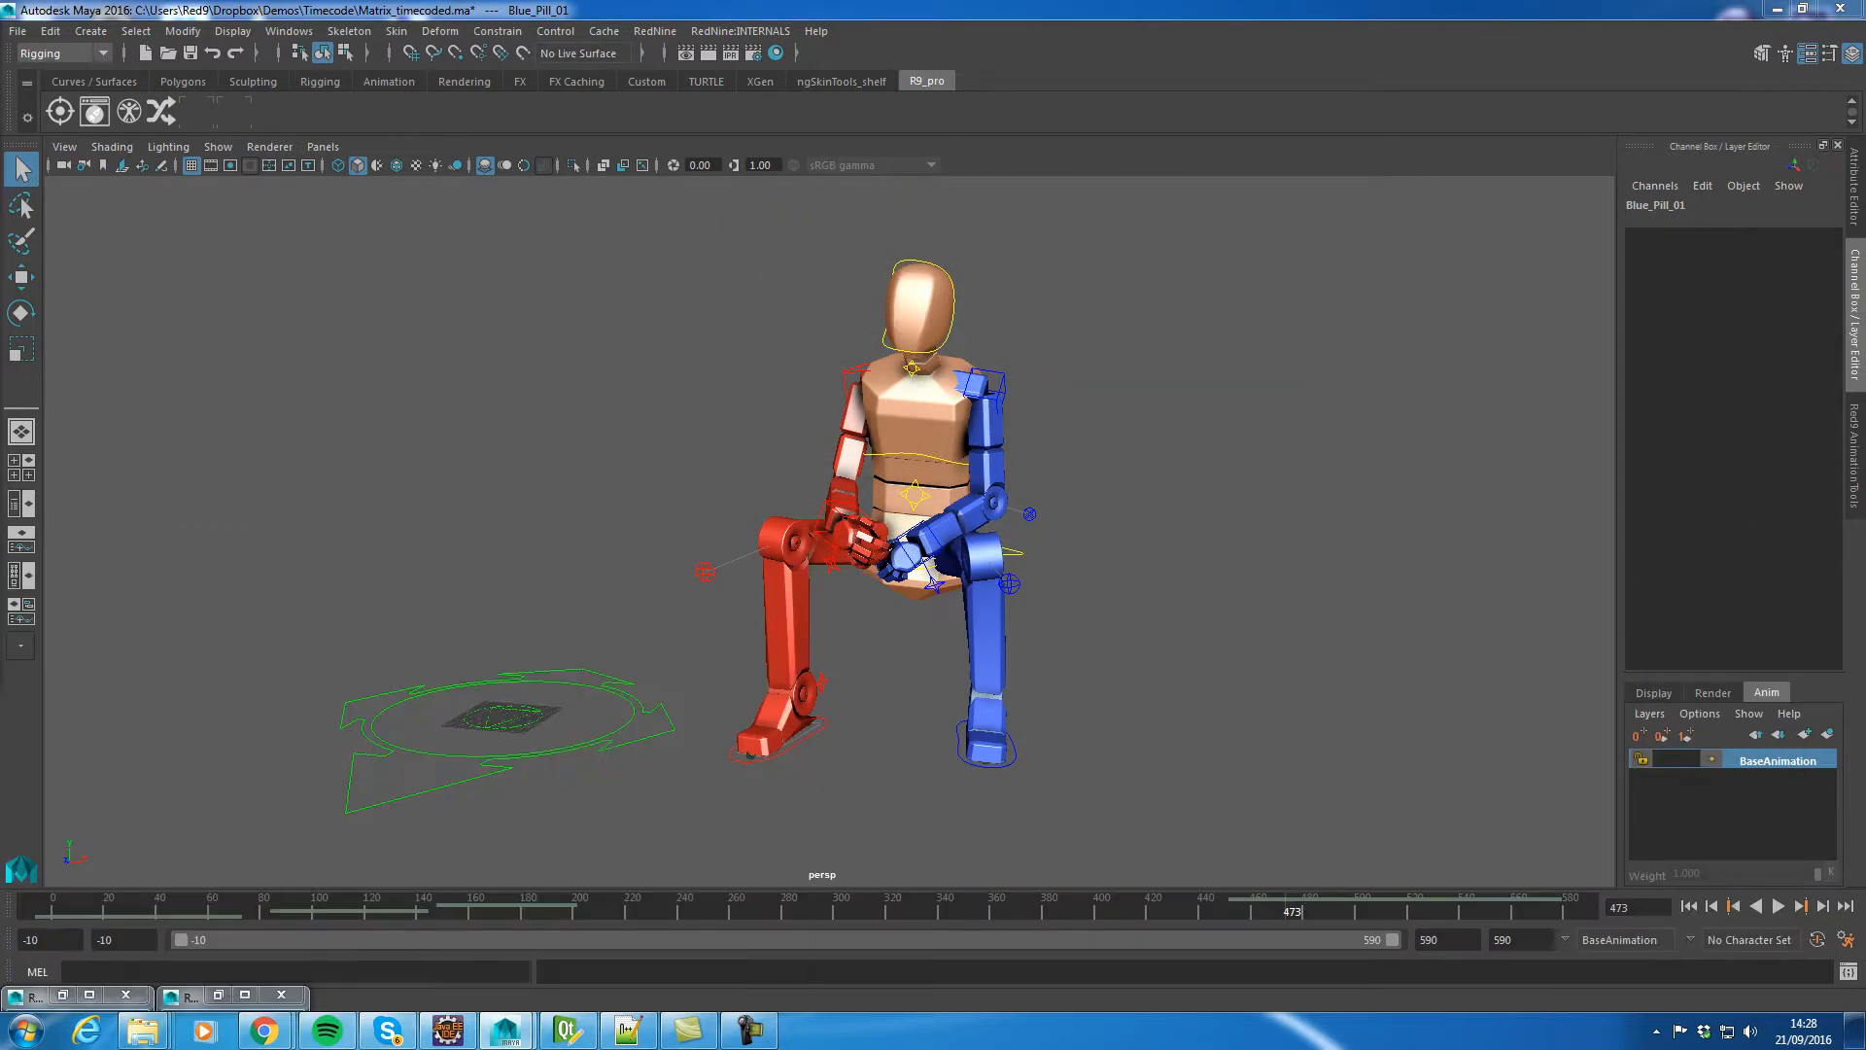
pyautogui.click(531, 719)
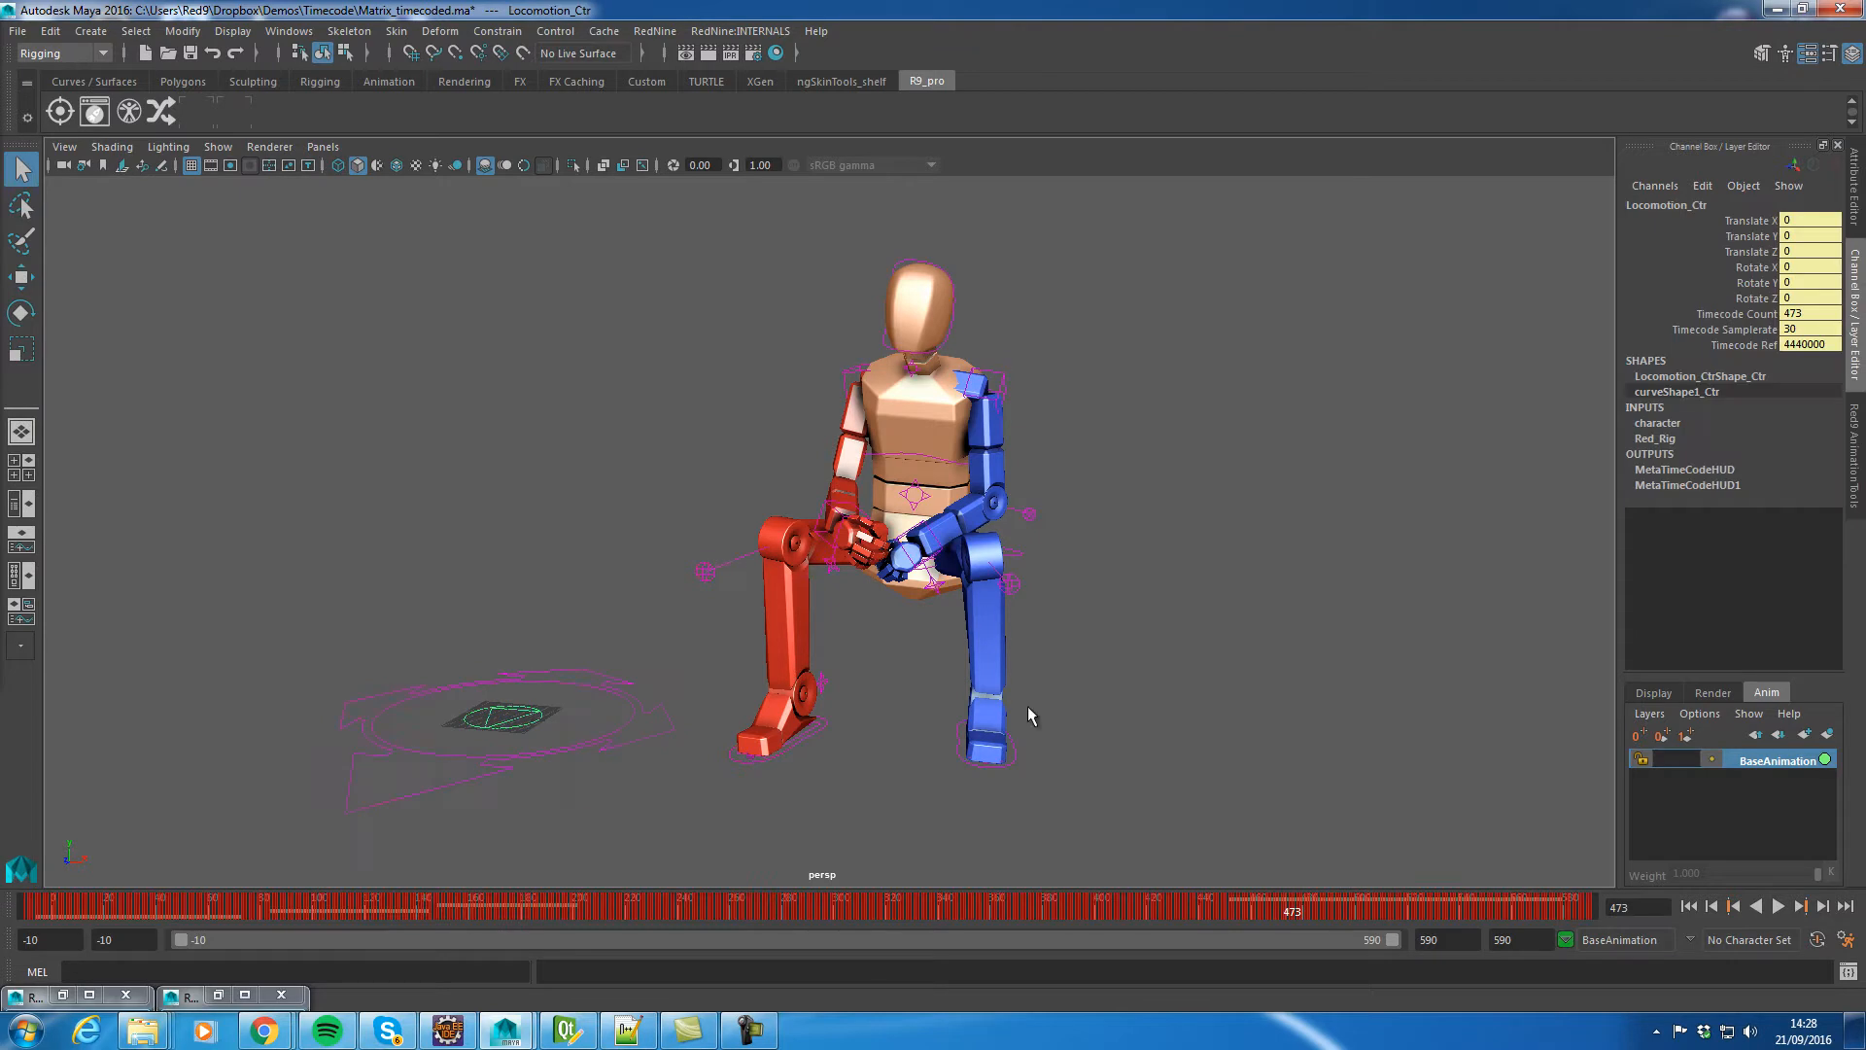
pyautogui.moveTo(1735, 313); pyautogui.dragTo(1734, 344)
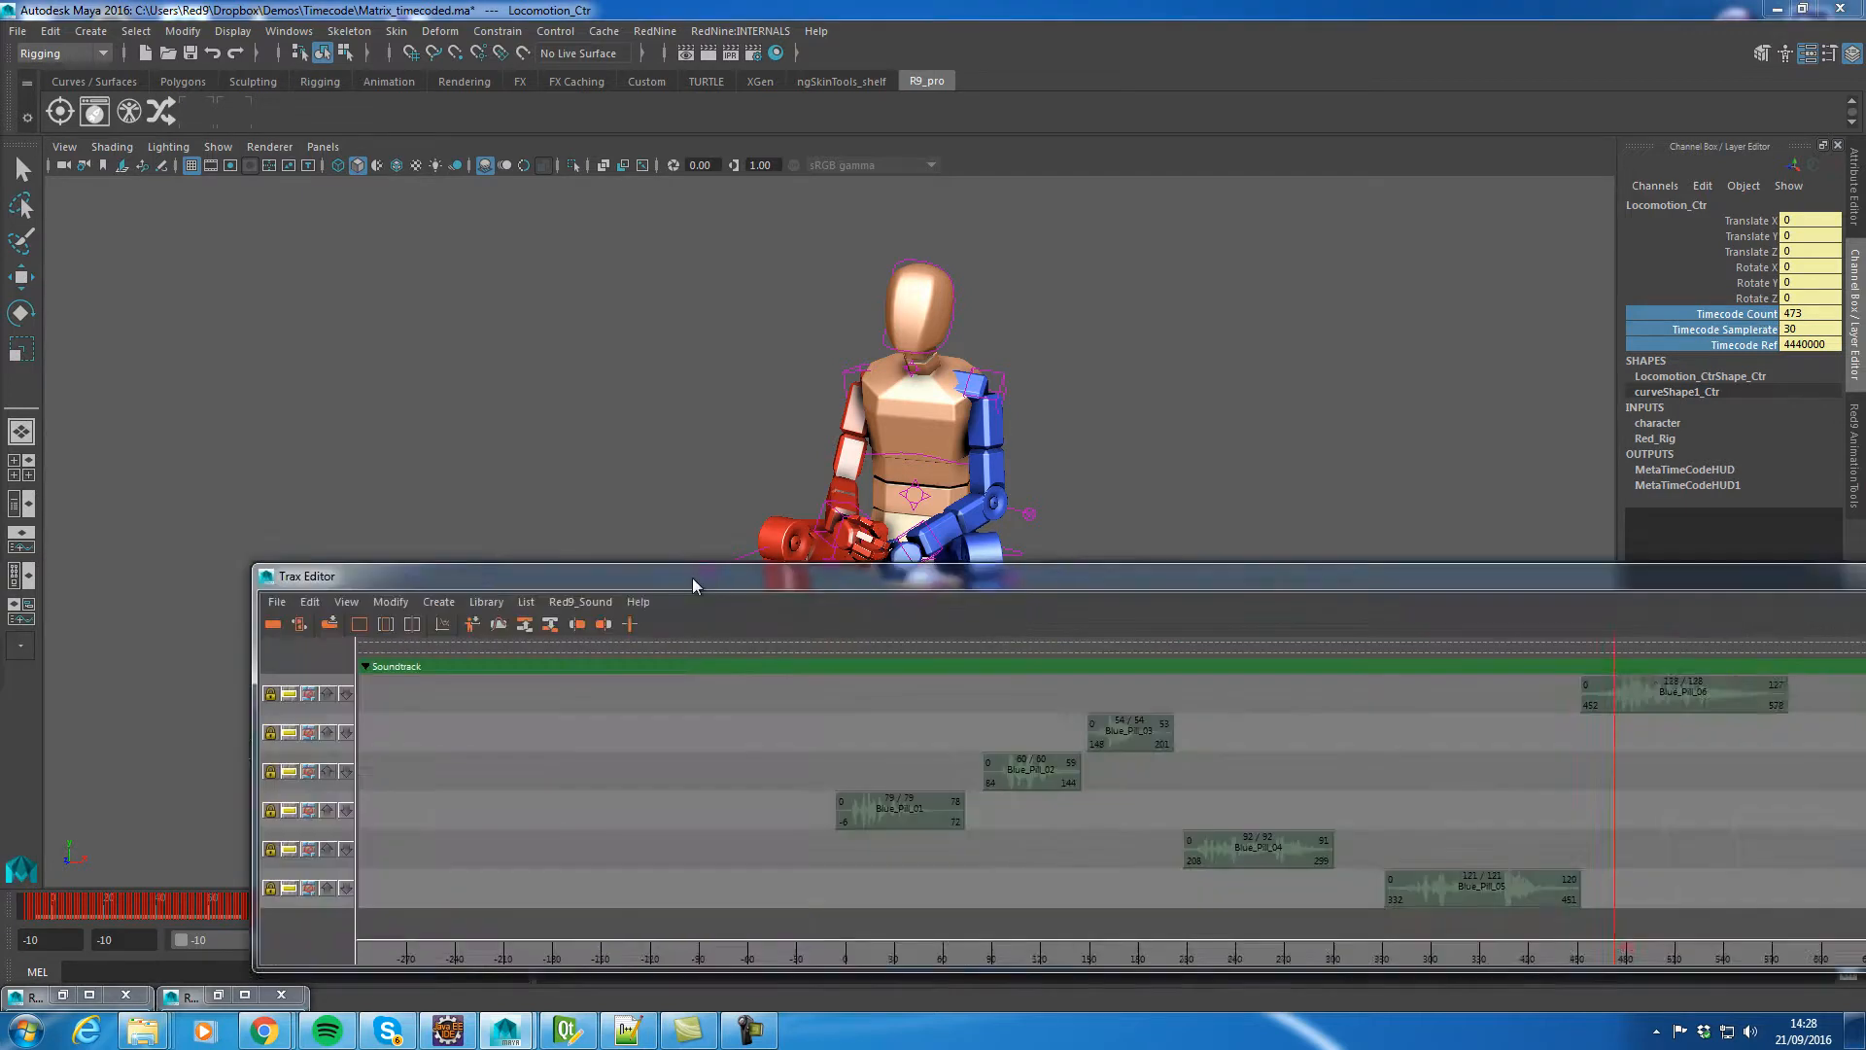
# Open the Red9 audio Offset Manager and turn on the timecode HUD for Locomotion_Ctr
pyautogui.moveTo(692, 577); pyautogui.dragTo(428, 581)
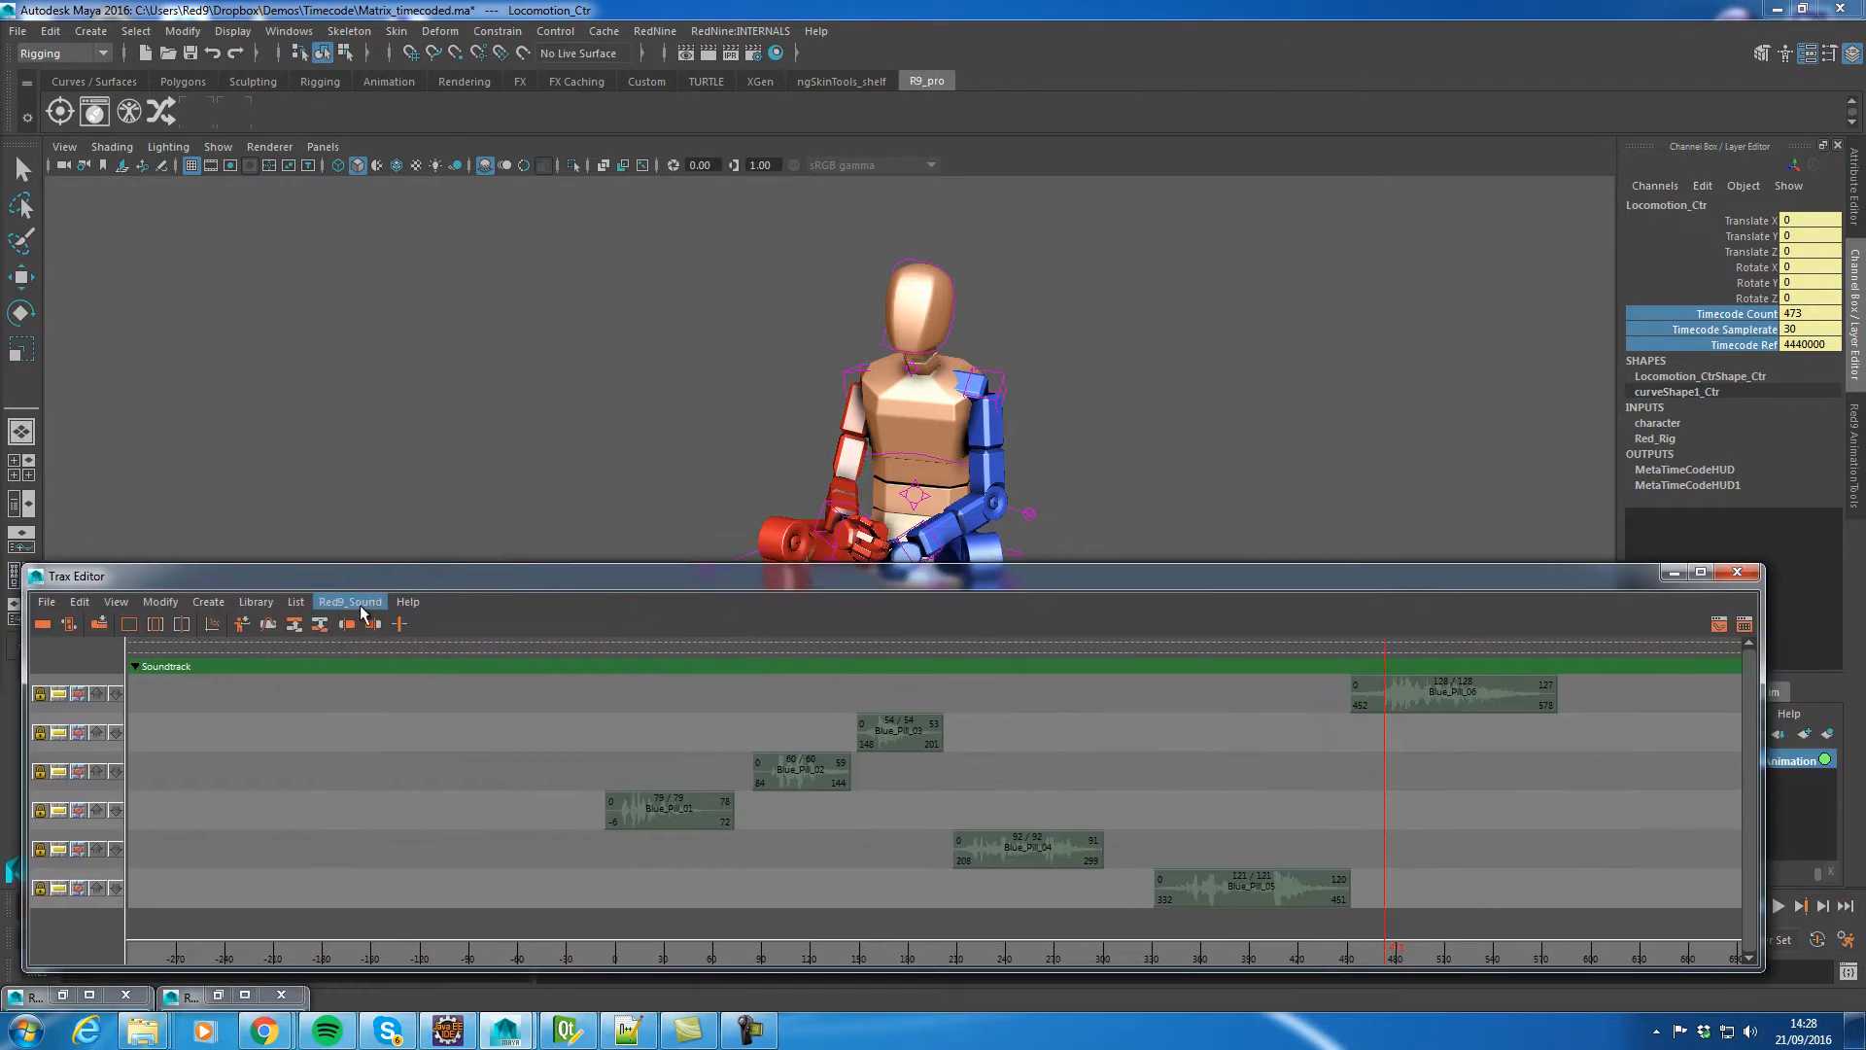
pyautogui.click(350, 602)
pyautogui.click(375, 633)
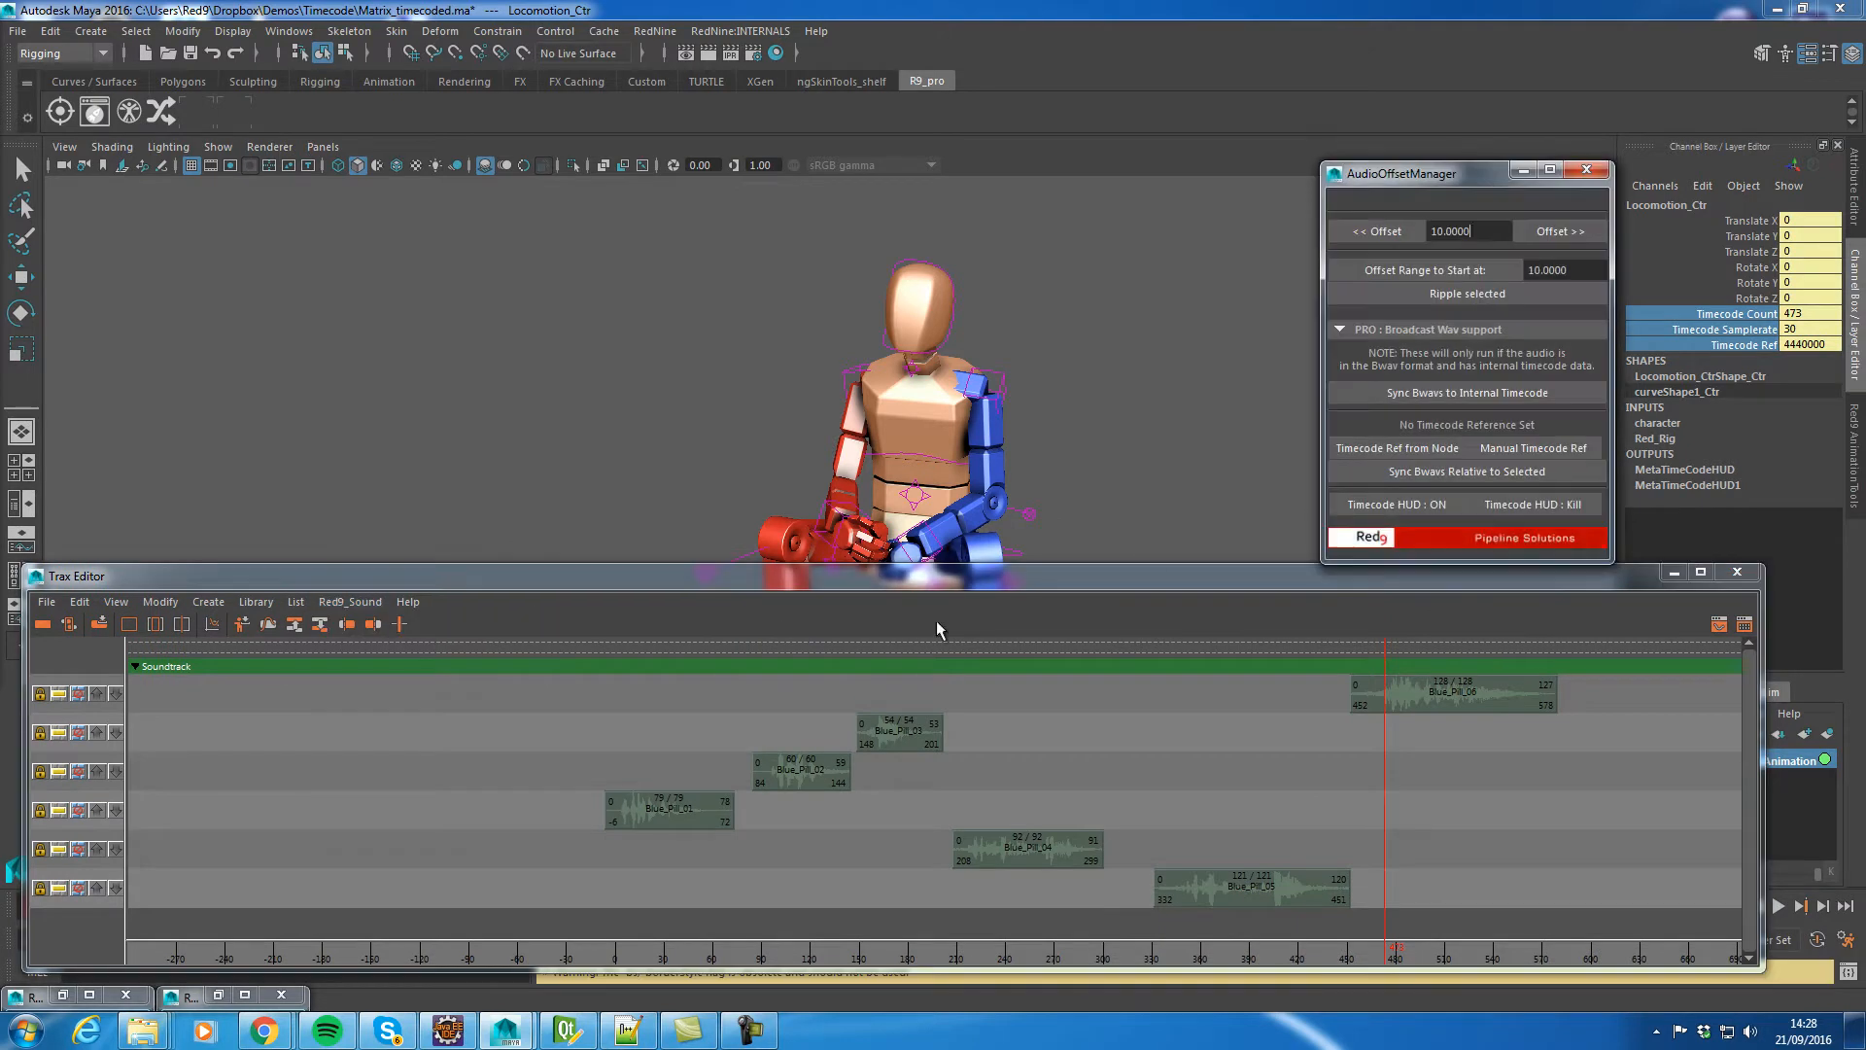
pyautogui.click(1402, 503)
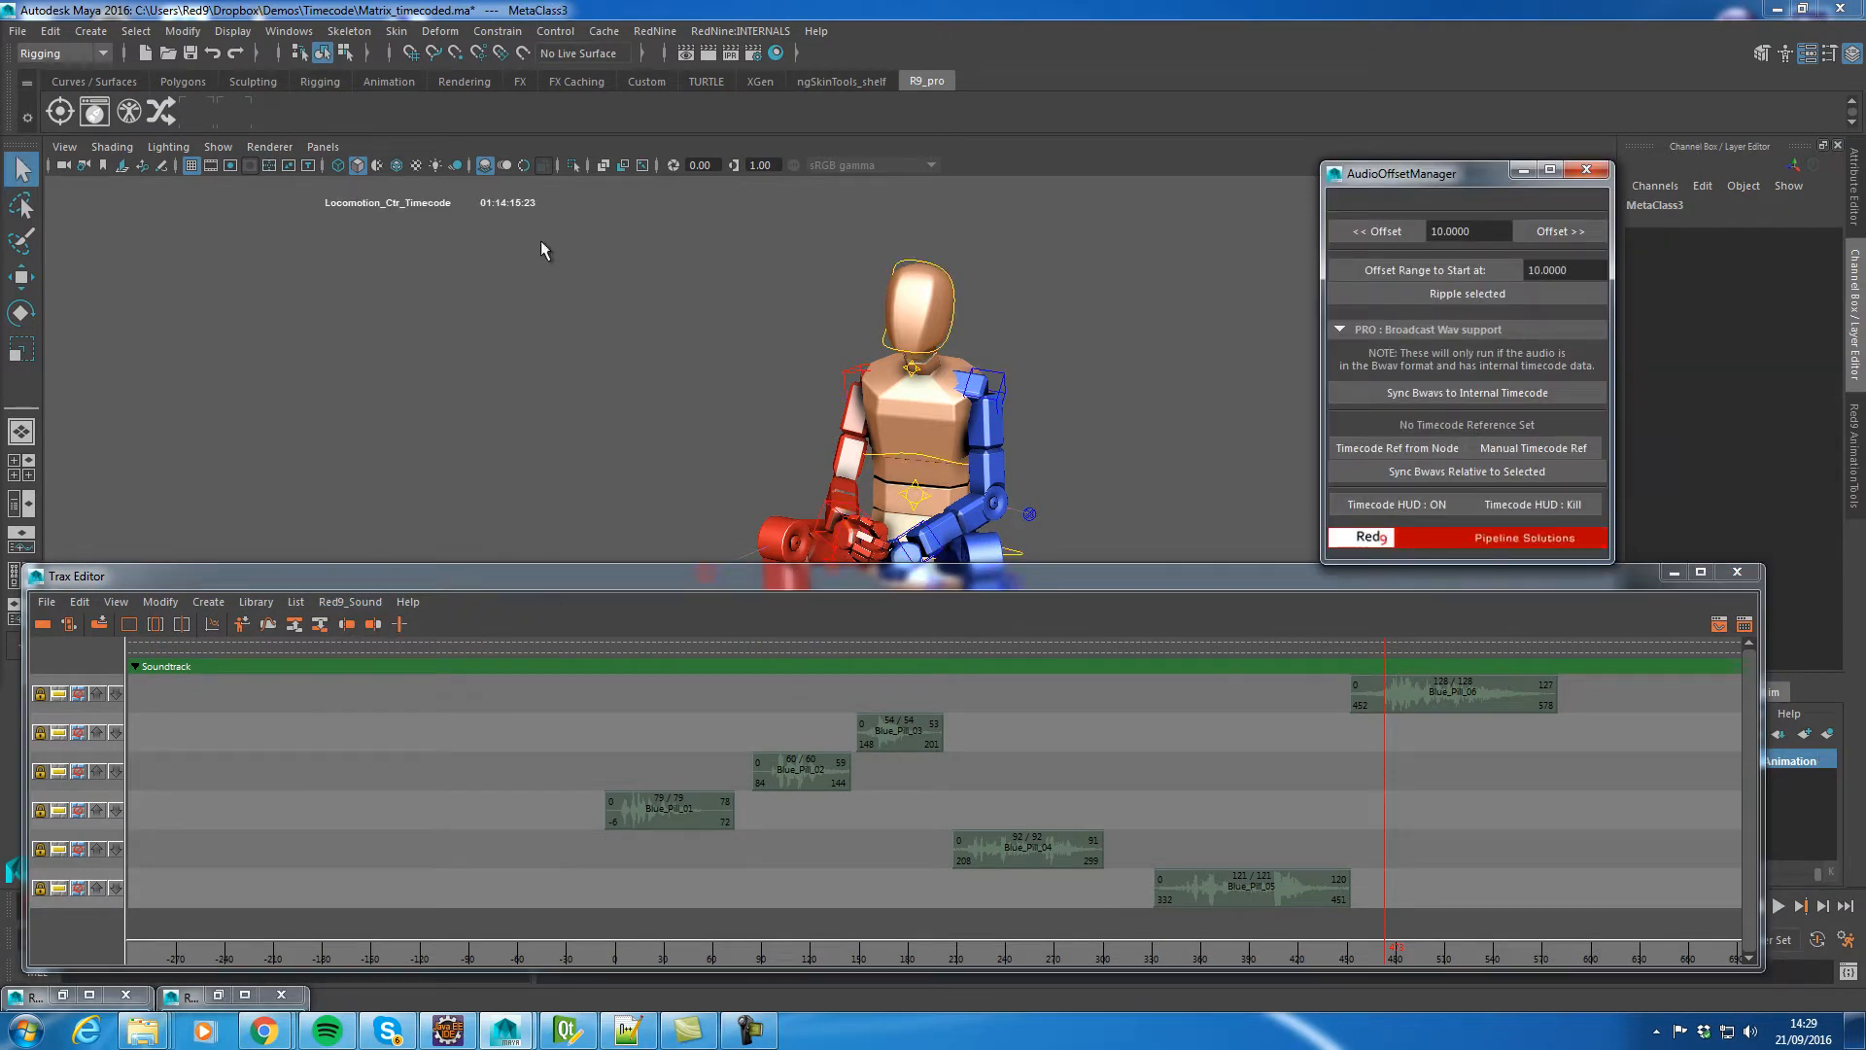
# Scrub the timeline to frame 270 and compare the timecode HUD with Locomotion_Ctr's Timecode Ref and Timecode Count channels
pyautogui.moveTo(721, 575); pyautogui.dragTo(0, 681)
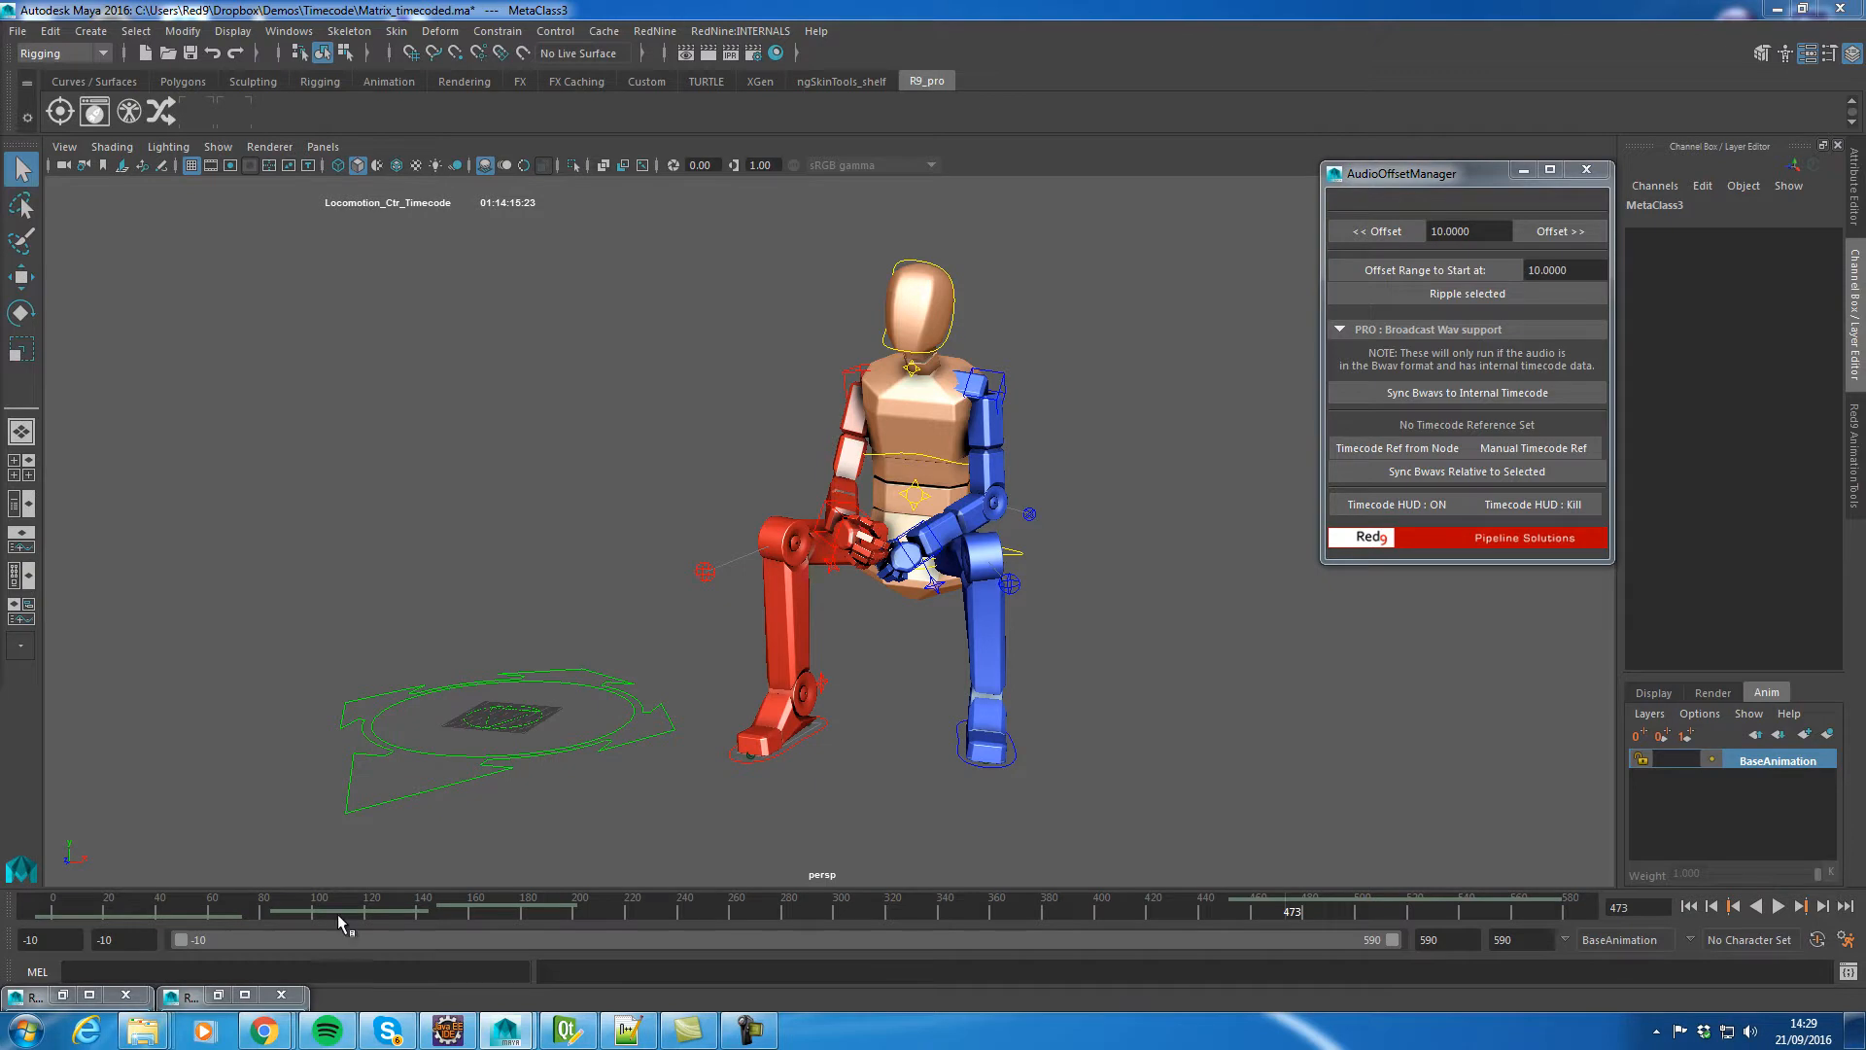
pyautogui.moveTo(207, 913); pyautogui.dragTo(763, 919)
pyautogui.click(487, 716)
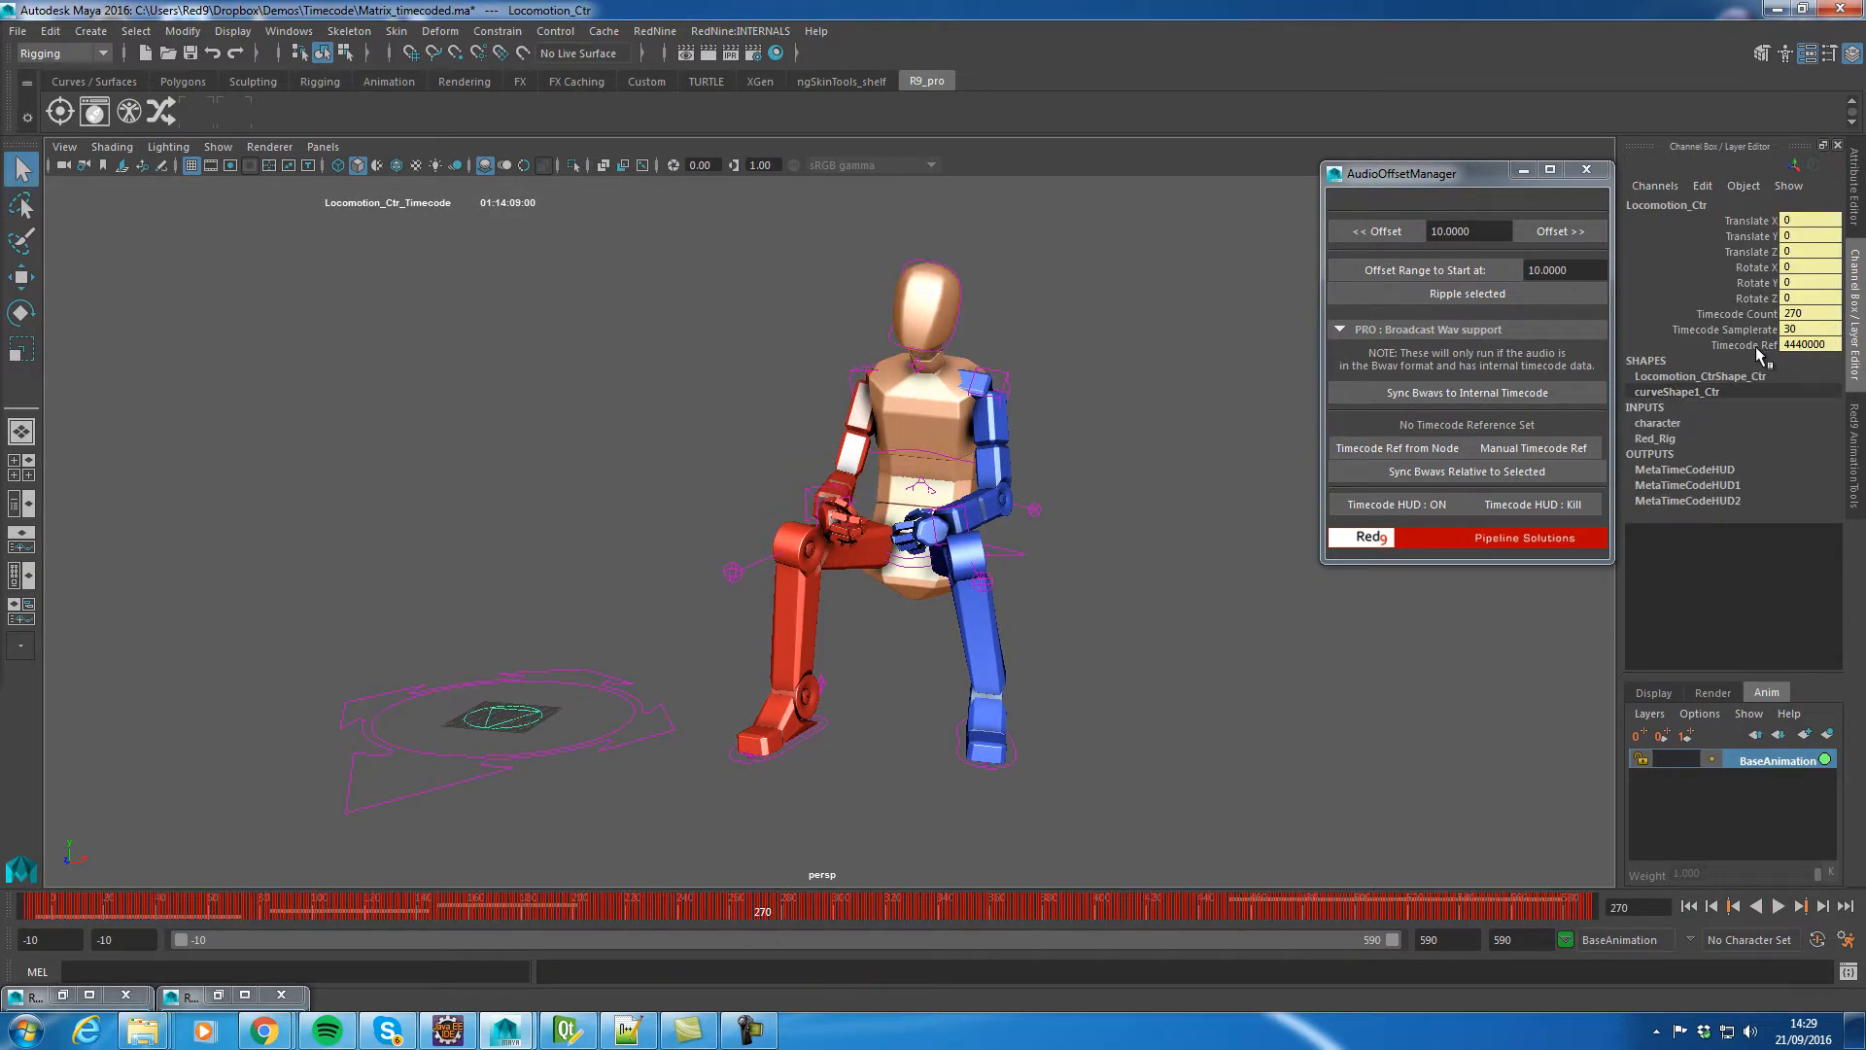
pyautogui.click(1803, 345)
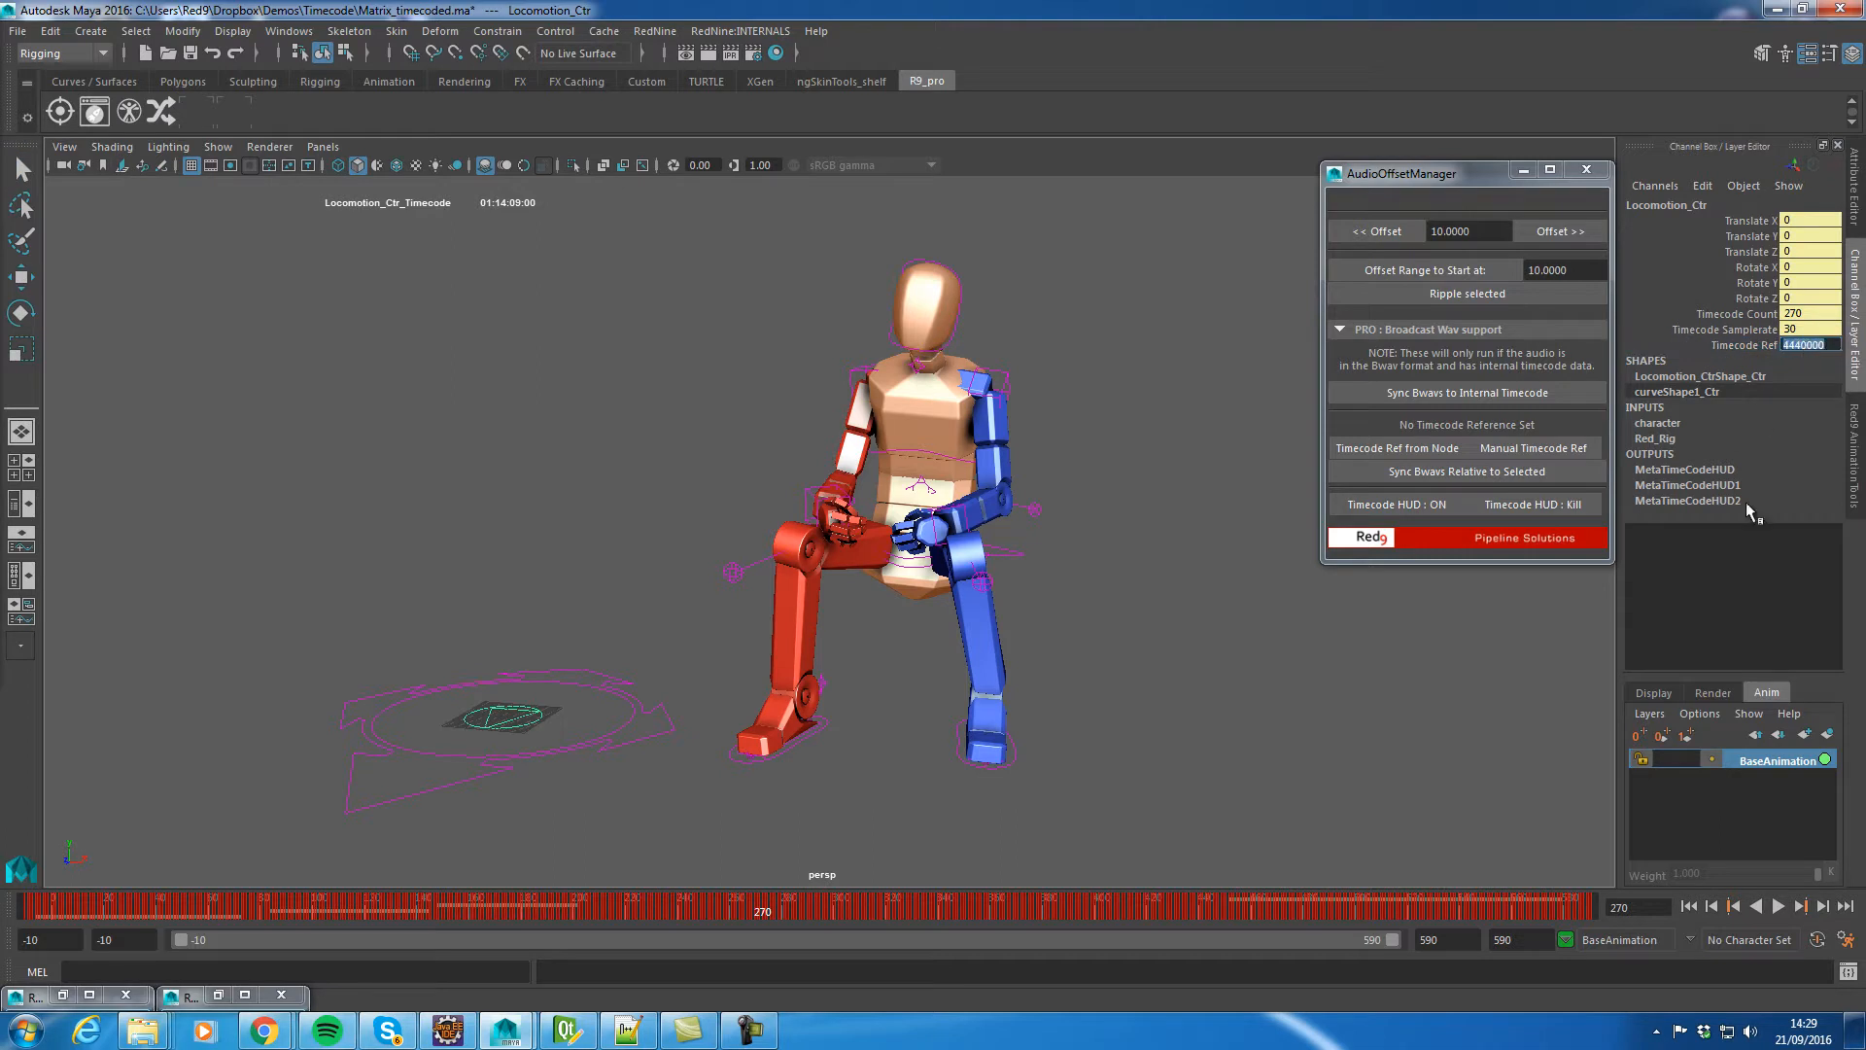
pyautogui.click(1744, 314)
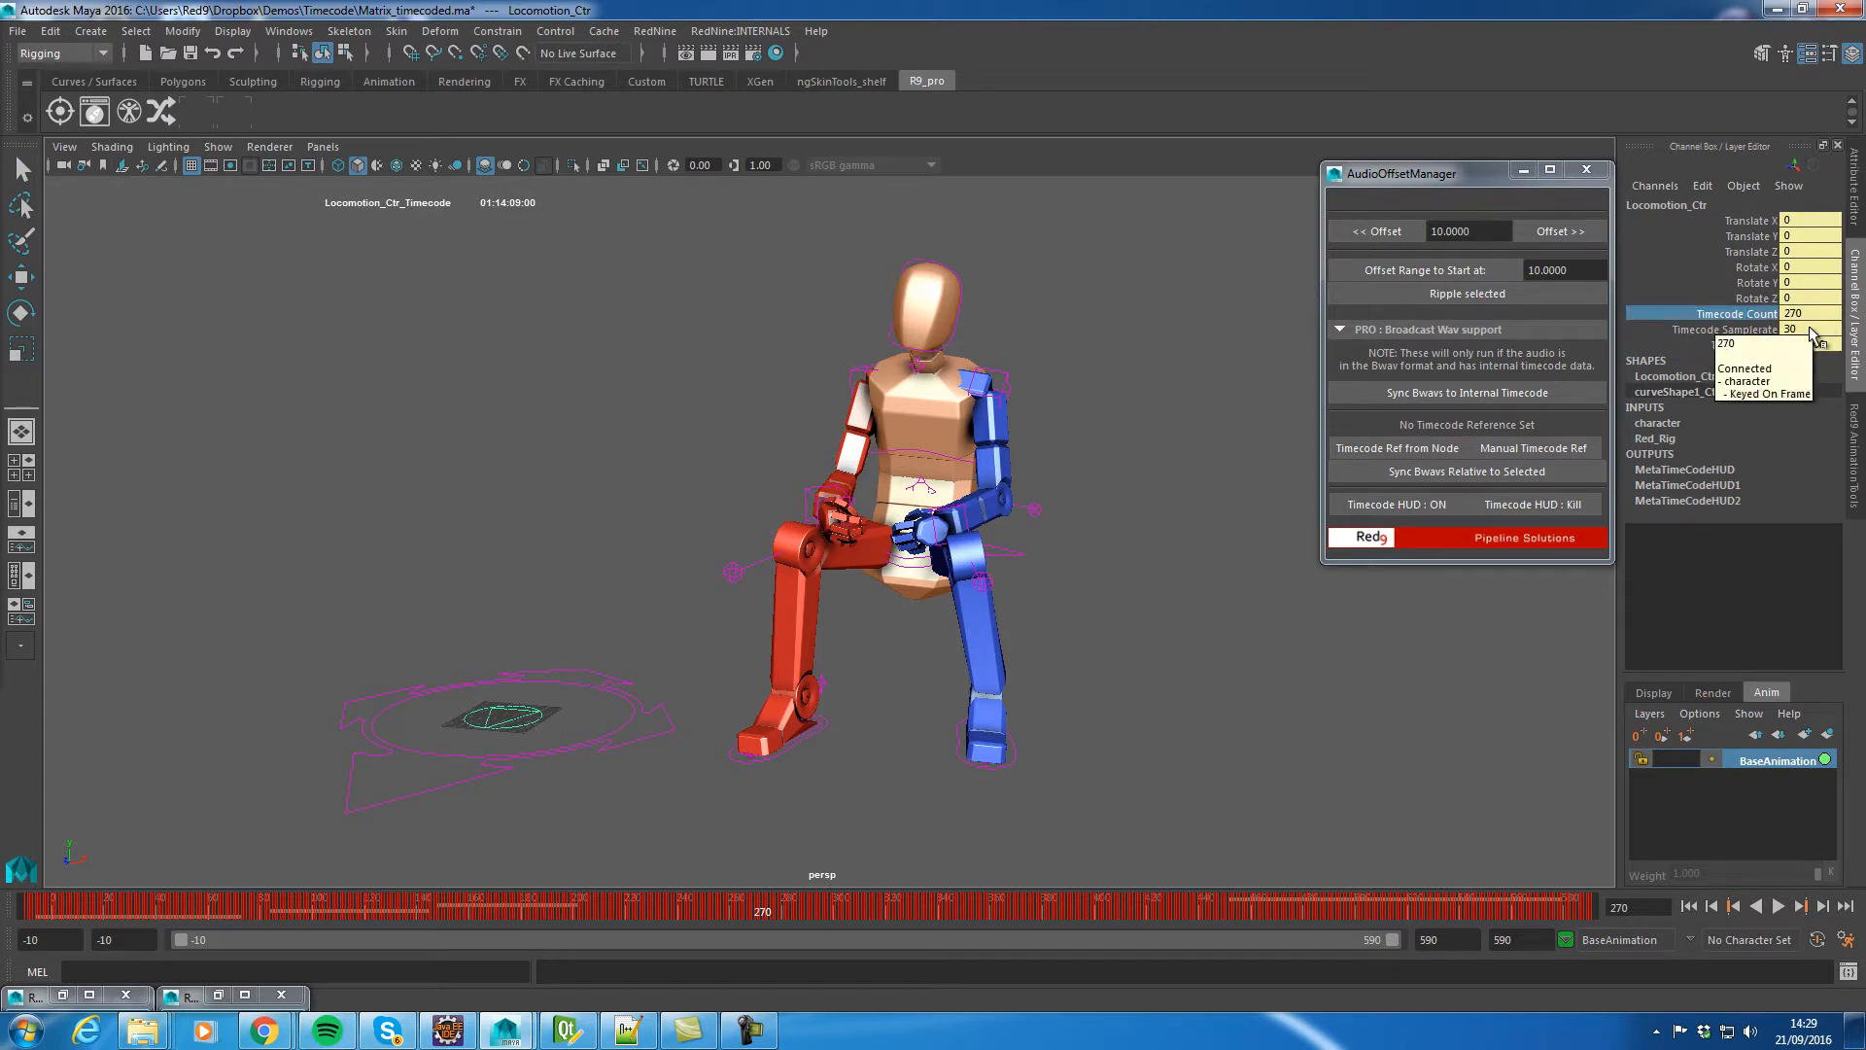
# Scrub back to frame -10 and remove the timecode HUD from the viewport
pyautogui.moveTo(352, 910); pyautogui.dragTo(16, 931)
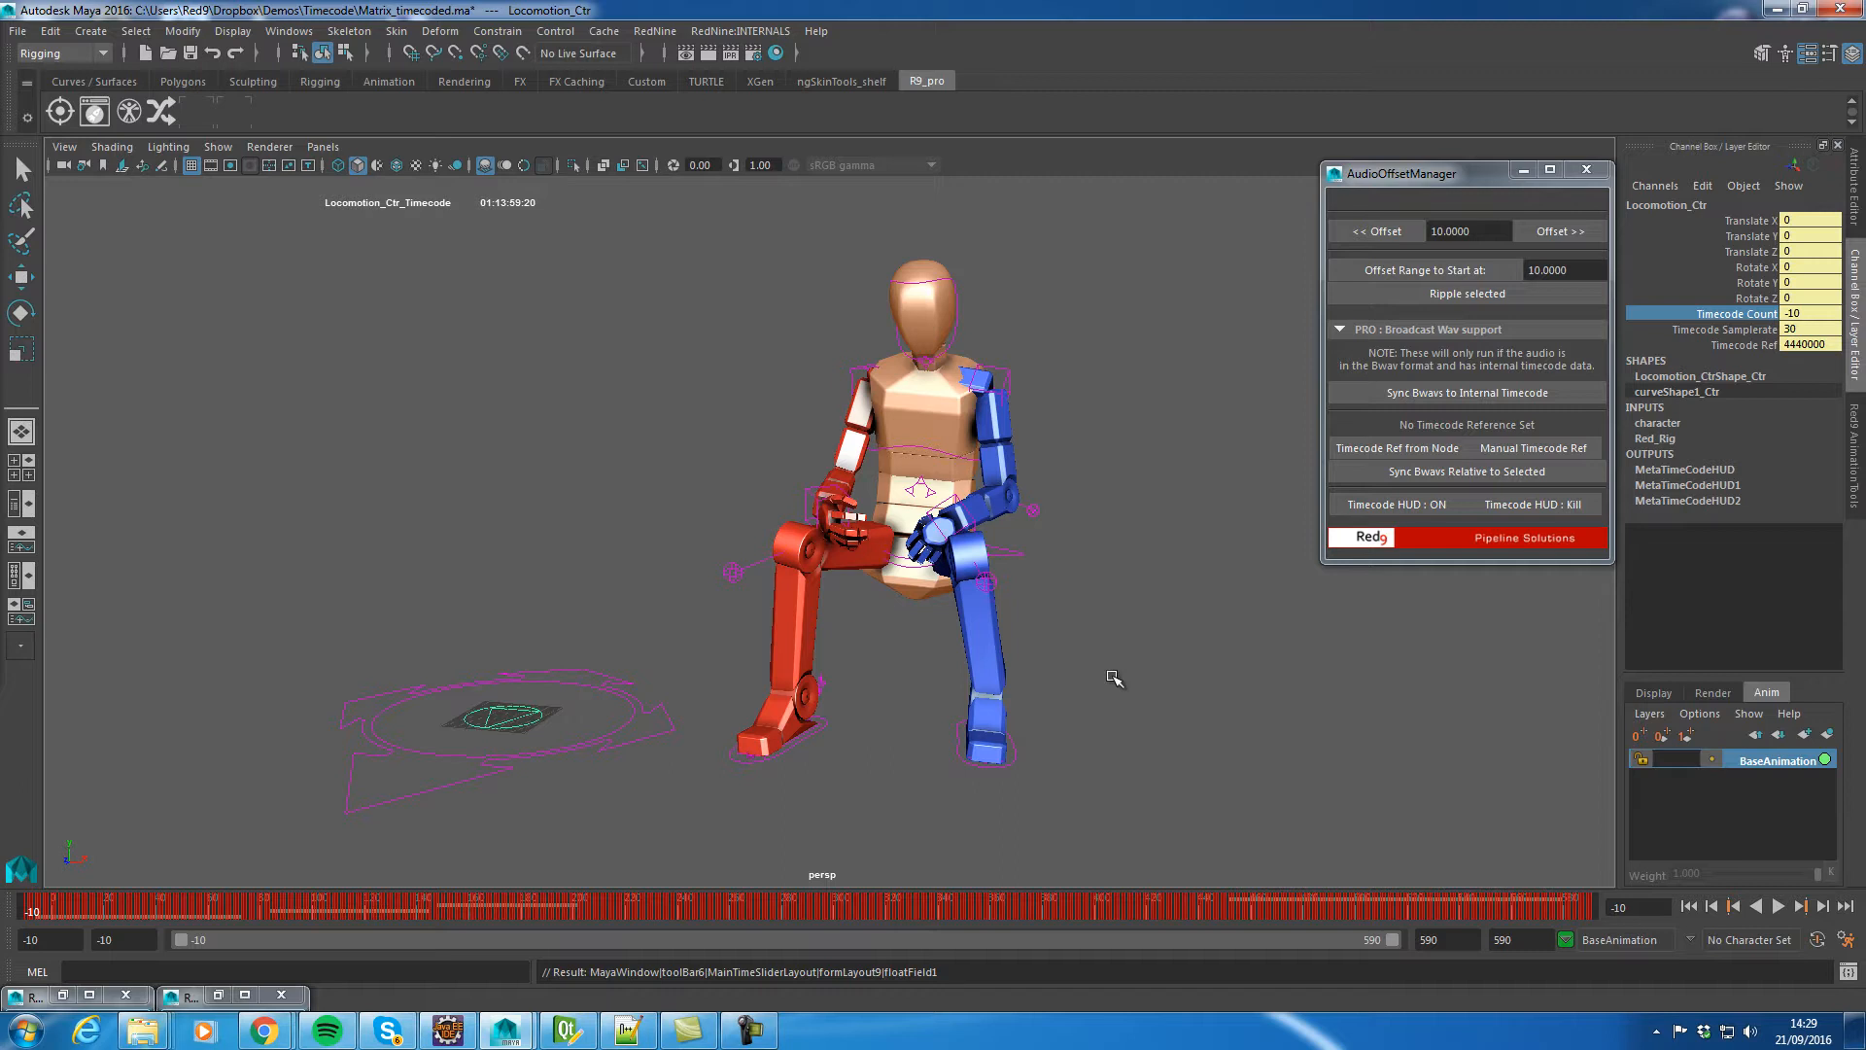
pyautogui.click(1516, 504)
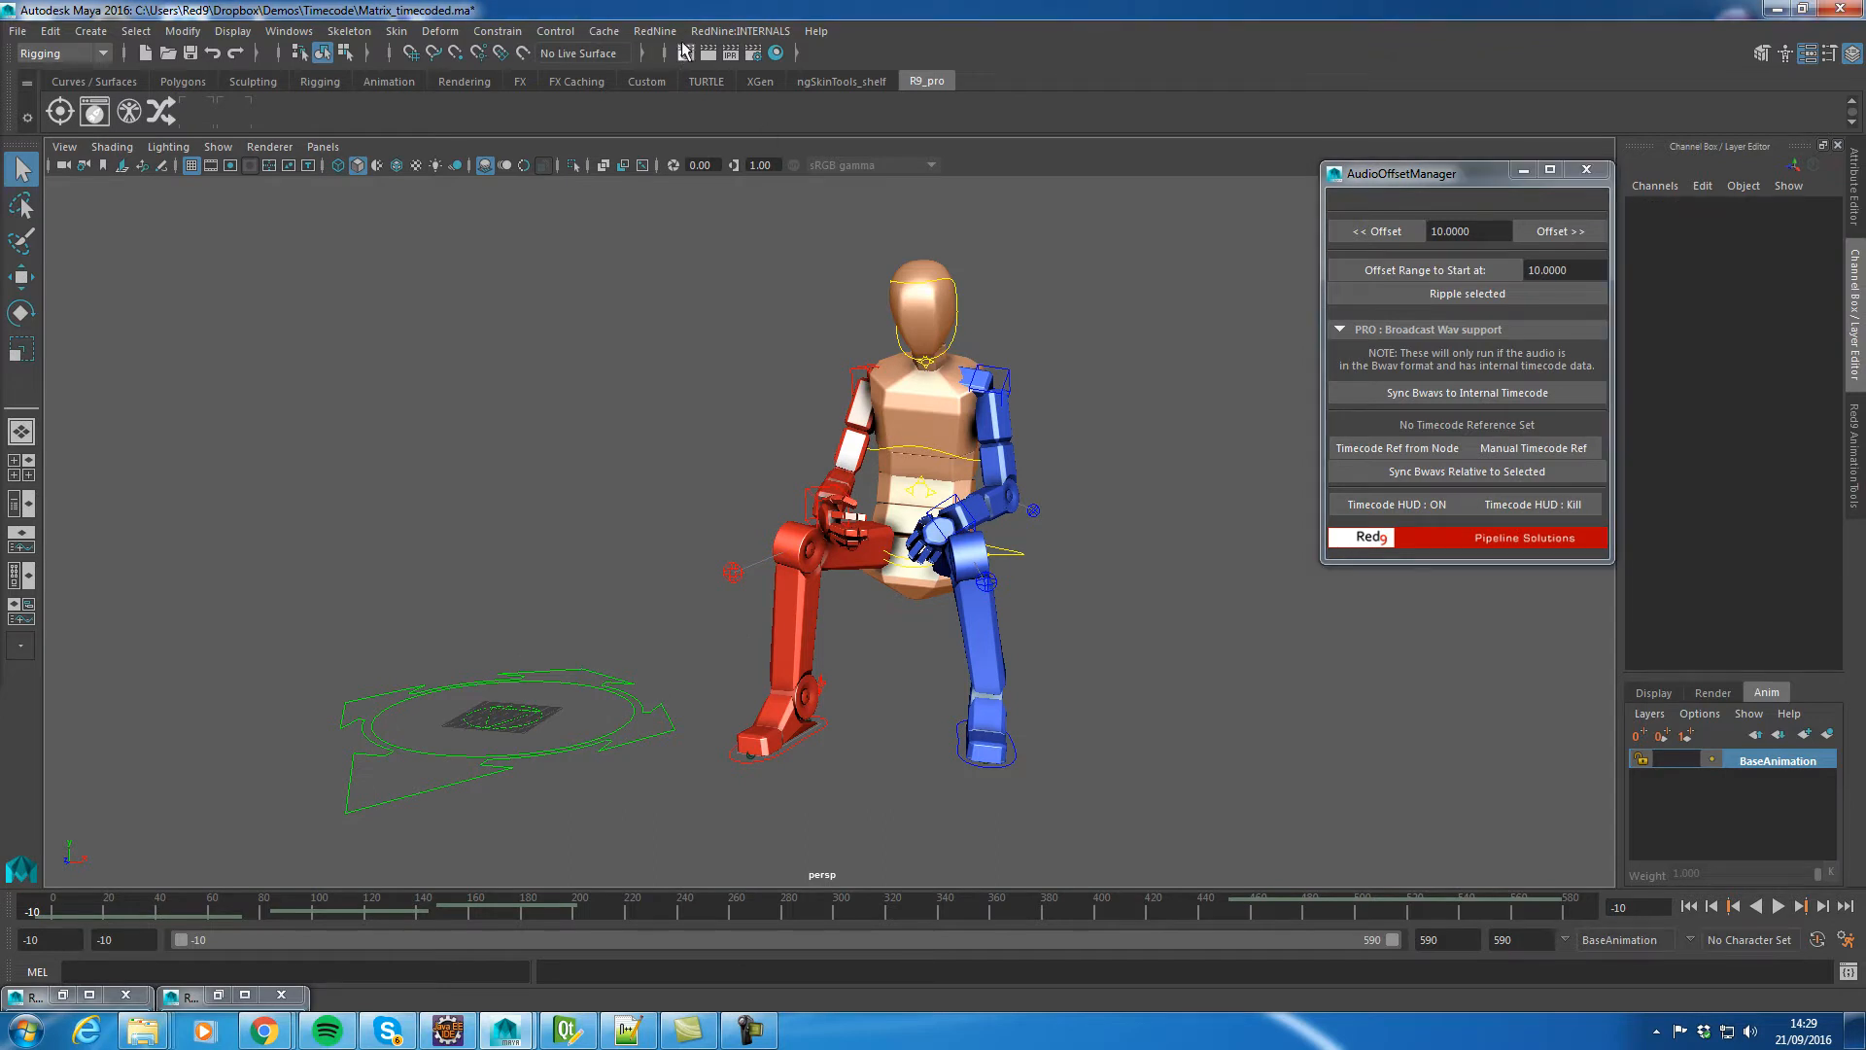
# Open the Red9 Export Manager and select the Morpheus export tag
pyautogui.click(738, 32)
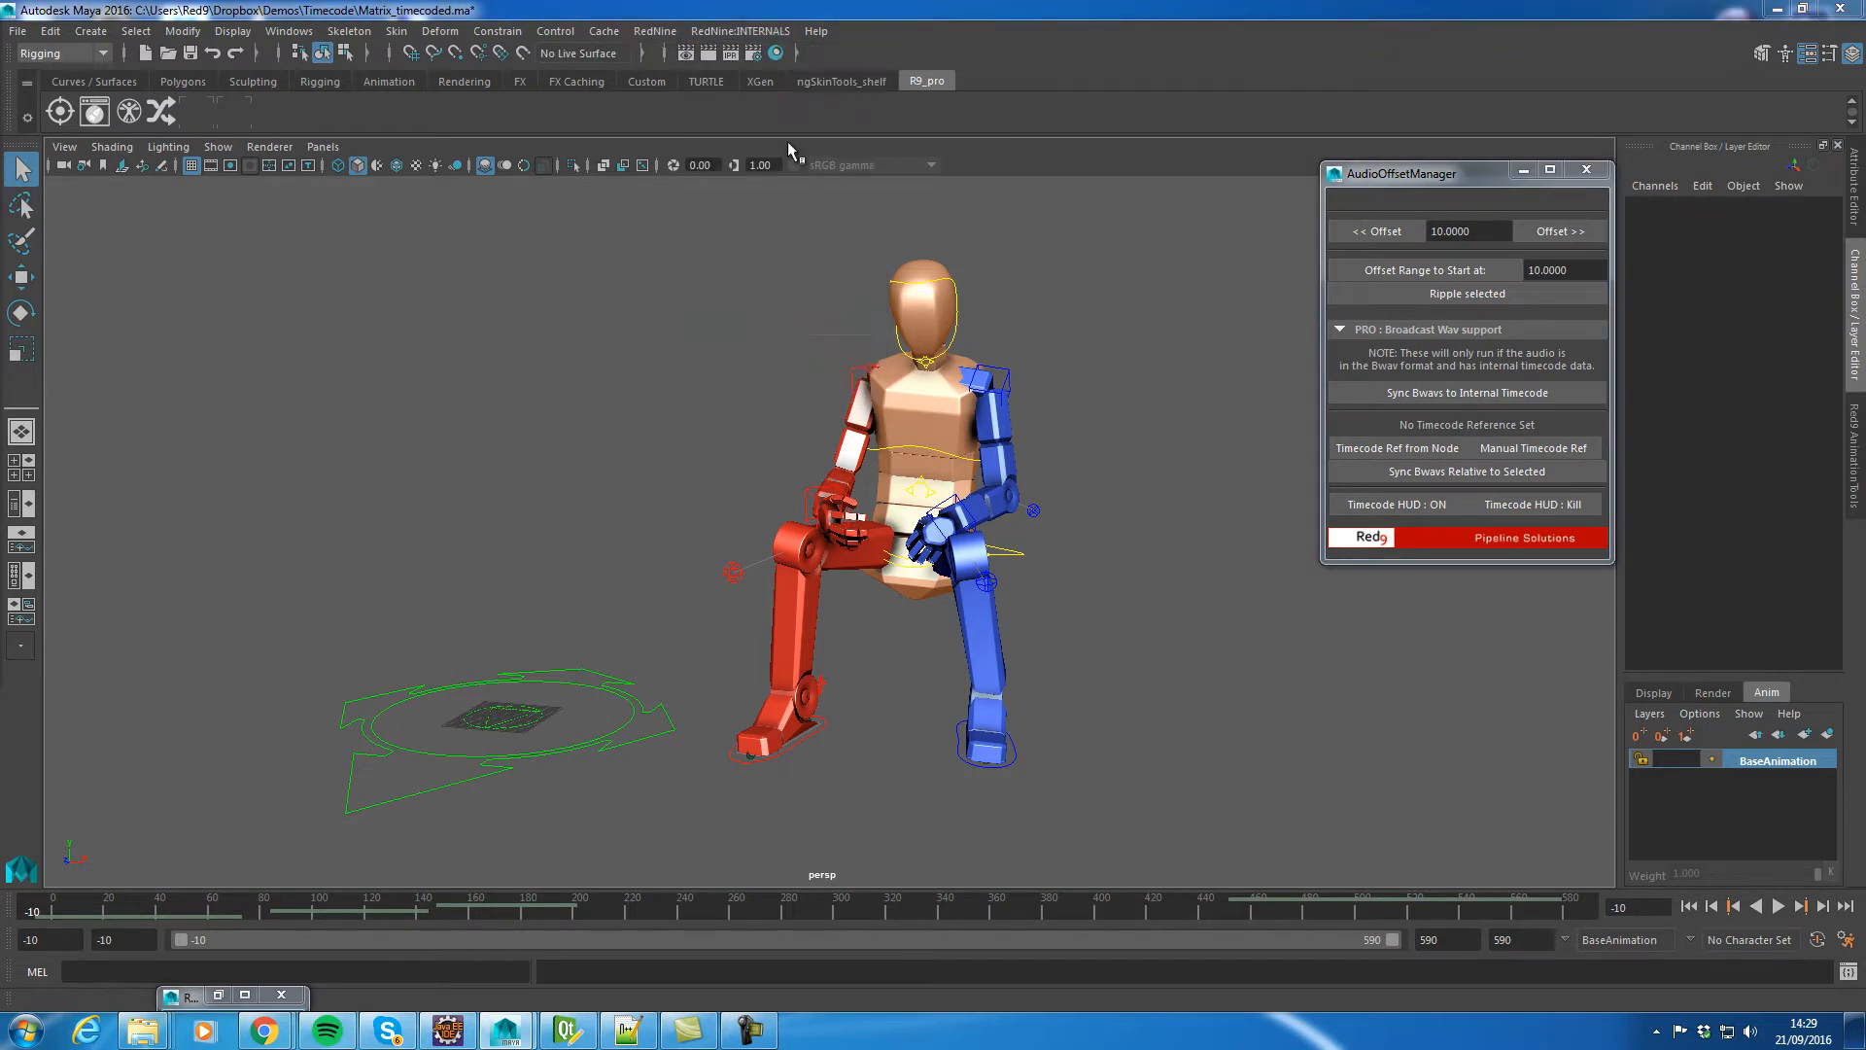
pyautogui.click(784, 130)
pyautogui.click(594, 379)
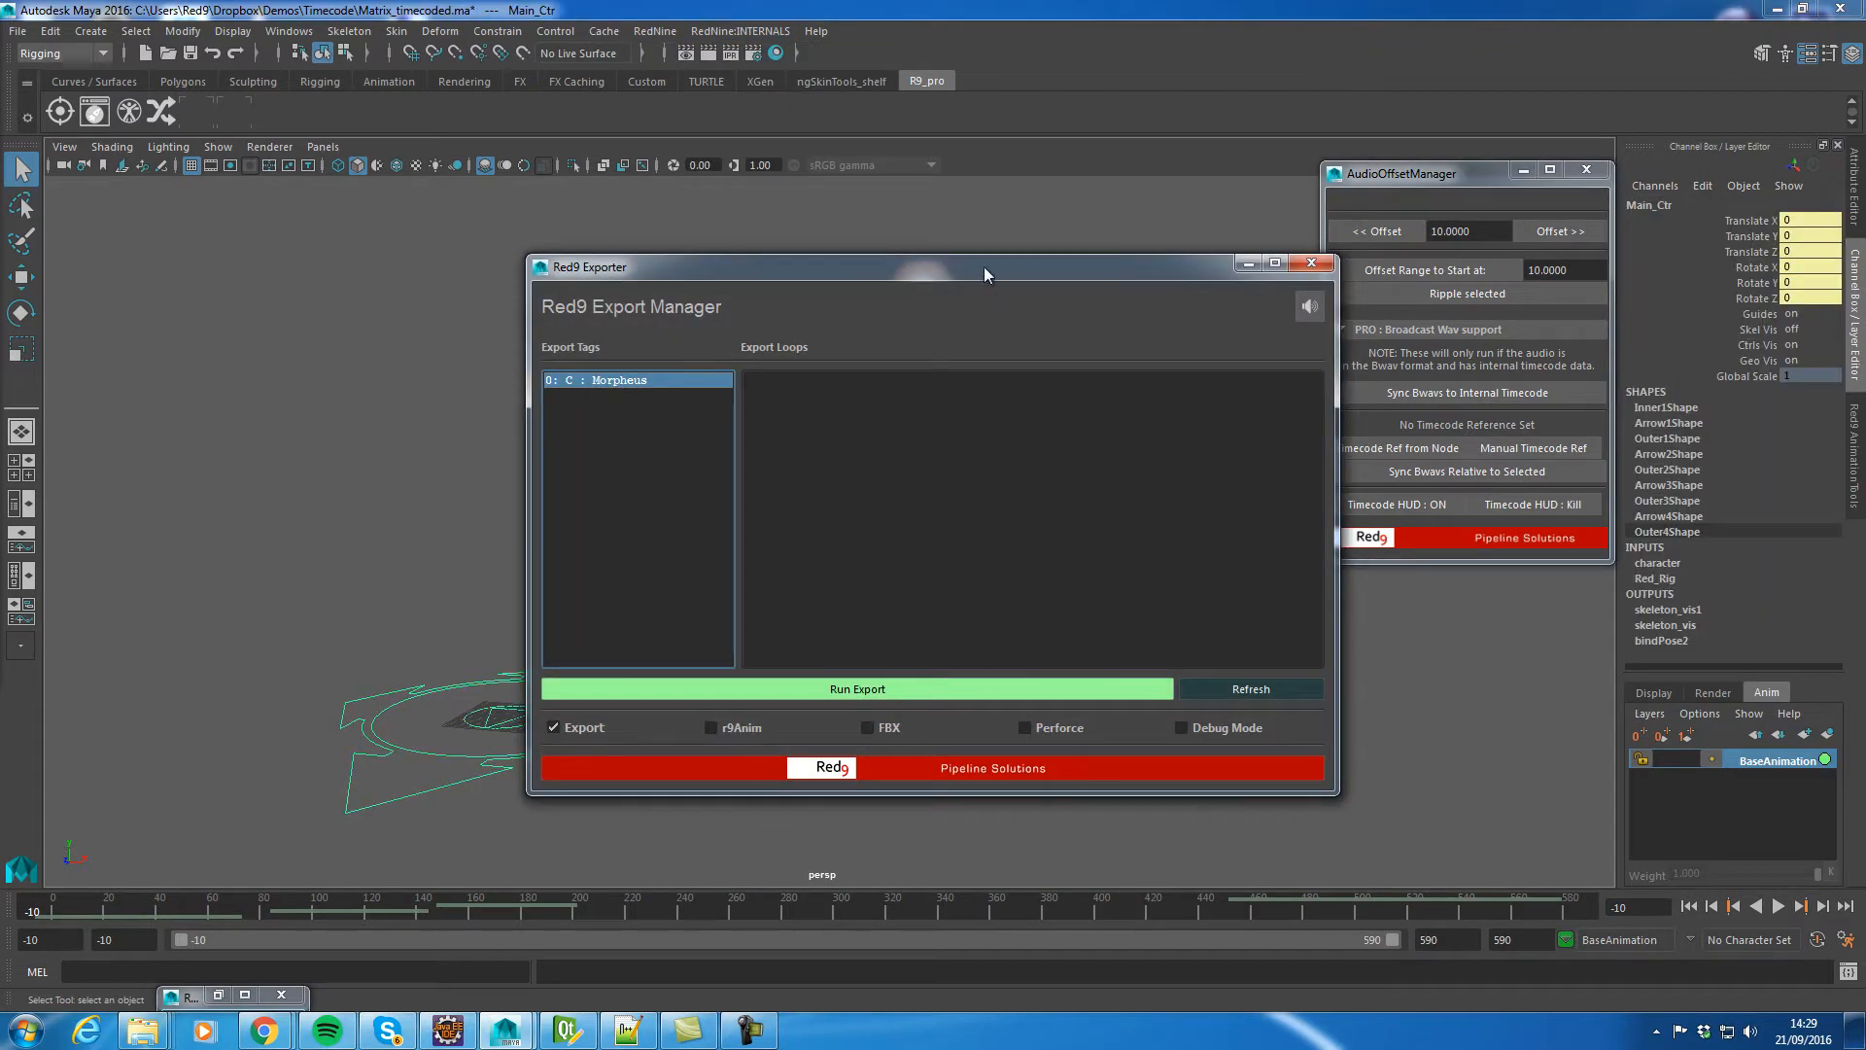
pyautogui.moveTo(1001, 275); pyautogui.dragTo(1363, 276)
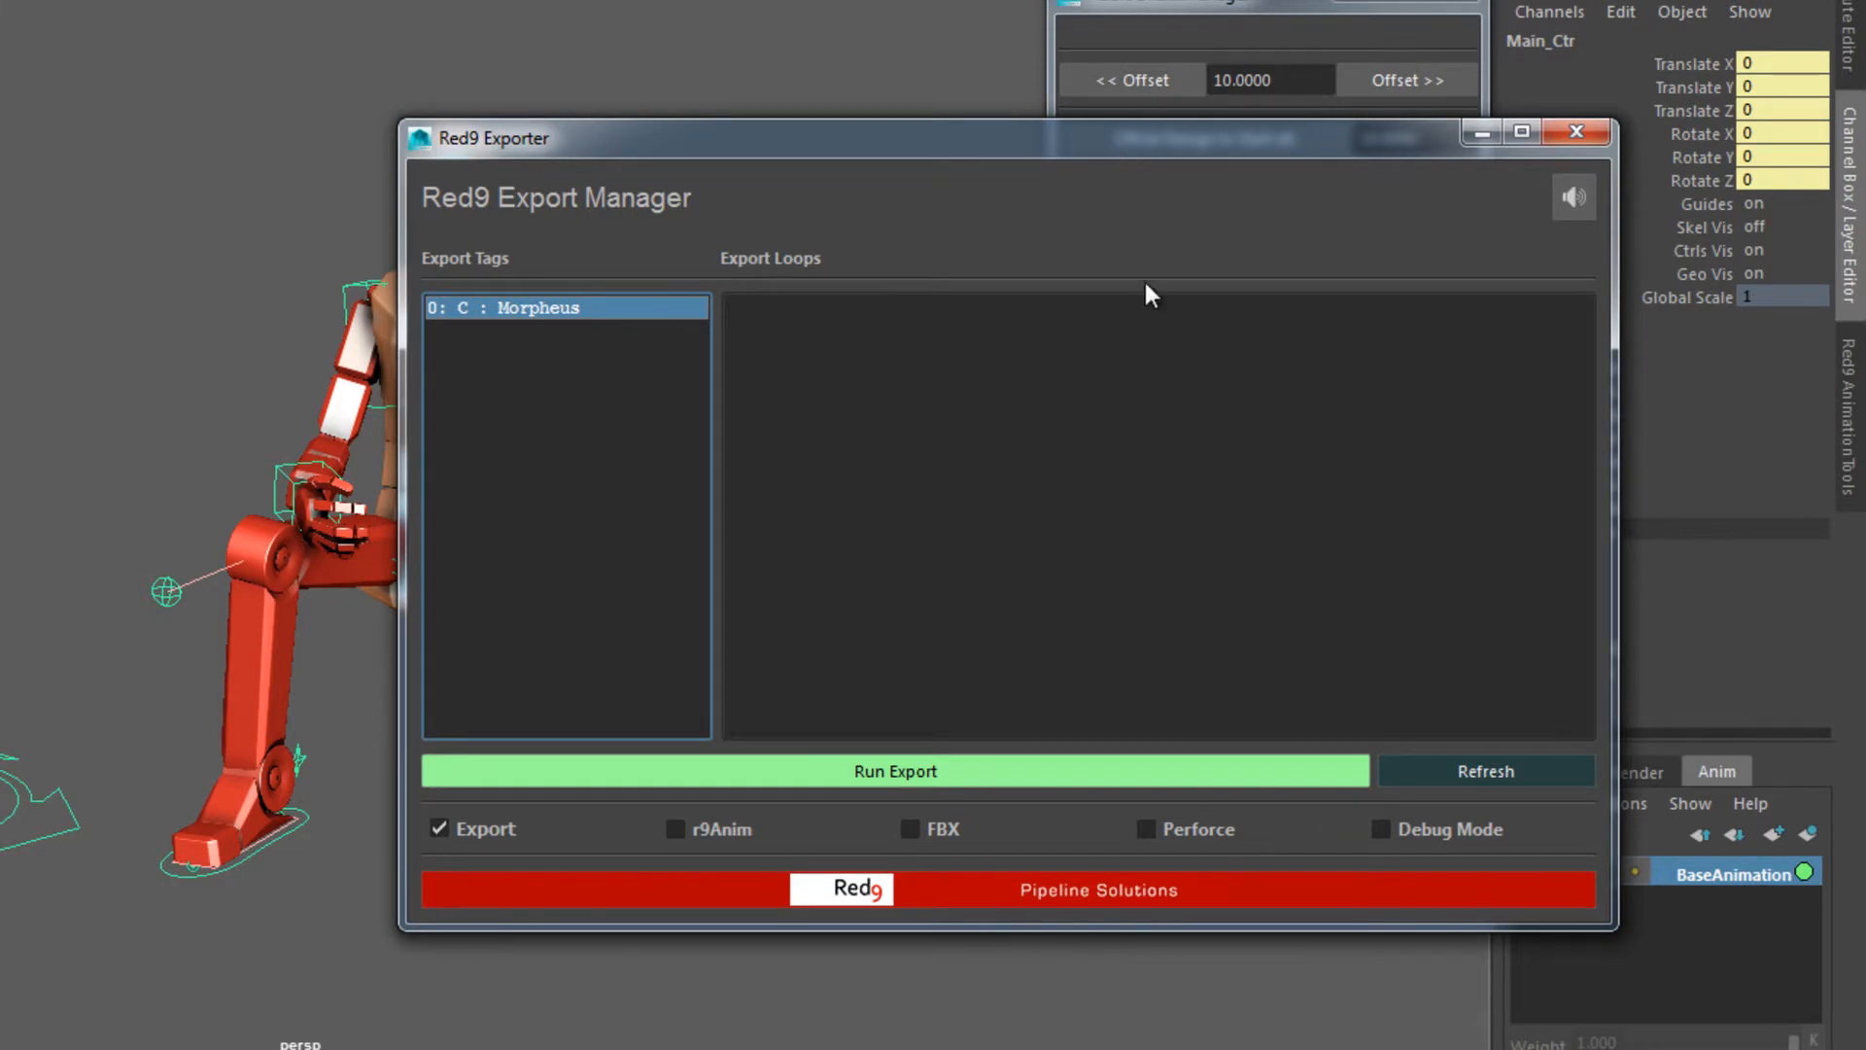
# Add a time range to the Morpheus export tag covering frames -10 to 80 and name the loop no_going_back
pyautogui.rightClick(534, 307)
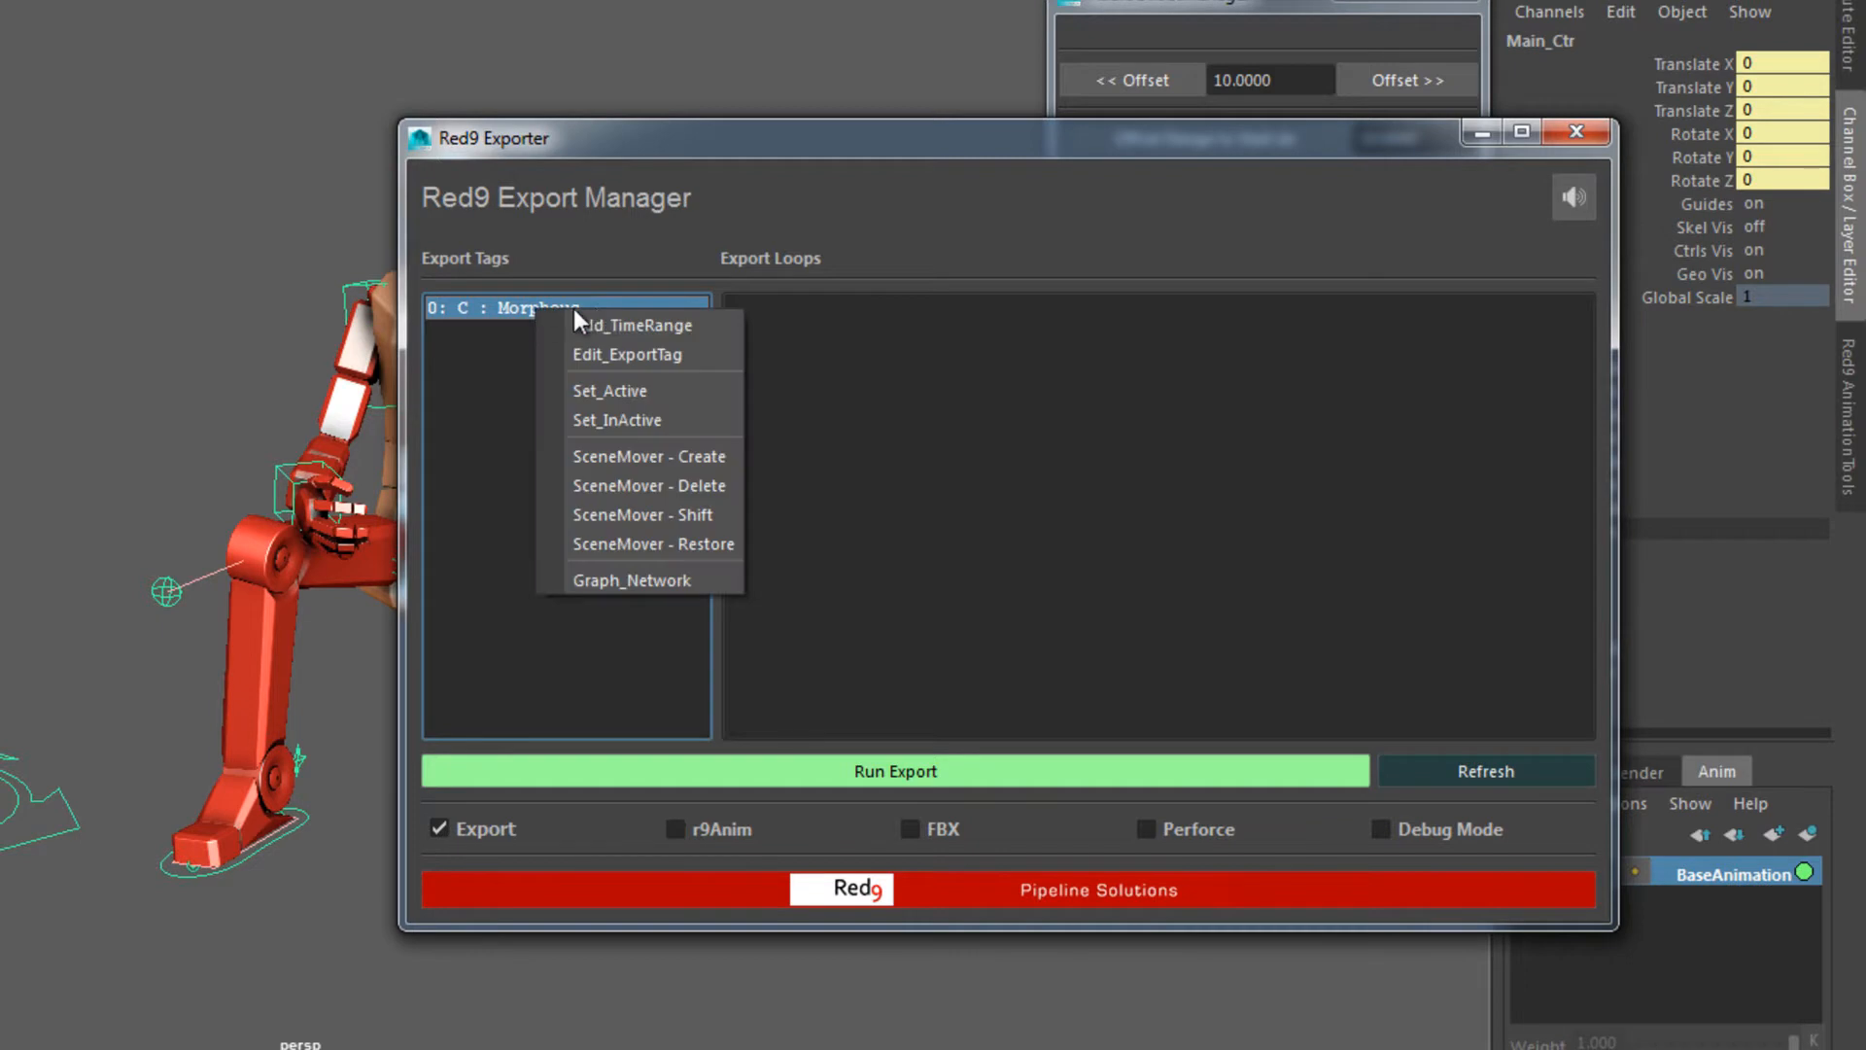
pyautogui.click(633, 322)
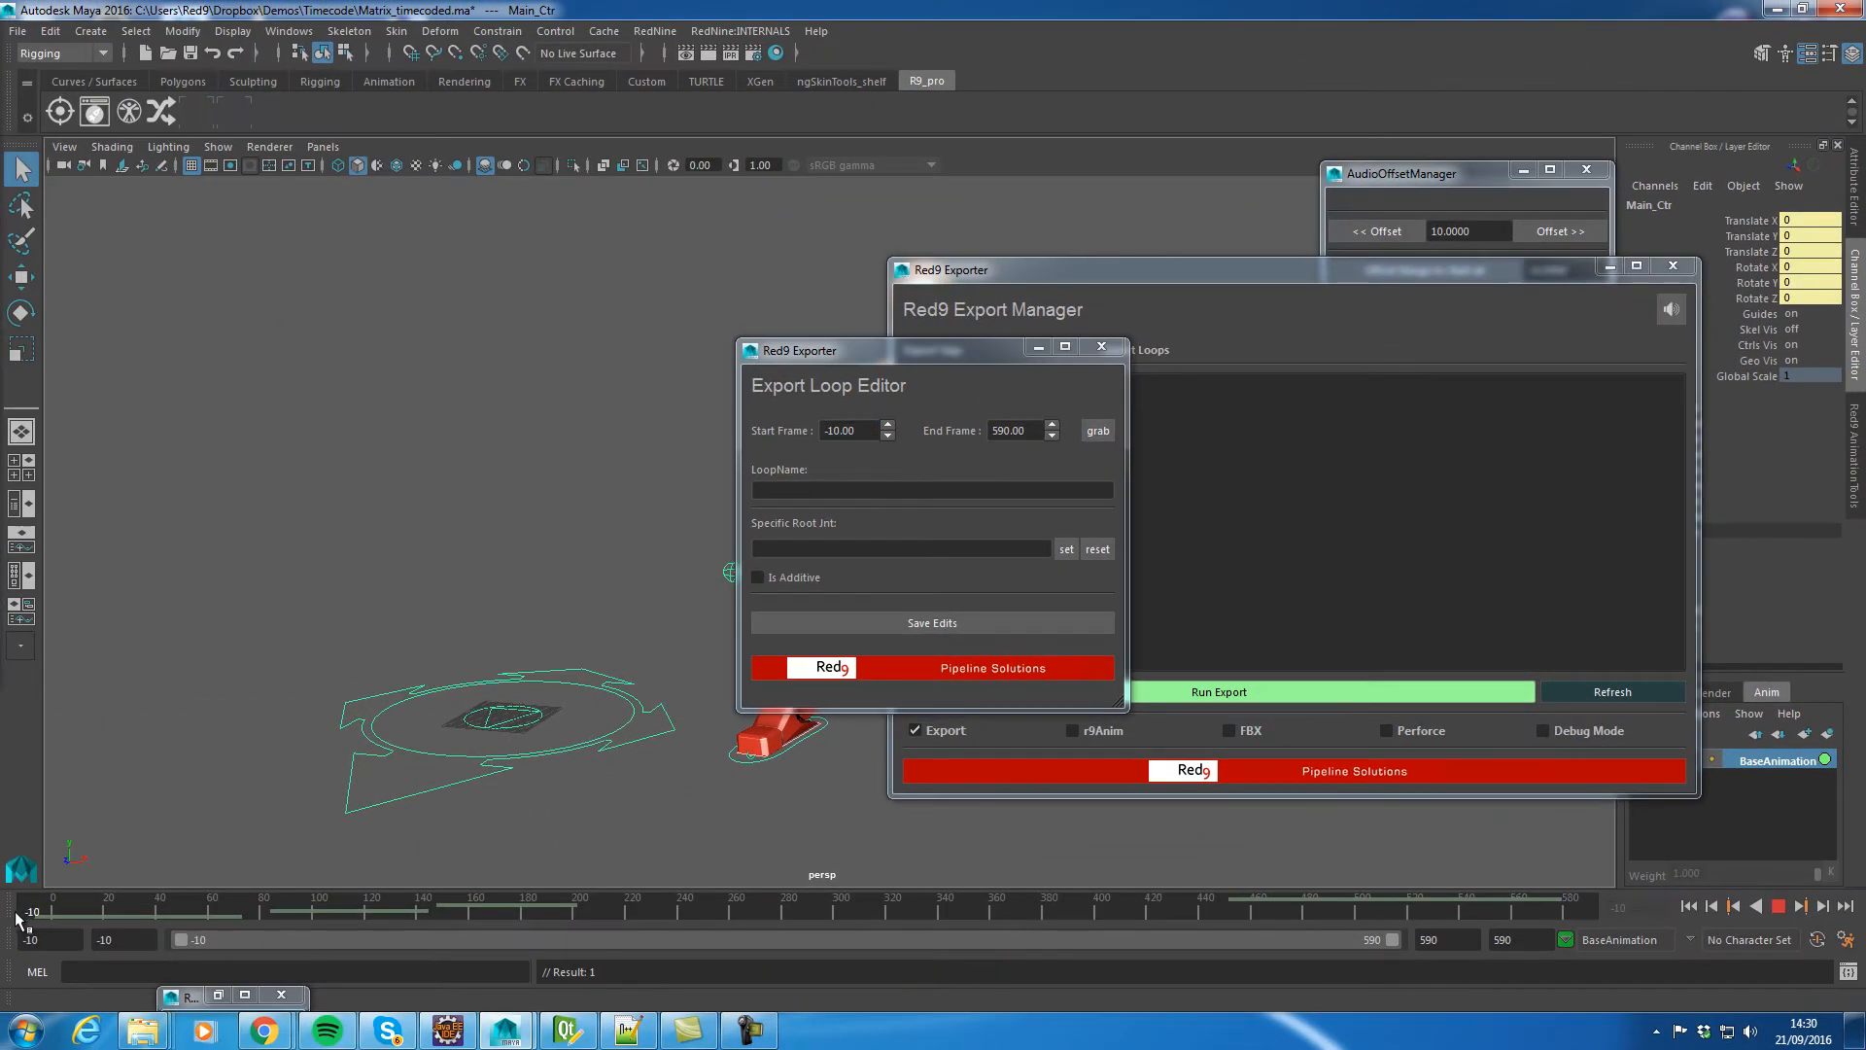
pyautogui.keyDown('shift'); pyautogui.moveTo(29, 911); pyautogui.dragTo(261, 913); pyautogui.keyUp('shift')
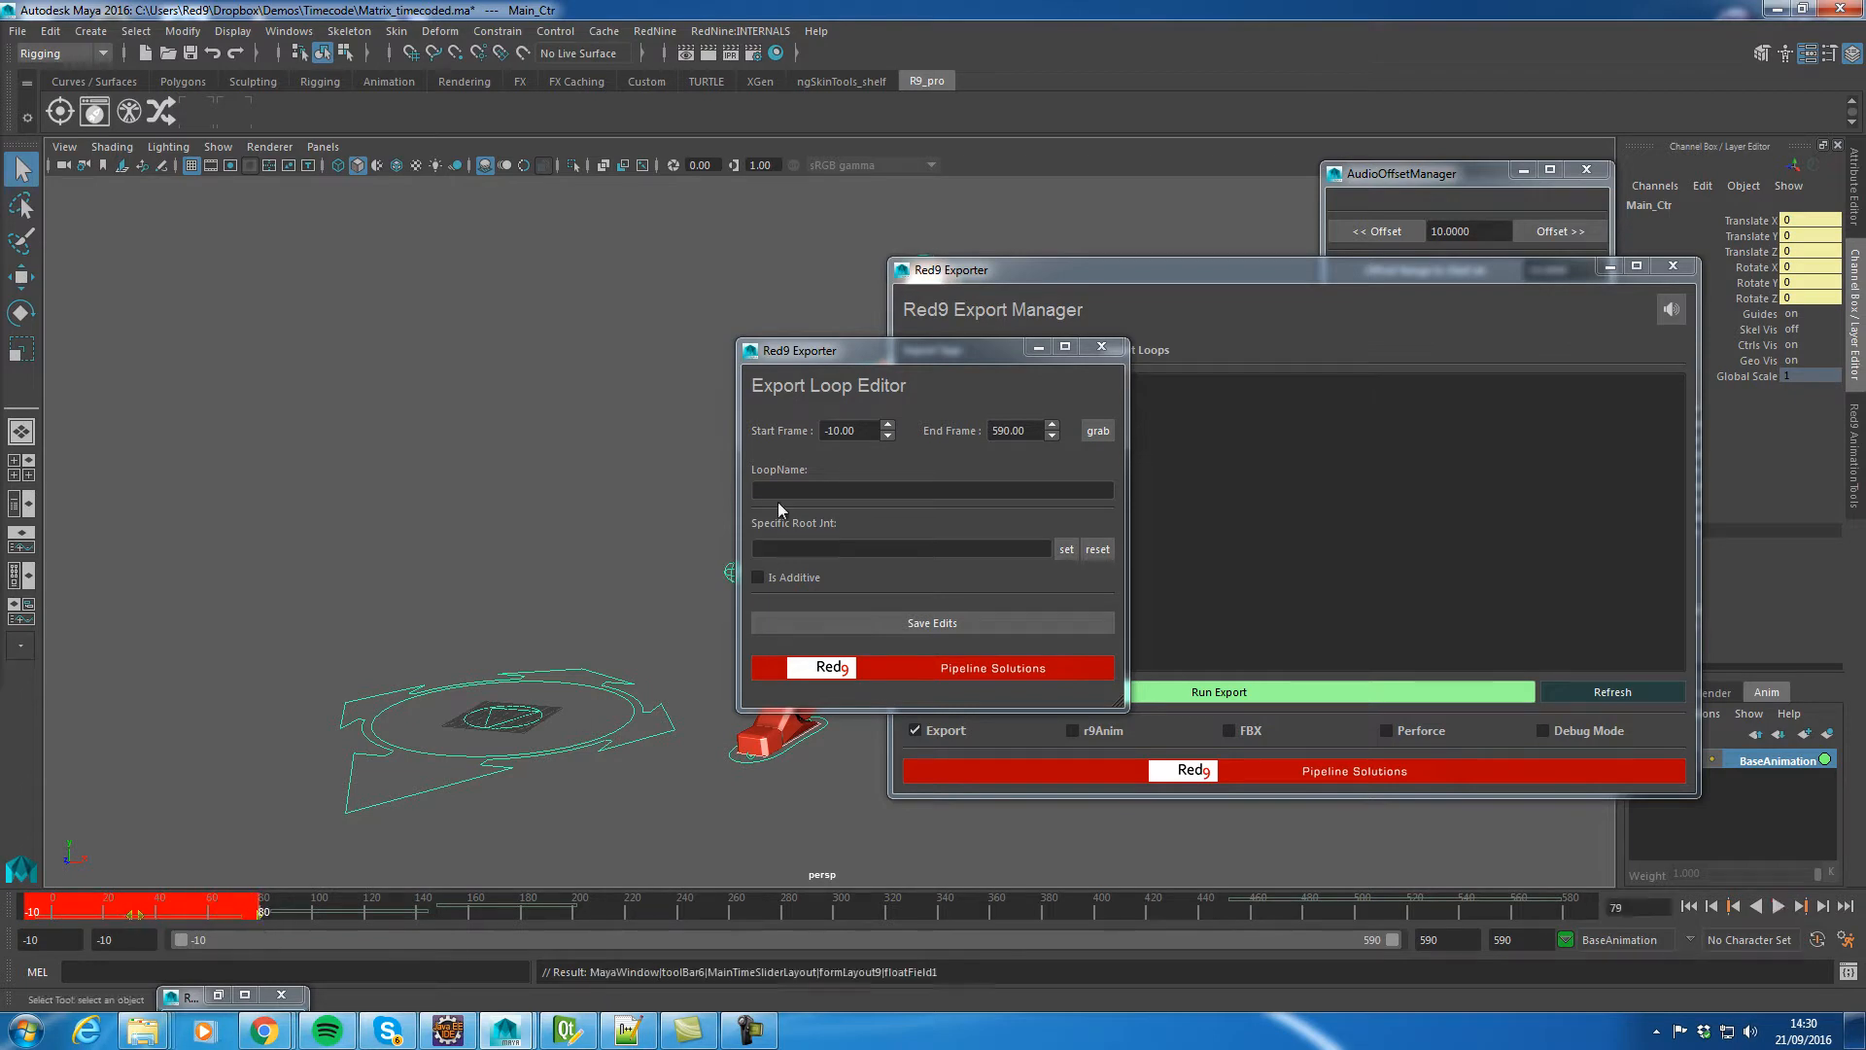
pyautogui.click(1089, 430)
pyautogui.click(962, 489)
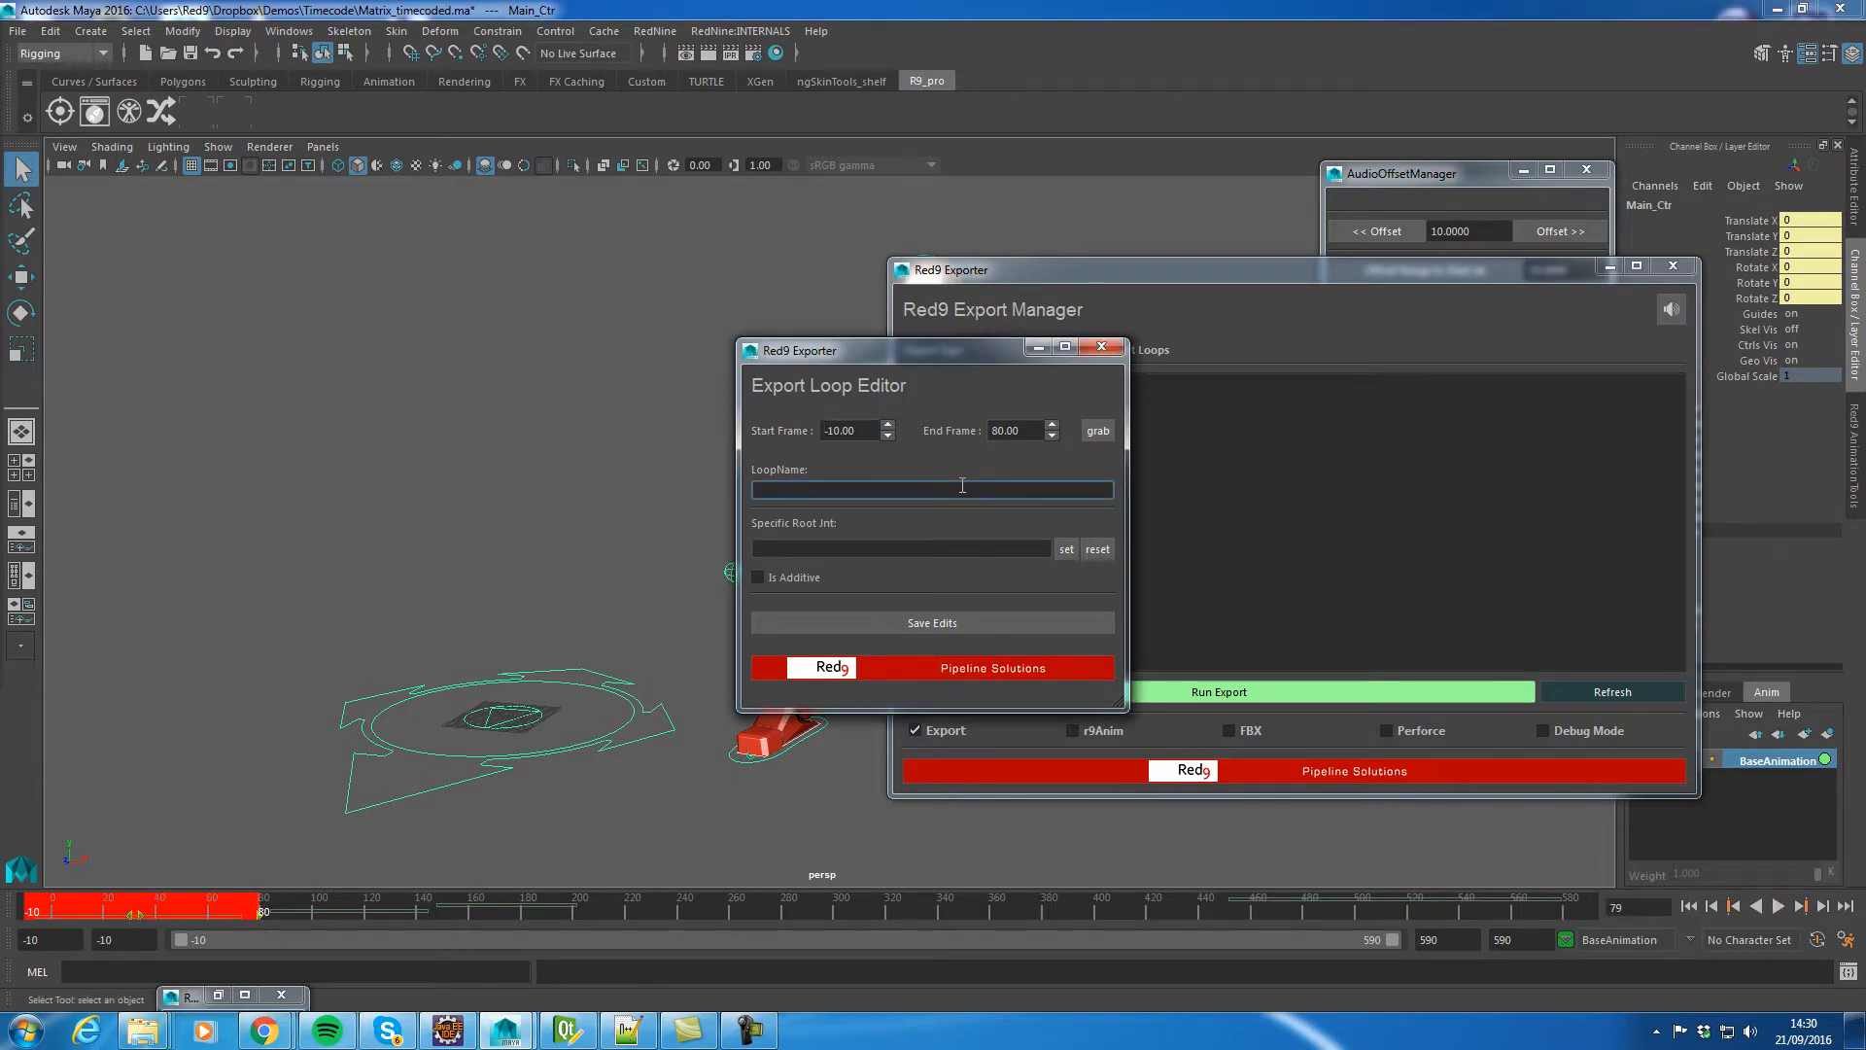
pyautogui.write('no_going_back')
pyautogui.click(991, 622)
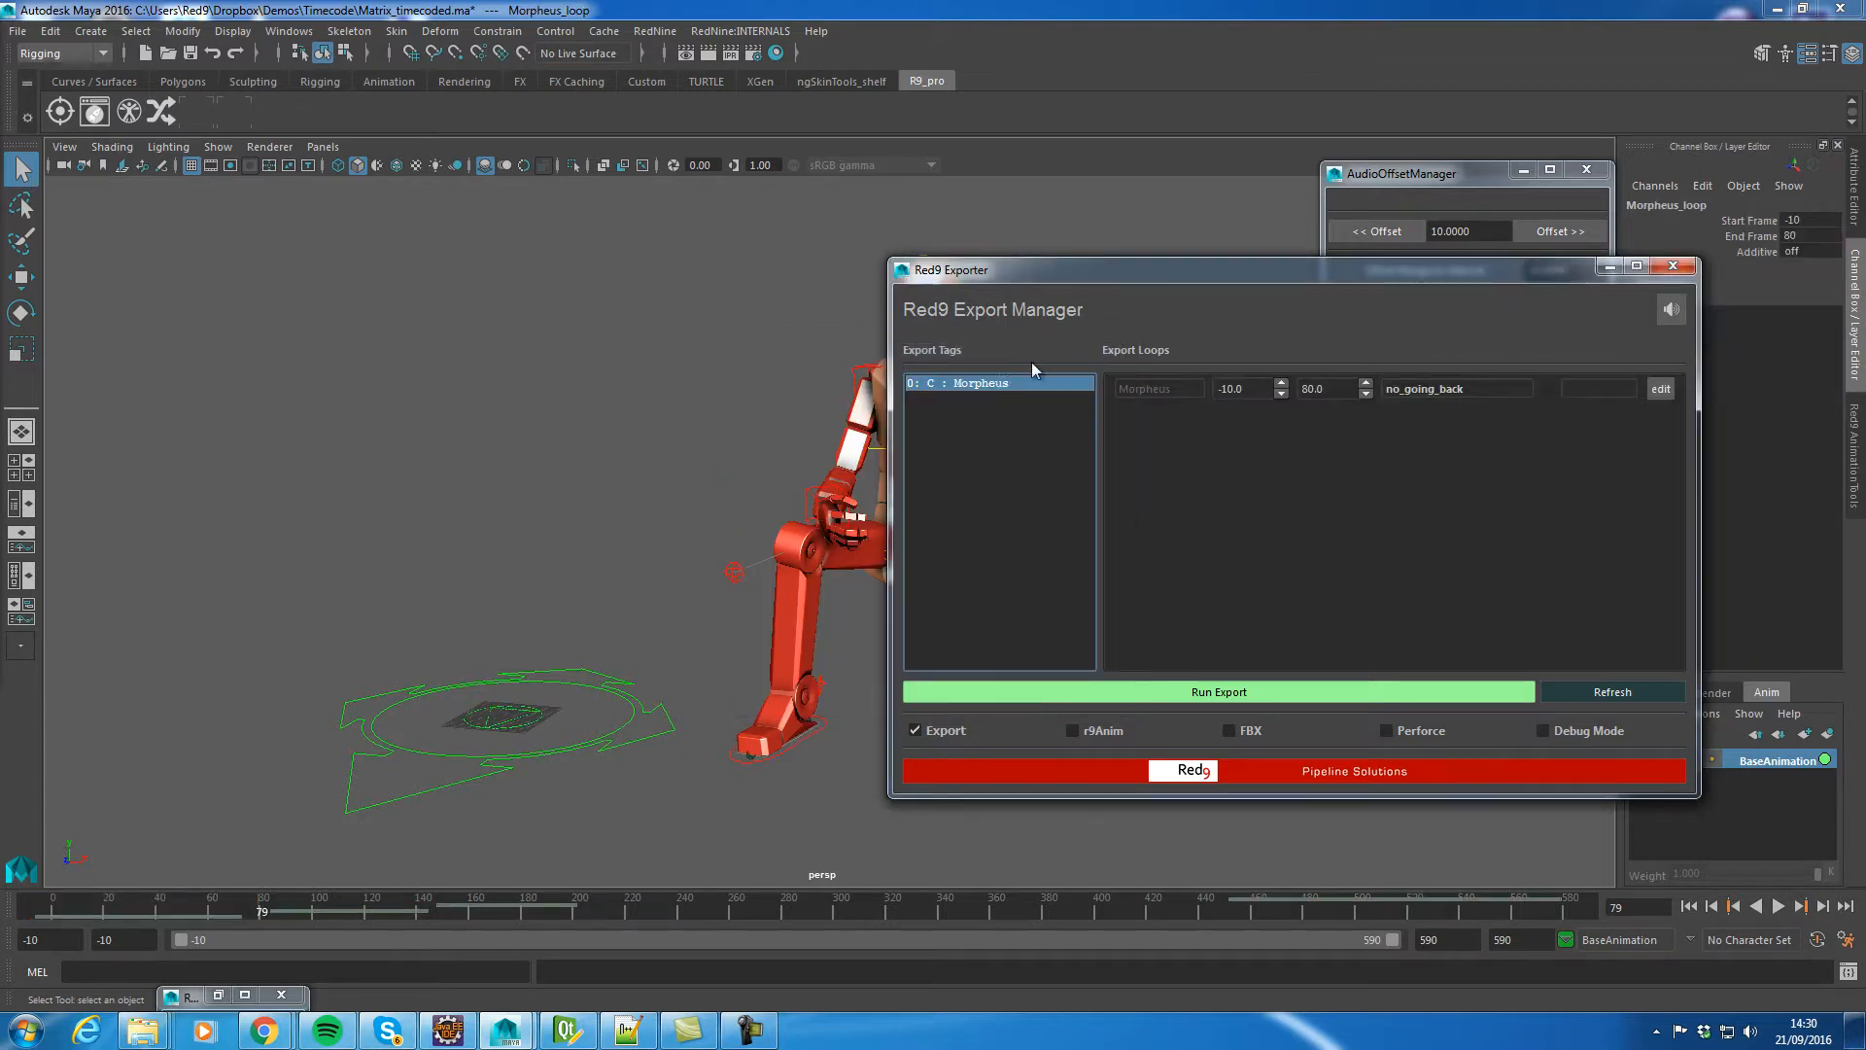
# Add a second export loop to the Morpheus tag covering frames 80 to 287 and name it blue_pill
pyautogui.rightClick(1000, 381)
pyautogui.click(1064, 395)
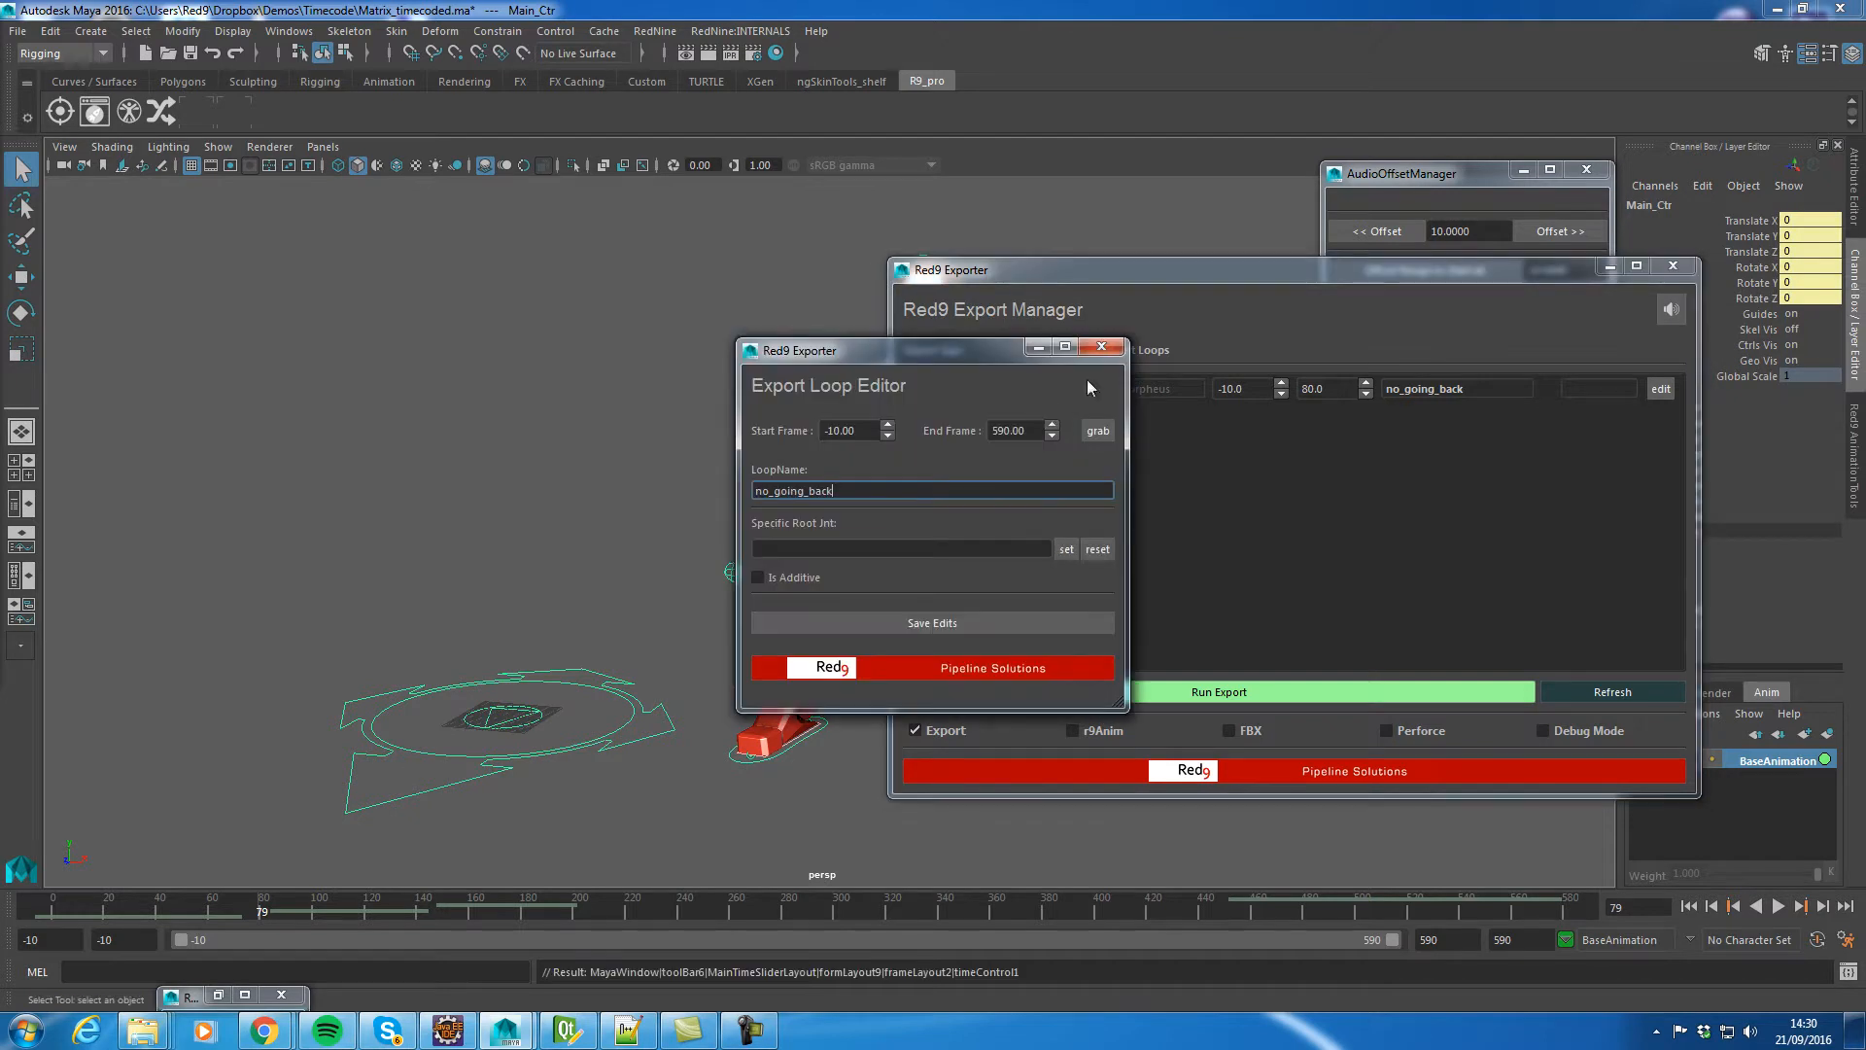
pyautogui.moveTo(973, 359); pyautogui.dragTo(1175, 331)
pyautogui.moveTo(288, 904); pyautogui.dragTo(398, 891)
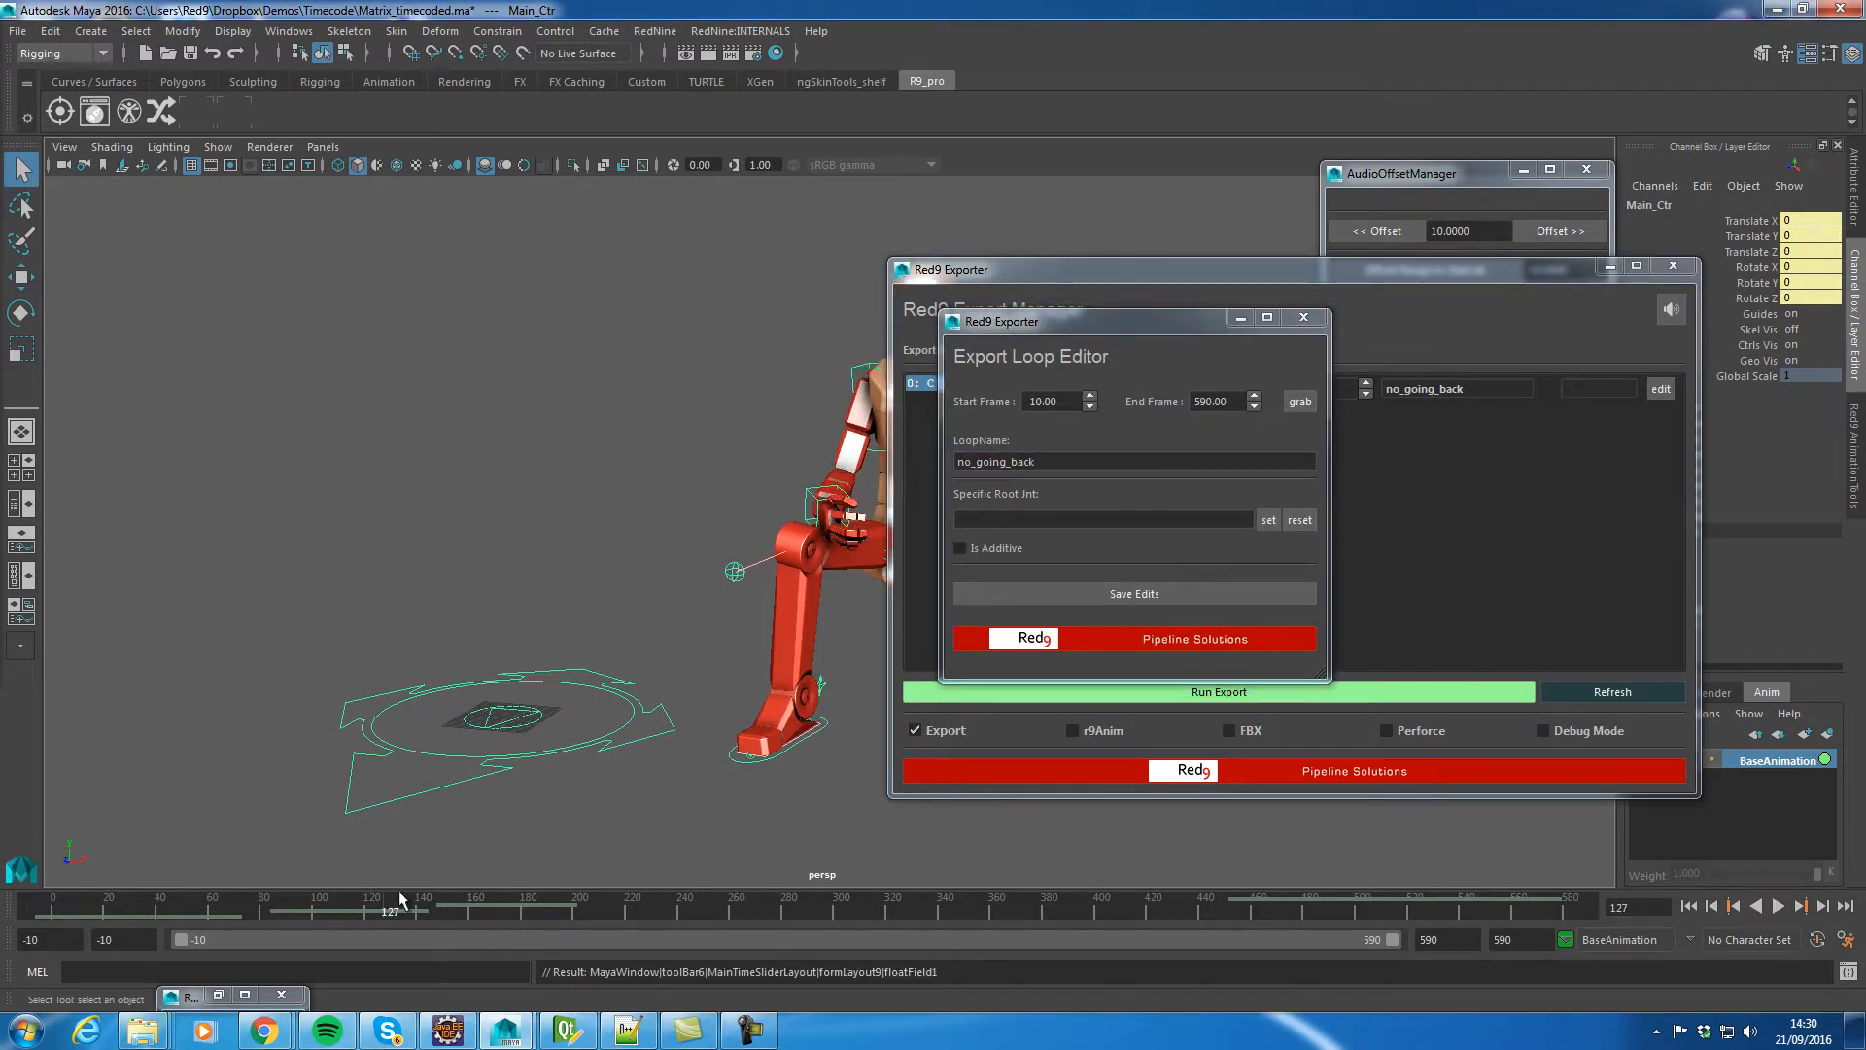
pyautogui.click(1118, 466)
pyautogui.write('blue_pill')
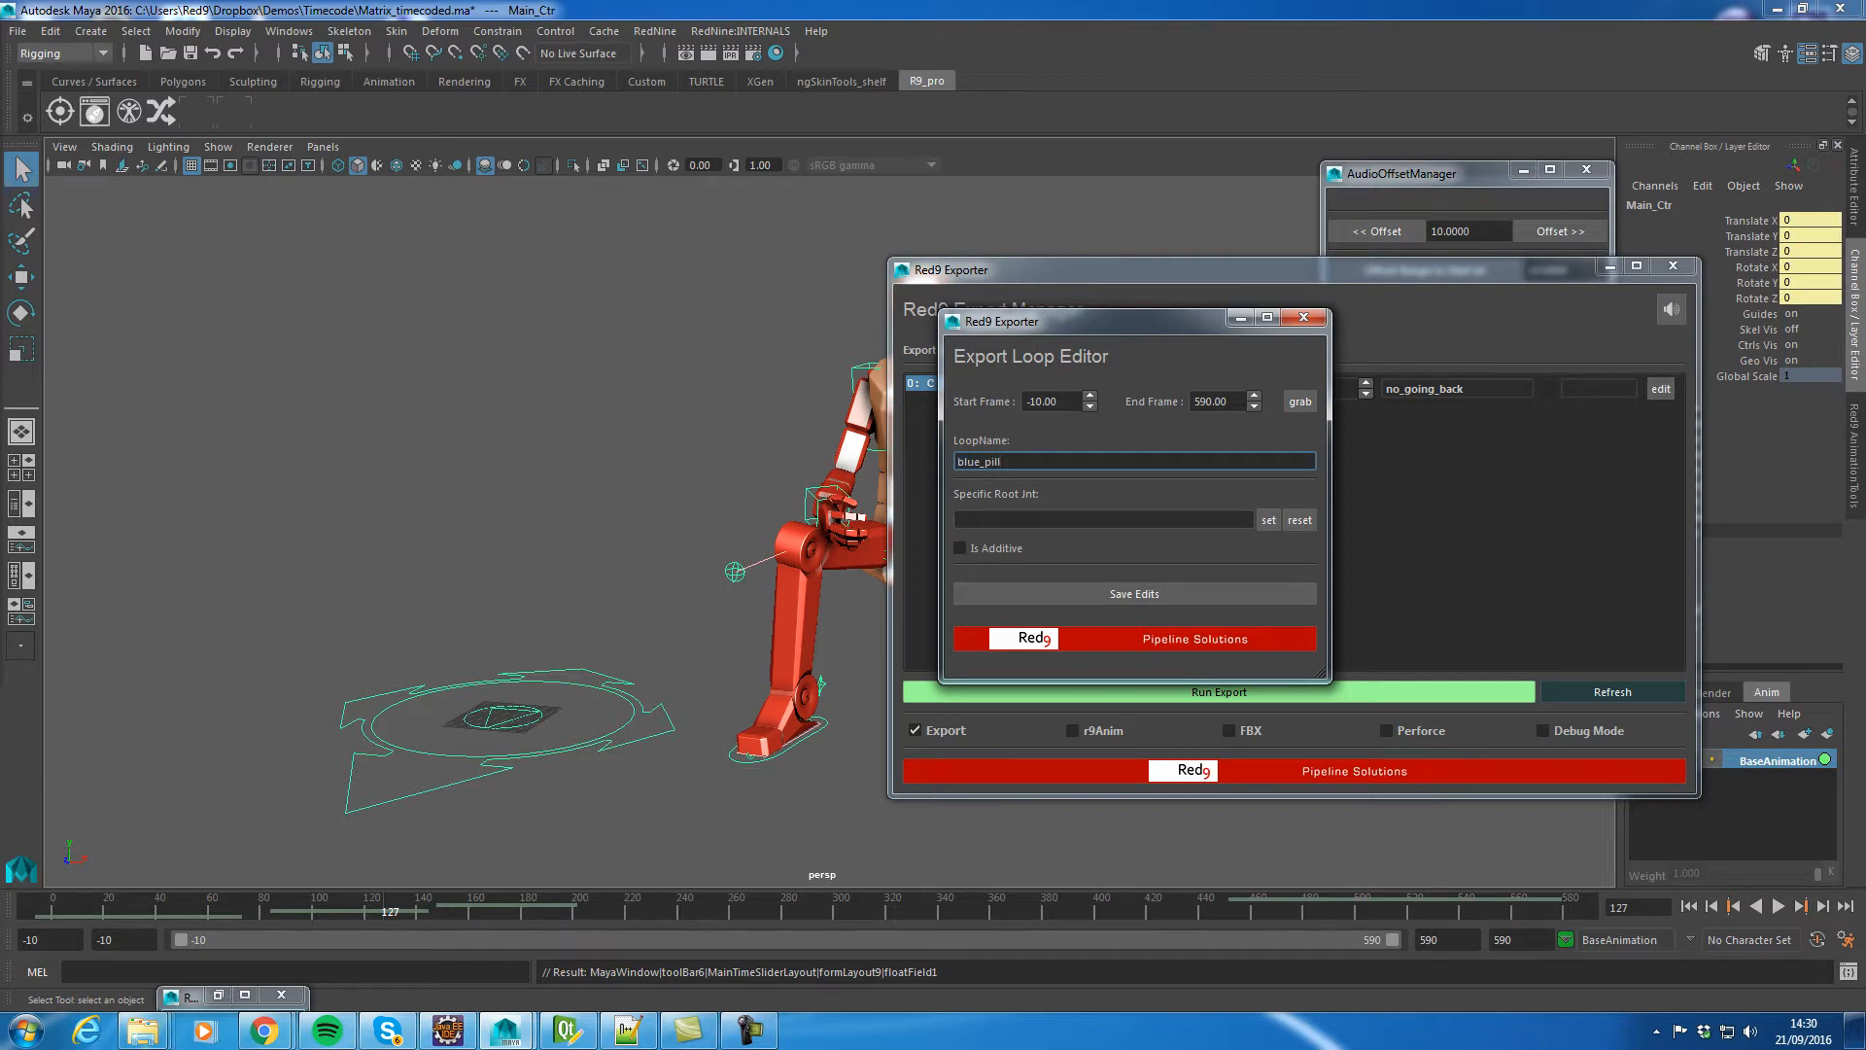
pyautogui.keyDown('shift'); pyautogui.moveTo(260, 909); pyautogui.dragTo(806, 919); pyautogui.keyUp('shift')
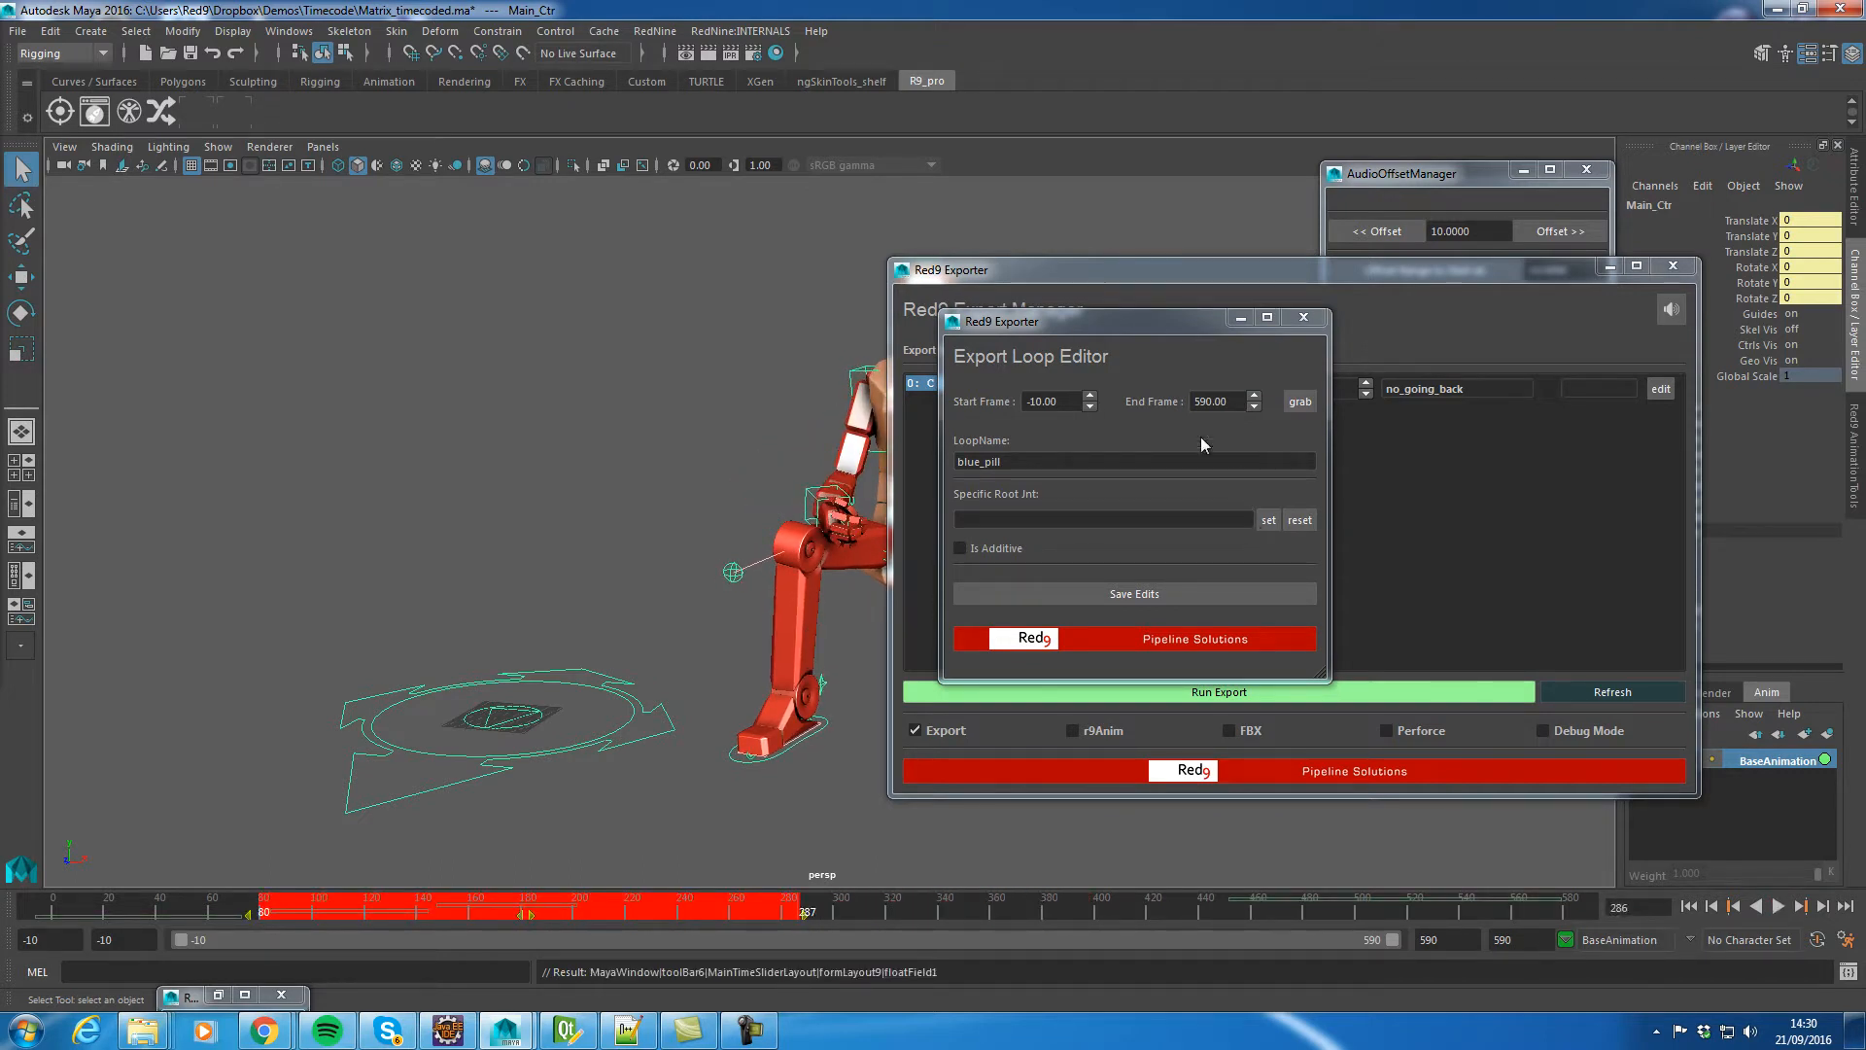
pyautogui.click(1299, 400)
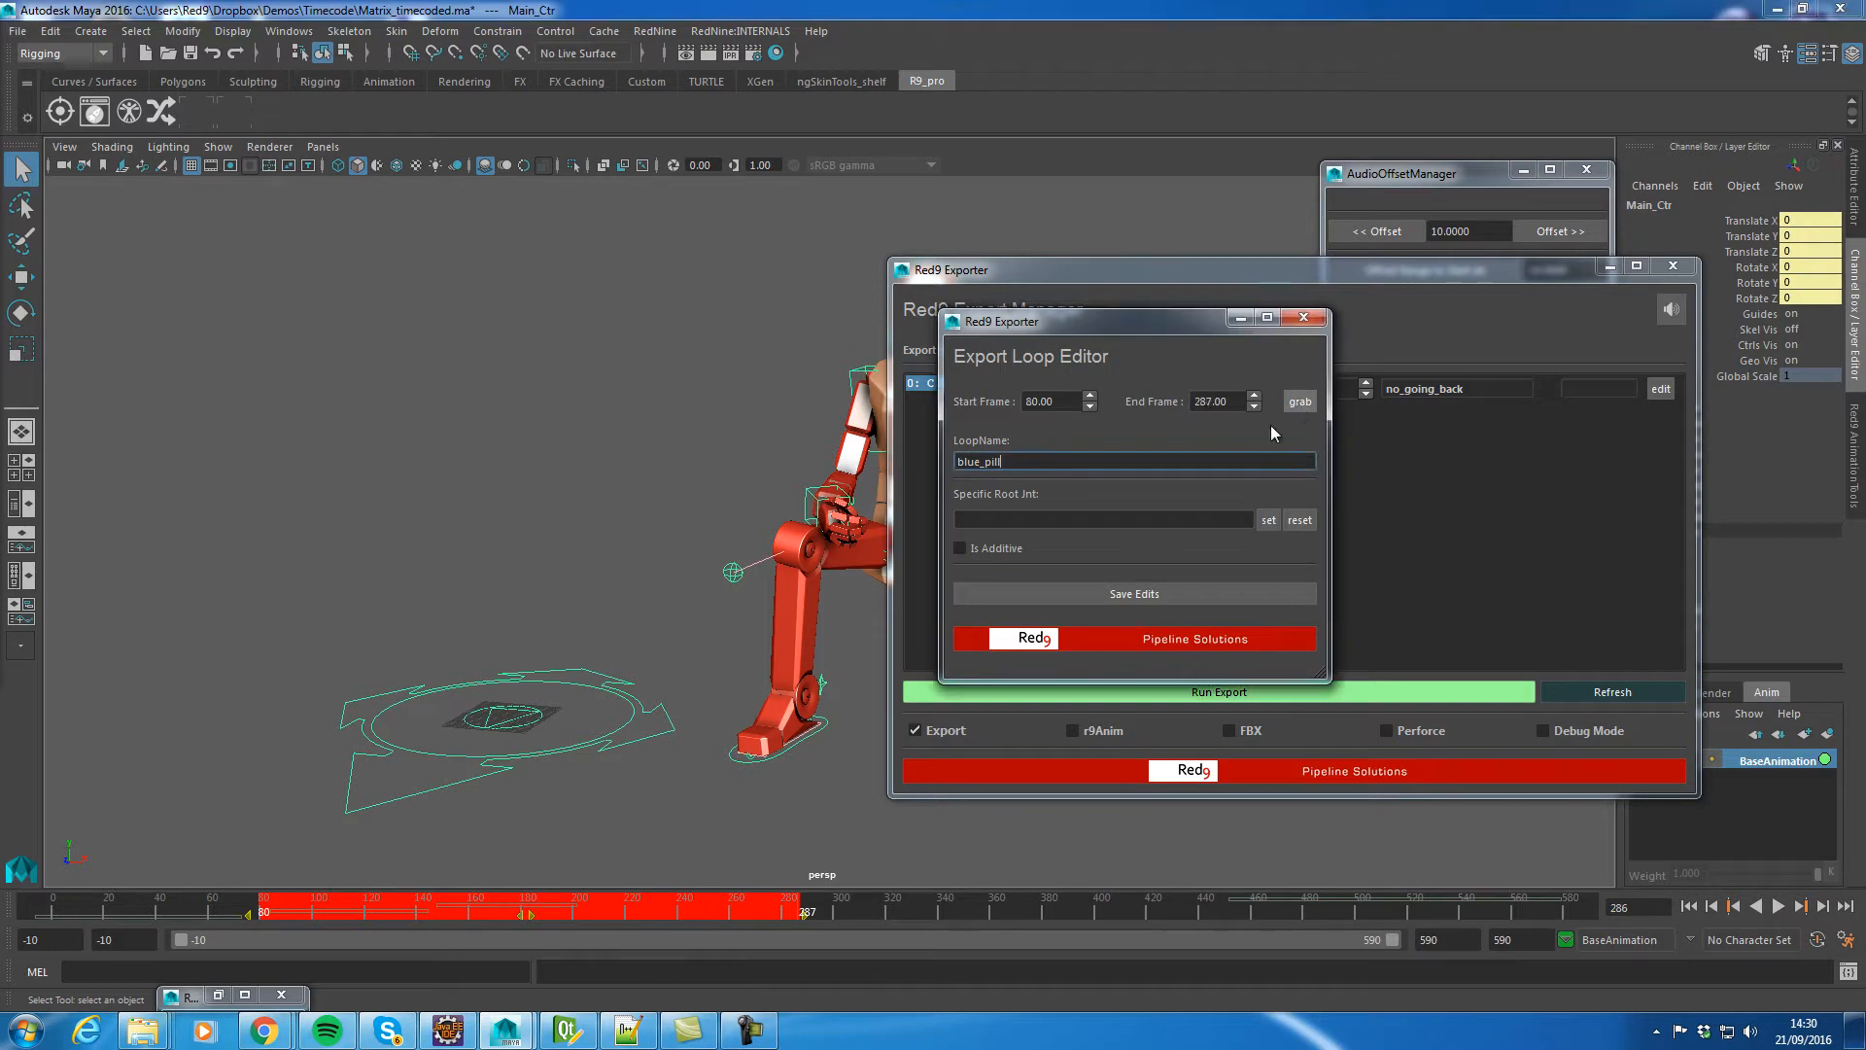
pyautogui.click(1219, 592)
# Clear the view of the character and add a third Morpheus export loop named red_pill for frames 289 to 591
pyautogui.moveTo(1085, 282); pyautogui.dragTo(212, 29)
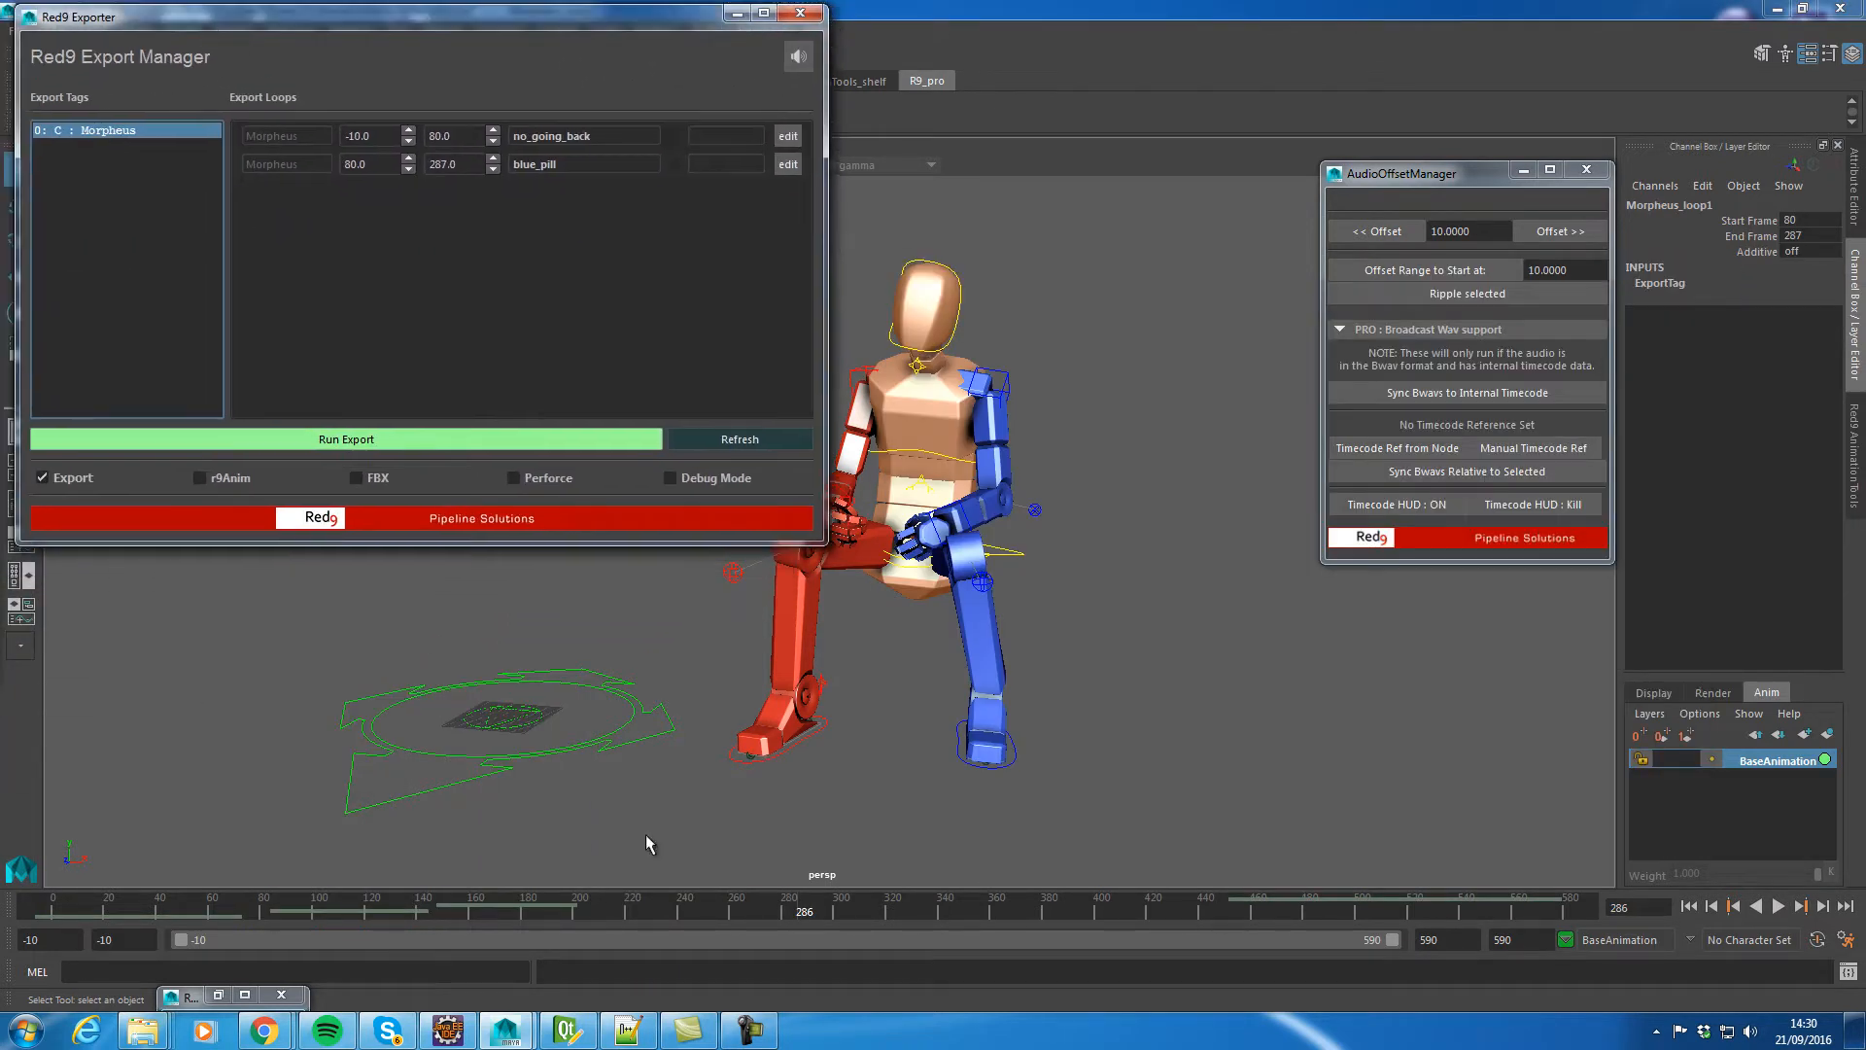
pyautogui.moveTo(803, 910)
pyautogui.mouseDown()
pyautogui.moveTo(538, 912)
pyautogui.moveTo(1467, 914)
pyautogui.moveTo(919, 931)
pyautogui.moveTo(824, 912)
pyautogui.mouseUp()
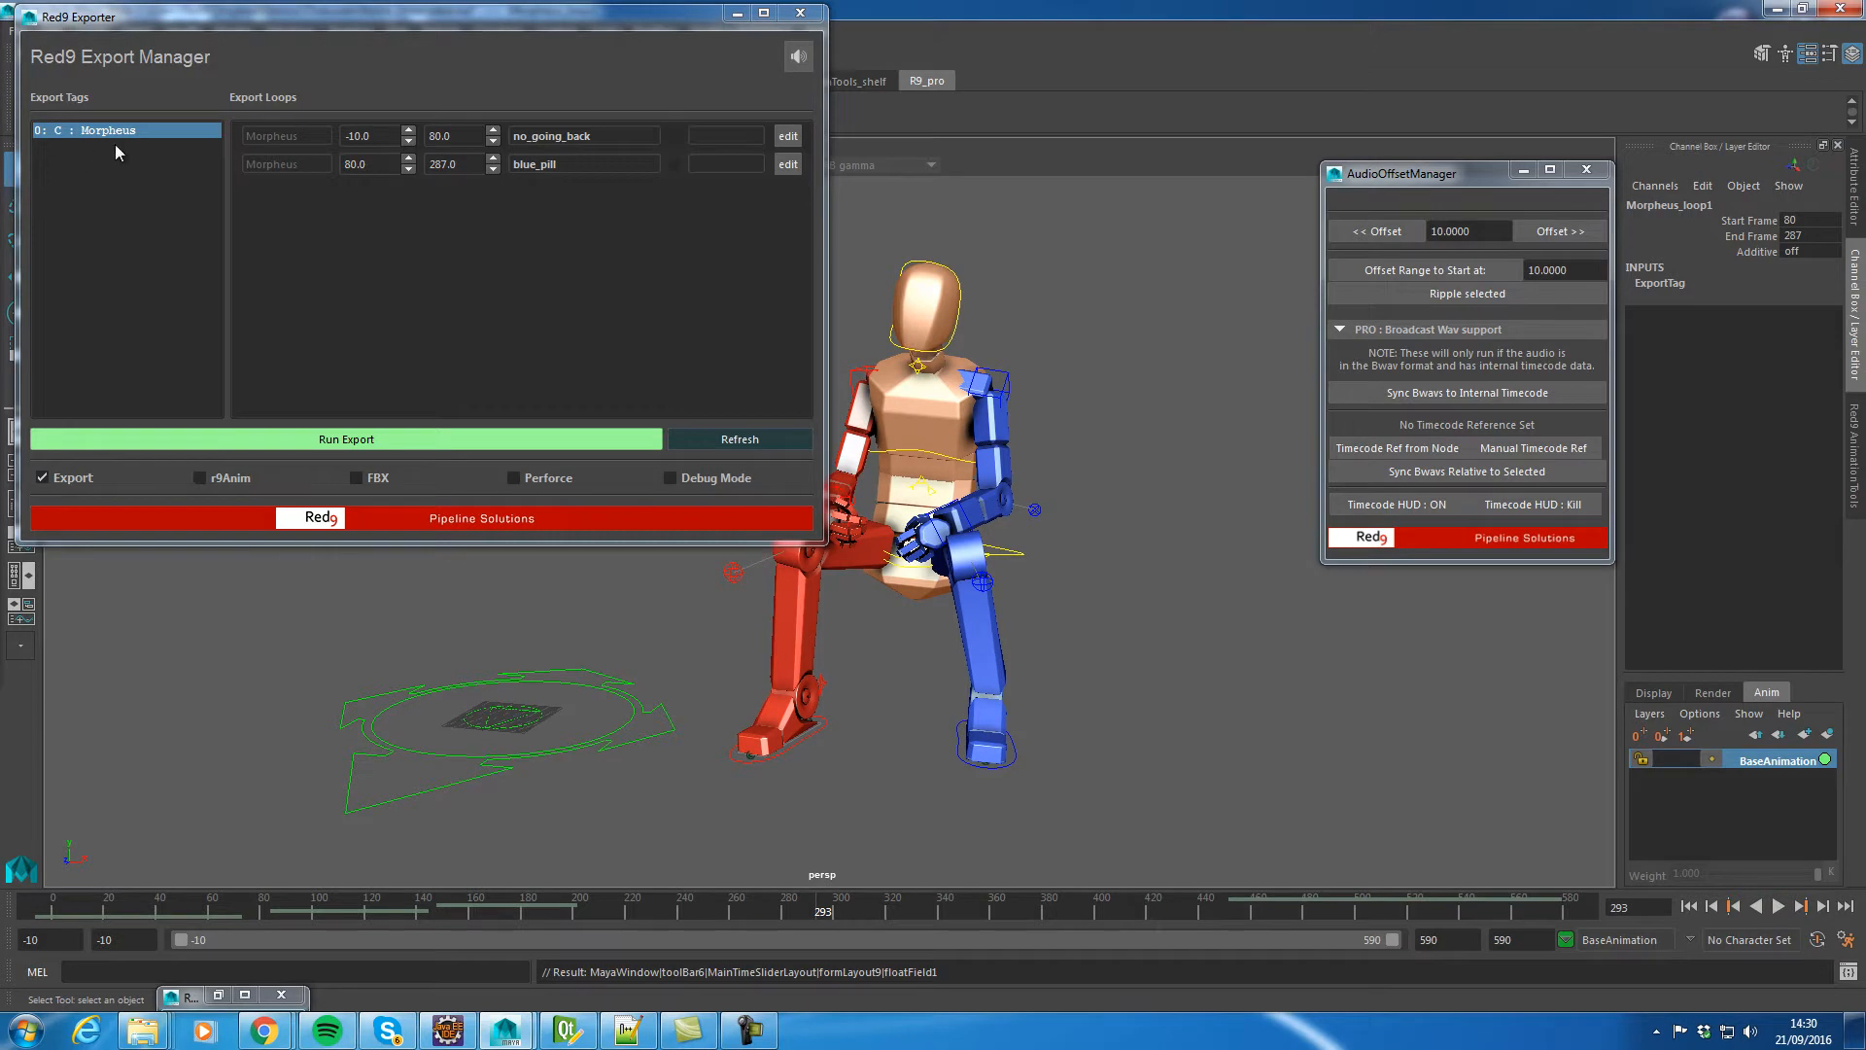
pyautogui.click(1779, 906)
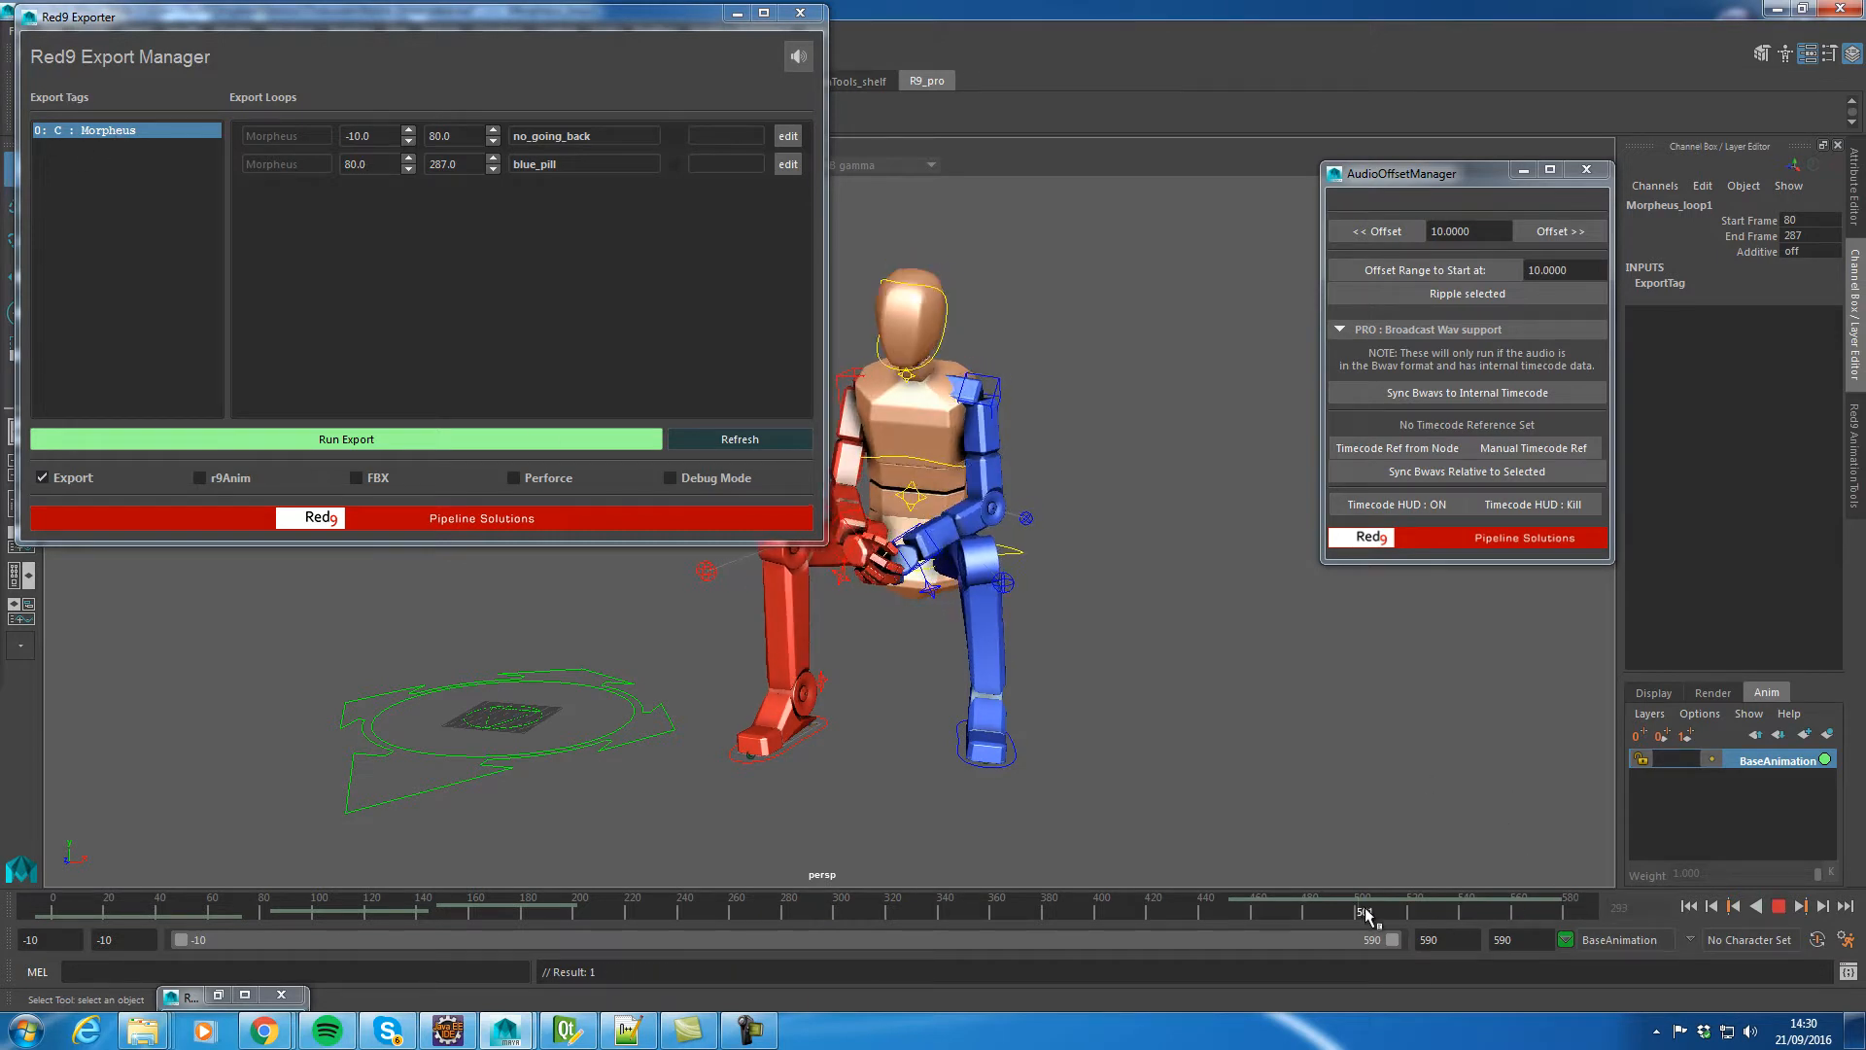
pyautogui.moveTo(1106, 943); pyautogui.dragTo(846, 917)
pyautogui.rightClick(117, 131)
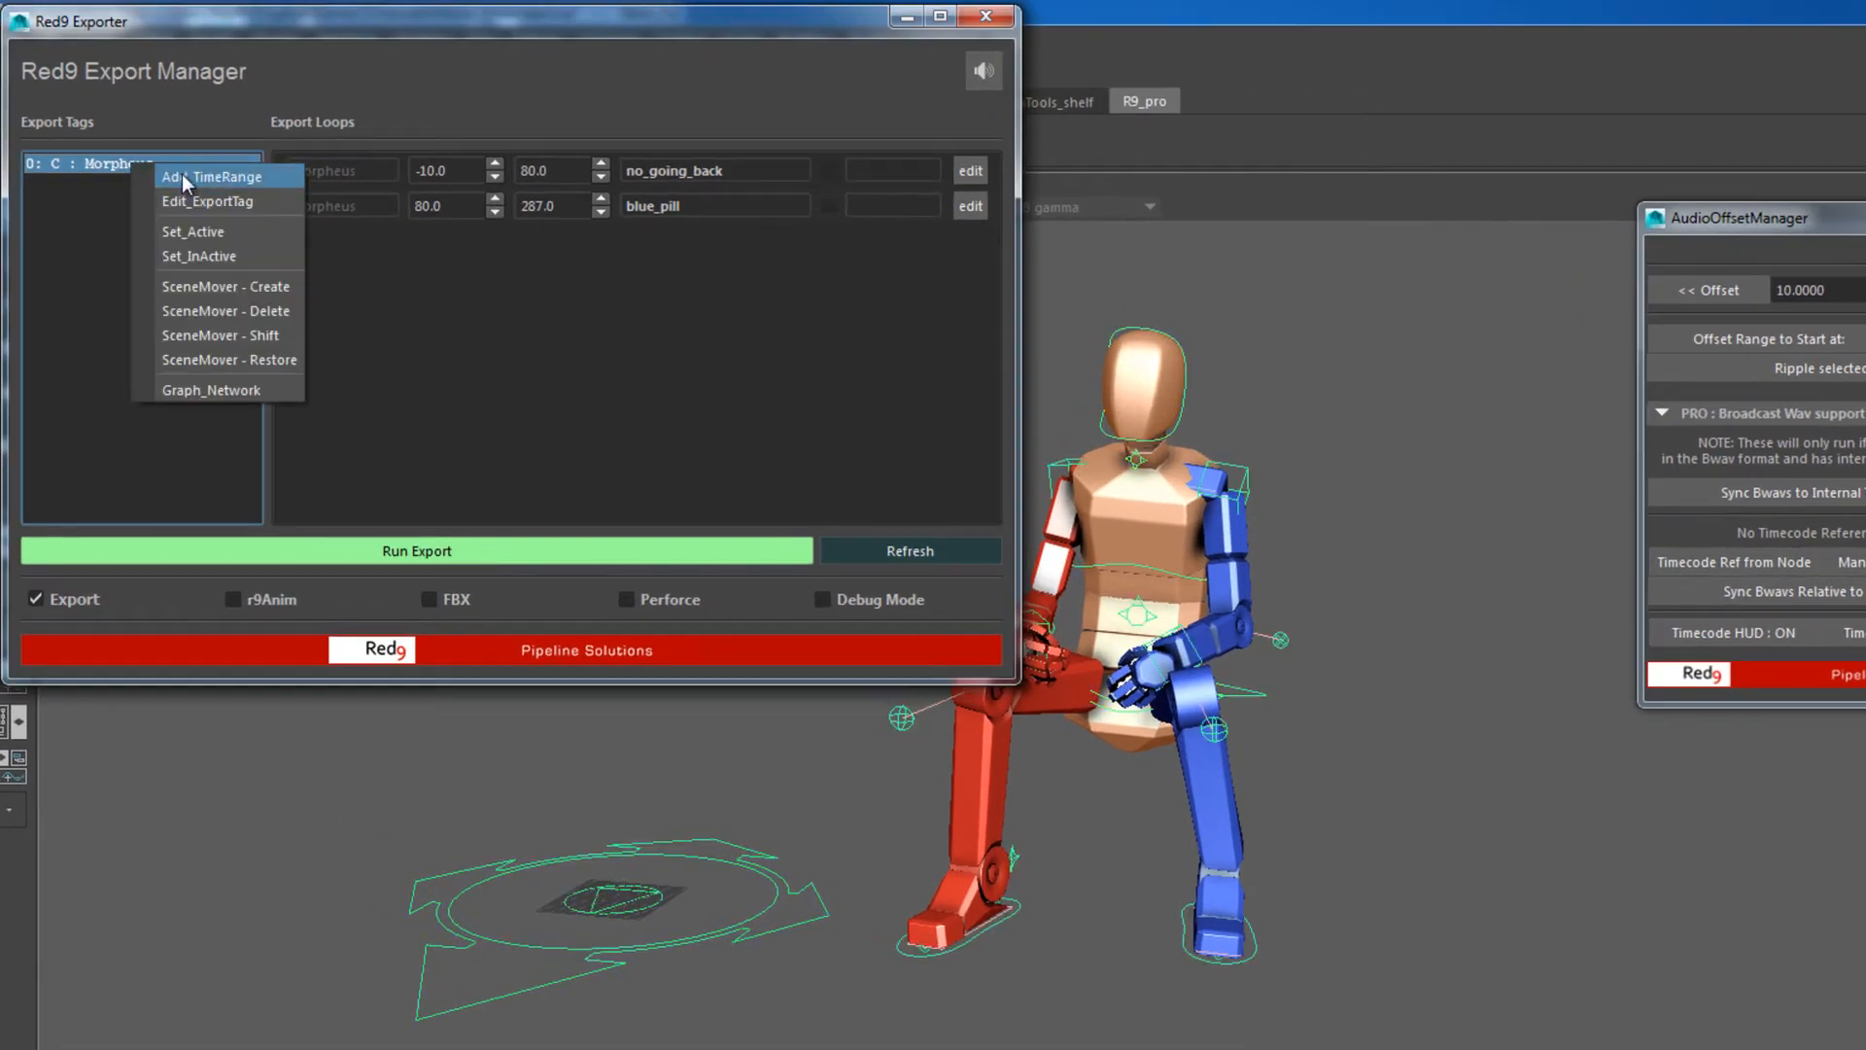
pyautogui.click(160, 139)
pyautogui.moveTo(1355, 407); pyautogui.dragTo(1565, 267)
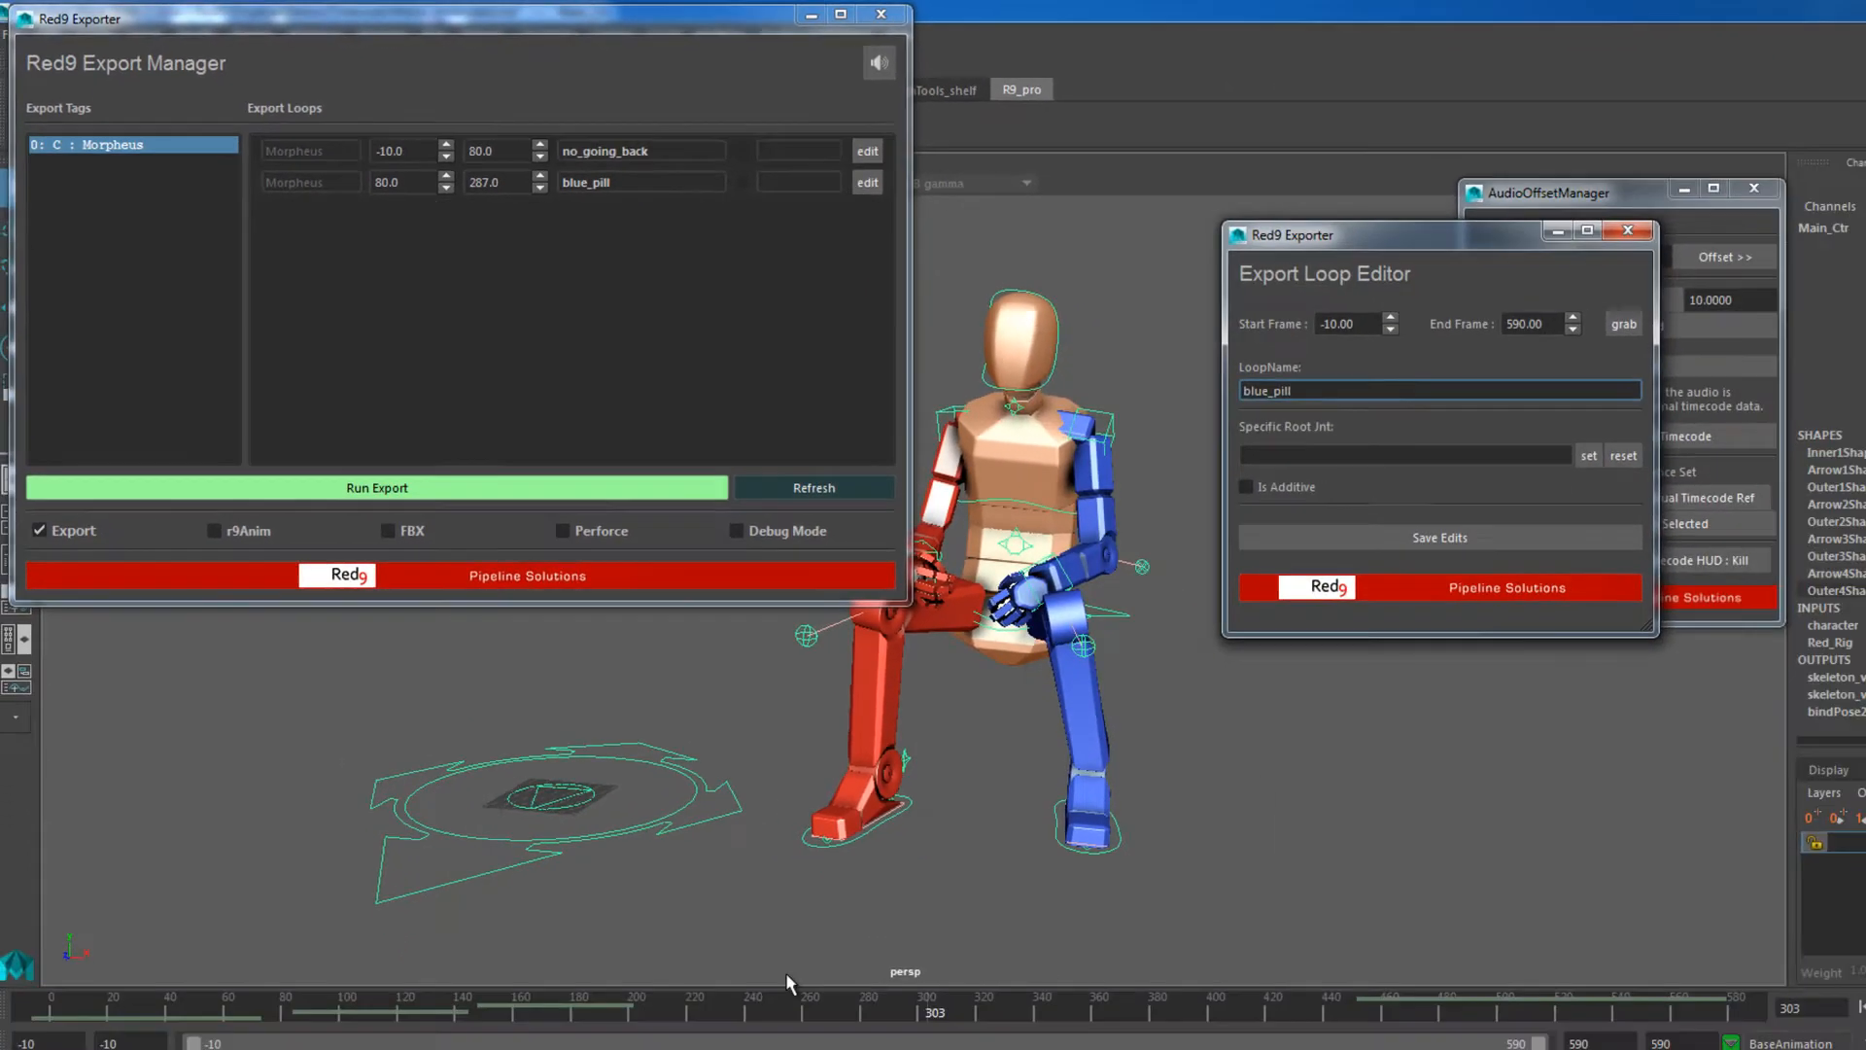
pyautogui.moveTo(846, 908); pyautogui.dragTo(1594, 914)
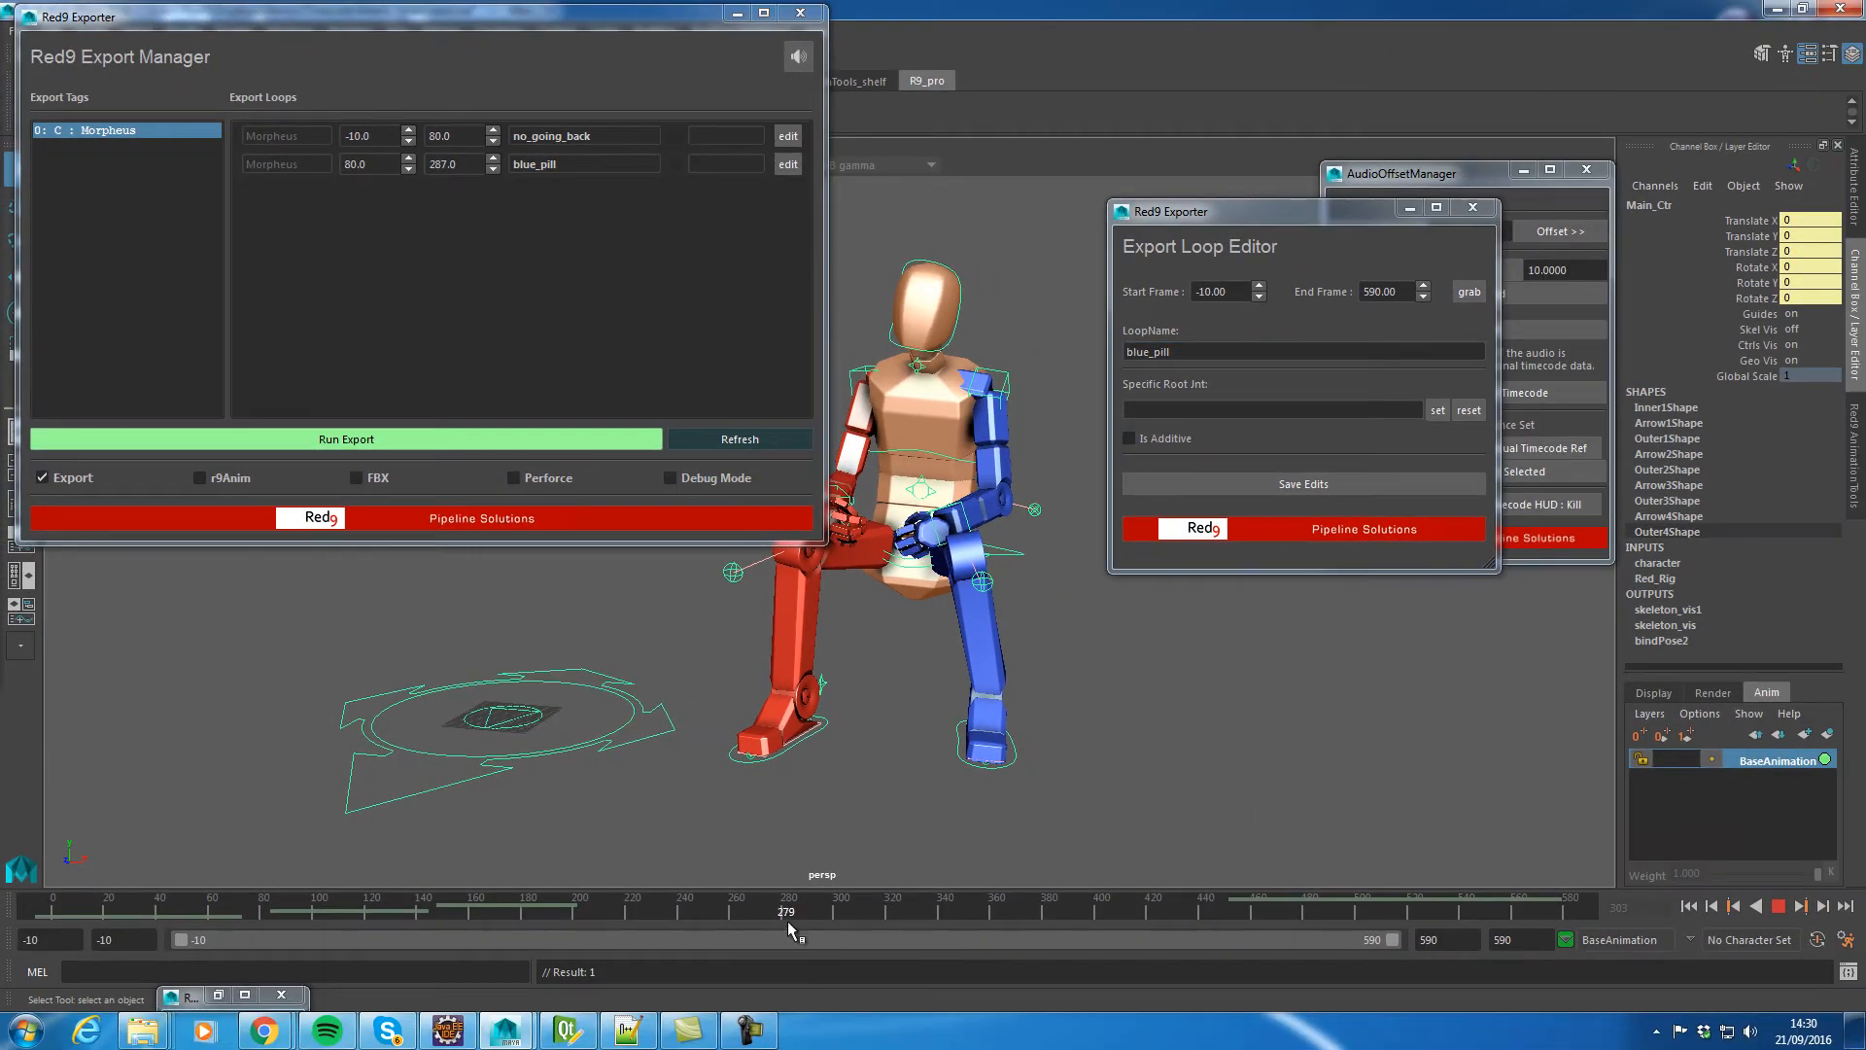
pyautogui.click(1450, 292)
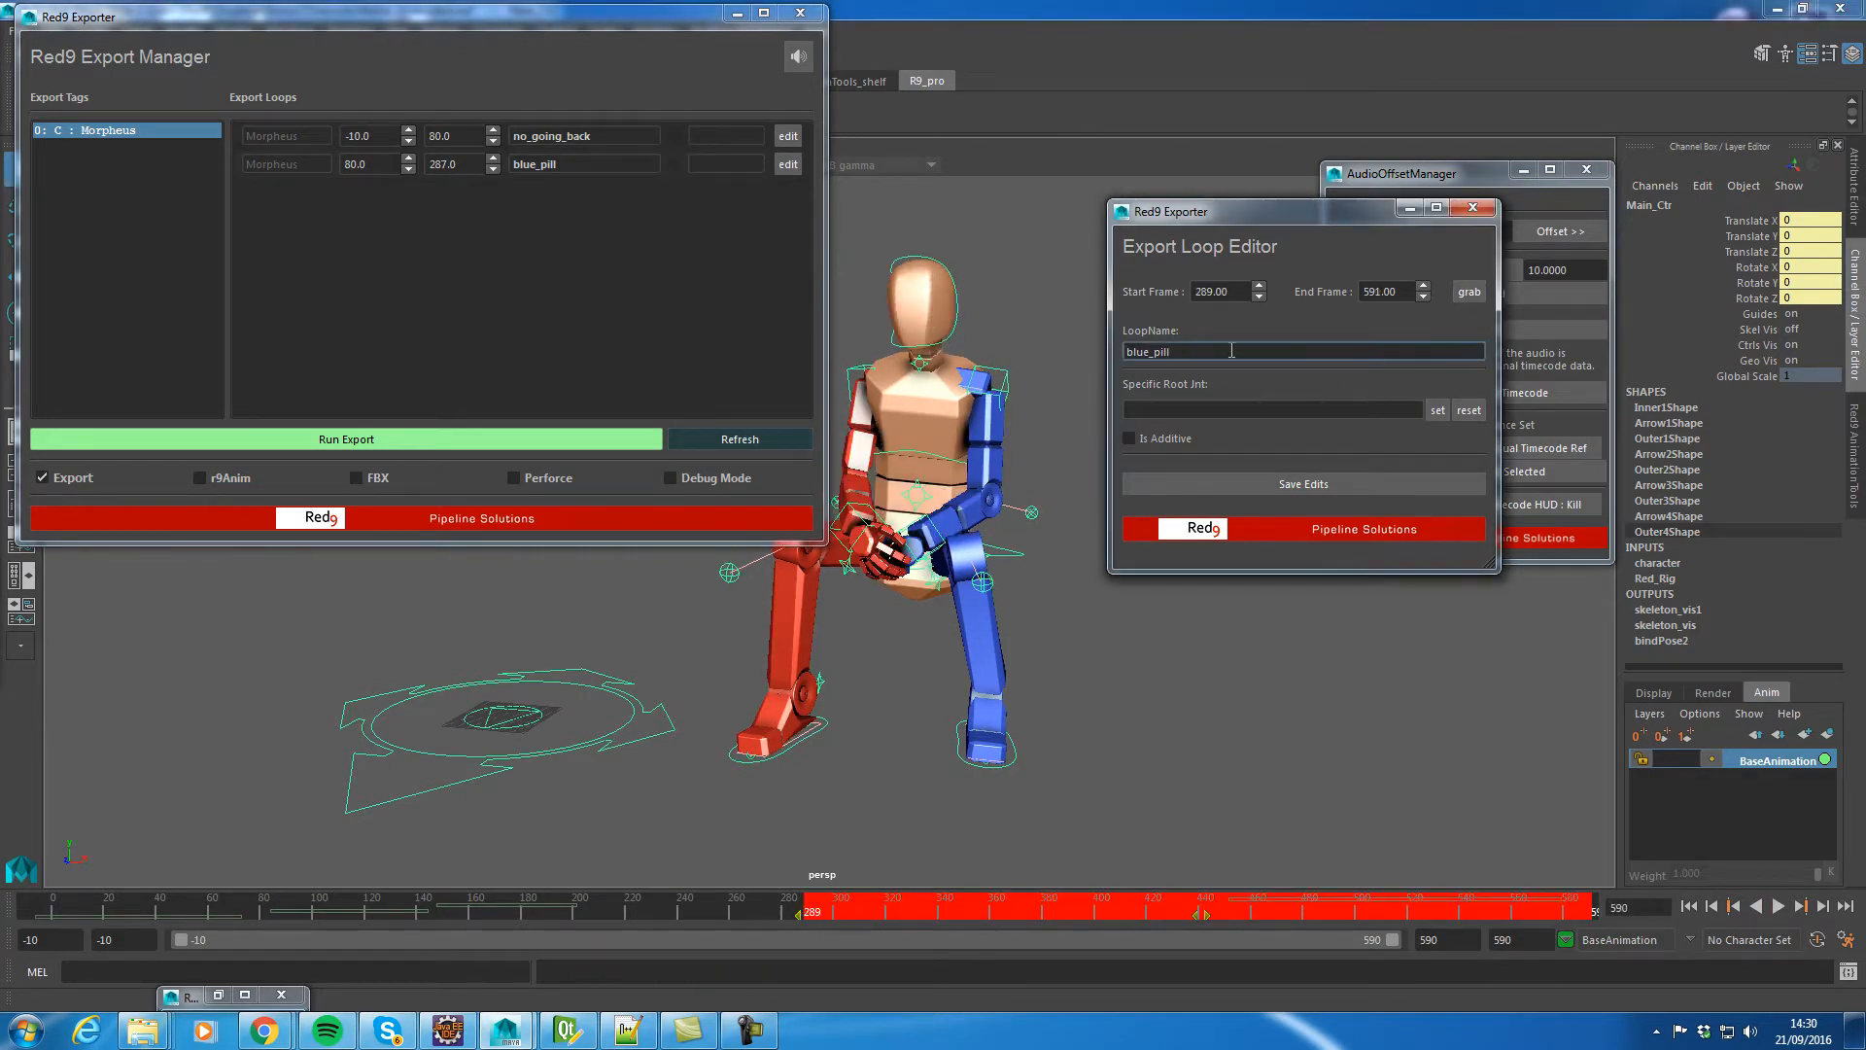
pyautogui.moveTo(1151, 351); pyautogui.dragTo(1053, 340)
pyautogui.write('red')
pyautogui.click(1381, 484)
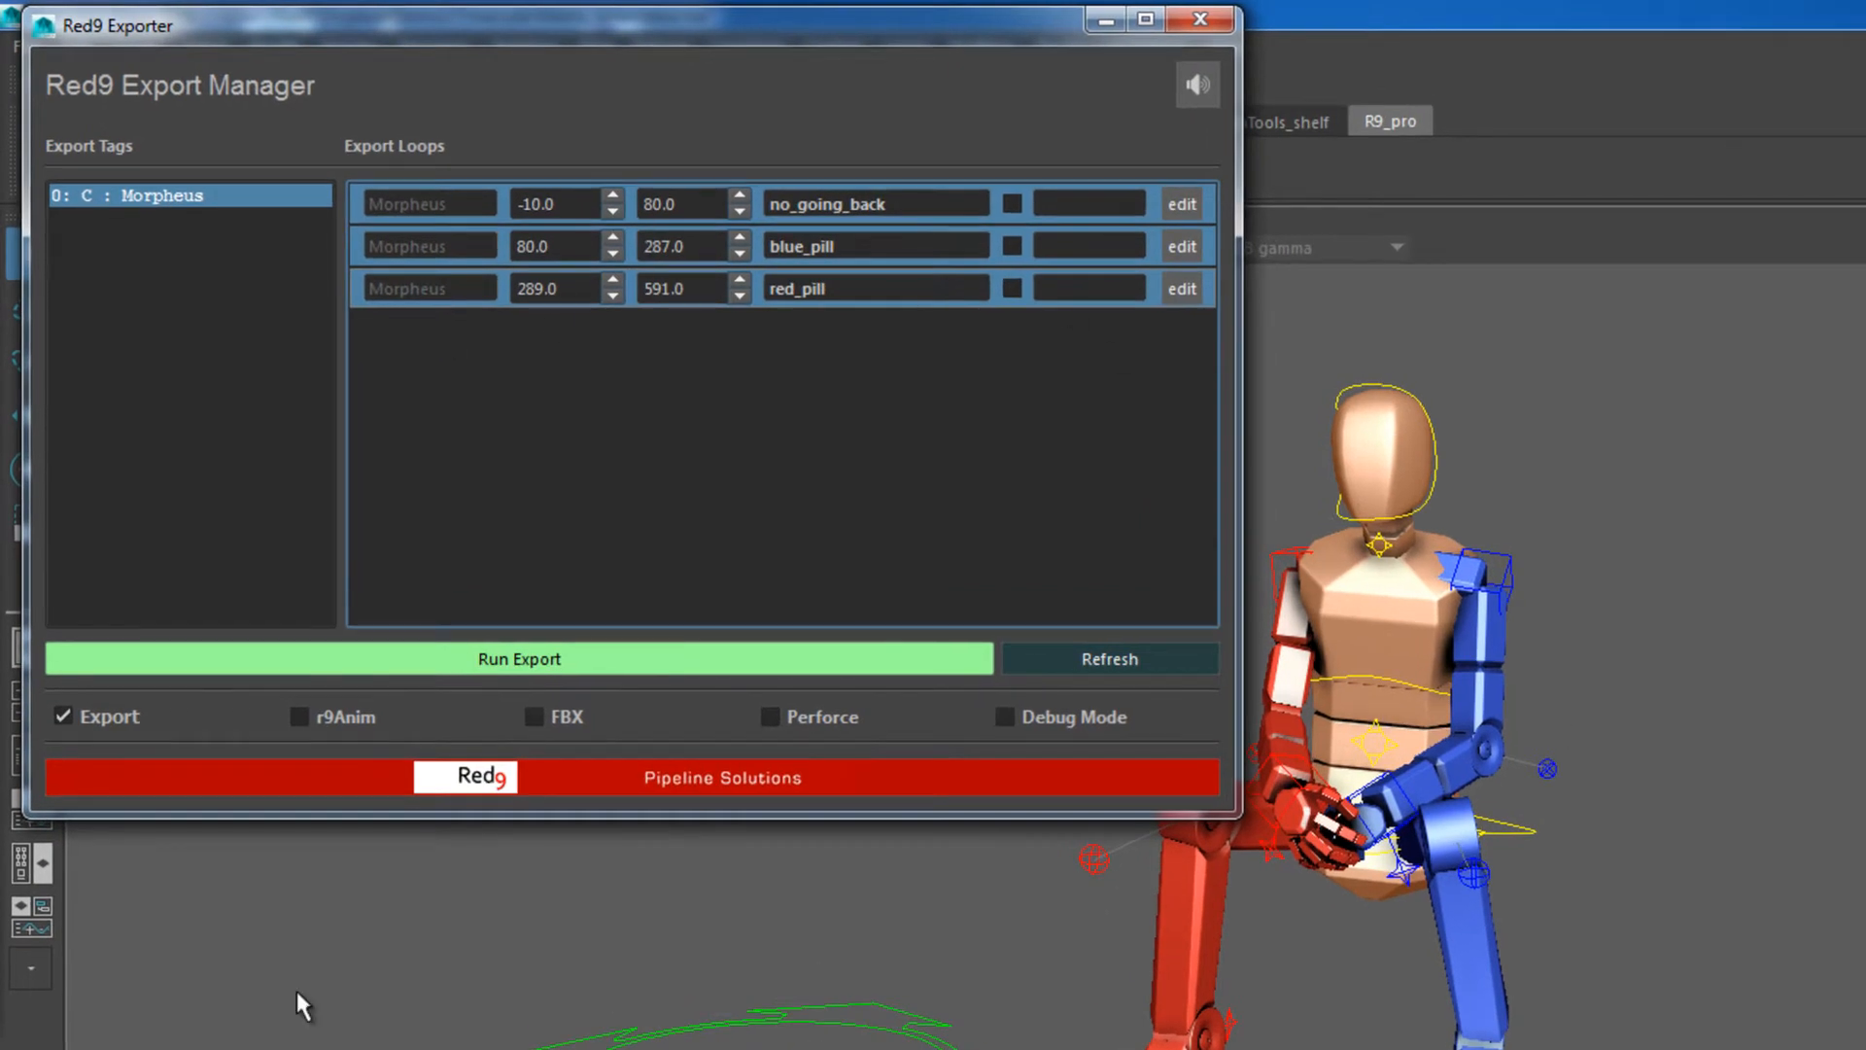
# Fit the Trax Editor below the Export Manager and examine how the Blue_Pill audio clips are laid out along the soundtrack
pyautogui.moveTo(1236, 821); pyautogui.dragTo(1305, 768)
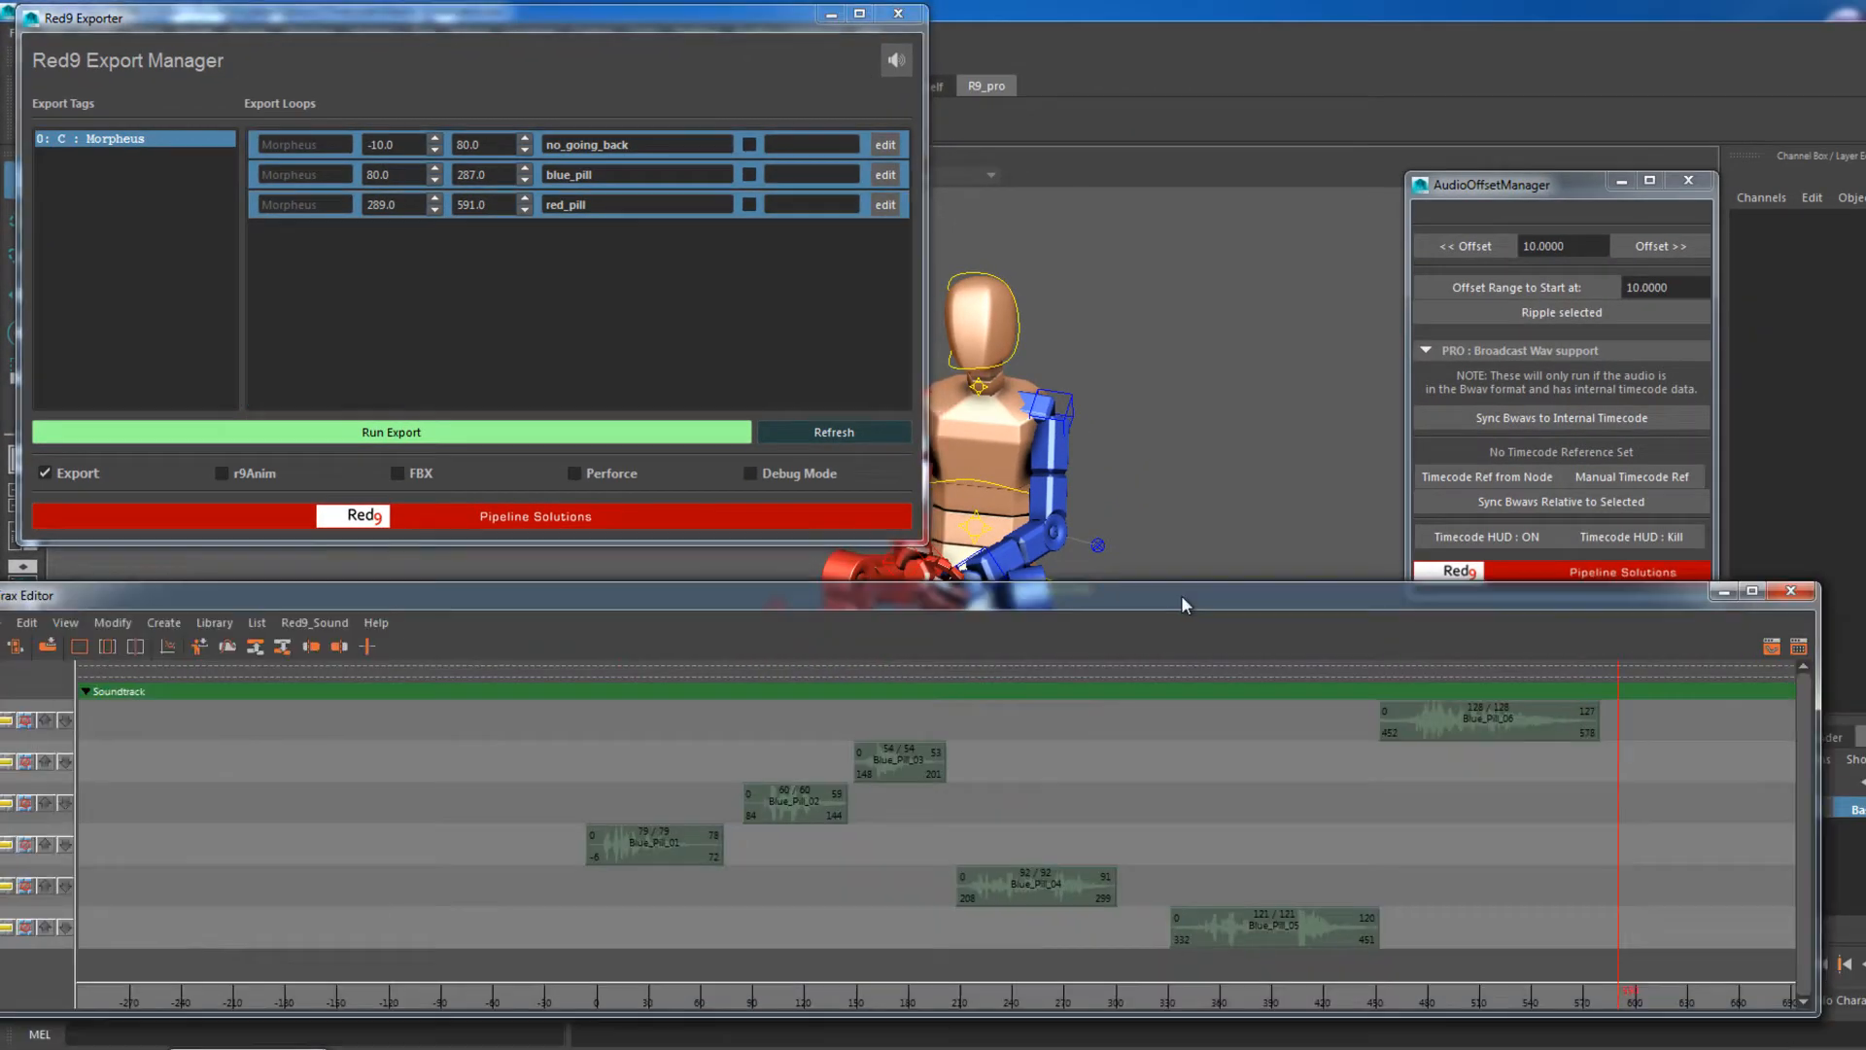
pyautogui.moveTo(1181, 595); pyautogui.dragTo(1225, 593)
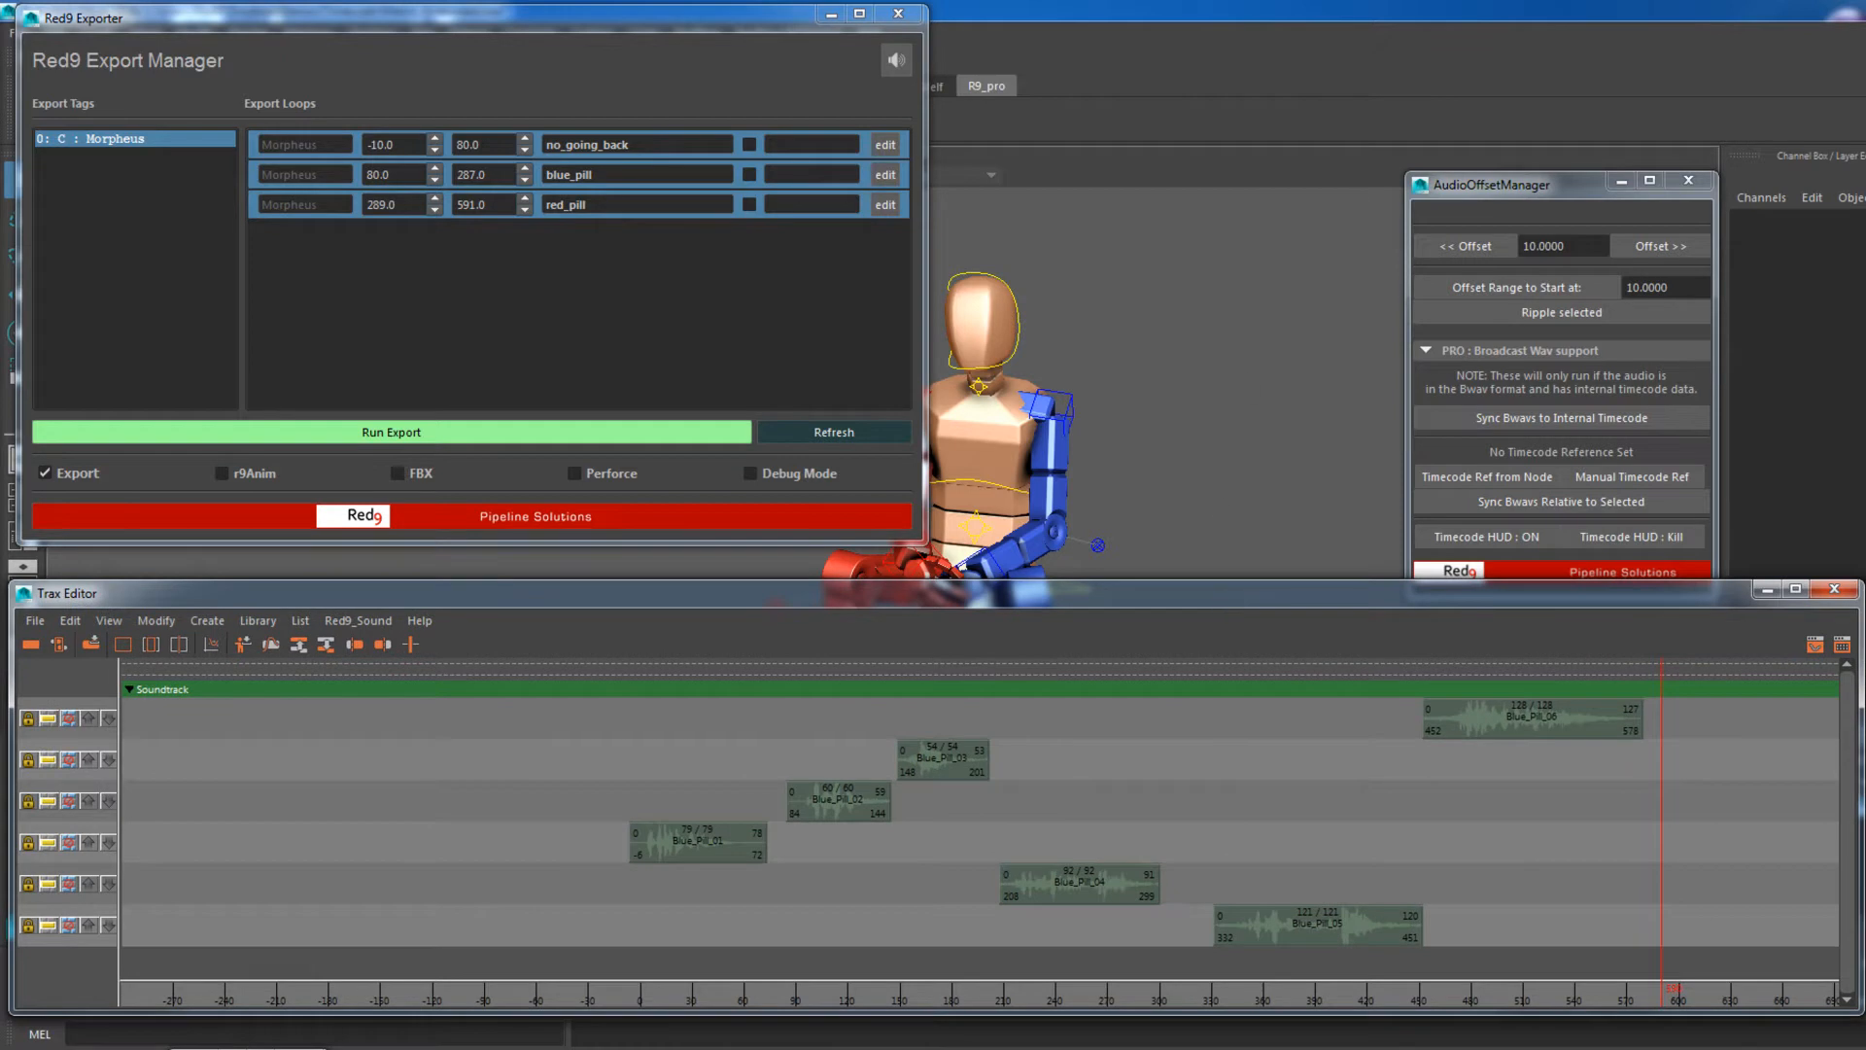
pyautogui.moveTo(1855, 807); pyautogui.dragTo(1511, 807)
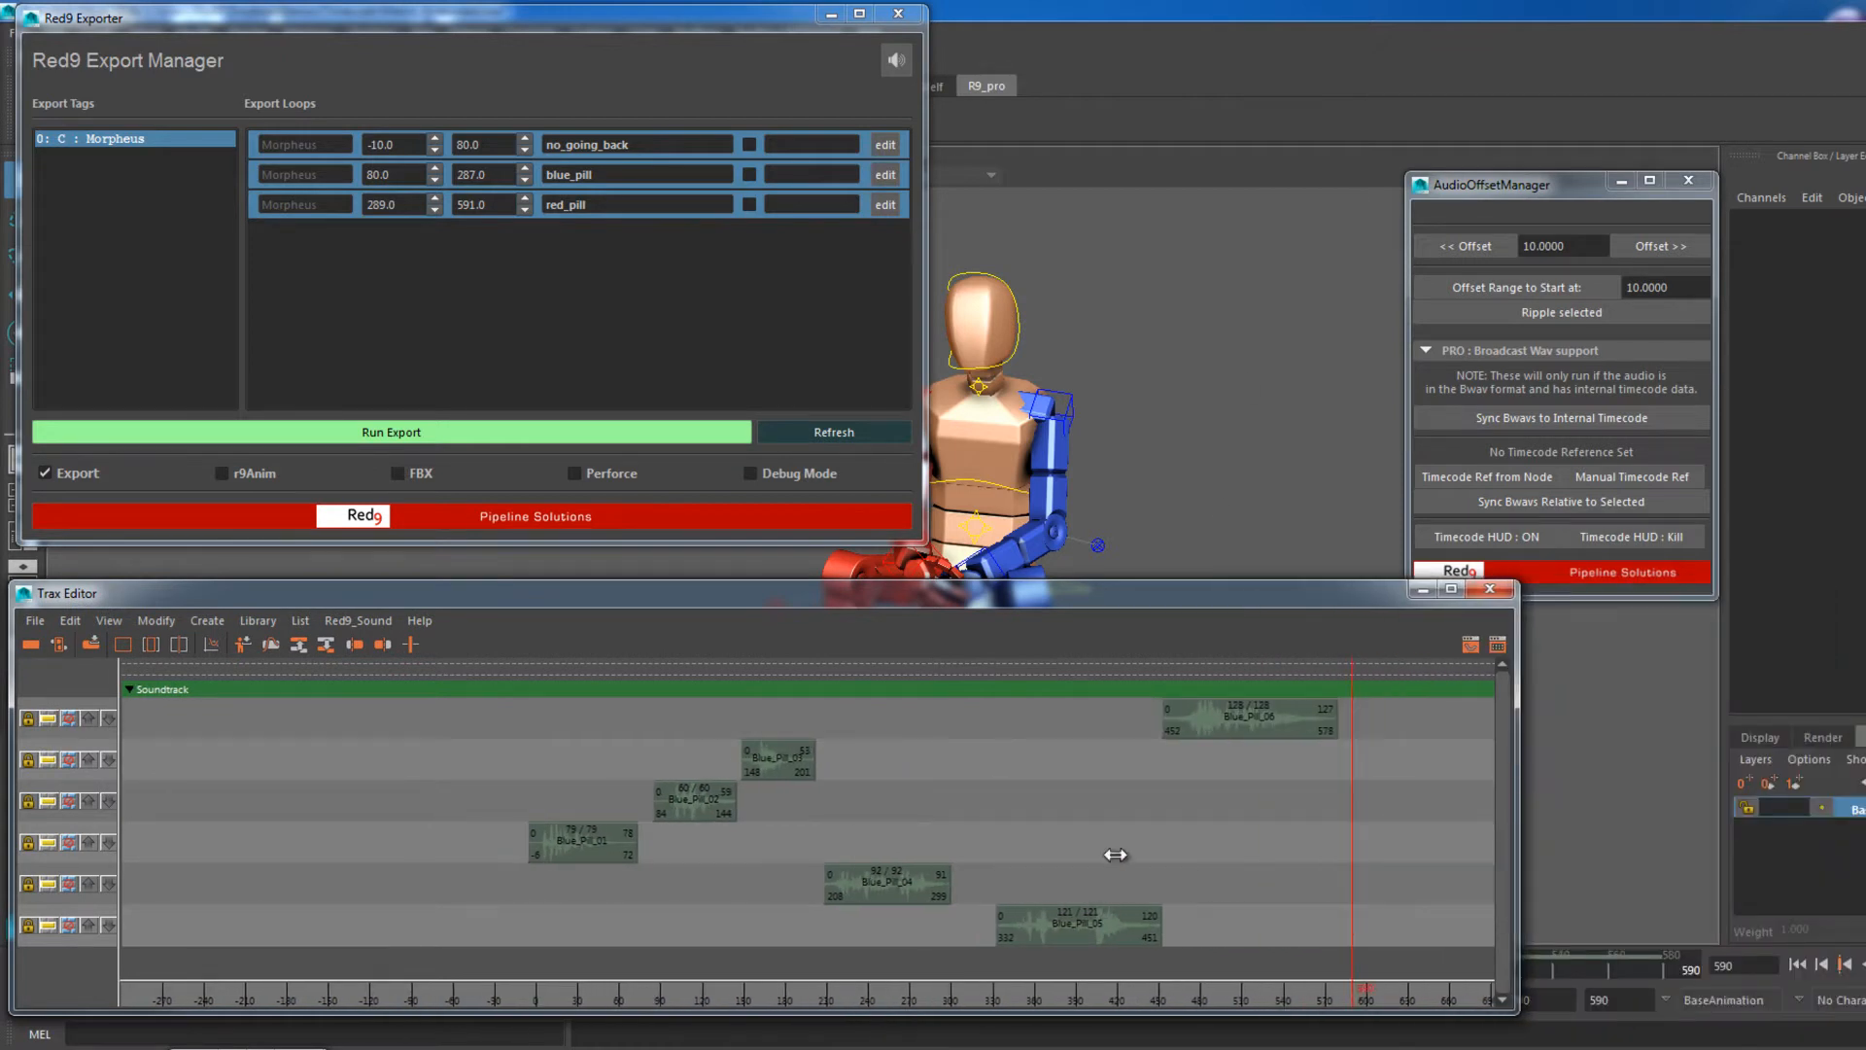
pyautogui.keyDown('alt'); pyautogui.moveTo(1179, 807); pyautogui.dragTo(951, 795, button='right'); pyautogui.keyUp('alt')
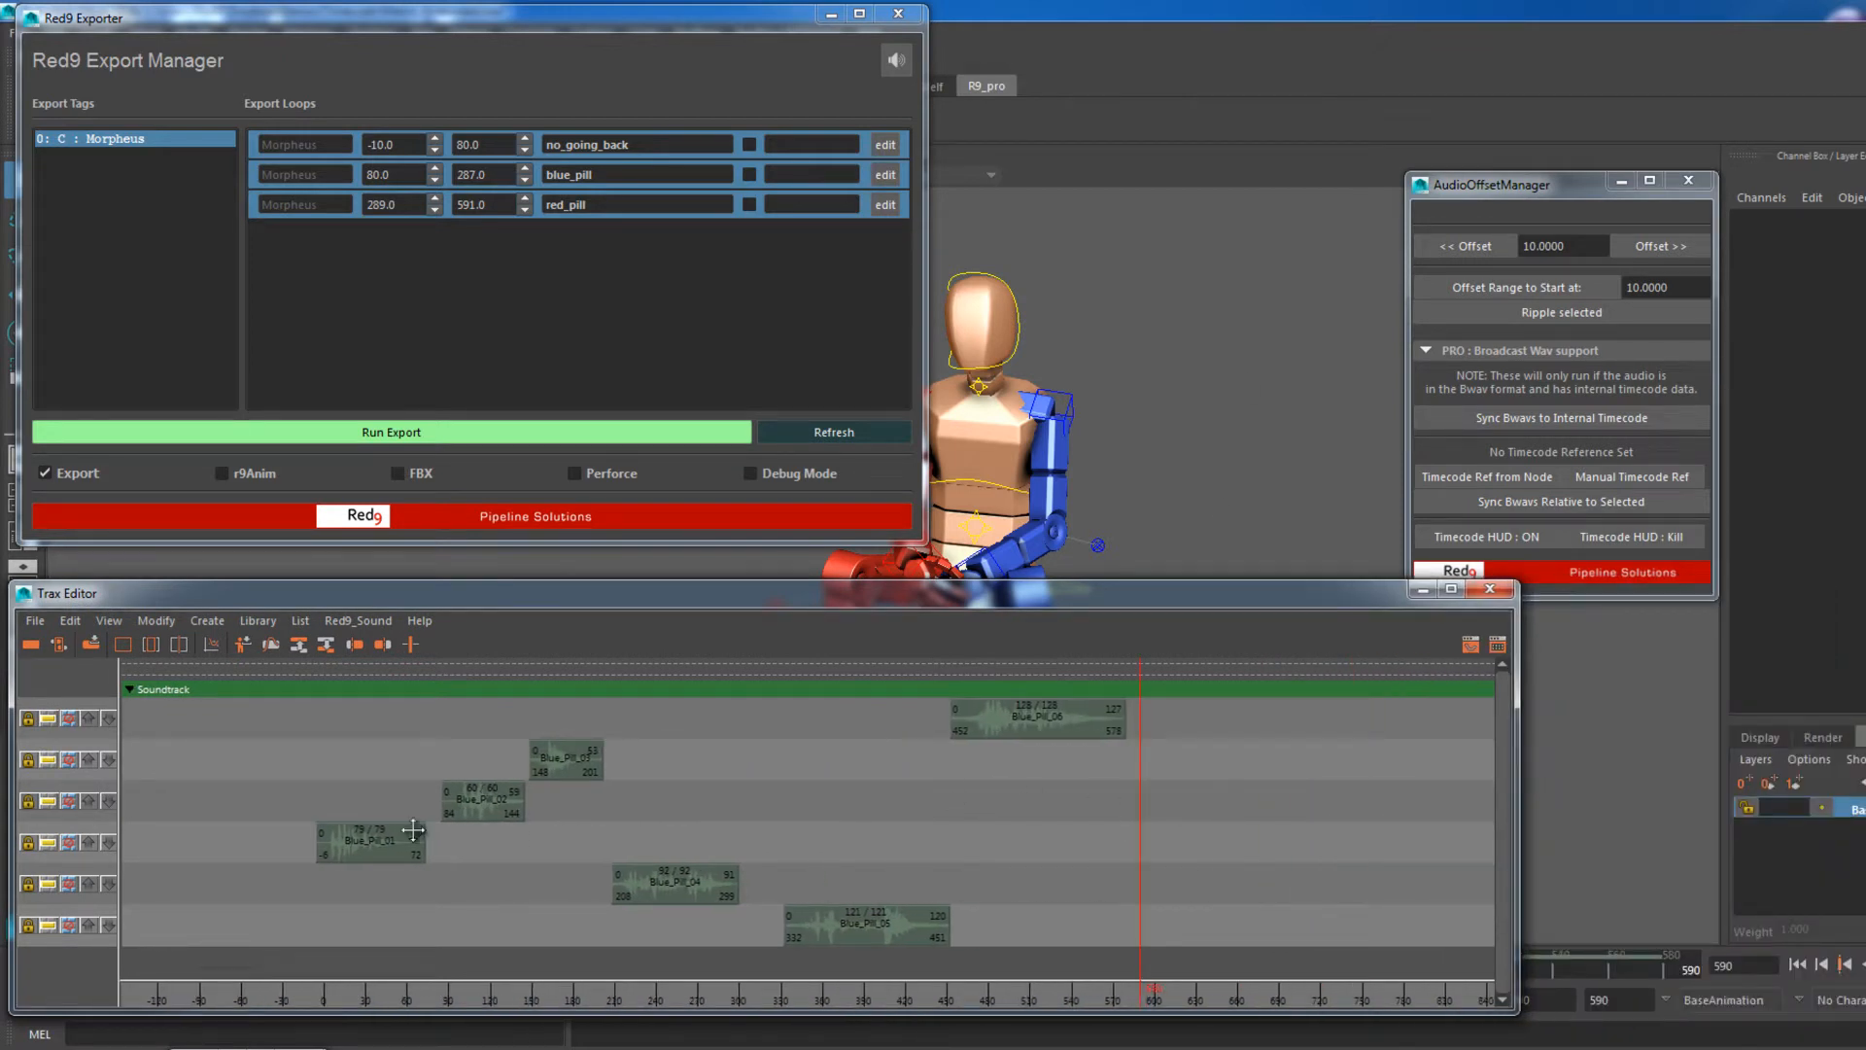
pyautogui.click(360, 851)
pyautogui.keyDown('shift'); pyautogui.click(547, 769); pyautogui.keyUp('shift')
pyautogui.keyDown('shift'); pyautogui.click(874, 928); pyautogui.keyUp('shift')
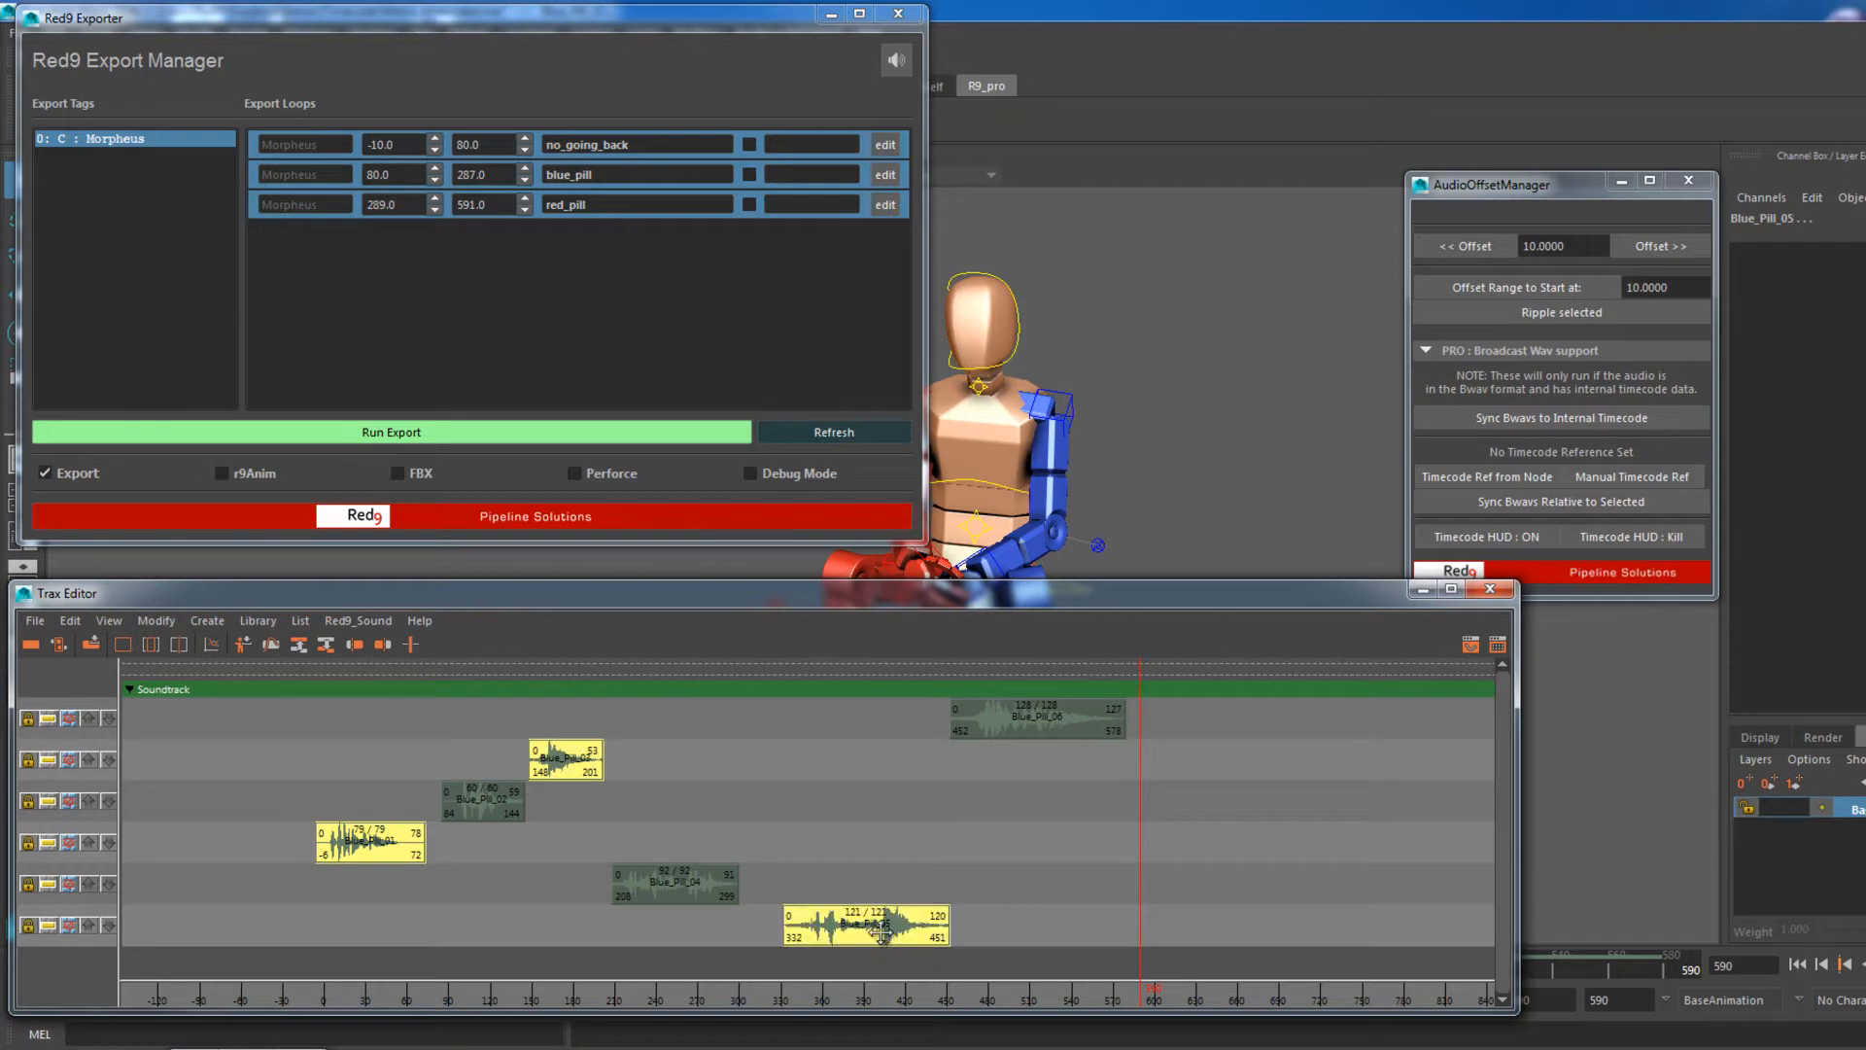
pyautogui.click(499, 799)
pyautogui.click(661, 877)
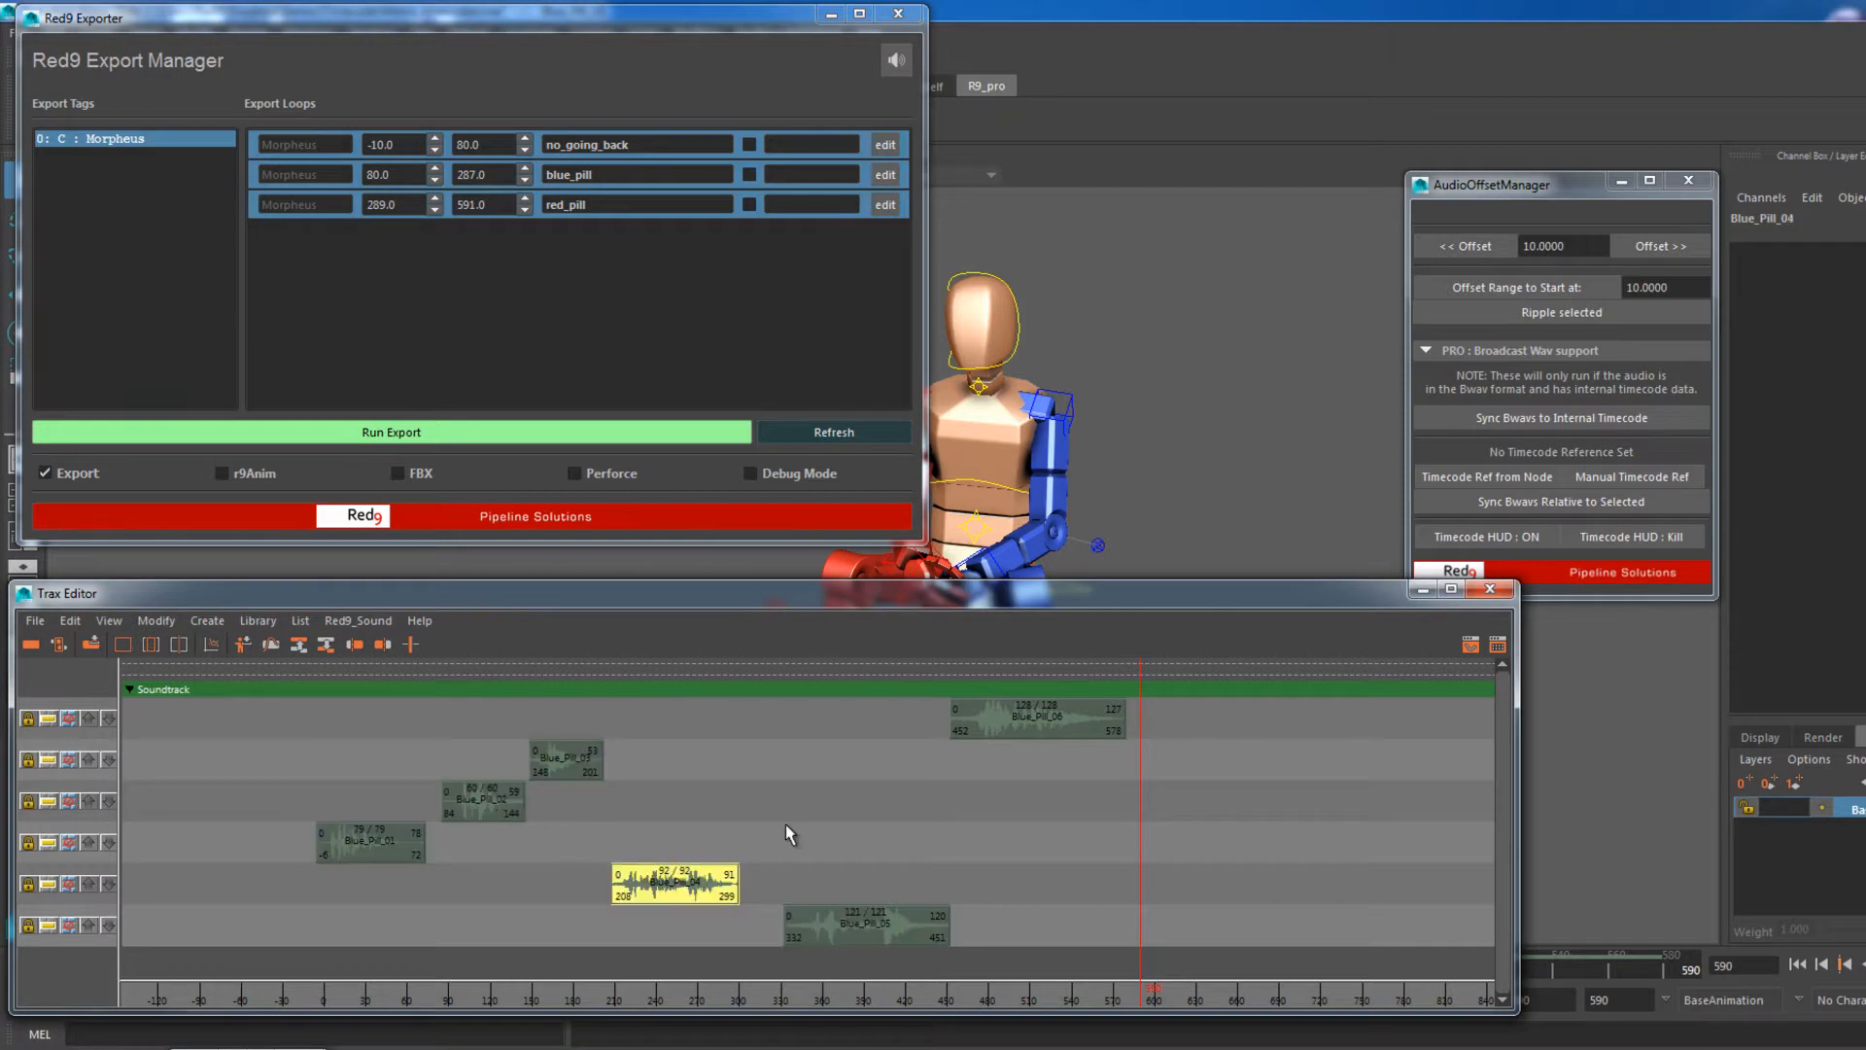
pyautogui.click(1071, 719)
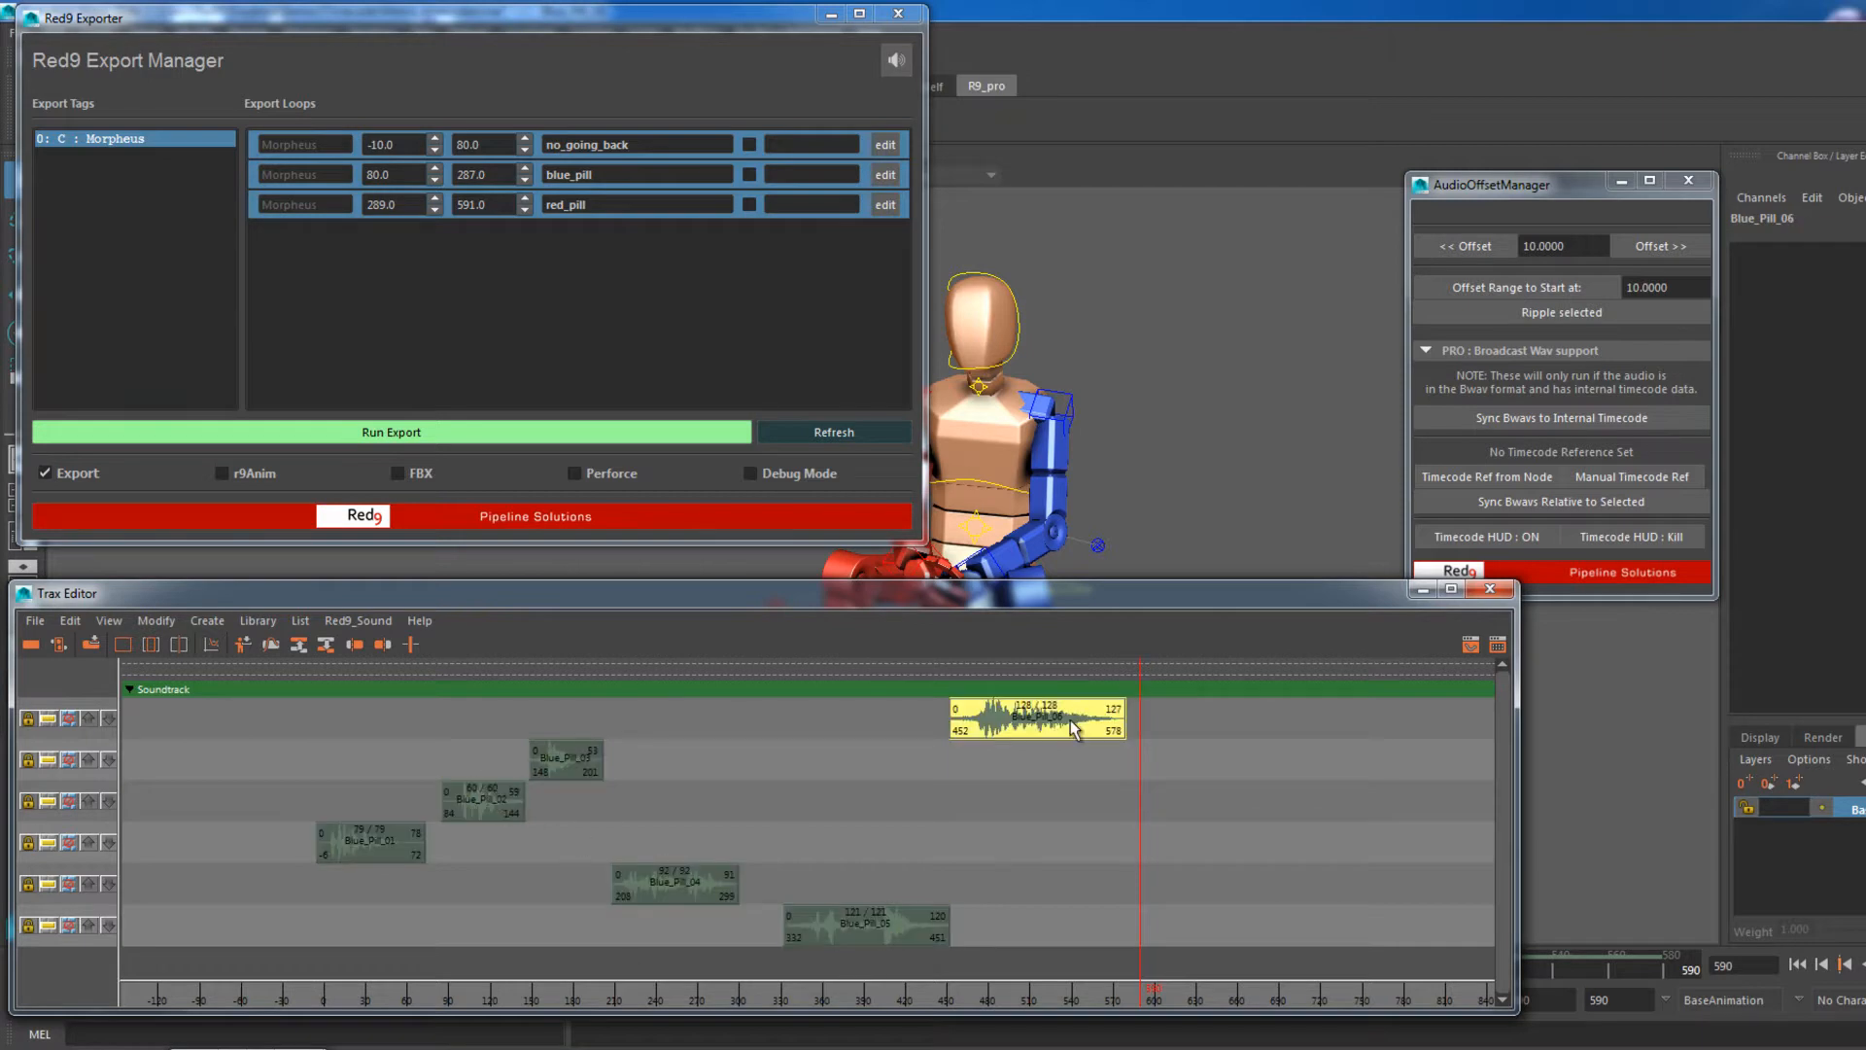
# Link scene audio Blue_Pill_01 to Blue_Pill_06 to the Morpheus character tag in the Red9 Audio Manager and close it
pyautogui.click(900, 62)
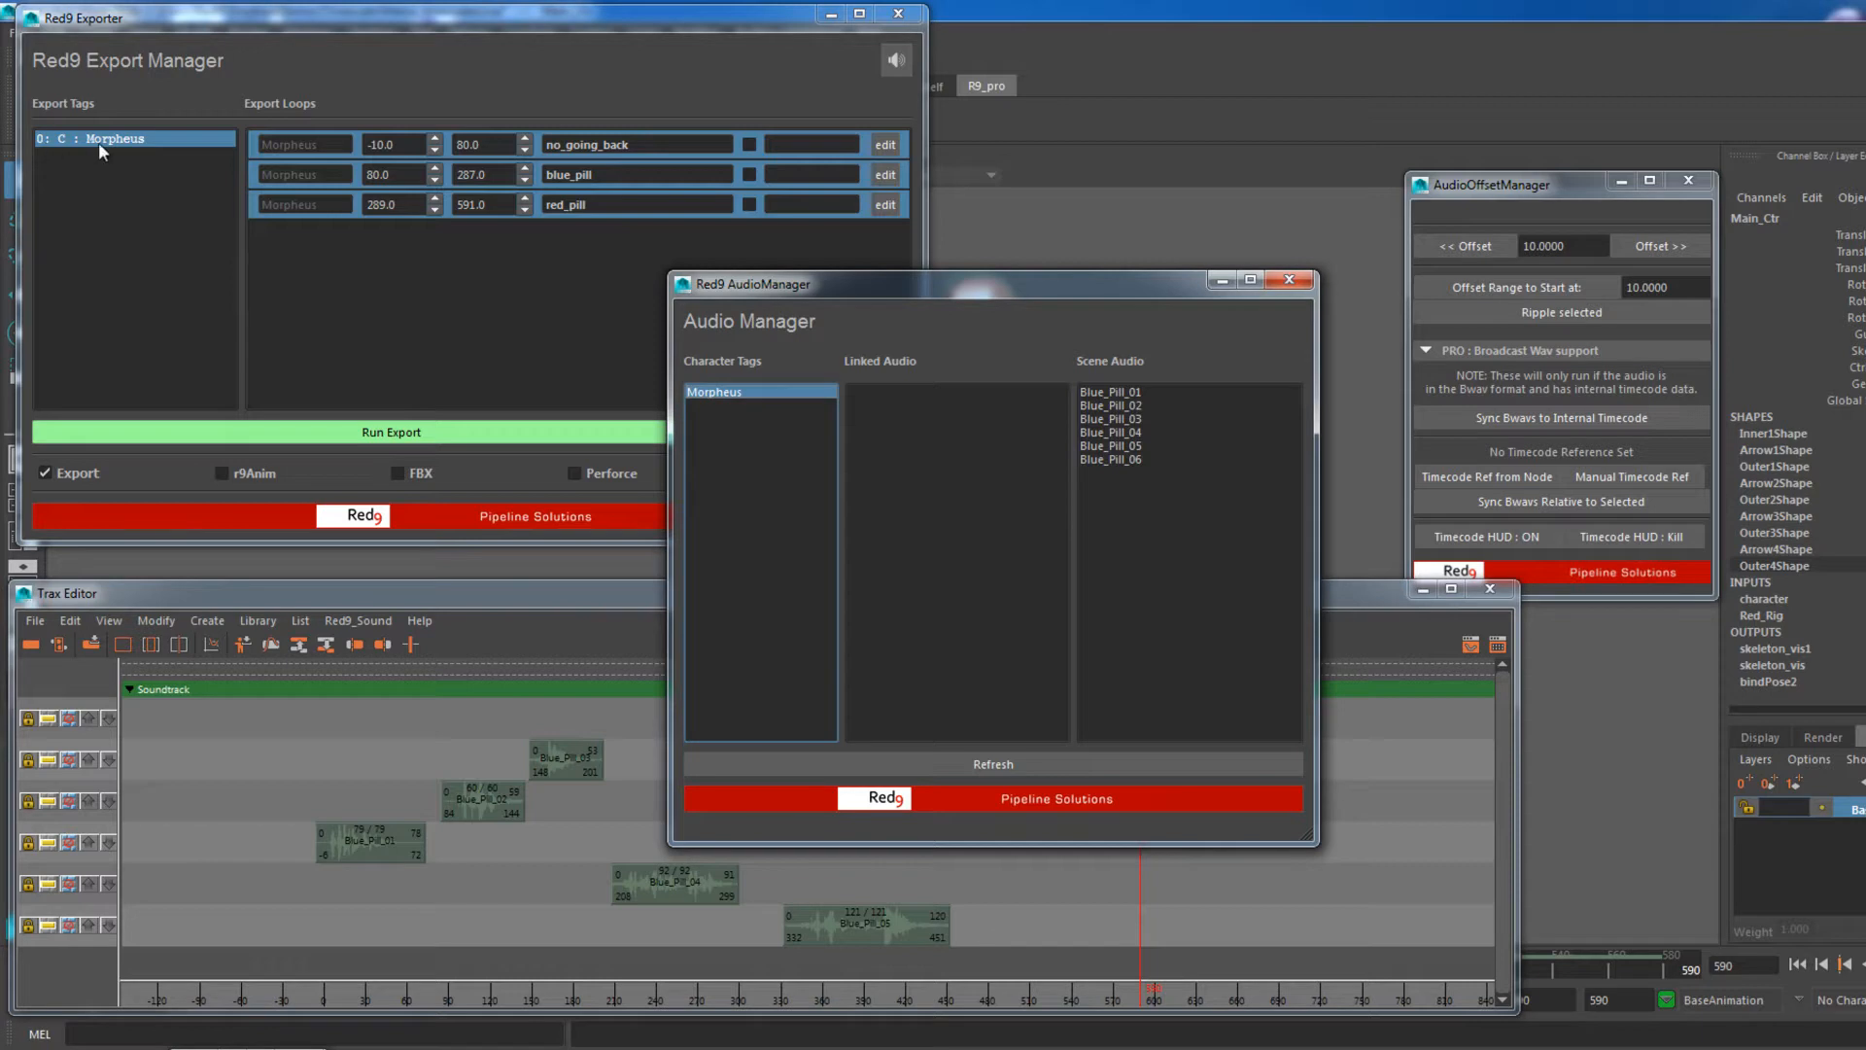
pyautogui.moveTo(1132, 392); pyautogui.dragTo(1131, 482)
pyautogui.rightClick(1133, 414)
pyautogui.click(1161, 423)
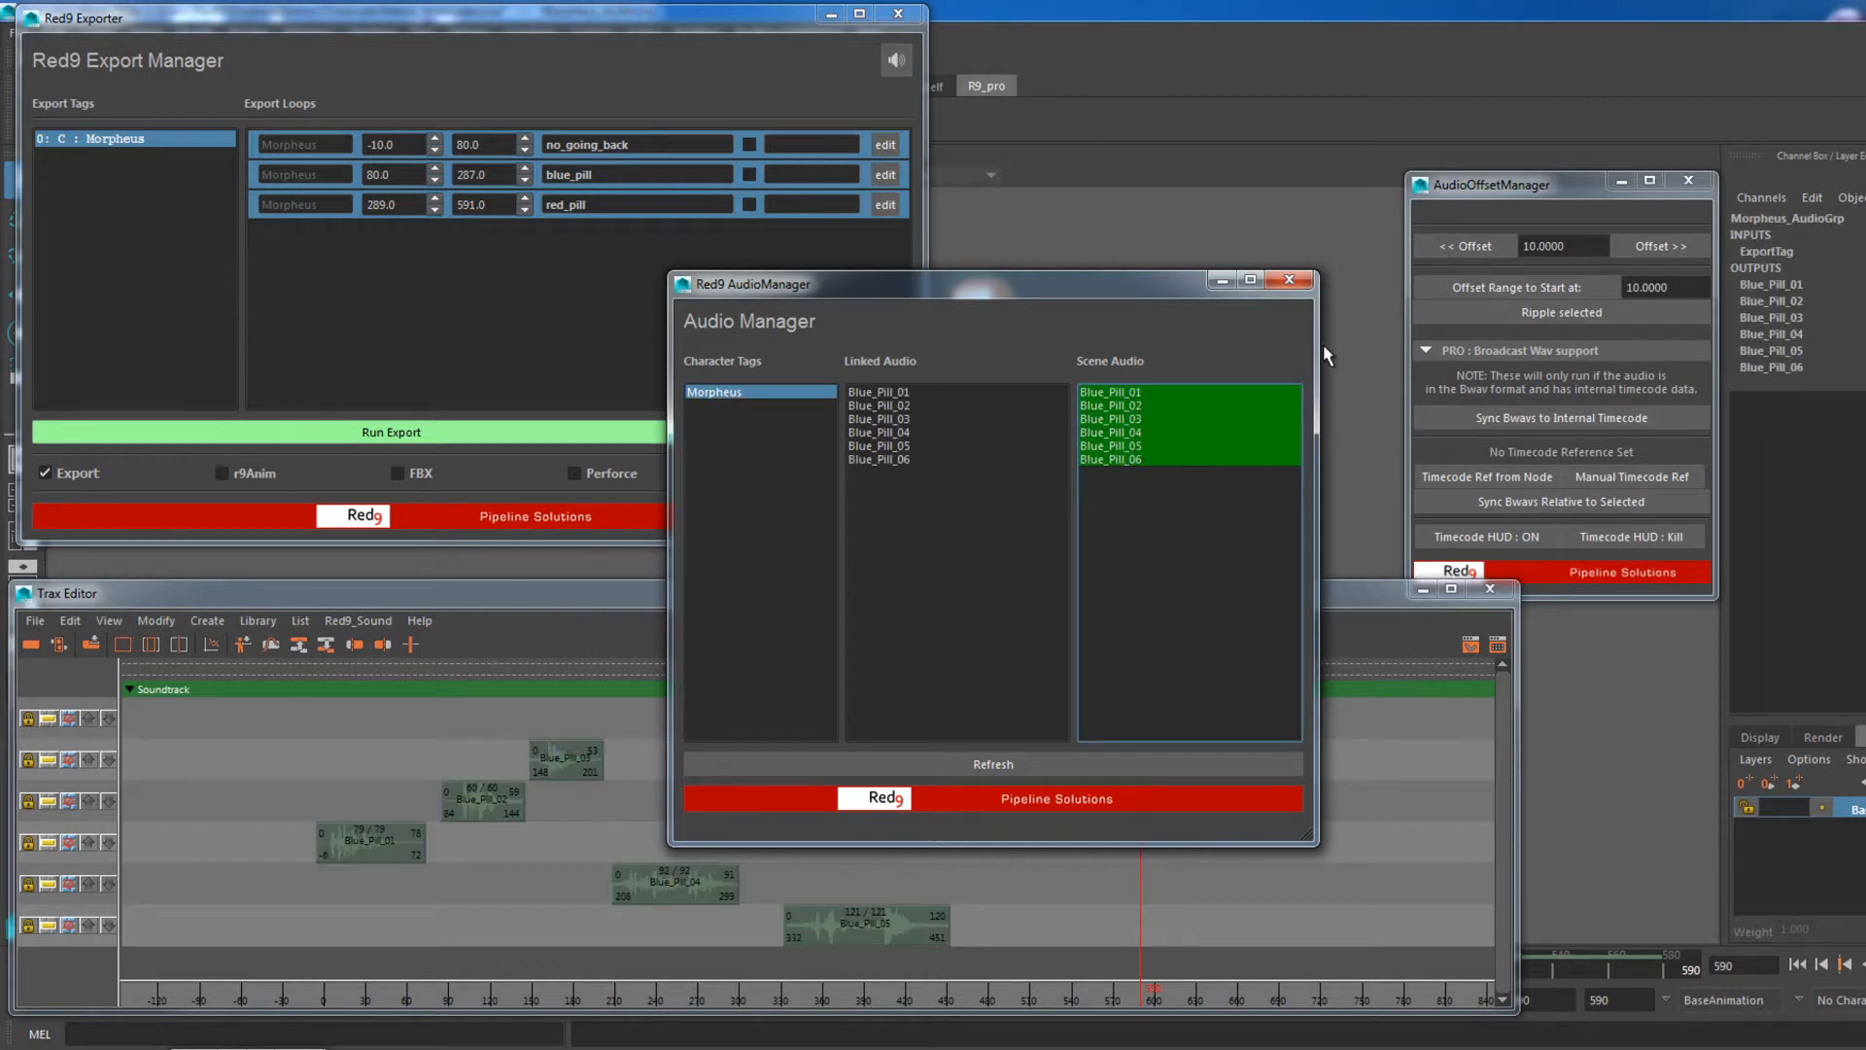
pyautogui.click(1291, 281)
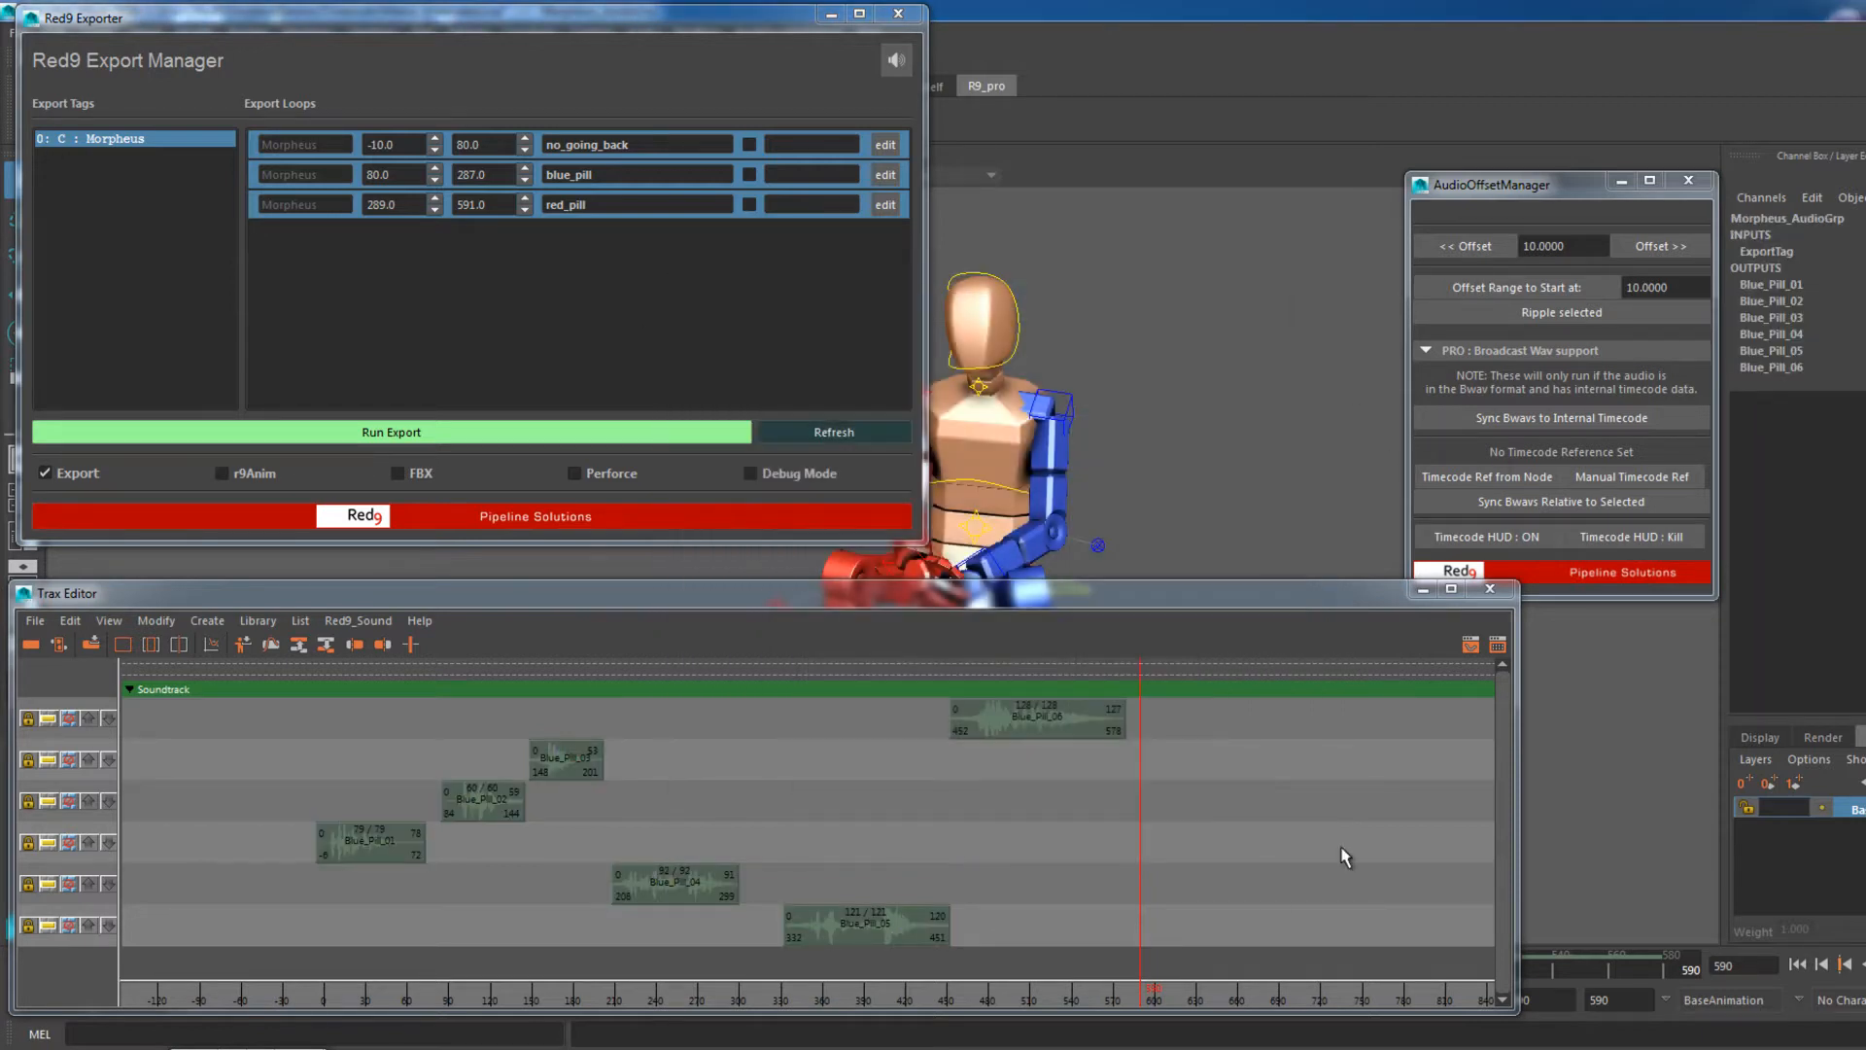
# Graph the Morpheus export tag's node network and expand the connections of Morpheus_AudioGrp in the Node Editor
pyautogui.rightClick(111, 144)
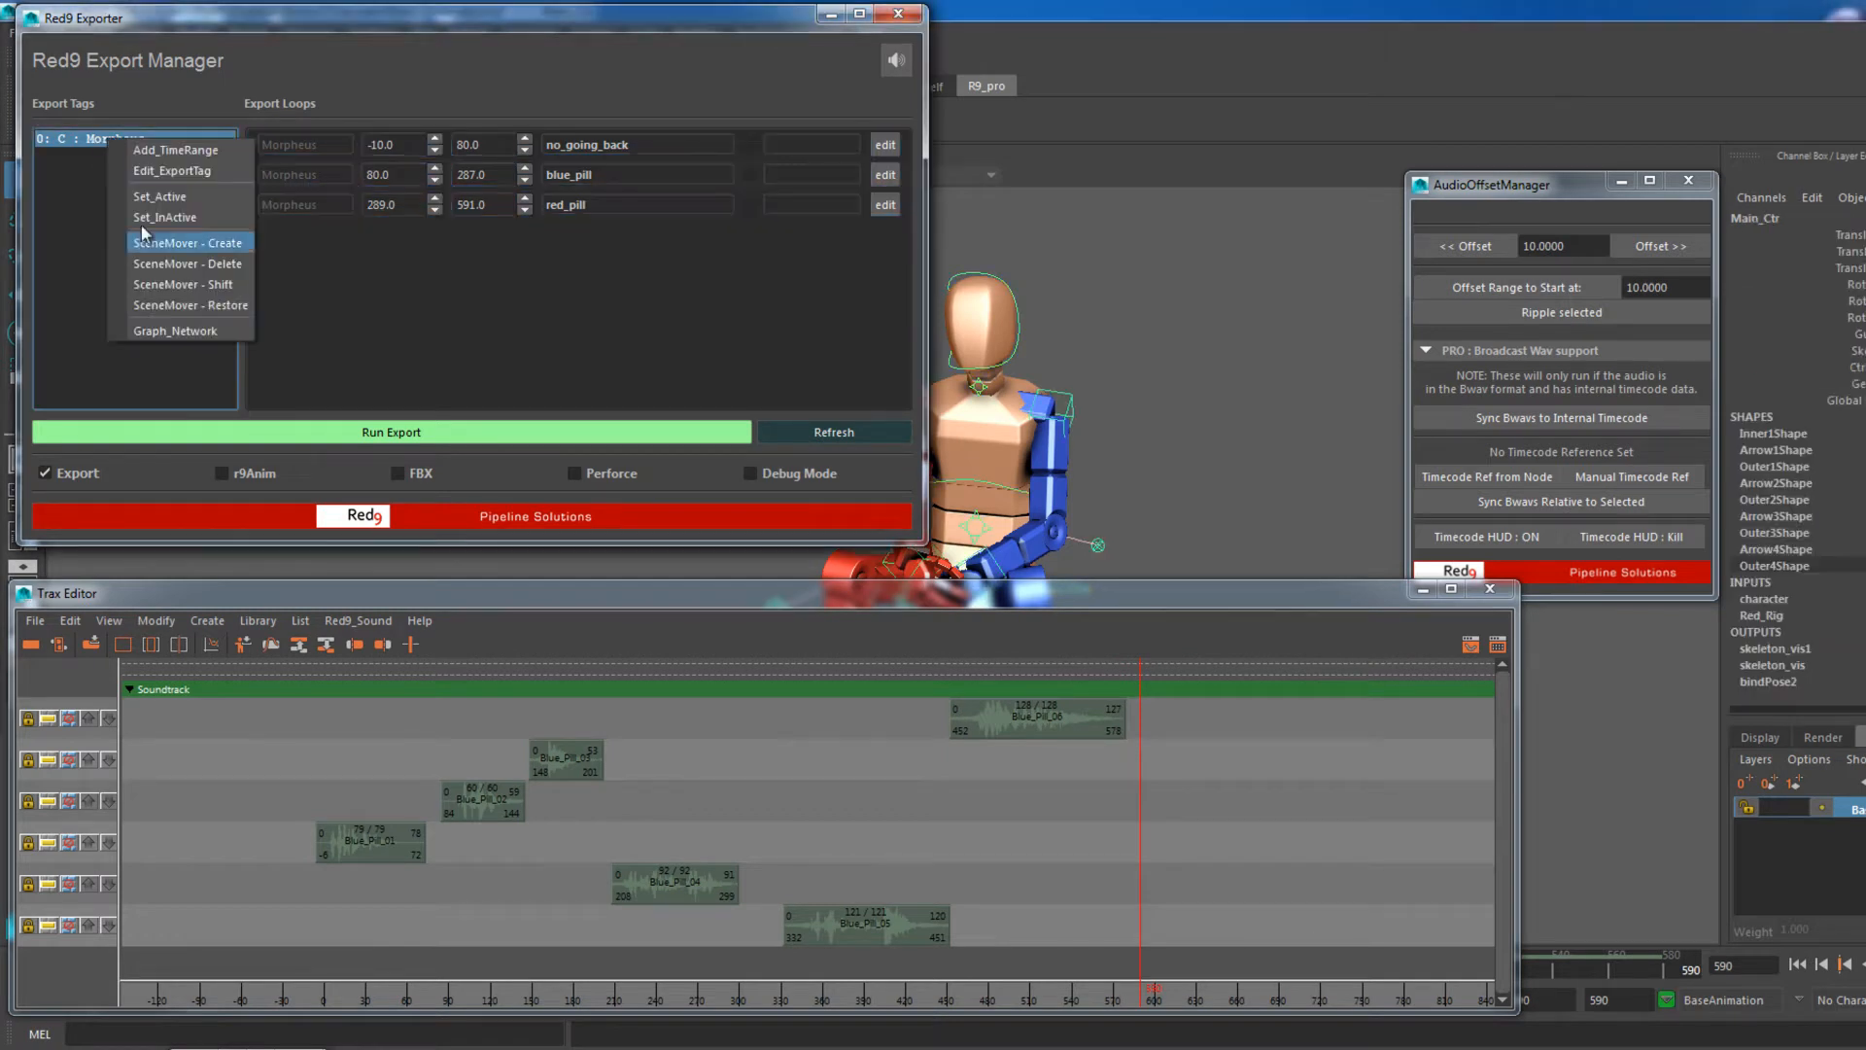
pyautogui.click(184, 332)
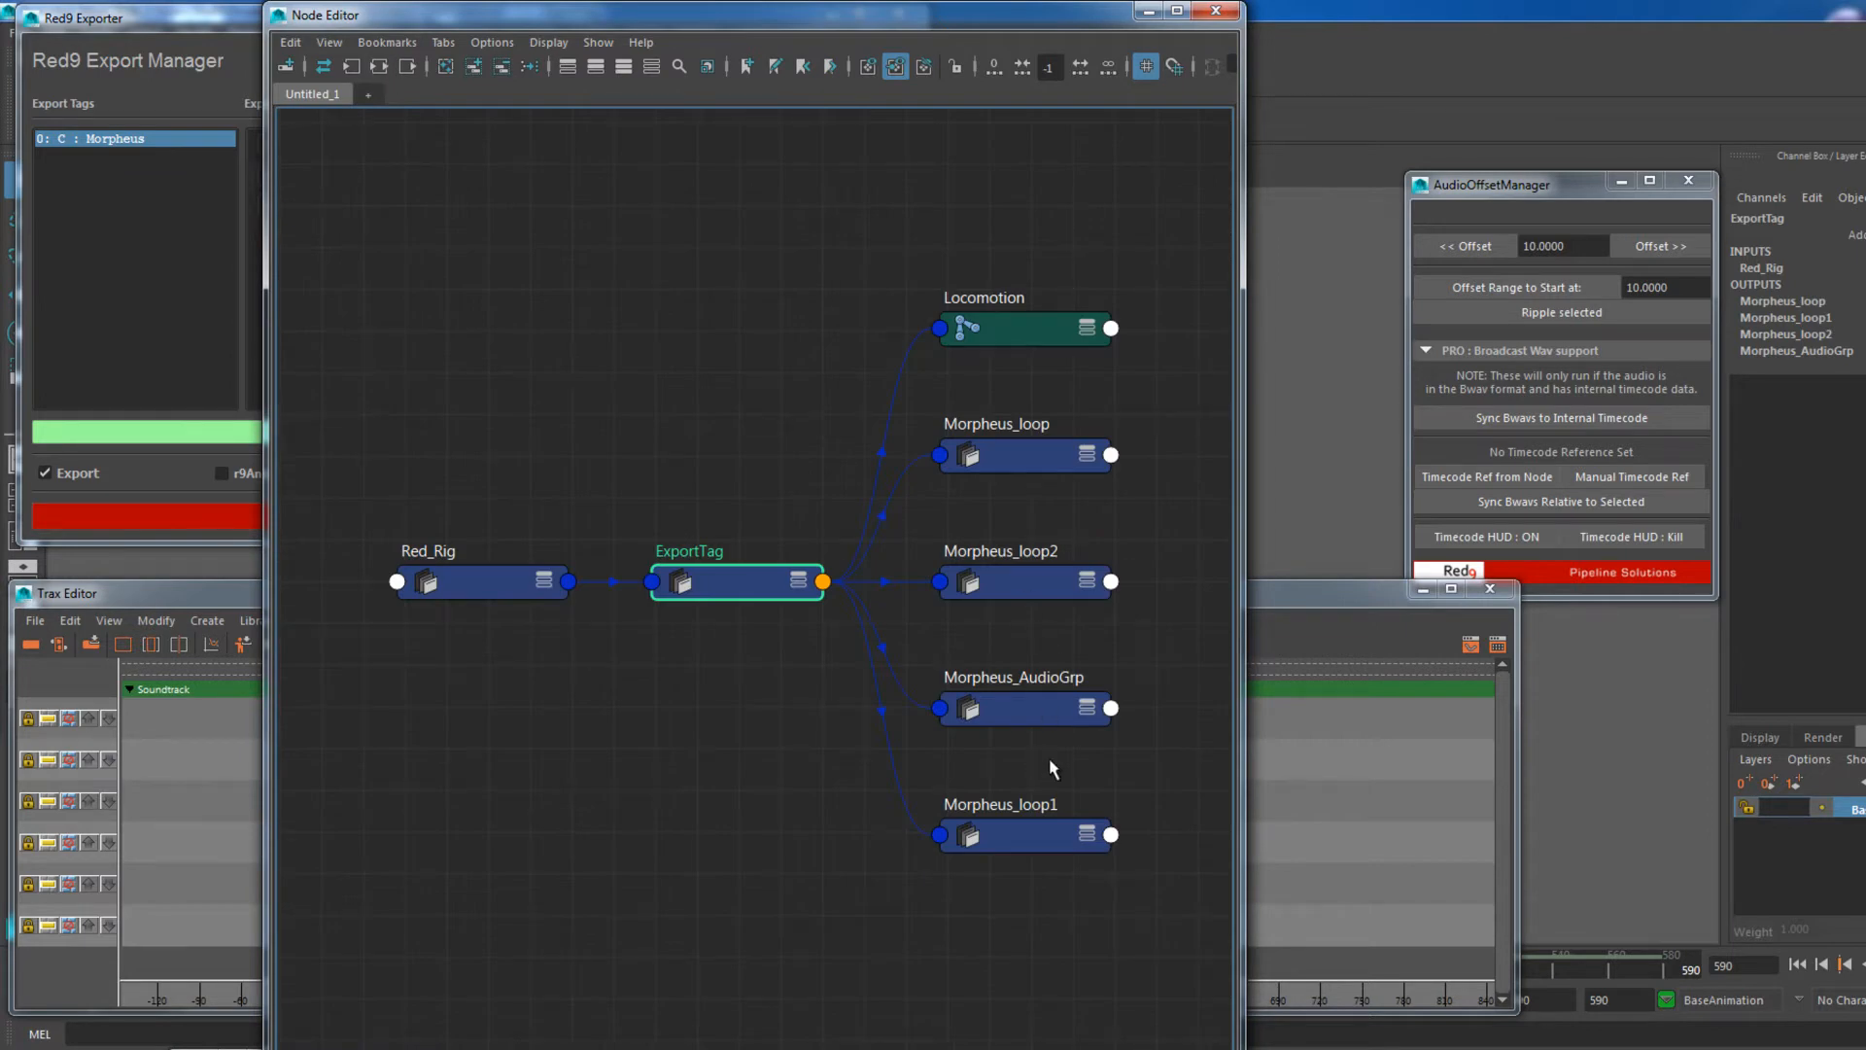
pyautogui.click(1034, 708)
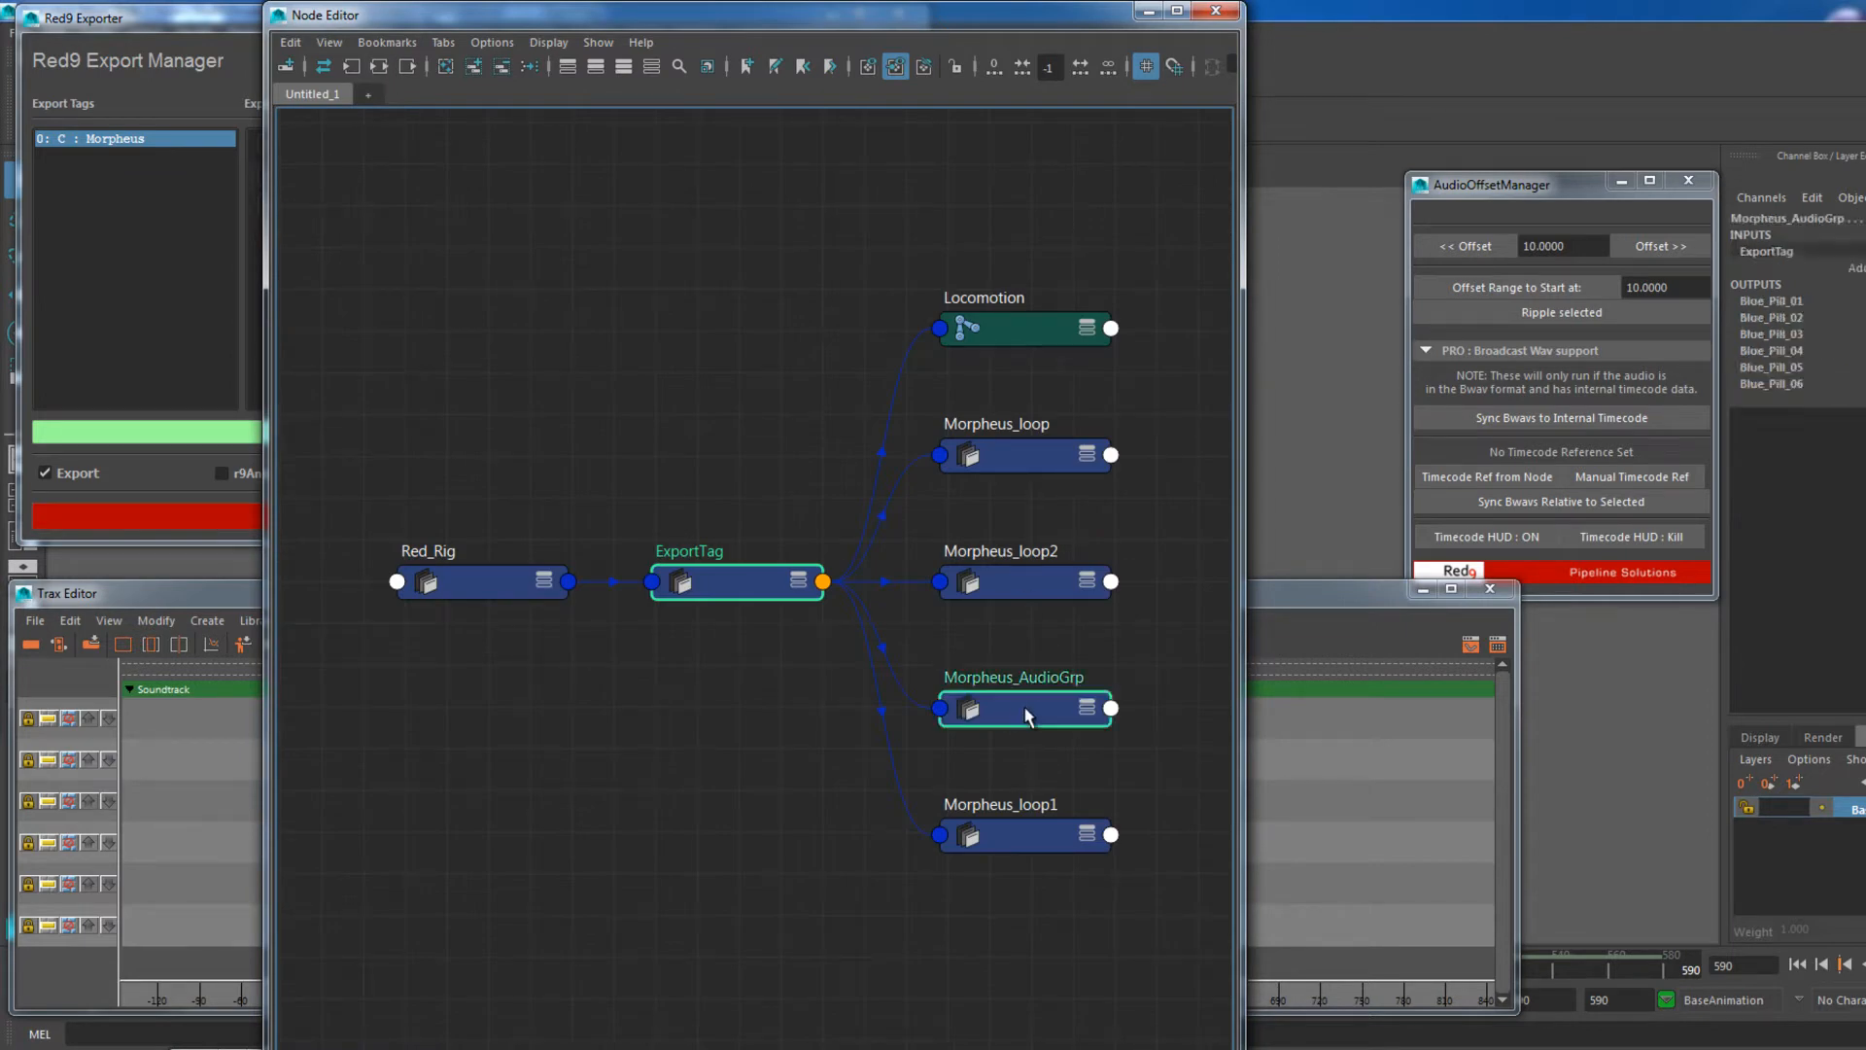
pyautogui.click(407, 67)
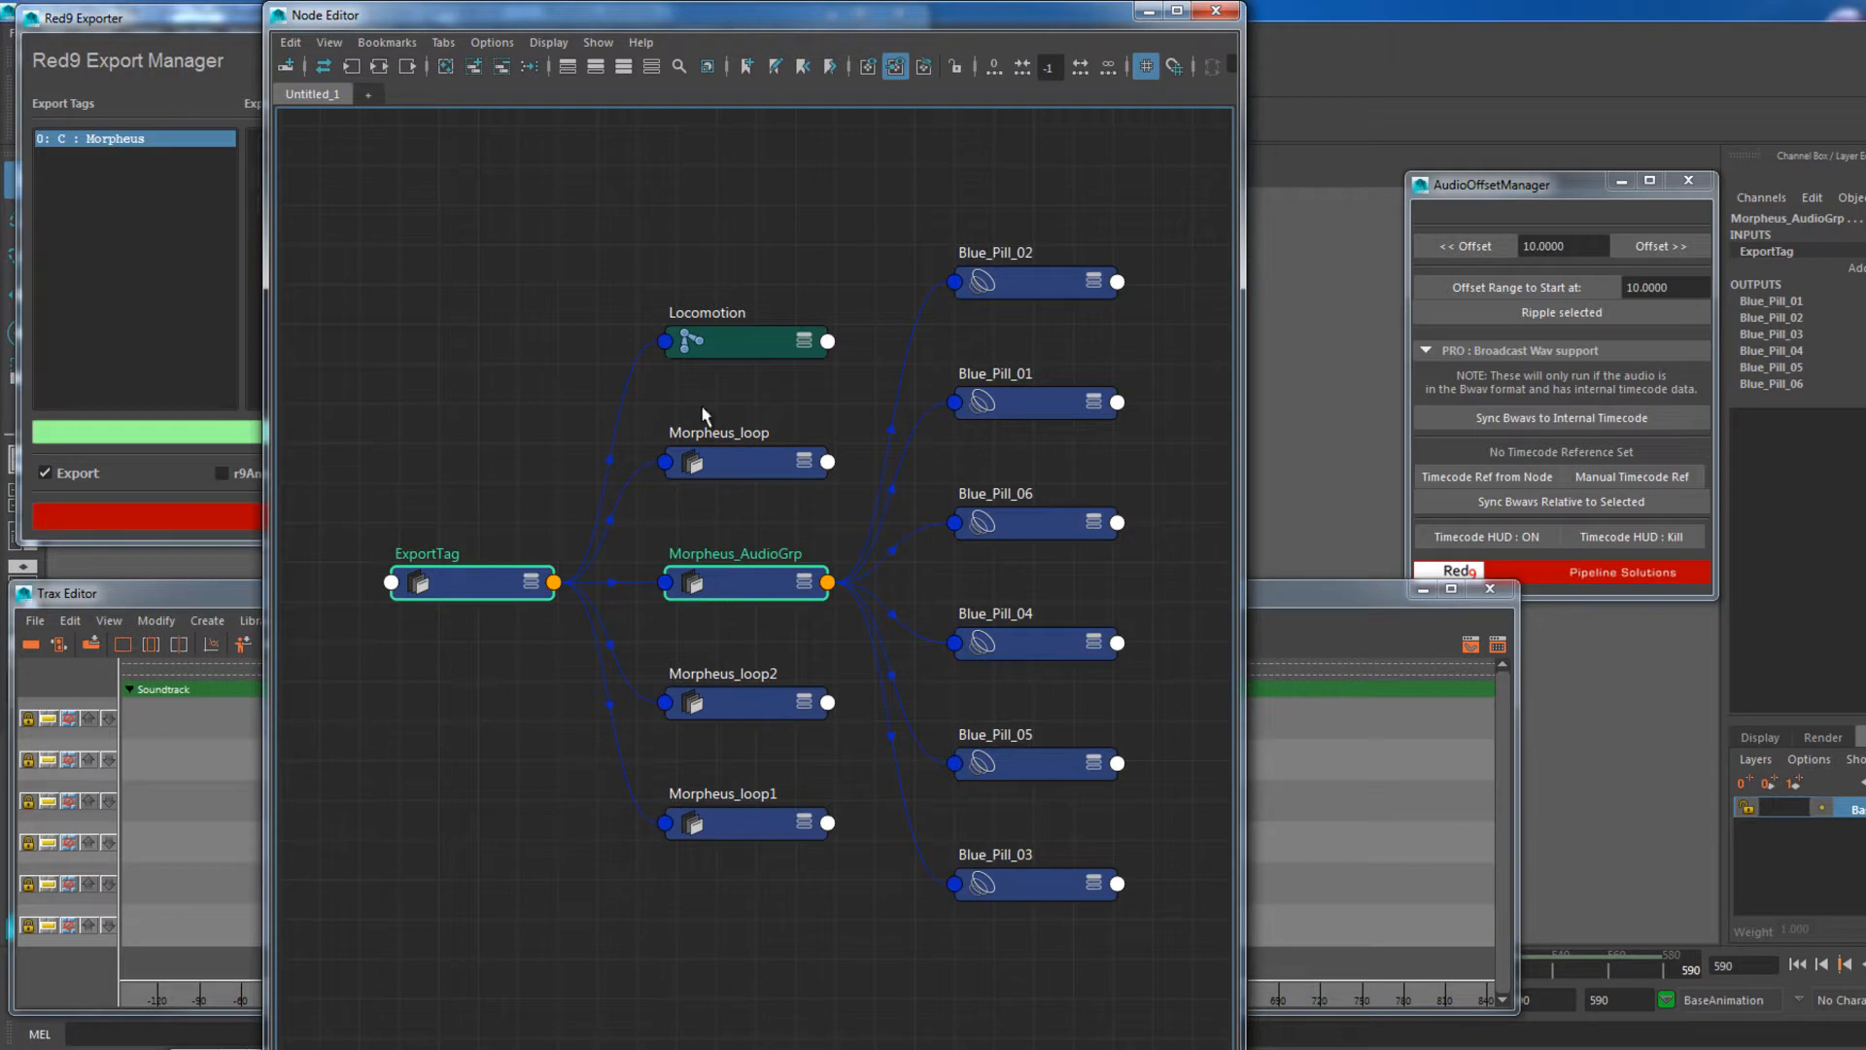
# Inspect the Morpheus_loop, Morpheus_loop1 and Morpheus_loop2 nodes connected to ExportTag in the Node Editor
pyautogui.click(749, 454)
pyautogui.click(760, 702)
pyautogui.click(750, 821)
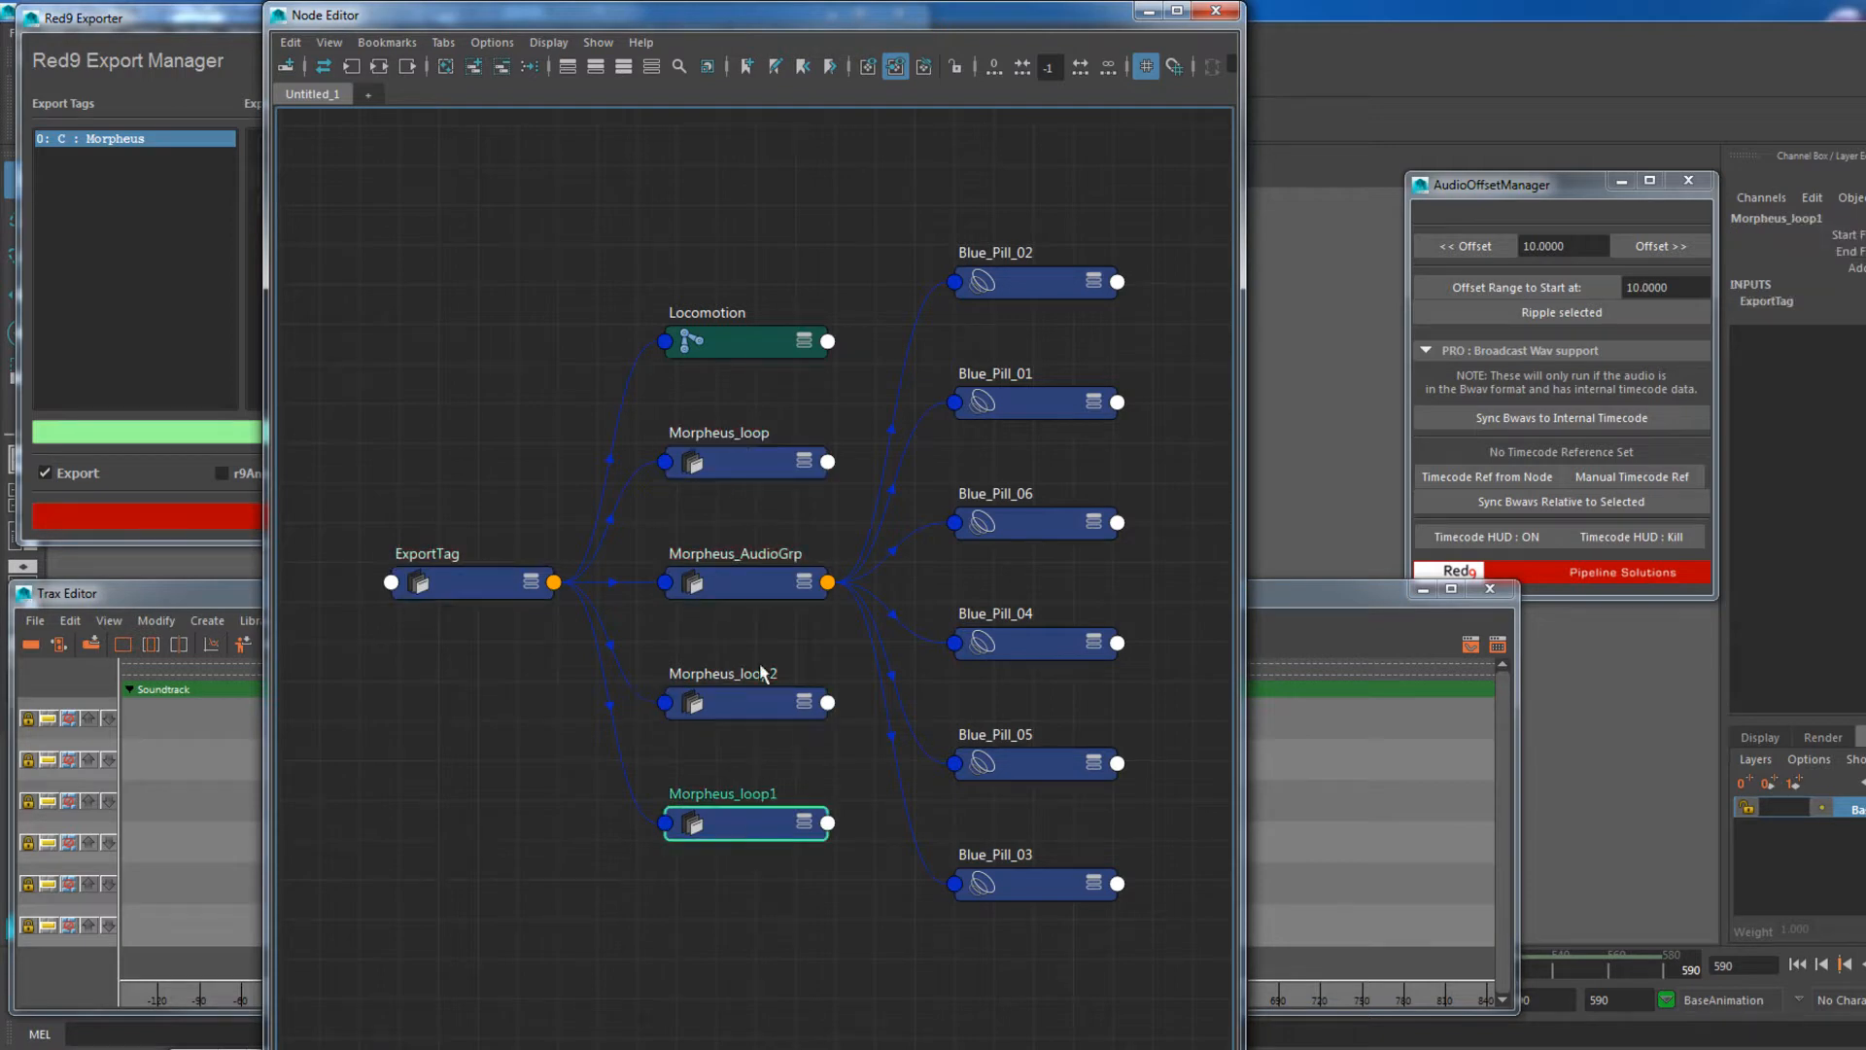
pyautogui.click(750, 465)
pyautogui.click(756, 702)
pyautogui.click(758, 820)
pyautogui.click(756, 705)
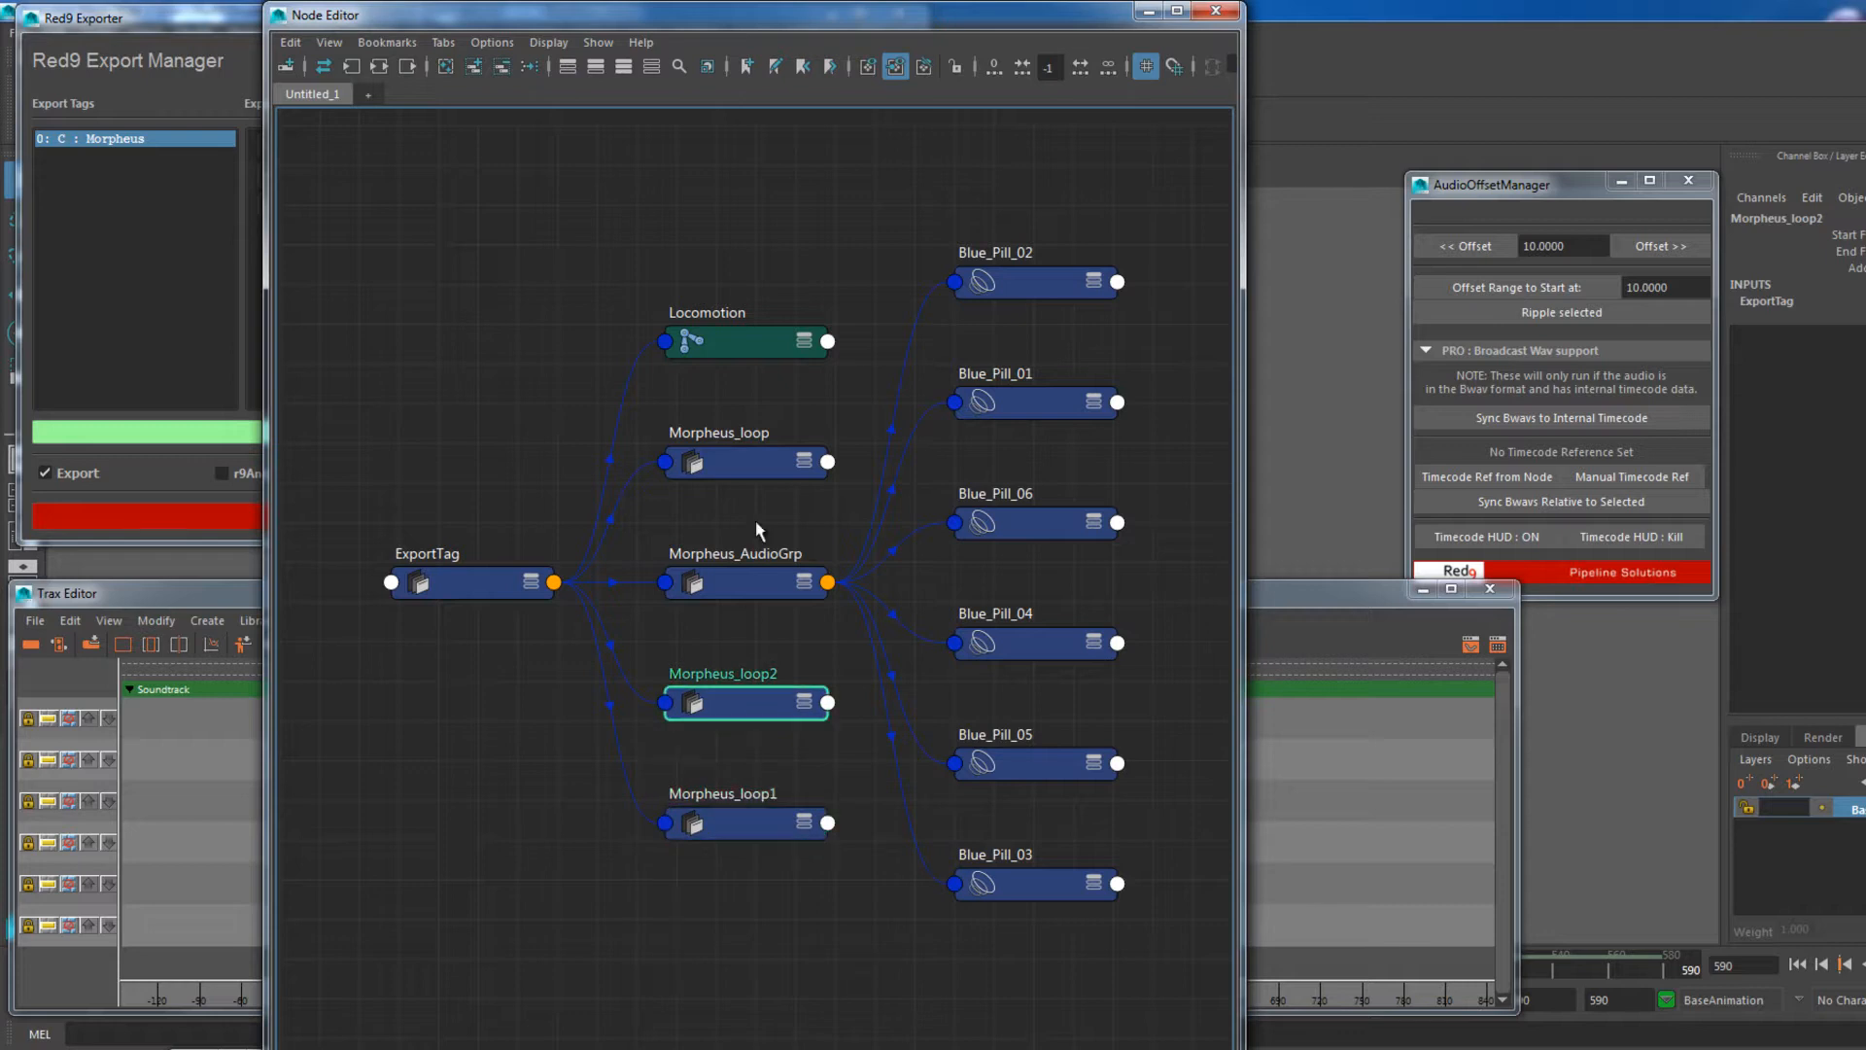
pyautogui.click(758, 823)
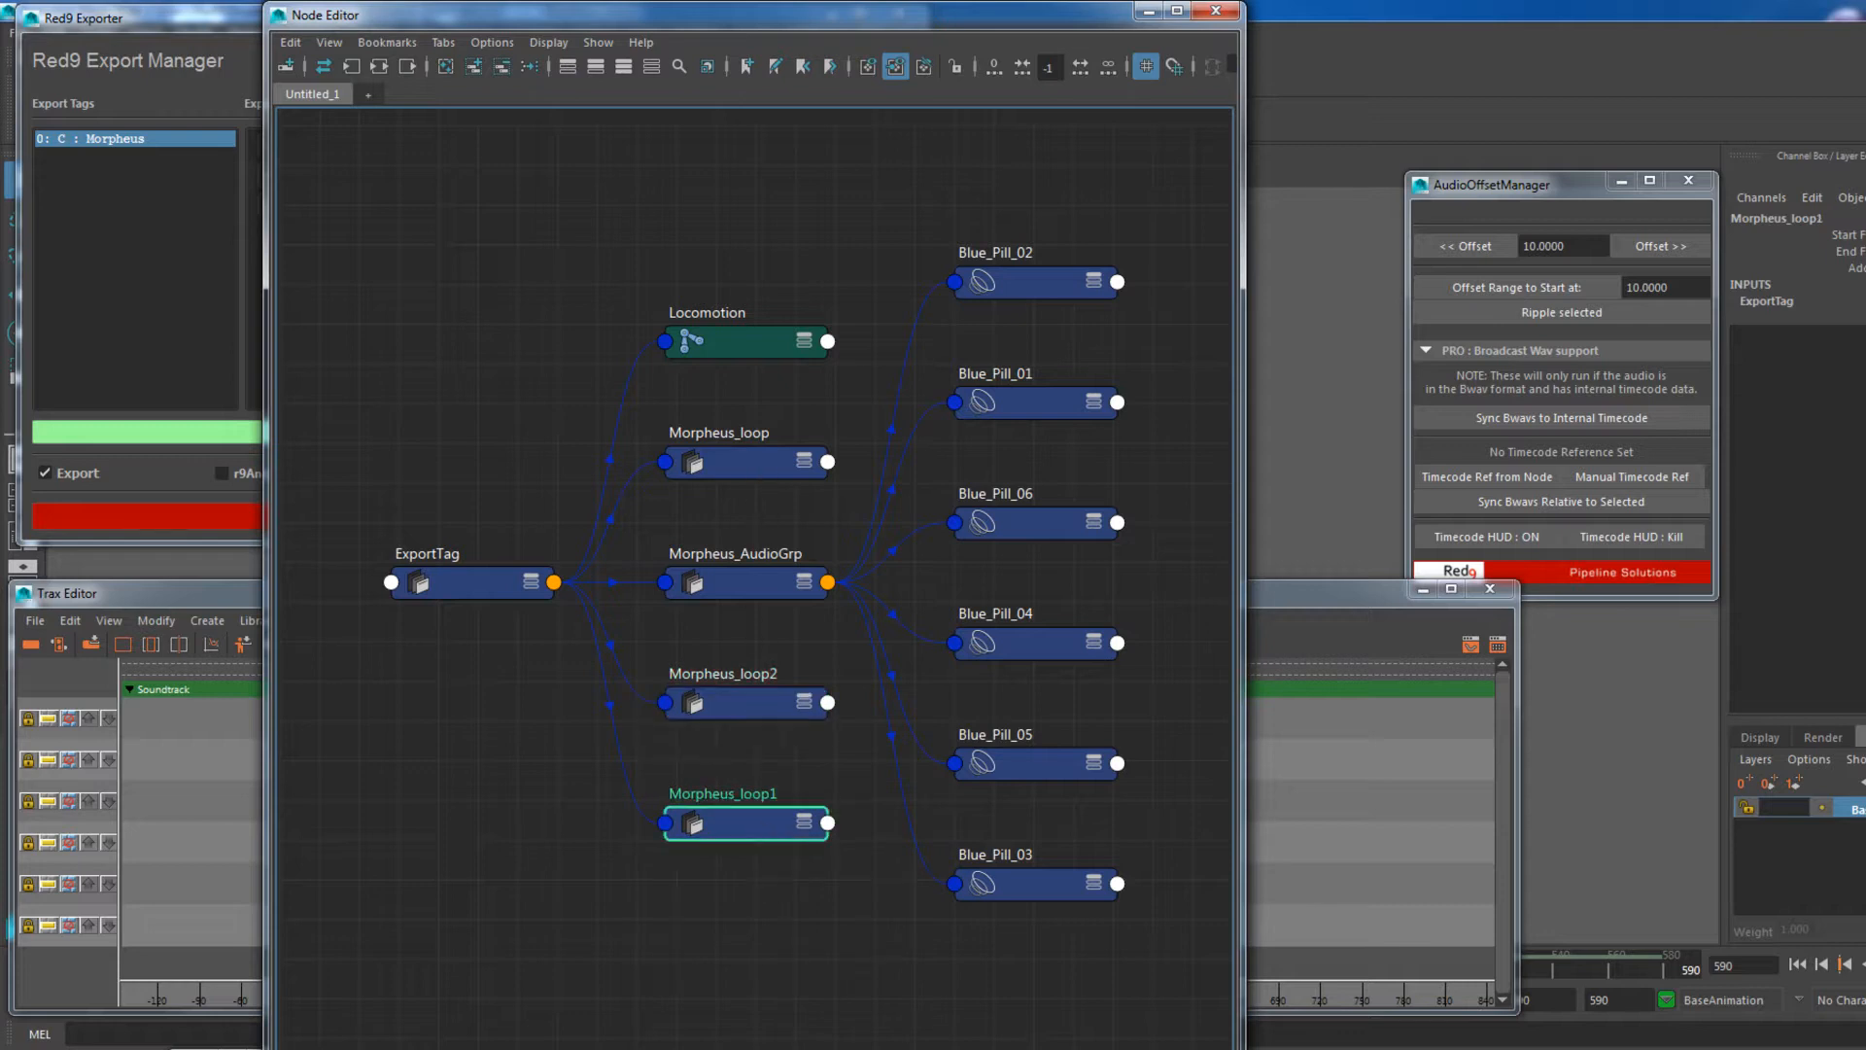
# Examine the extra attributes of the Morpheus_loop1 node in the Attribute Editor, closing the AudioOffsetManager that covers them
pyautogui.click(1856, 319)
pyautogui.click(1578, 480)
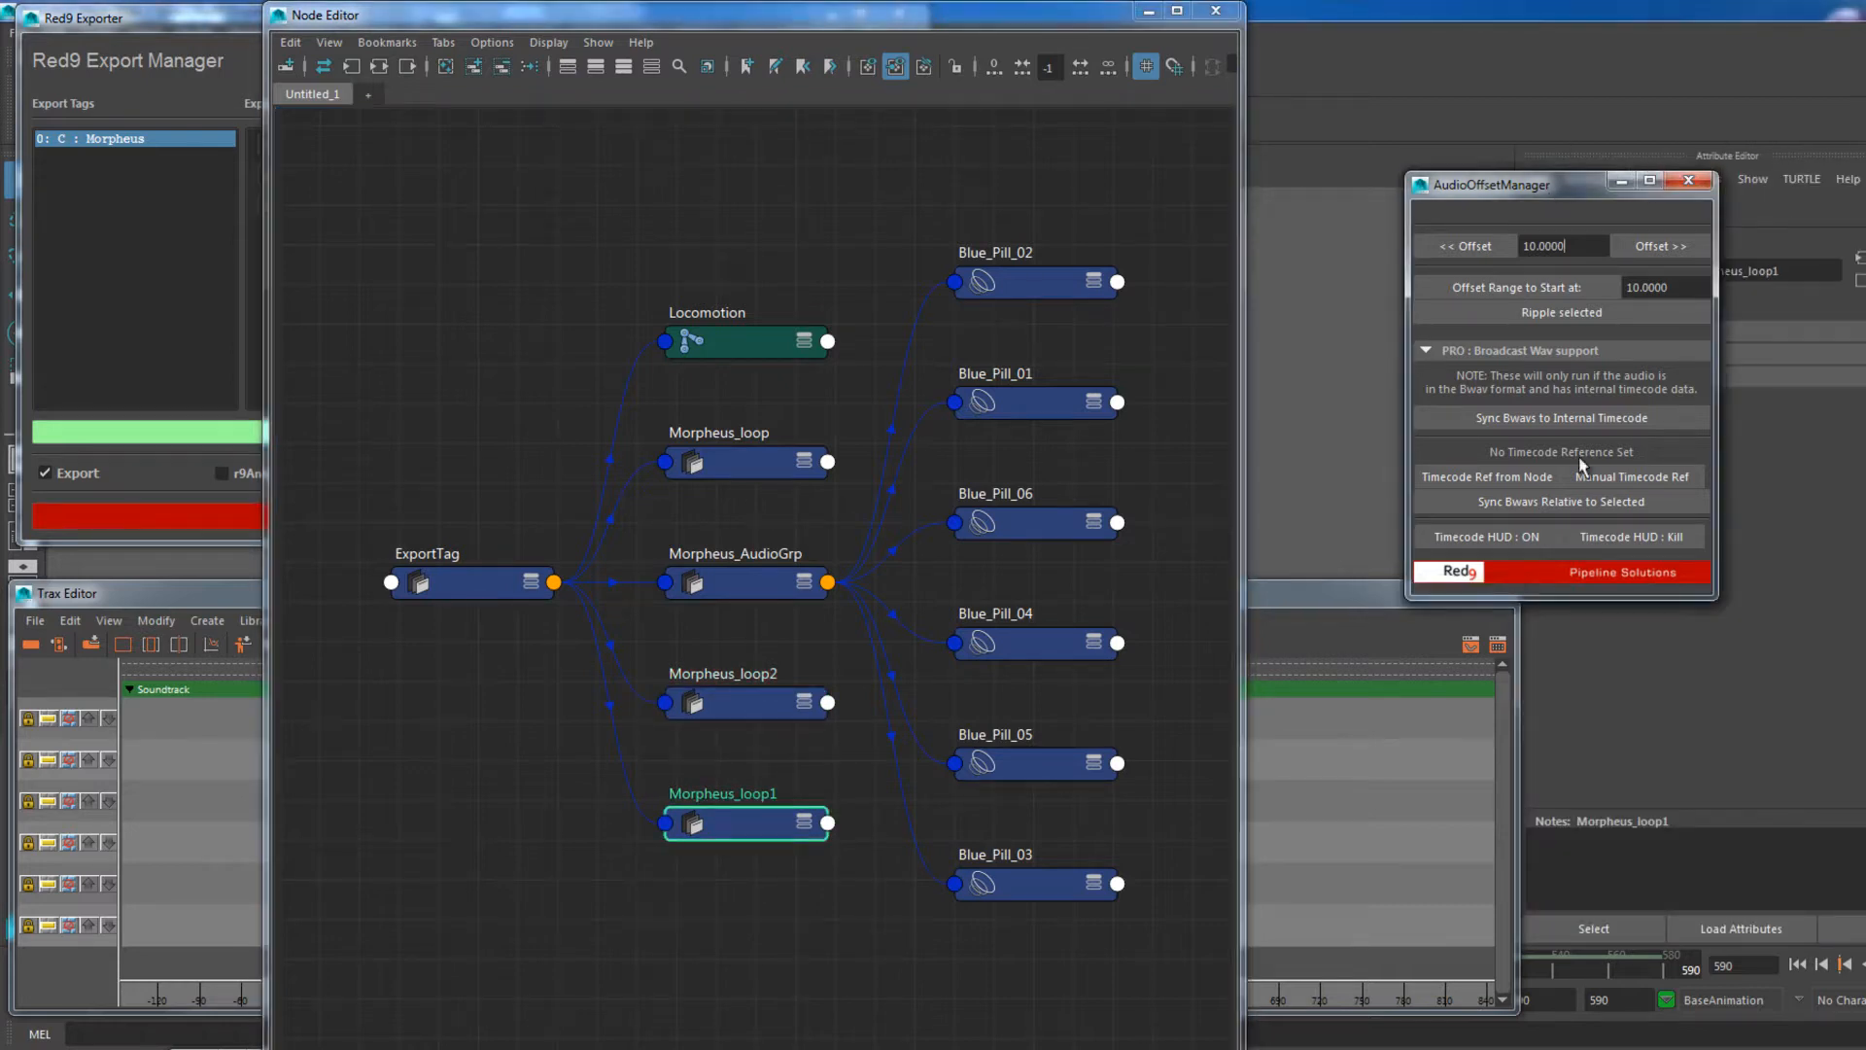
pyautogui.click(1688, 180)
pyautogui.click(1545, 376)
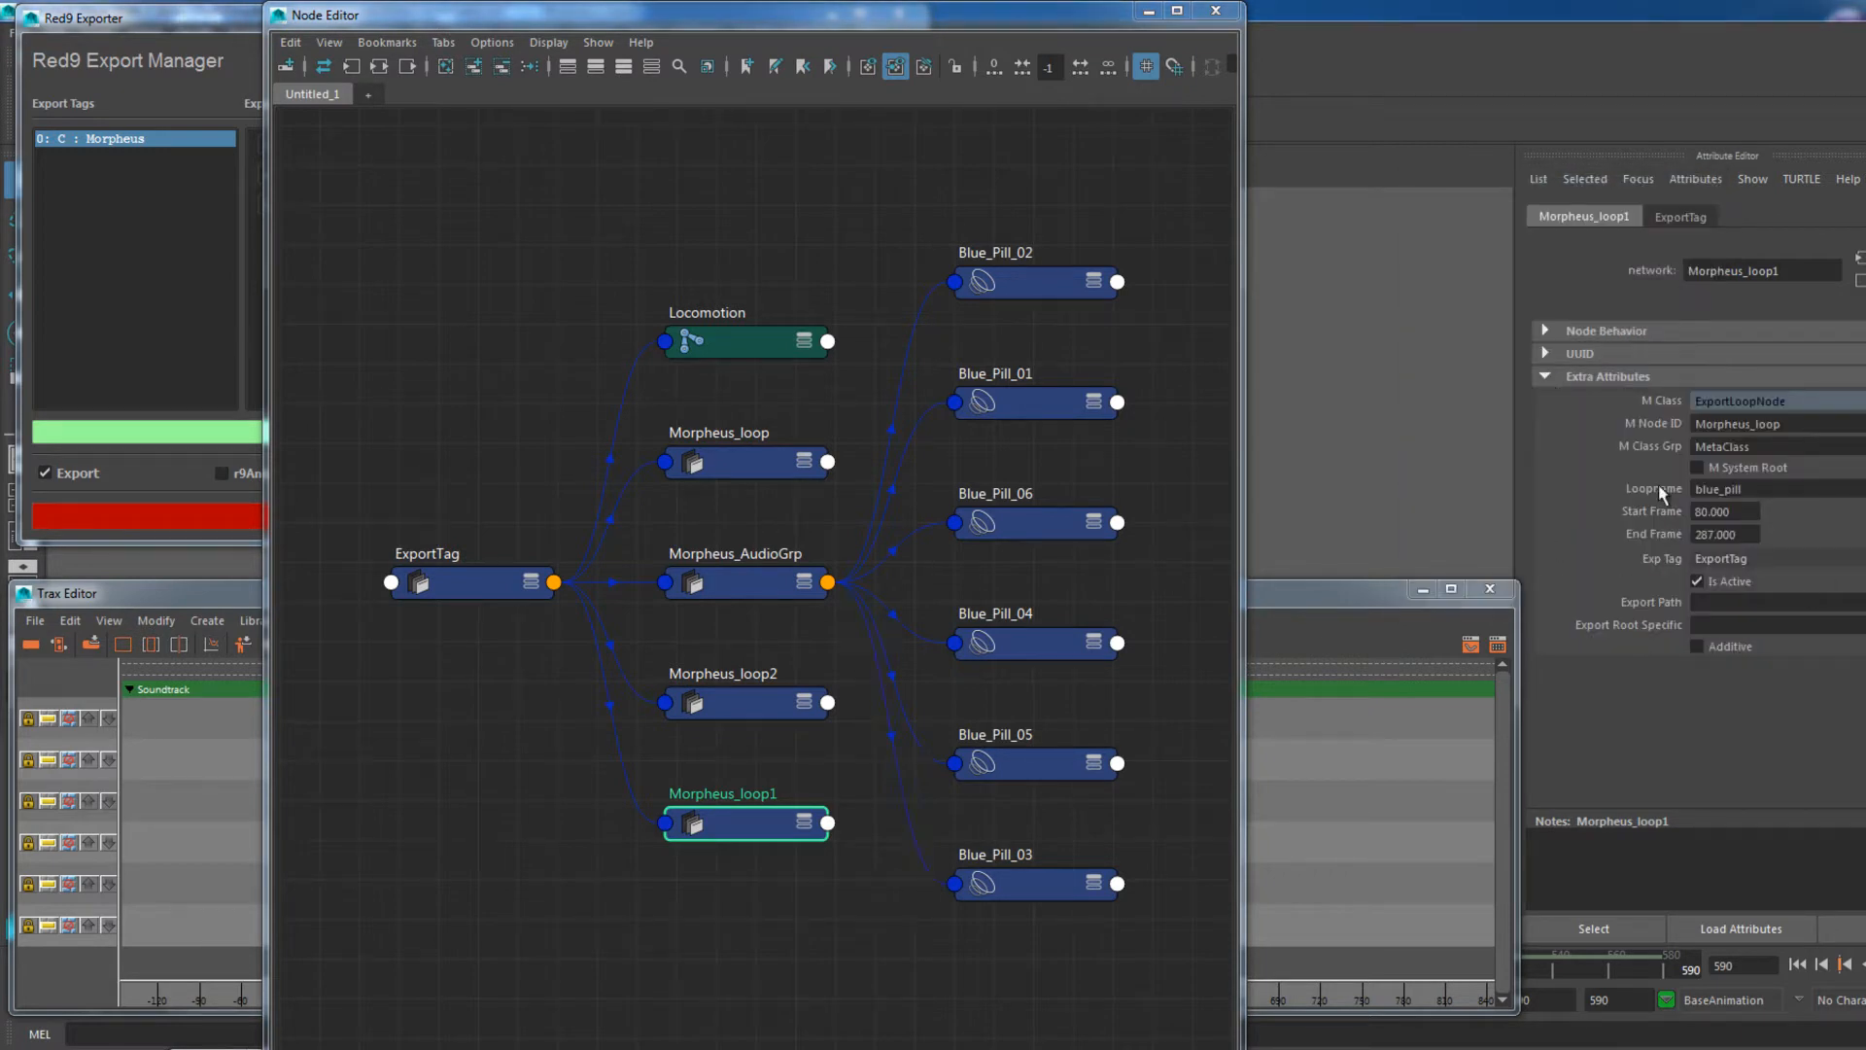
# Inspect the attributes of Morpheus_loop2, Morpheus_loop and Morpheus_AudioGrp, and close the Node Editor
pyautogui.click(754, 713)
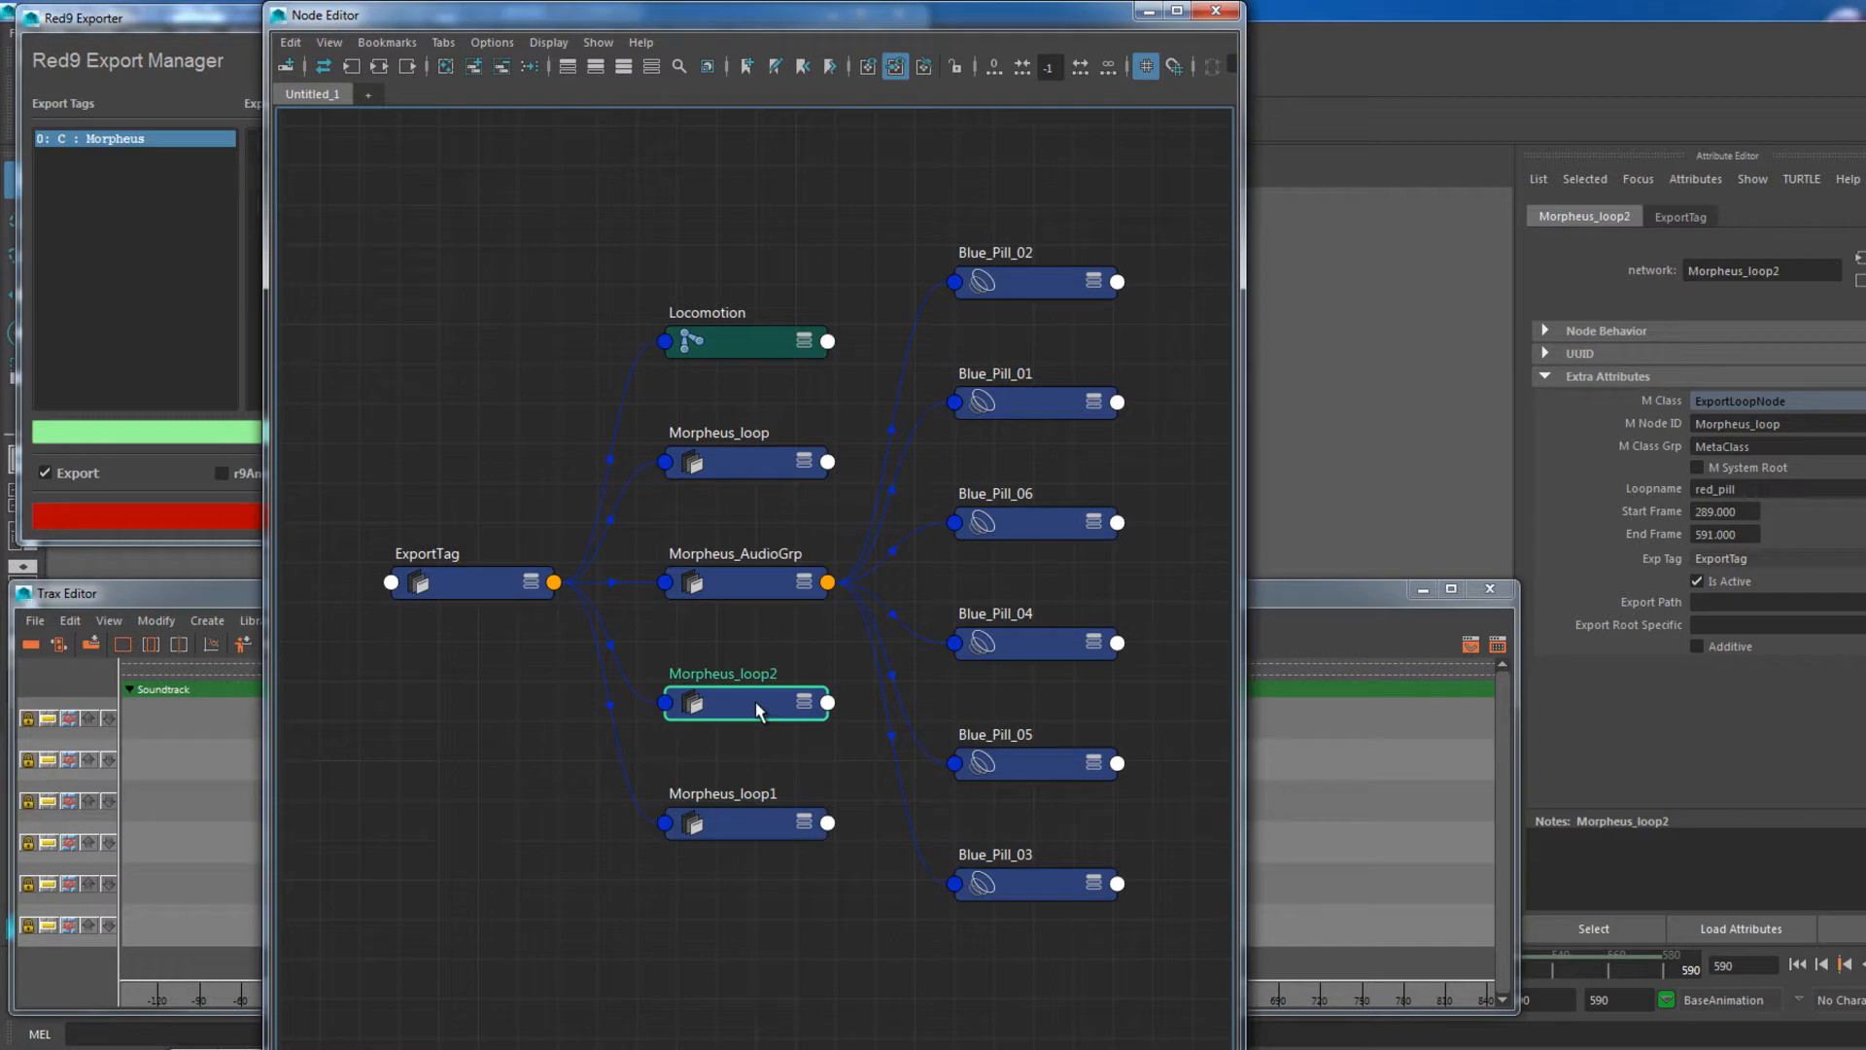
pyautogui.click(673, 462)
pyautogui.doubleClick(1810, 493)
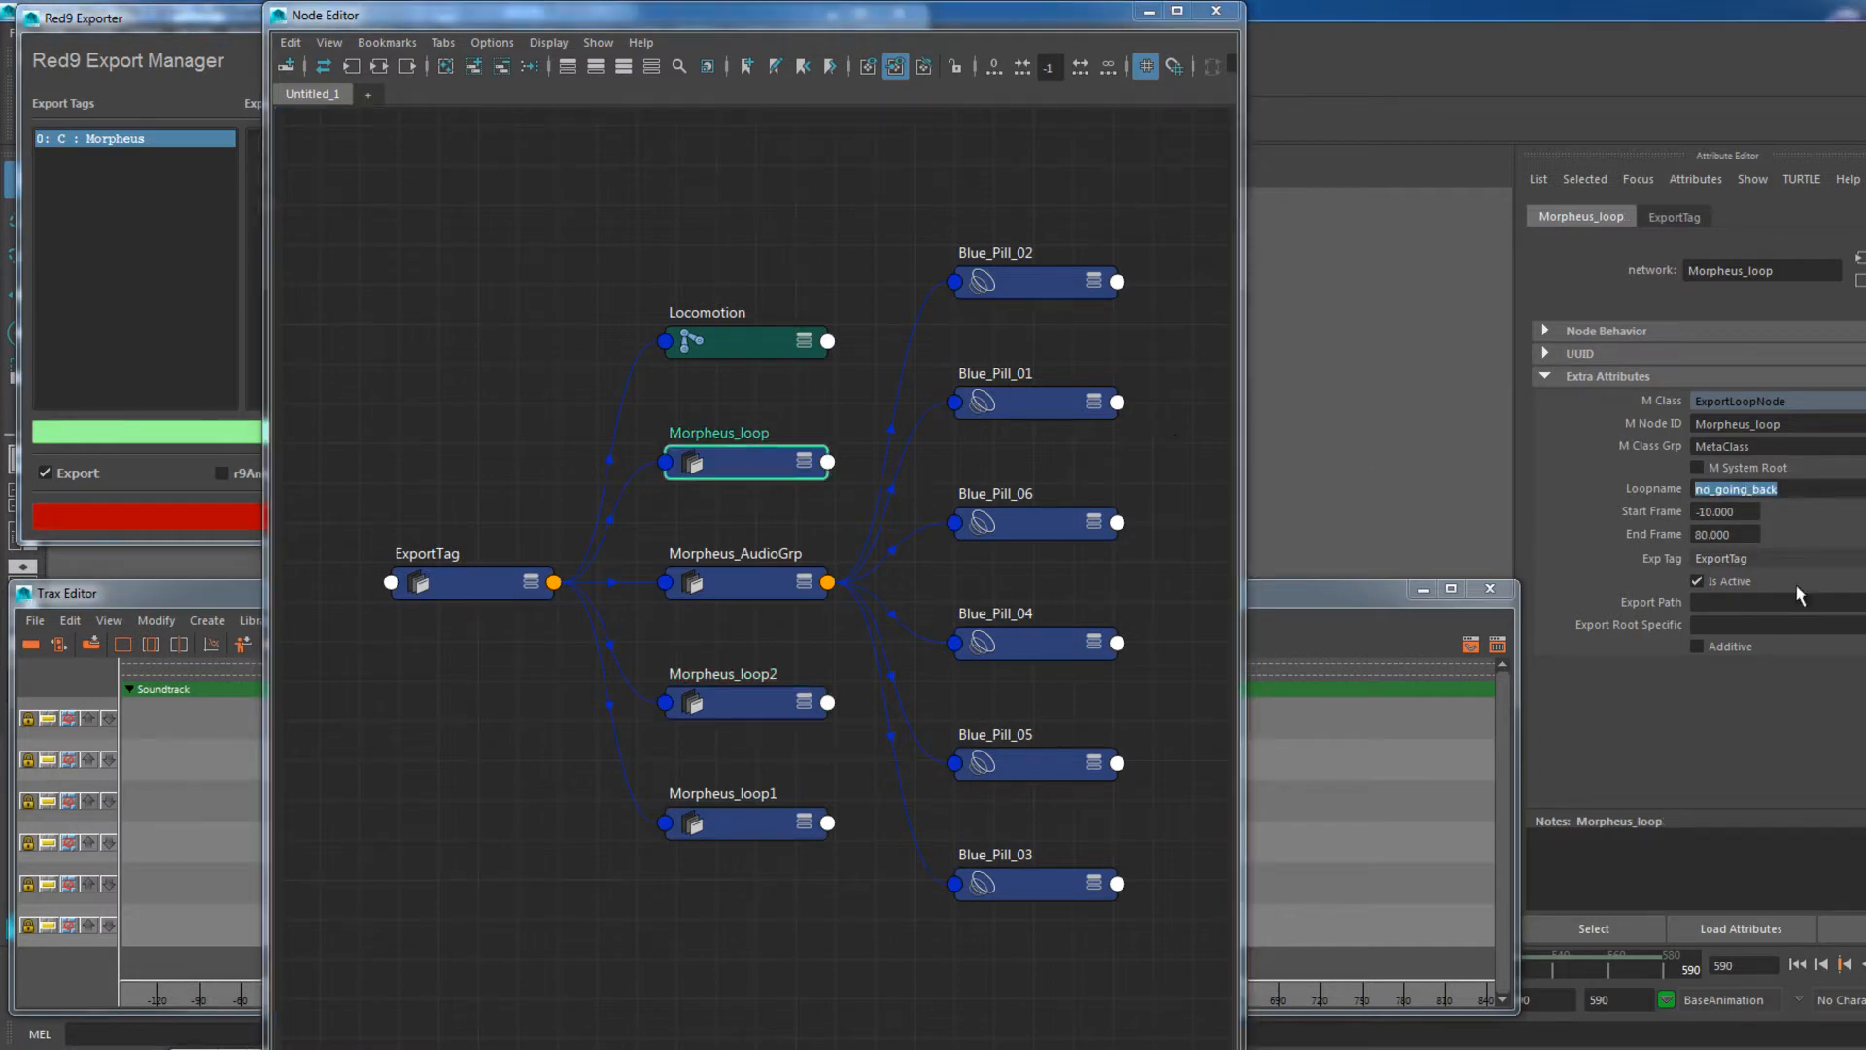
pyautogui.click(790, 579)
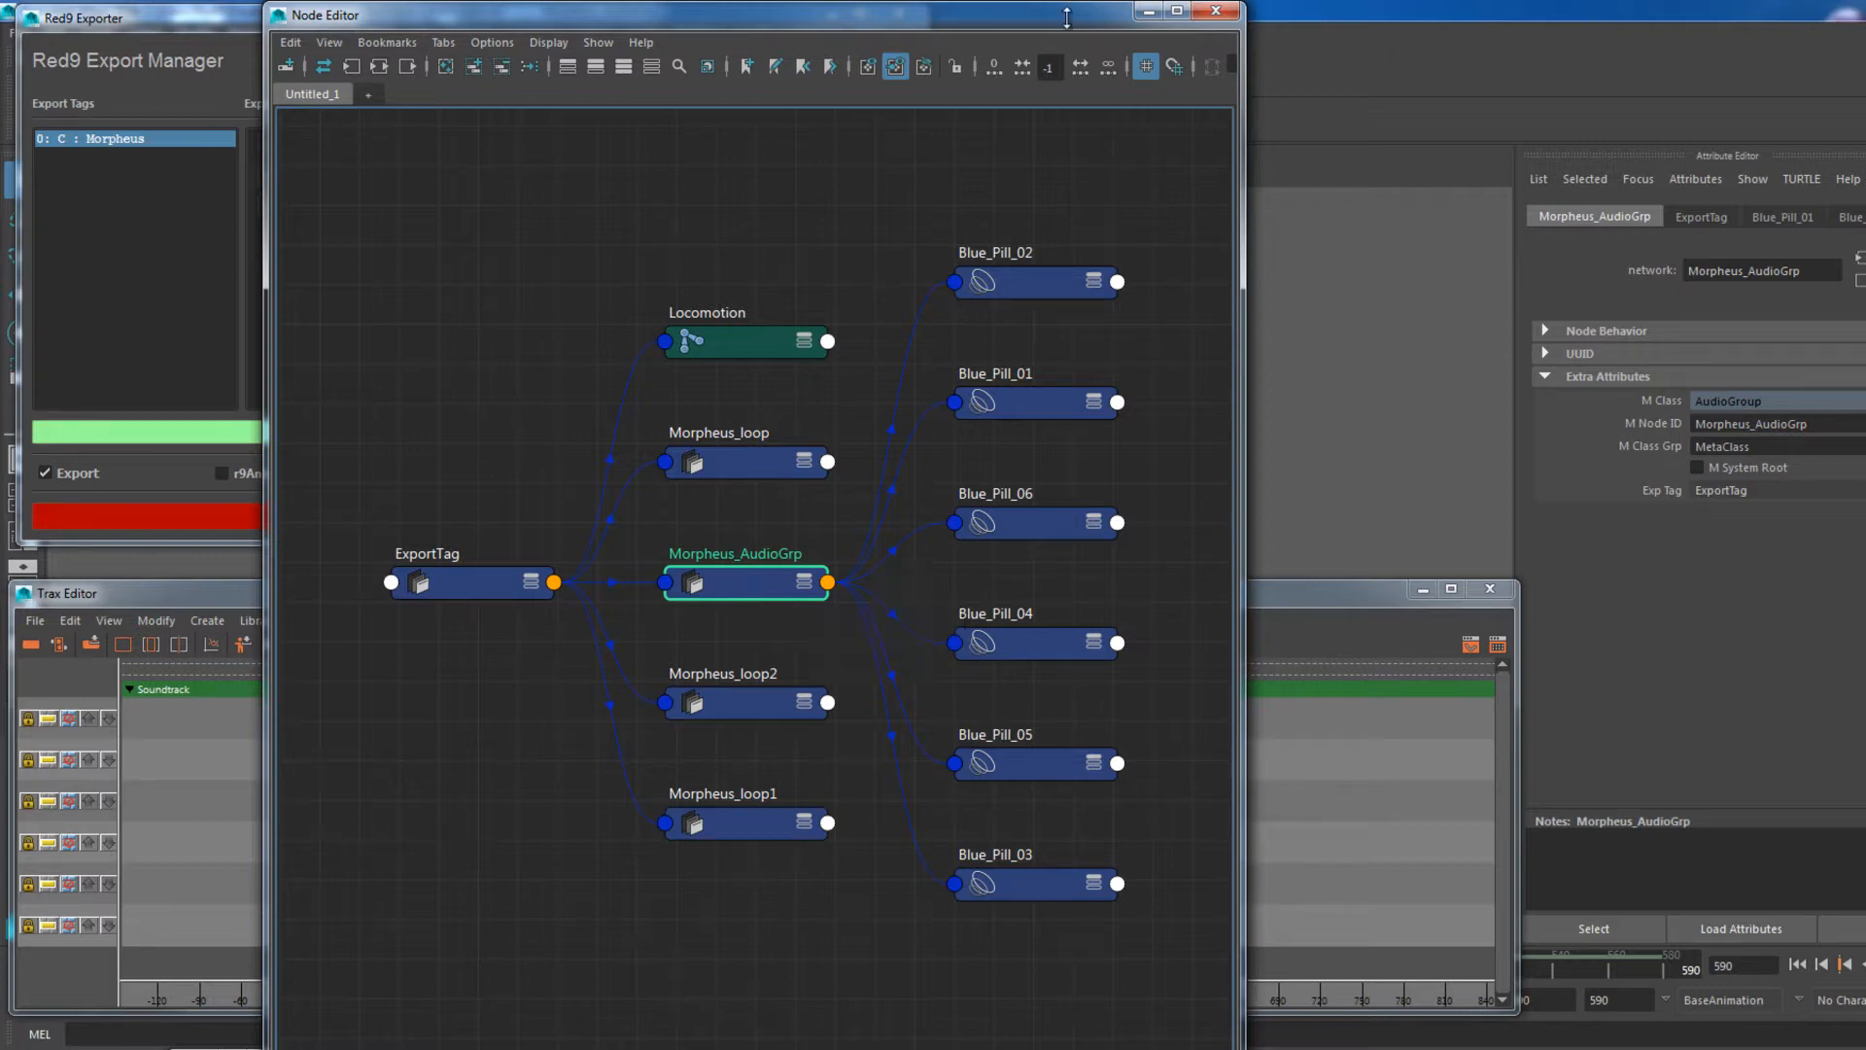
pyautogui.click(1216, 11)
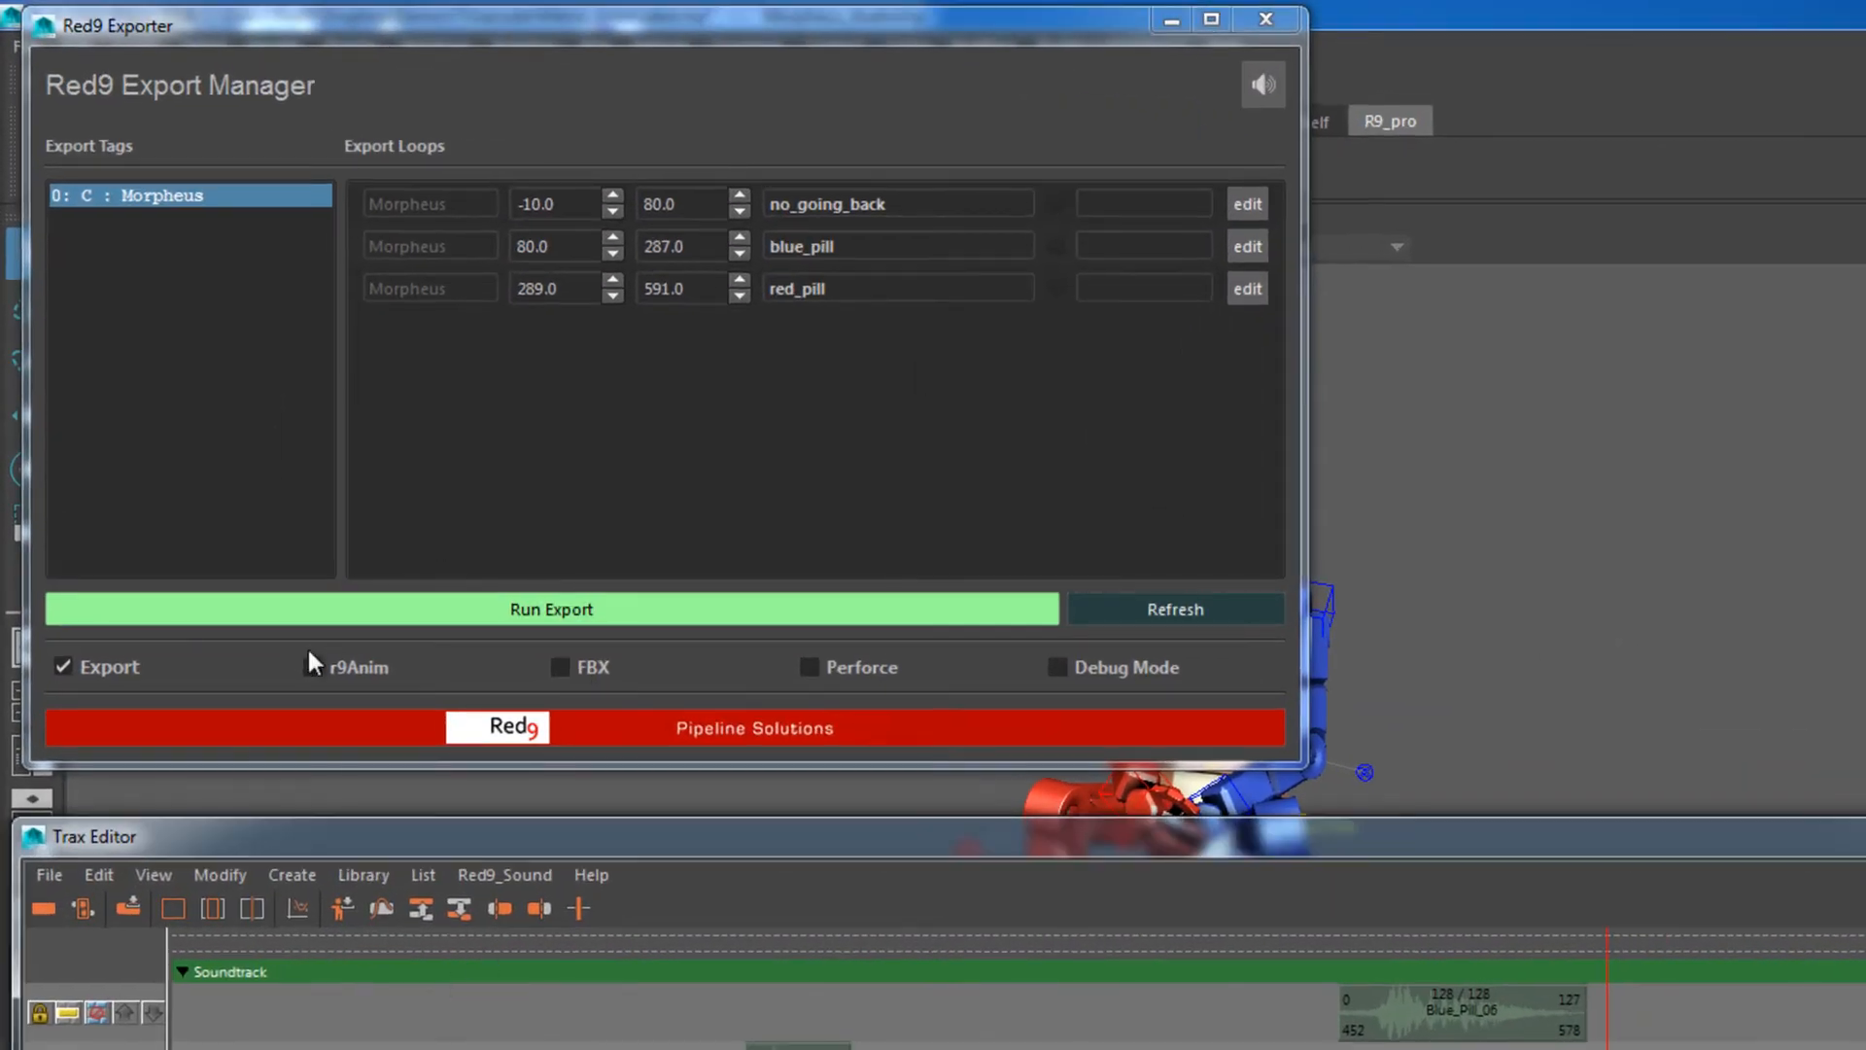
# Export the no_going_back, blue_pill and red_pill loops with only r9Anim output enabled, and close the Export Manager
pyautogui.click(109, 671)
pyautogui.click(439, 228)
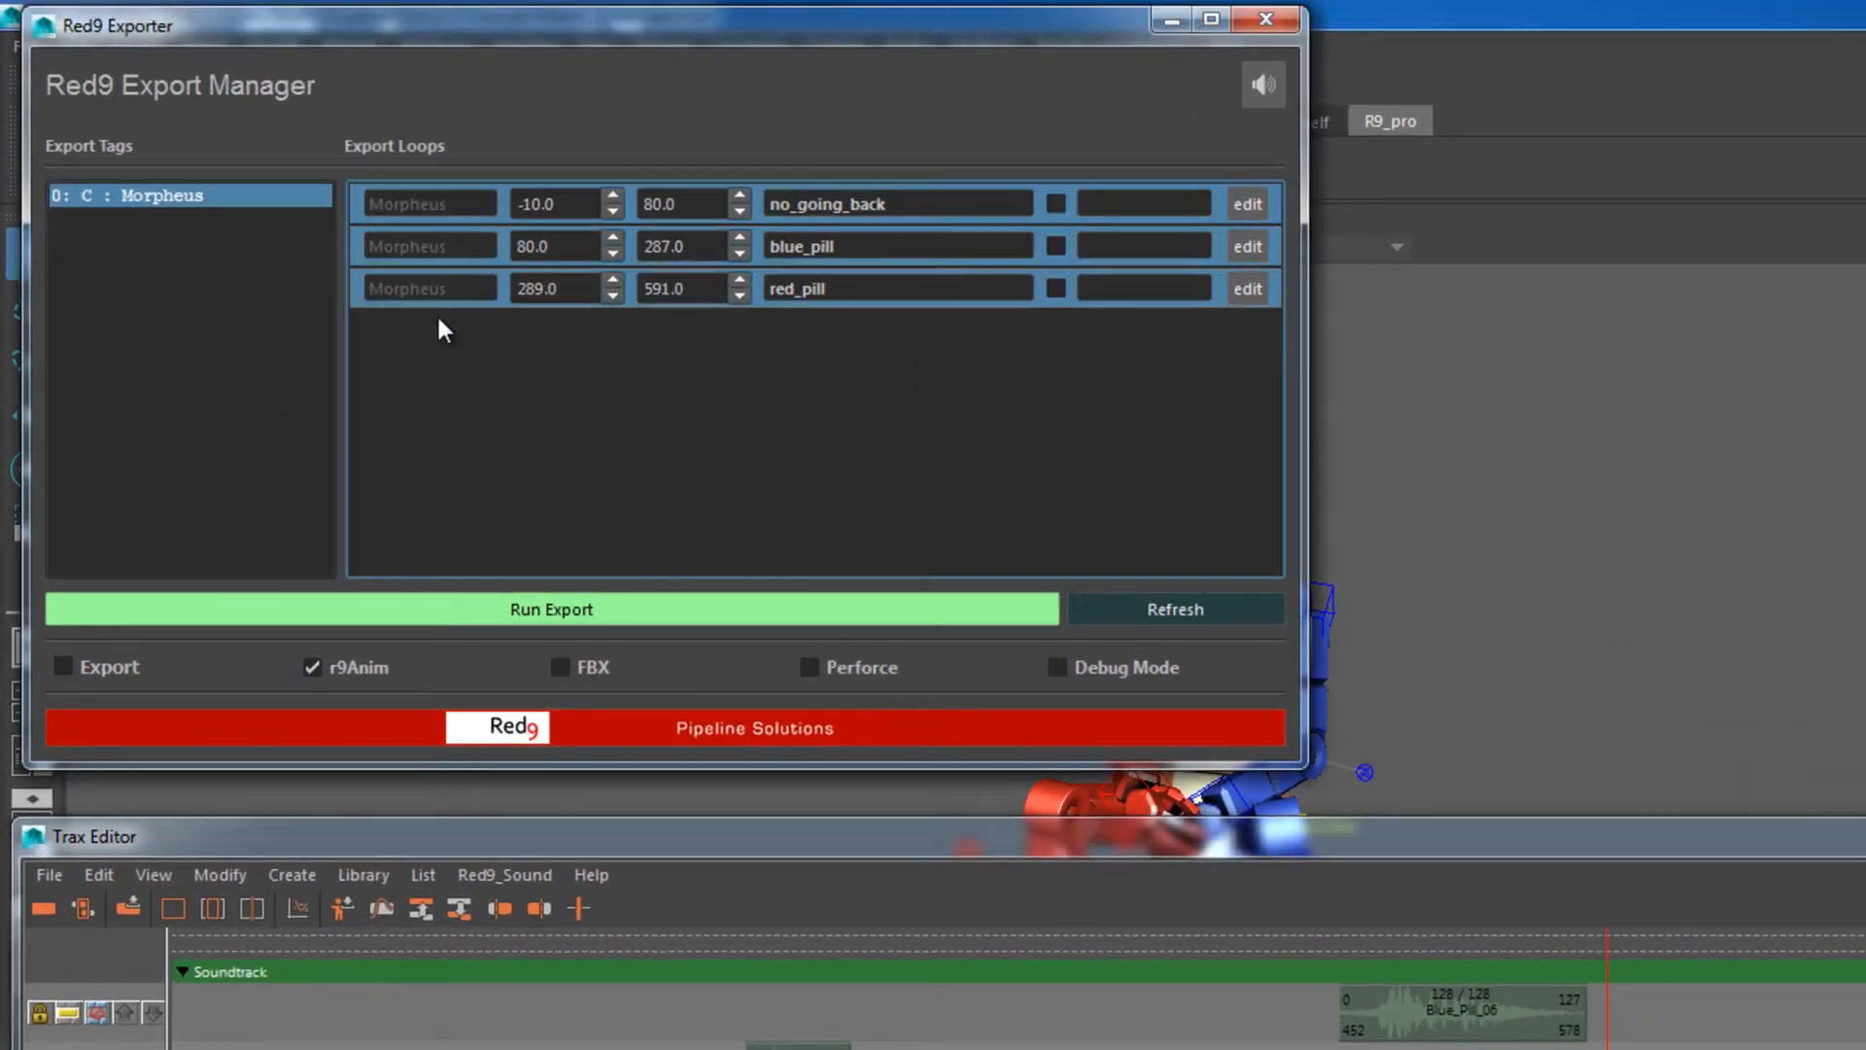
pyautogui.click(713, 610)
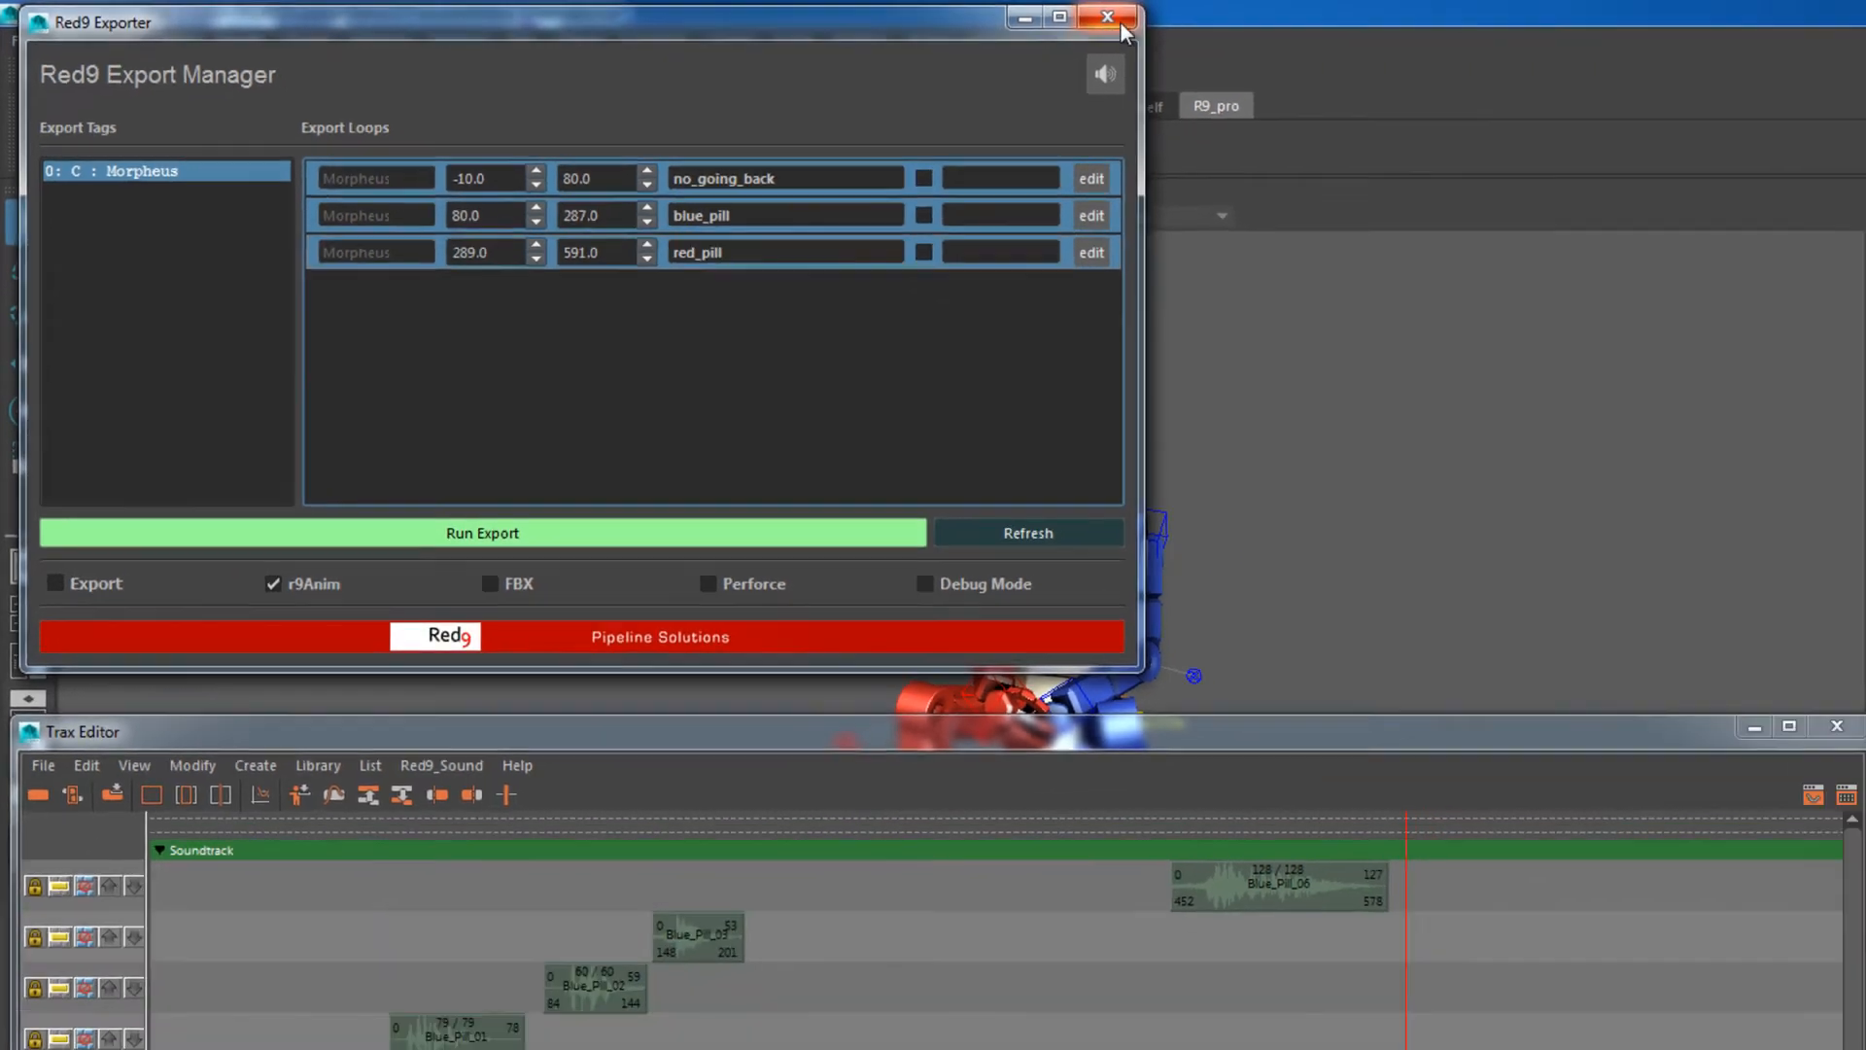
pyautogui.click(1266, 19)
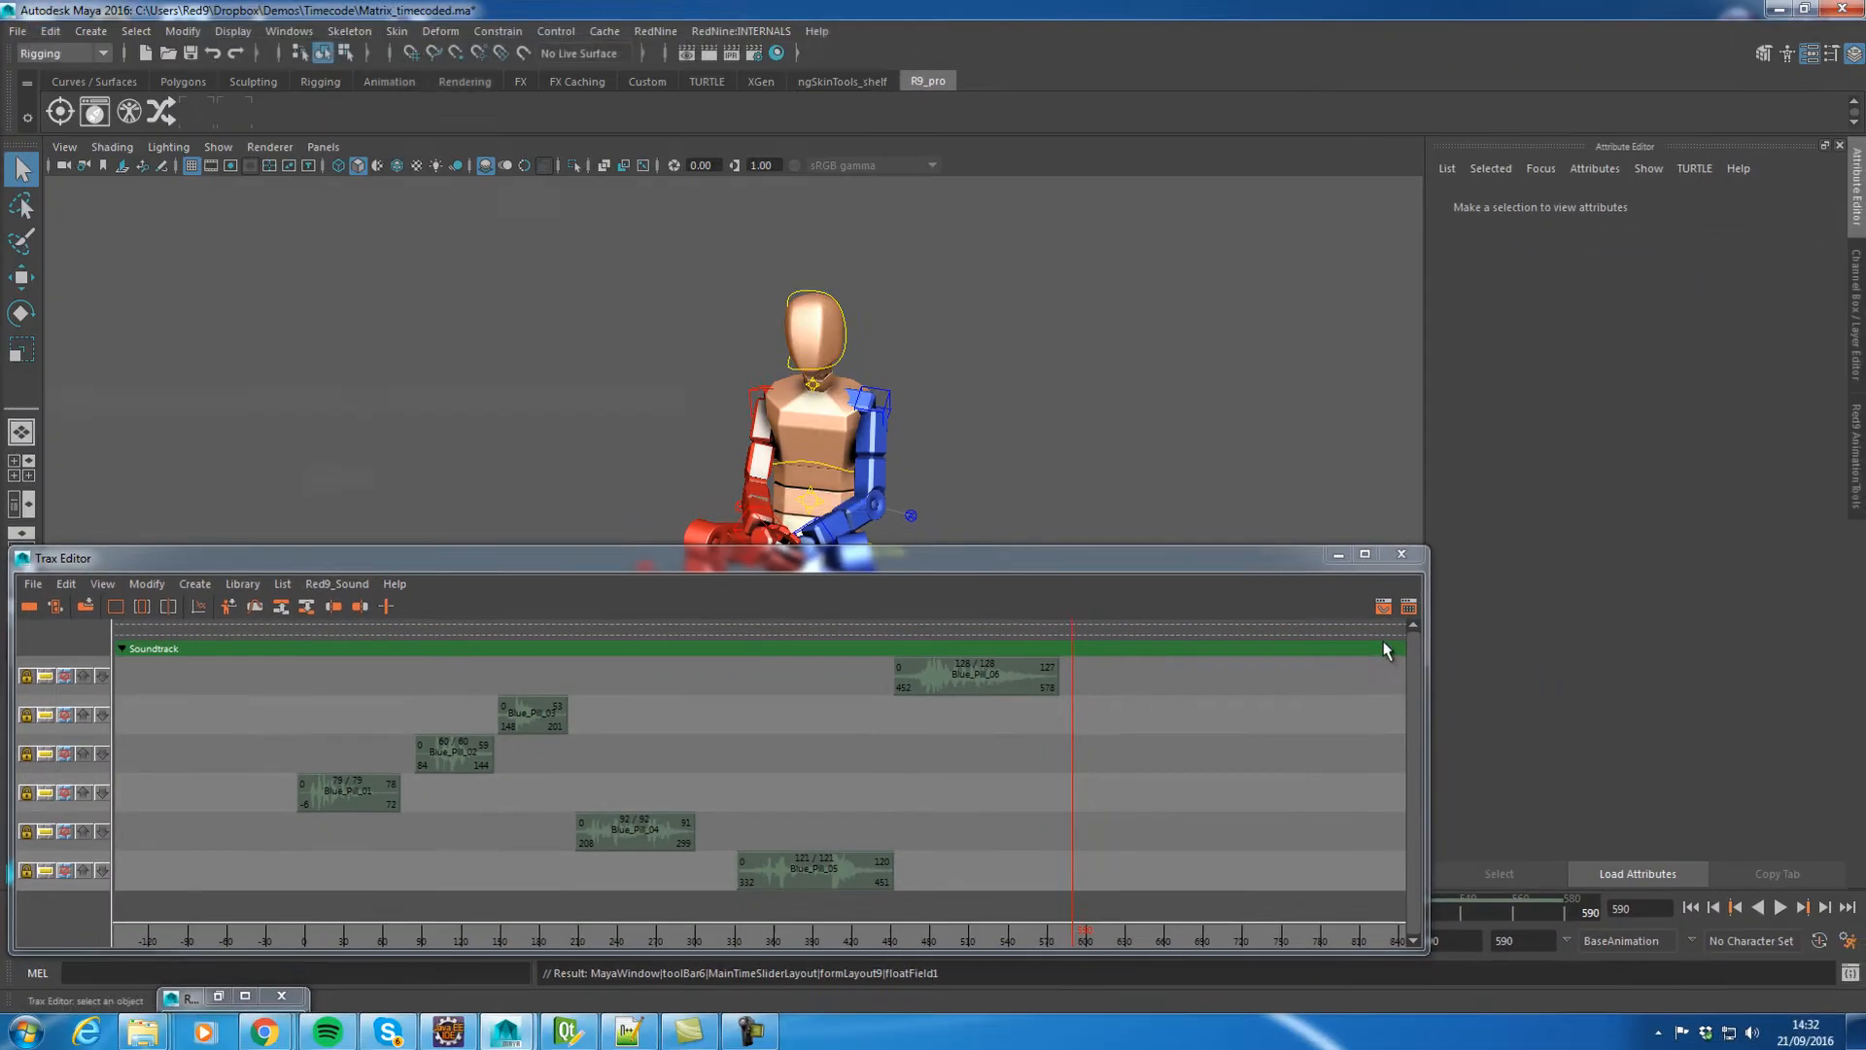
# Reopen the Exporter with the Trax Editor closed and check the three exported r9anim files in the blue_pill loop's export folder
pyautogui.click(1401, 553)
pyautogui.click(727, 30)
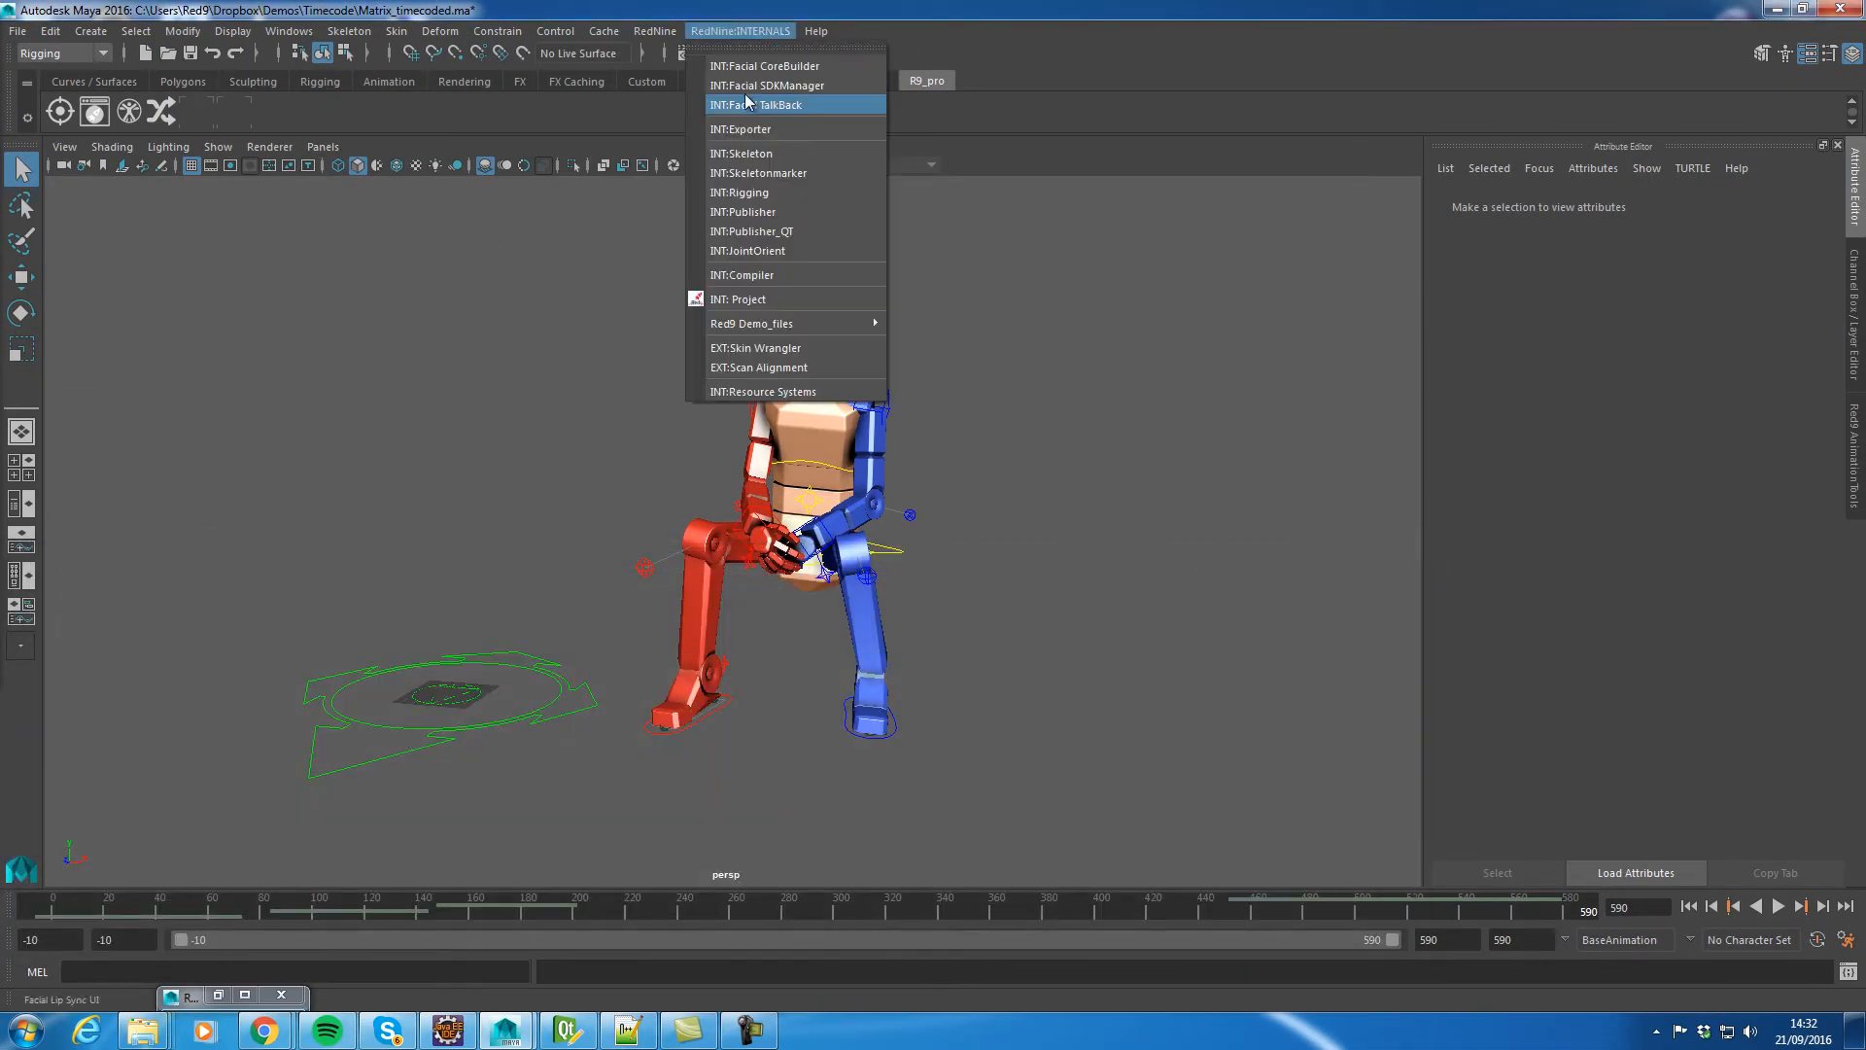
pyautogui.click(767, 134)
pyautogui.click(762, 415)
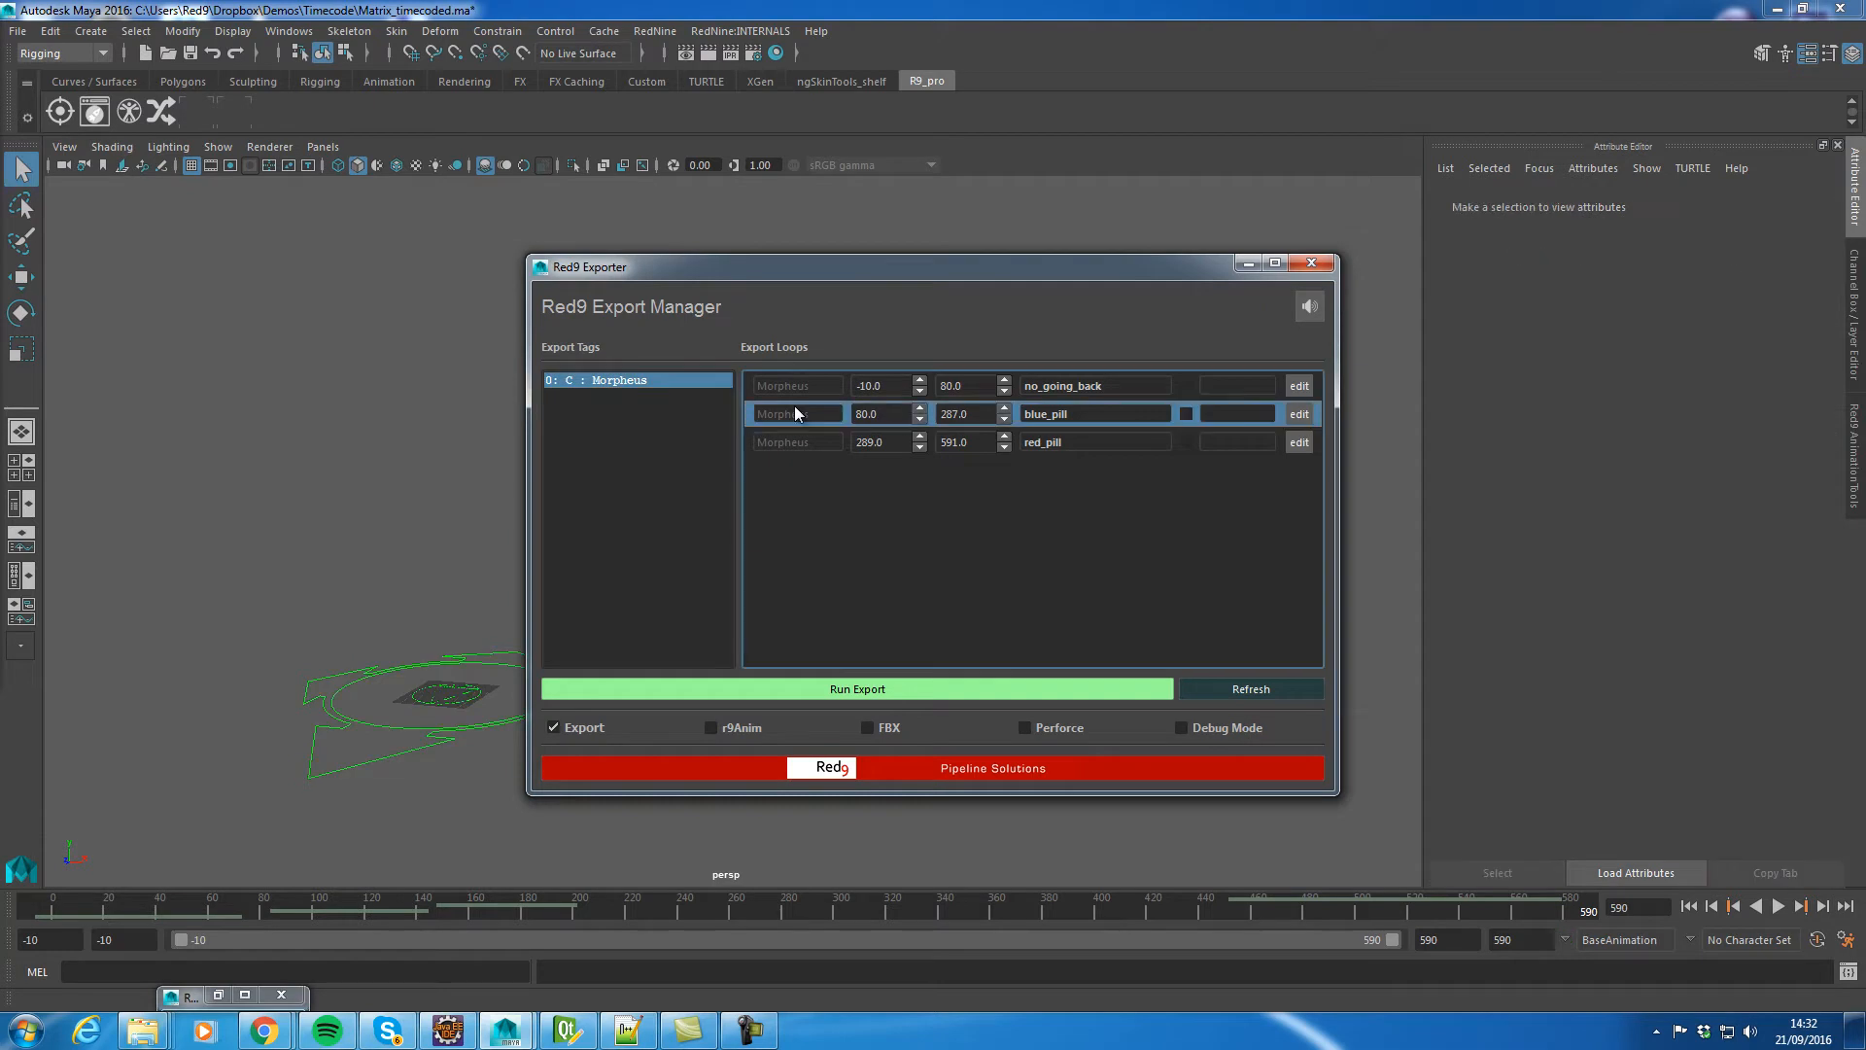
pyautogui.rightClick(795, 409)
pyautogui.click(850, 418)
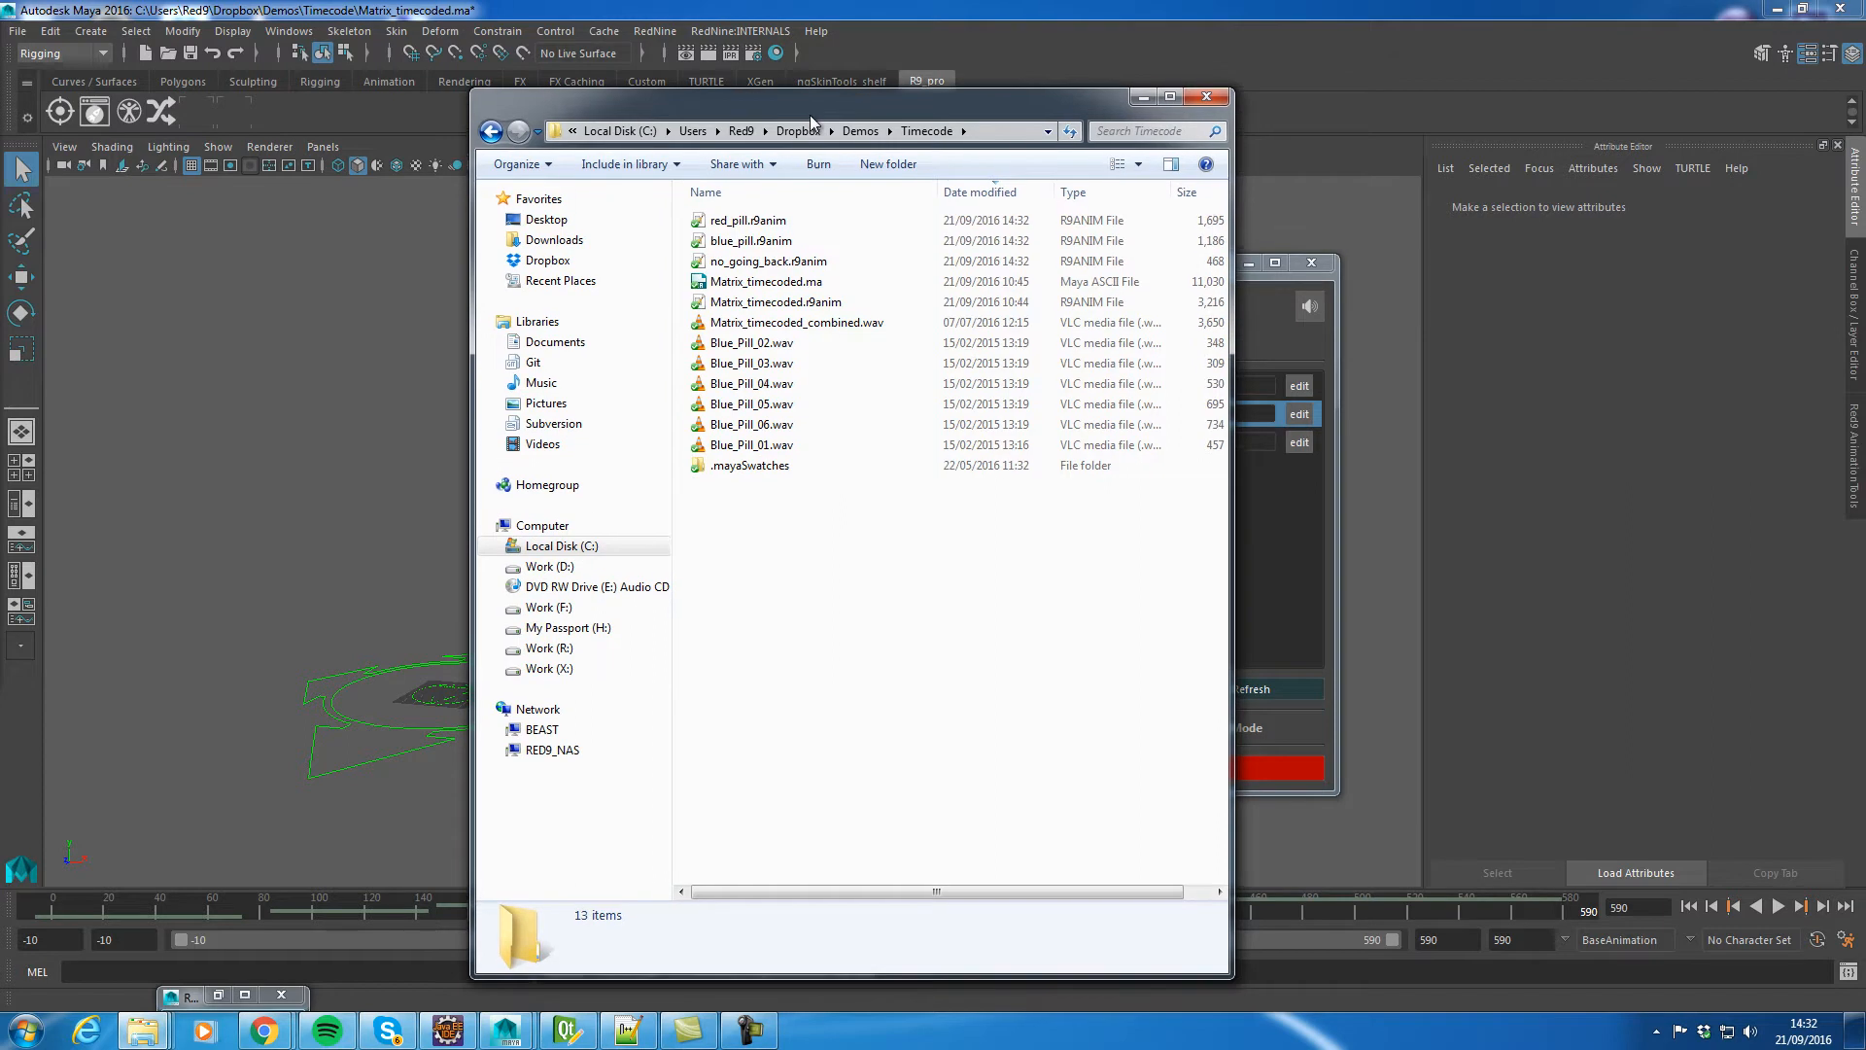
pyautogui.moveTo(838, 223); pyautogui.dragTo(838, 260)
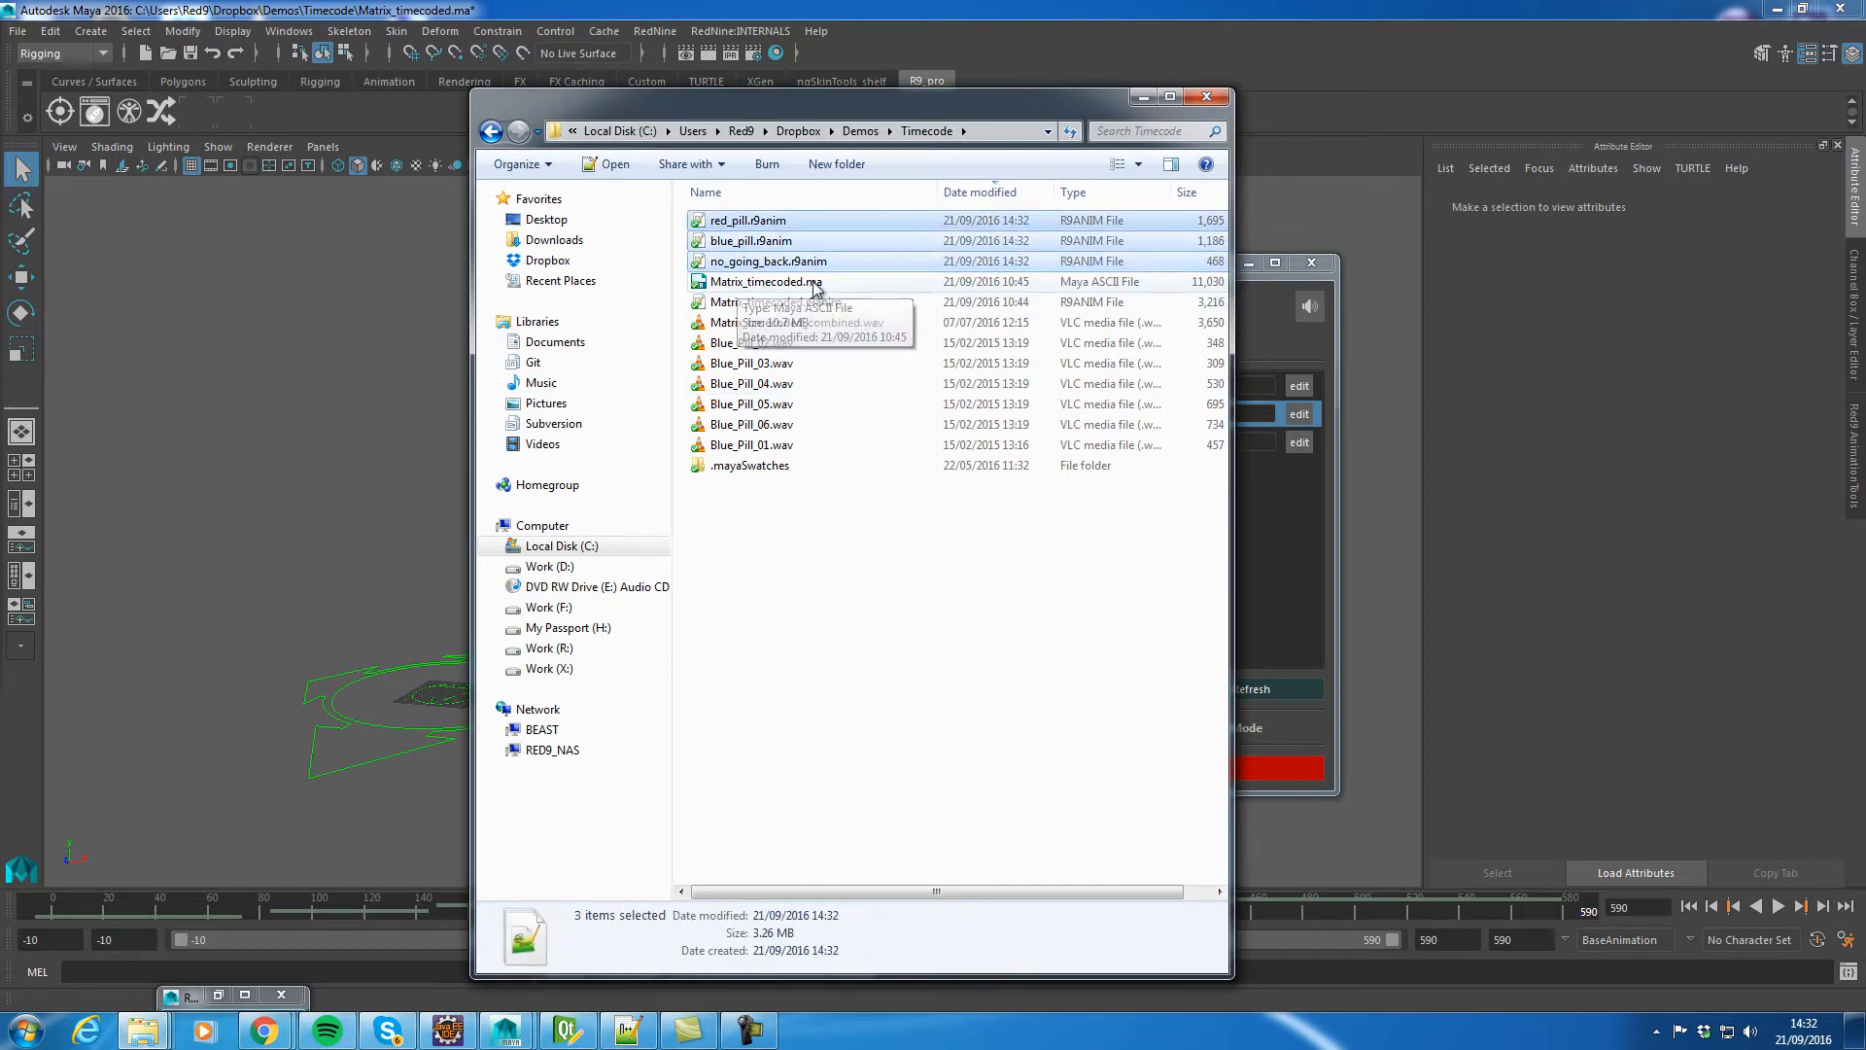
pyautogui.click(1206, 97)
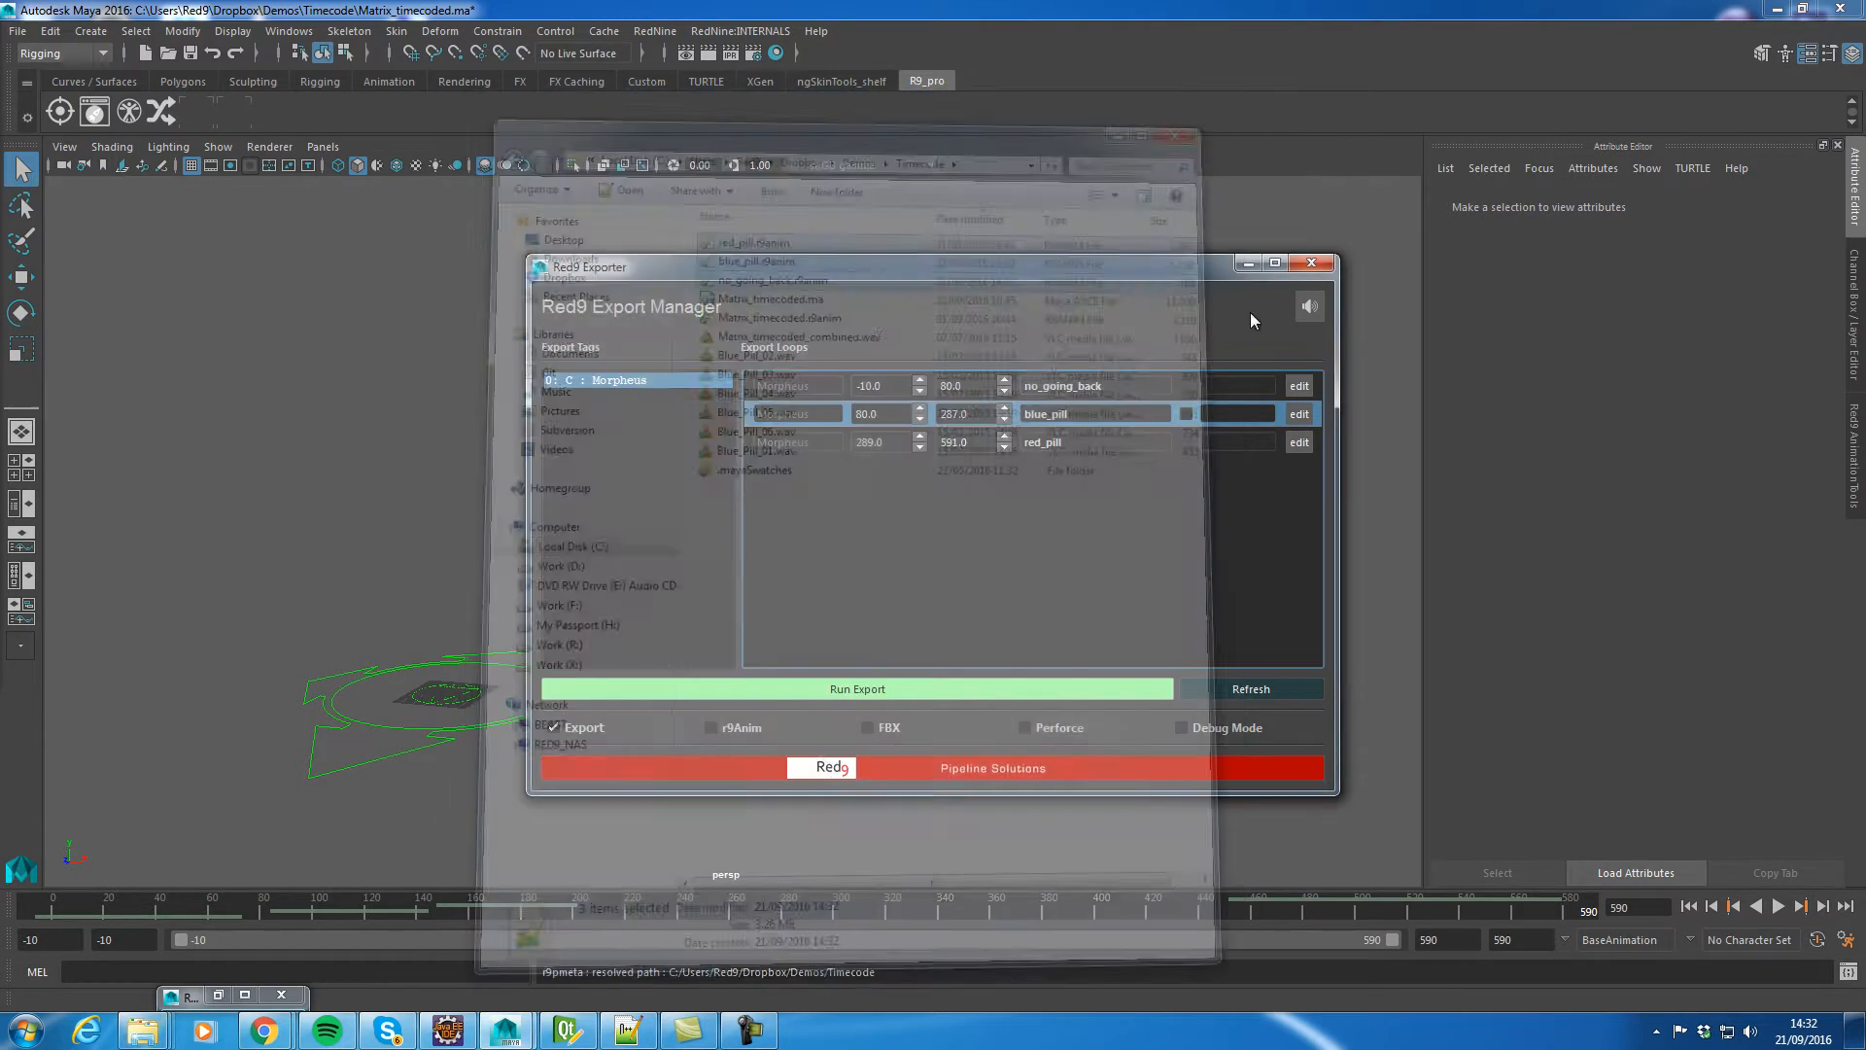
pyautogui.moveTo(1017, 272); pyautogui.dragTo(1269, 271)
# Load the standard Red9 demo RIG as a clean scene and close the Trax Editor
pyautogui.click(730, 32)
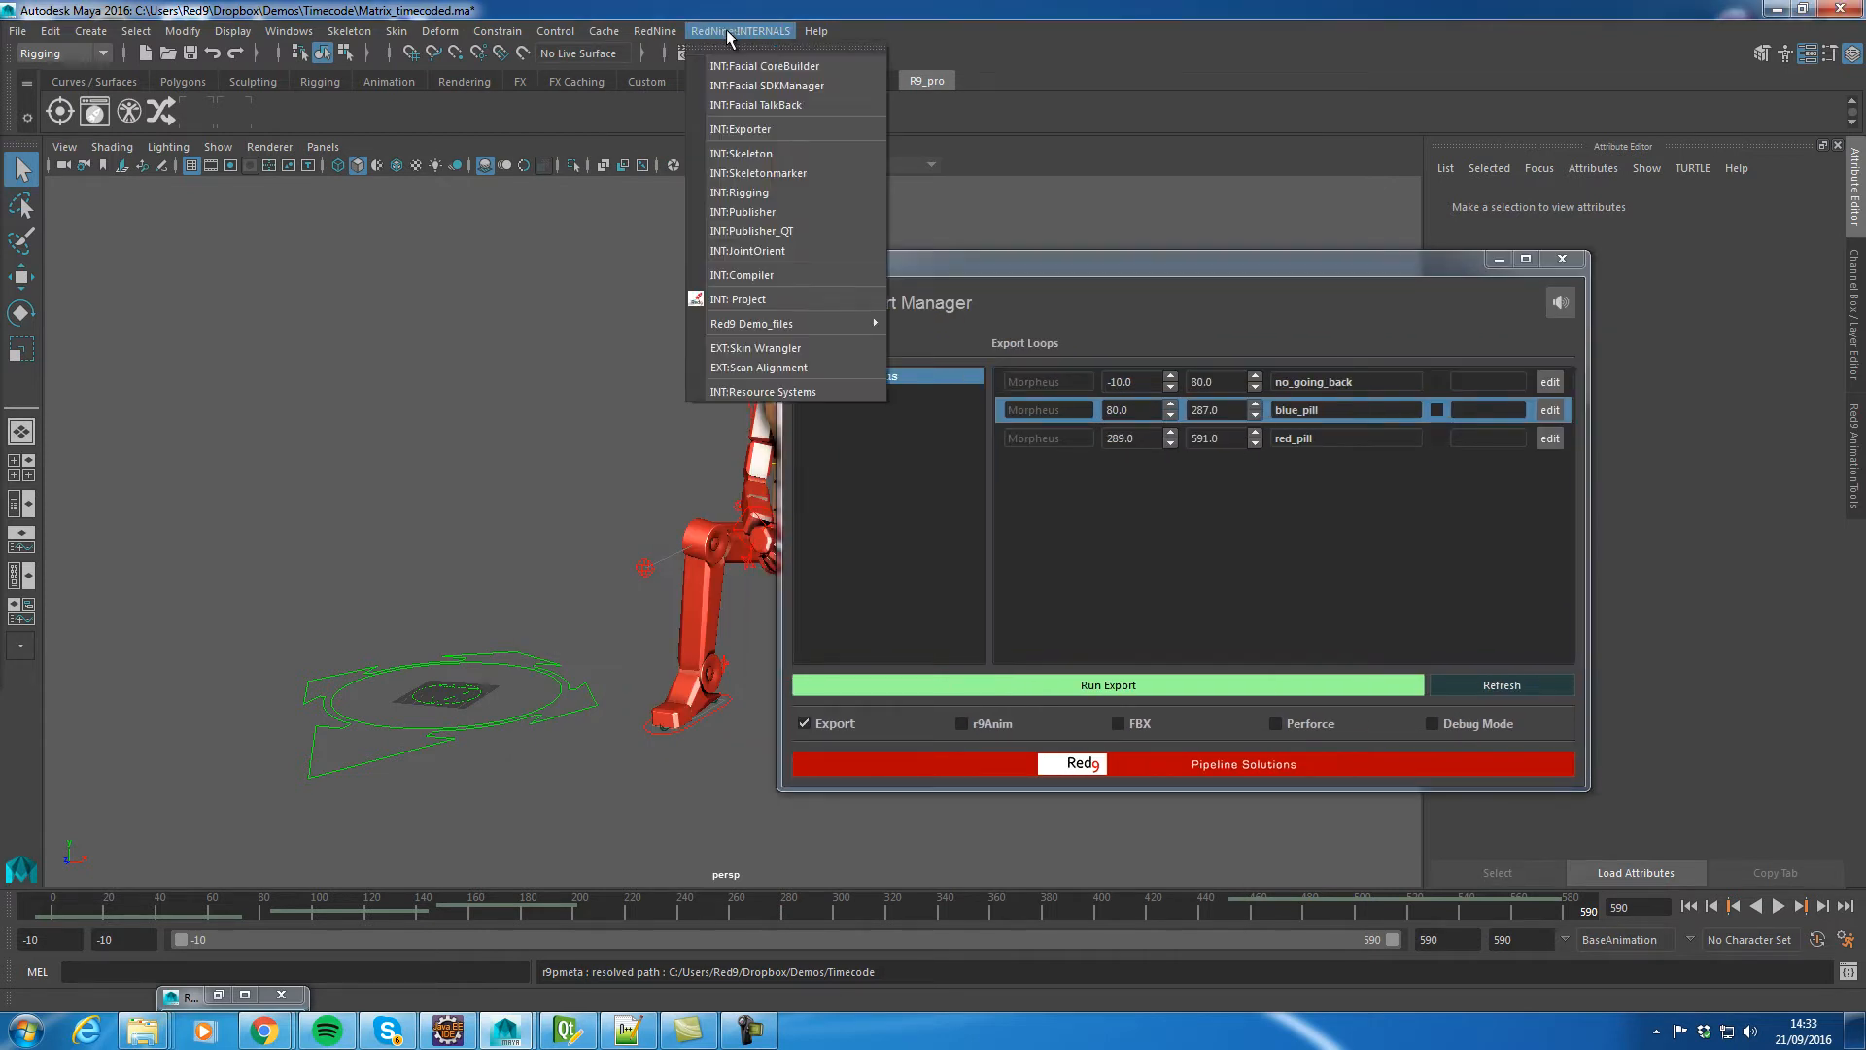
pyautogui.moveTo(778, 324)
pyautogui.moveTo(1011, 340)
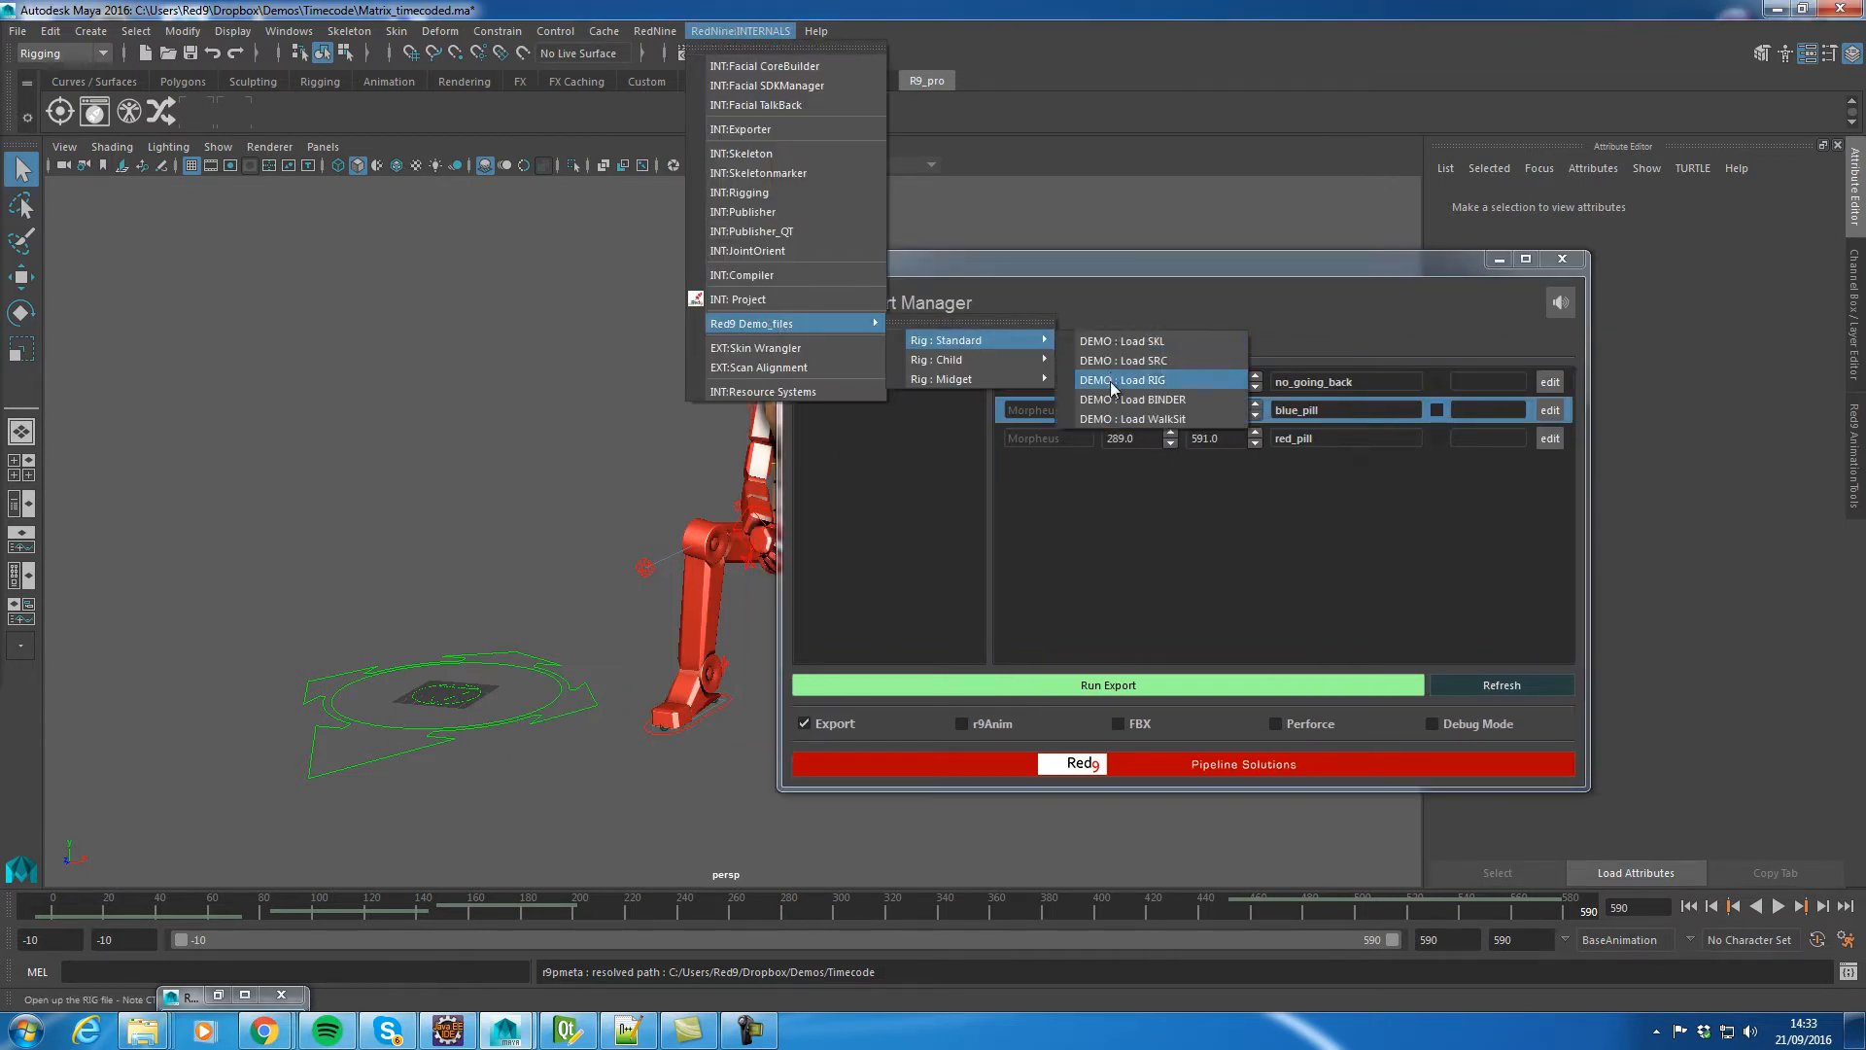
pyautogui.click(1113, 381)
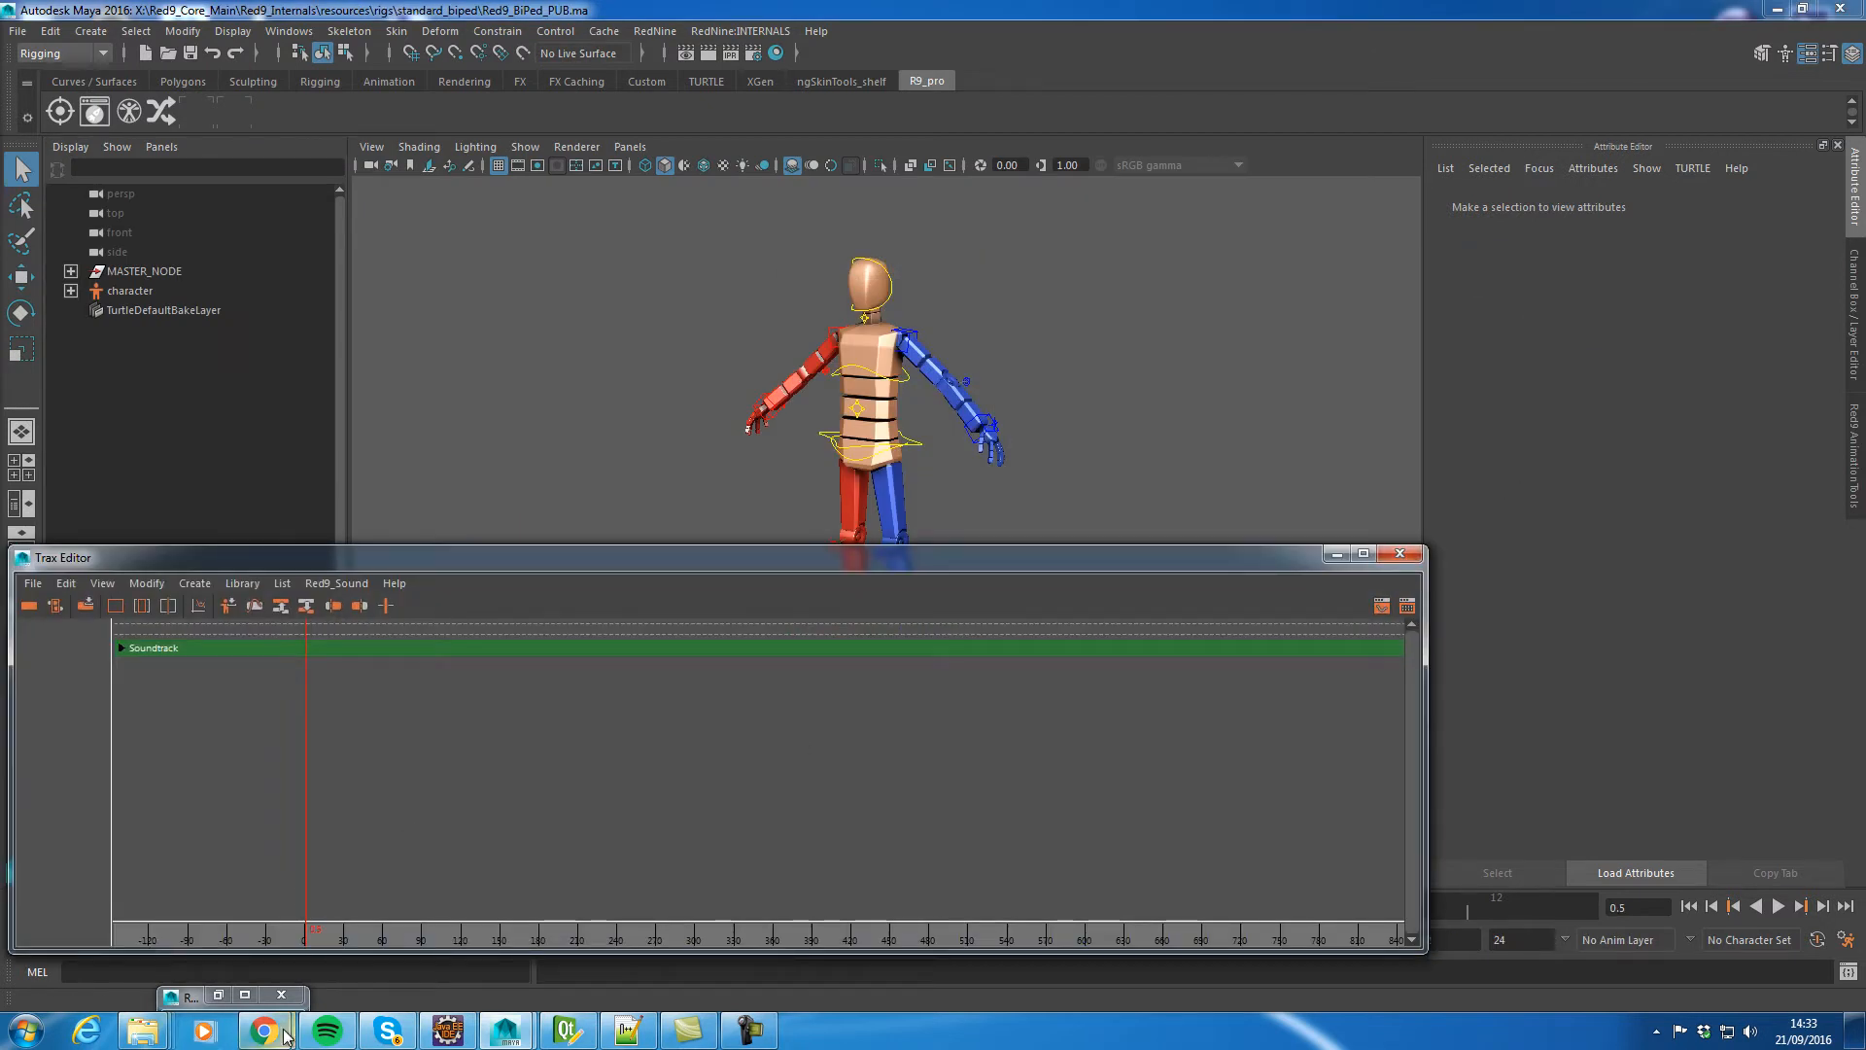
pyautogui.click(1400, 553)
# Bring the Blue_Pill_01 audio file into the timeline and show its soundtrack clip in a compact Trax Editor window
pyautogui.moveTo(138, 1032)
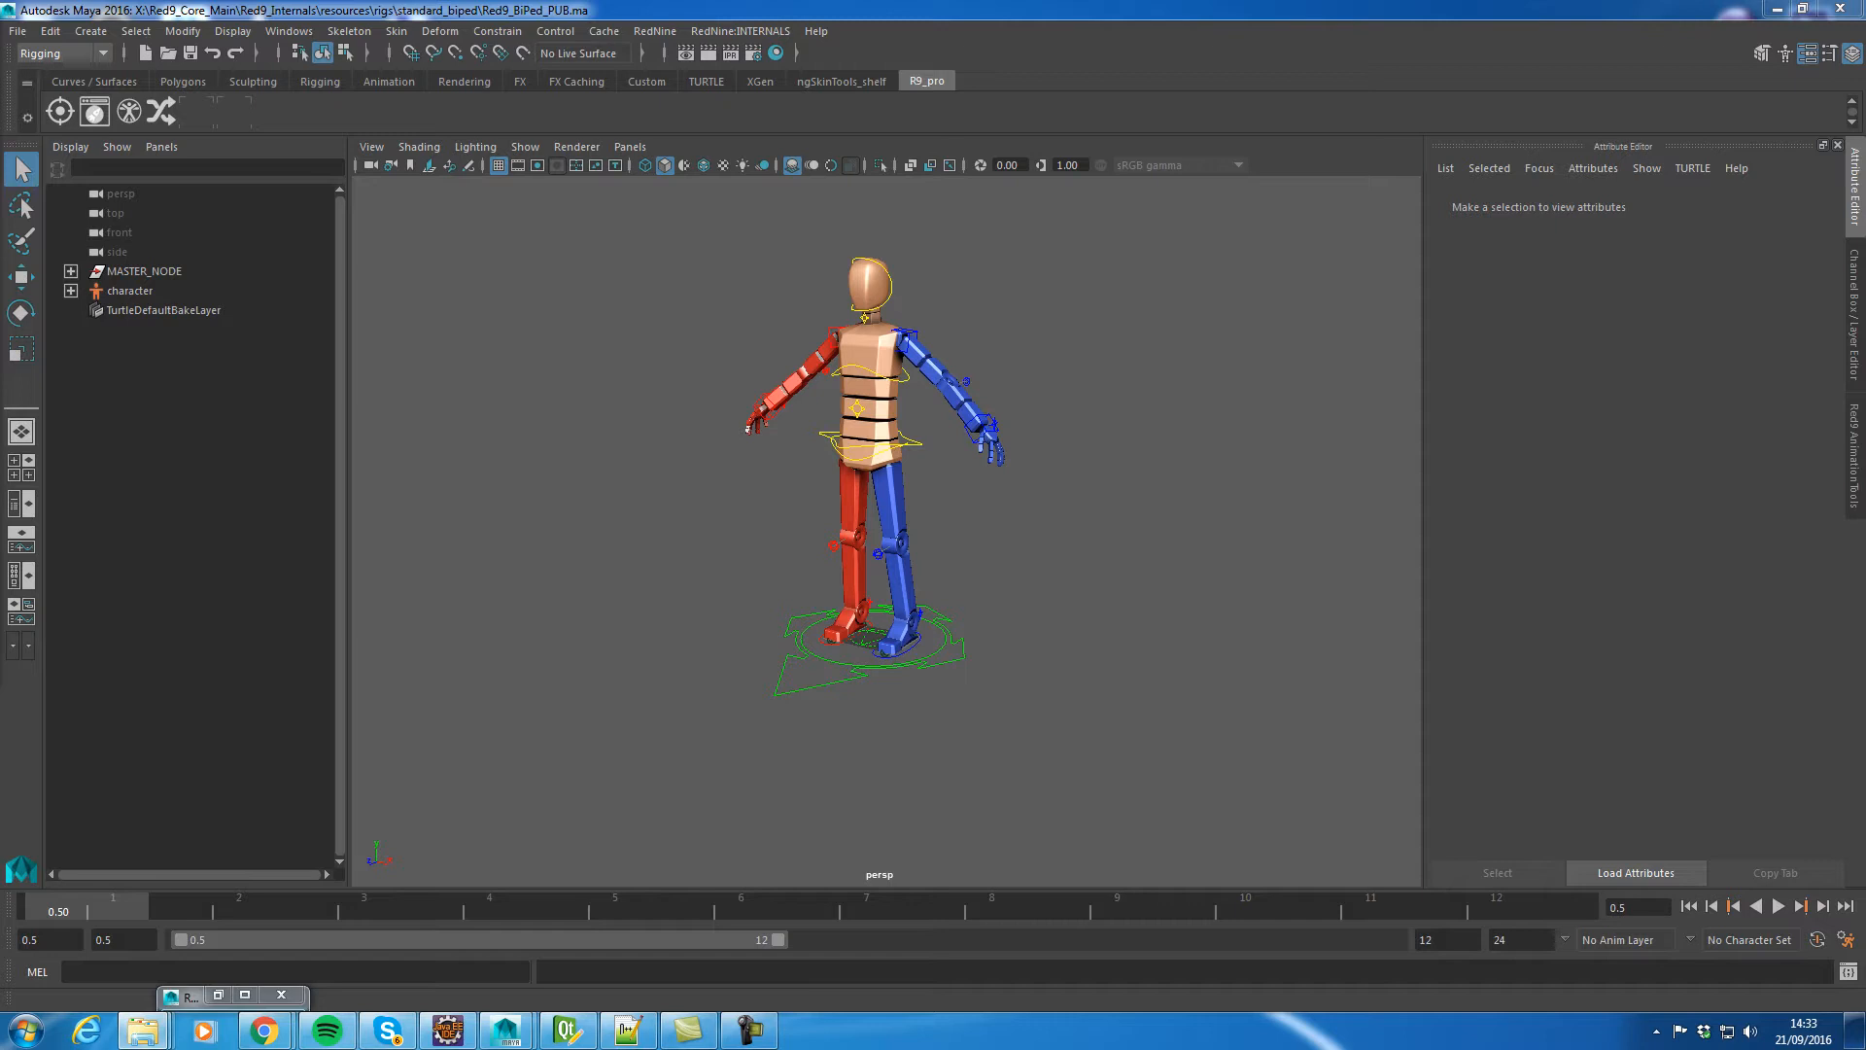
pyautogui.moveTo(541, 971); pyautogui.dragTo(541, 913)
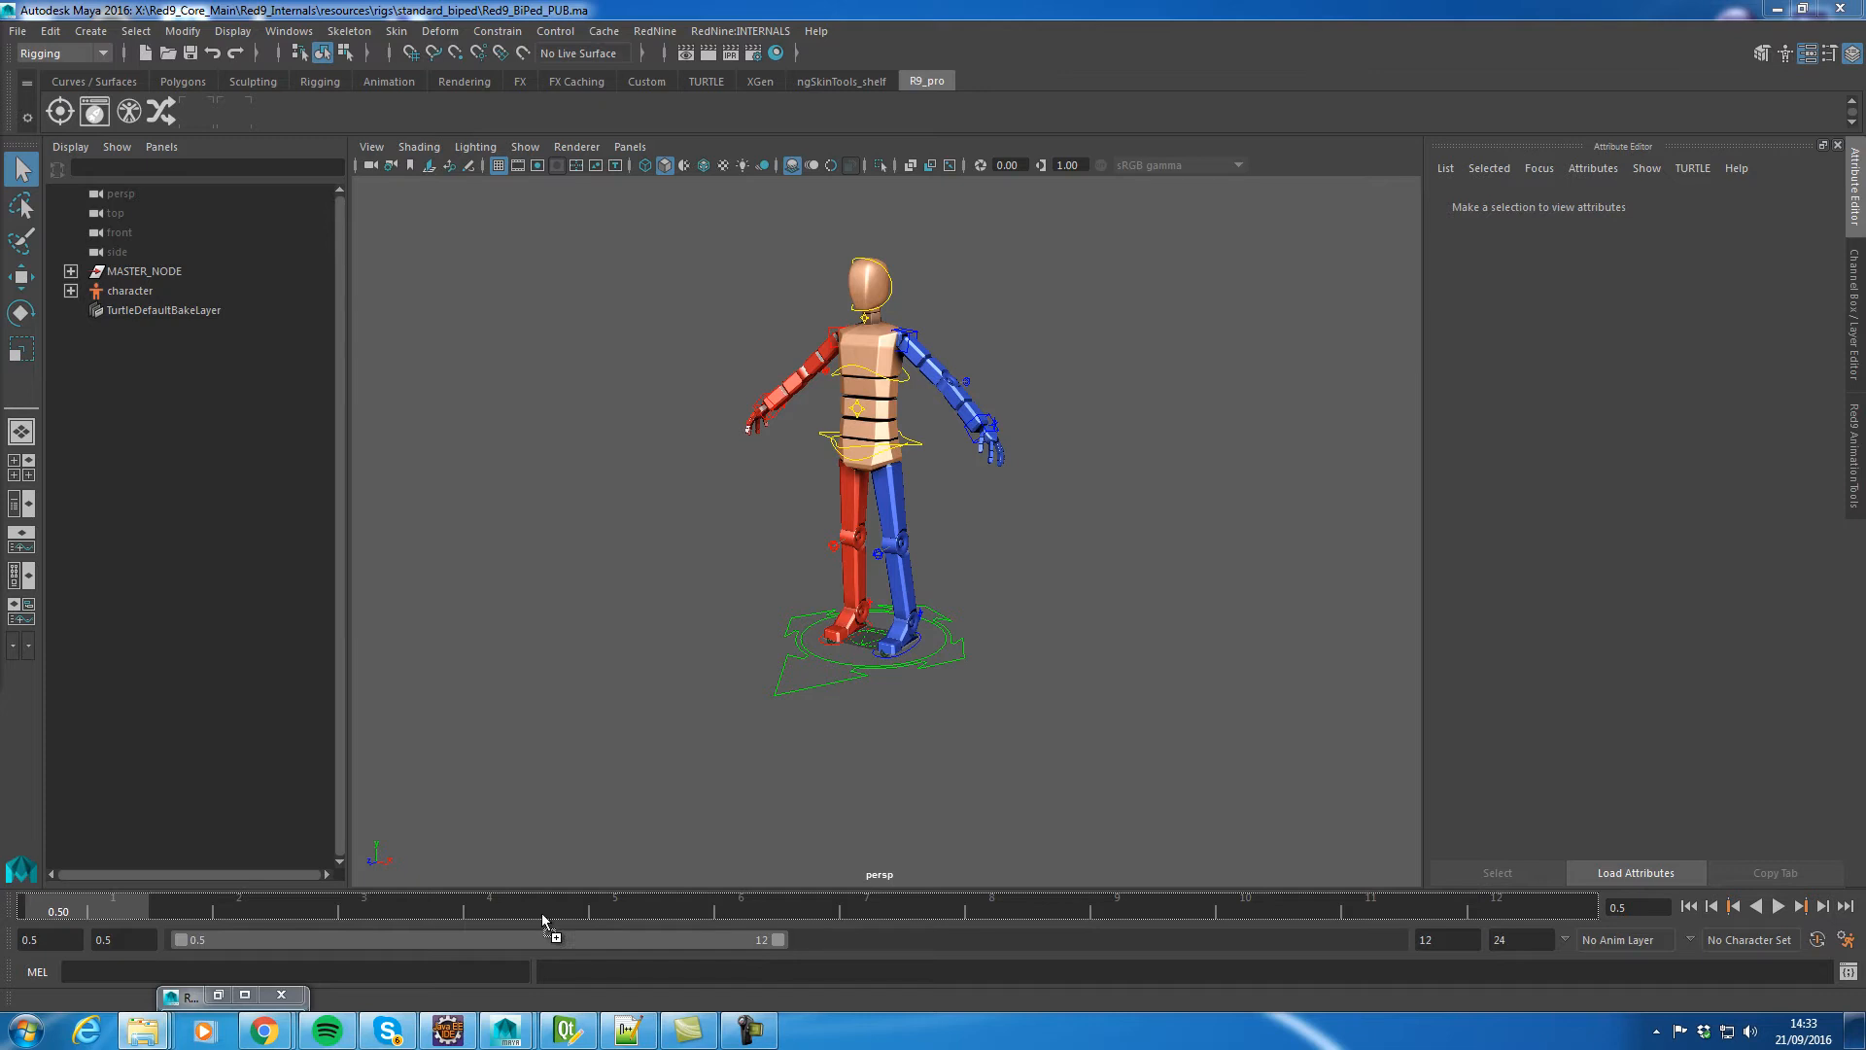
pyautogui.click(288, 30)
pyautogui.click(18, 30)
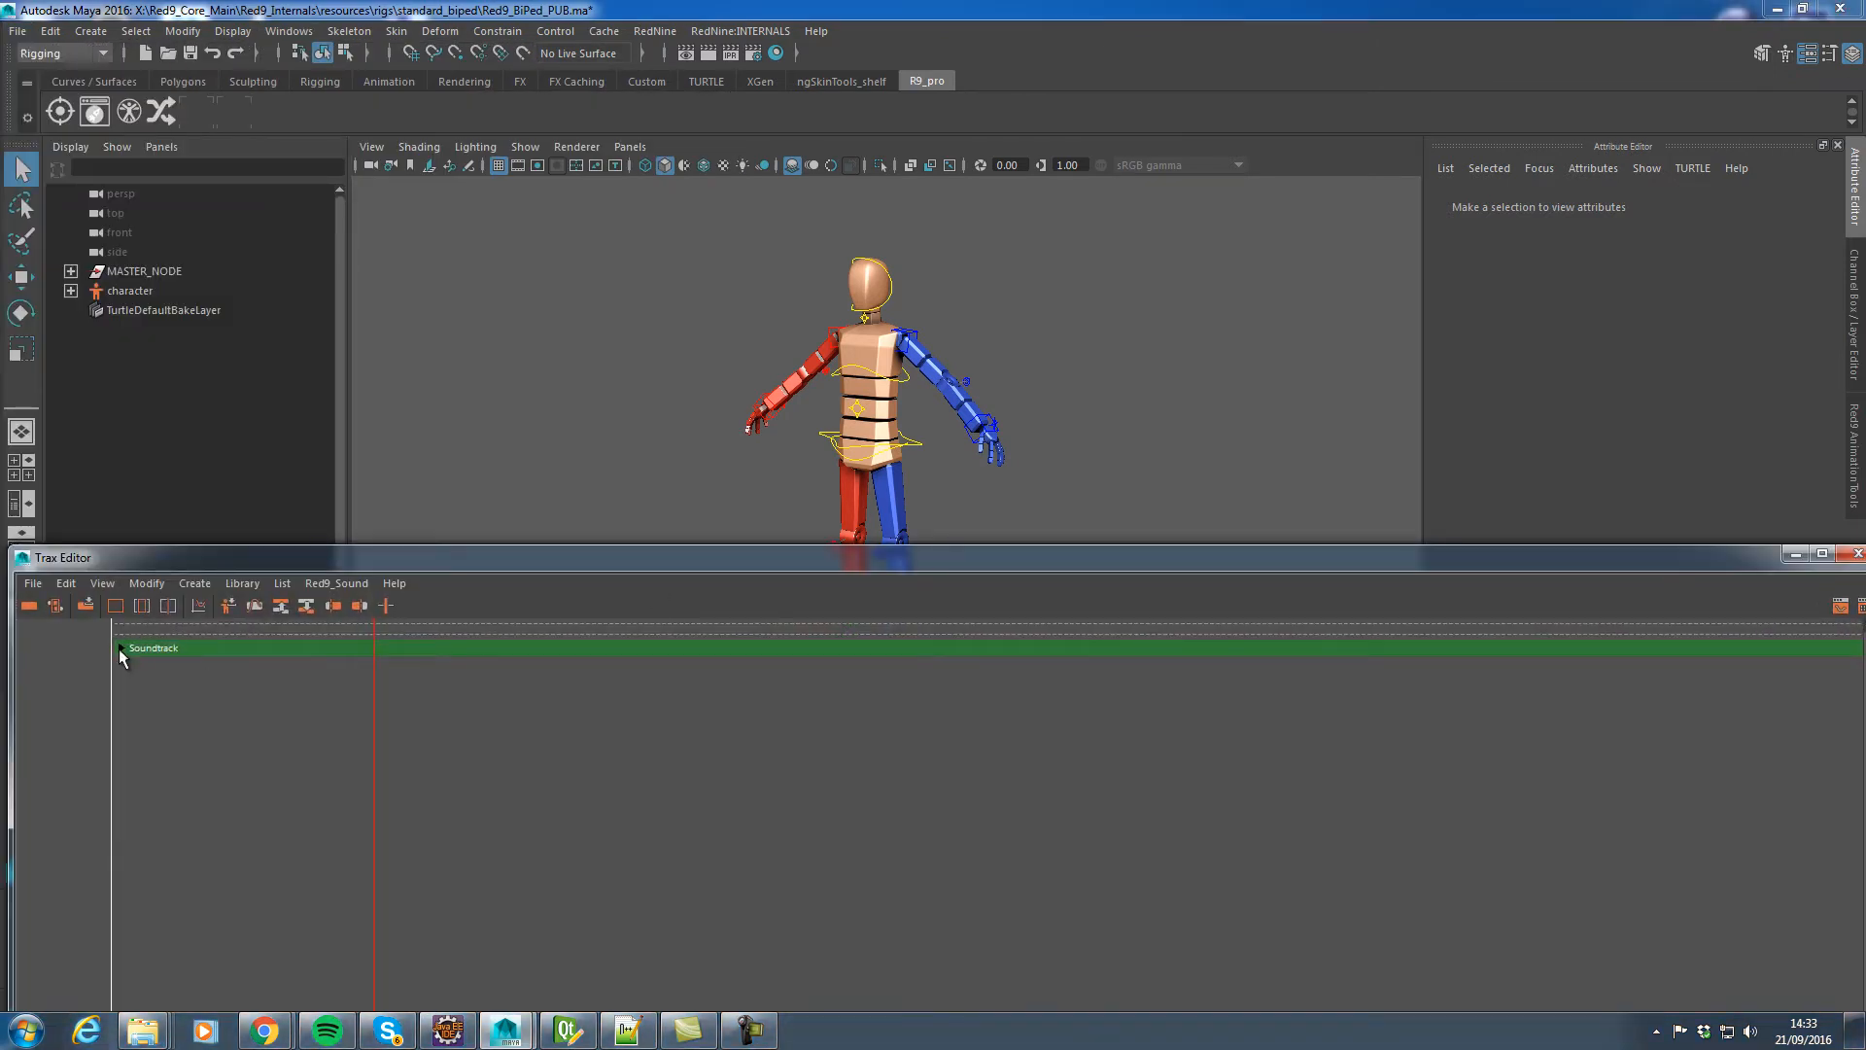
pyautogui.click(121, 649)
pyautogui.moveTo(12, 549); pyautogui.dragTo(972, 279)
pyautogui.moveTo(1203, 279); pyautogui.dragTo(872, 537)
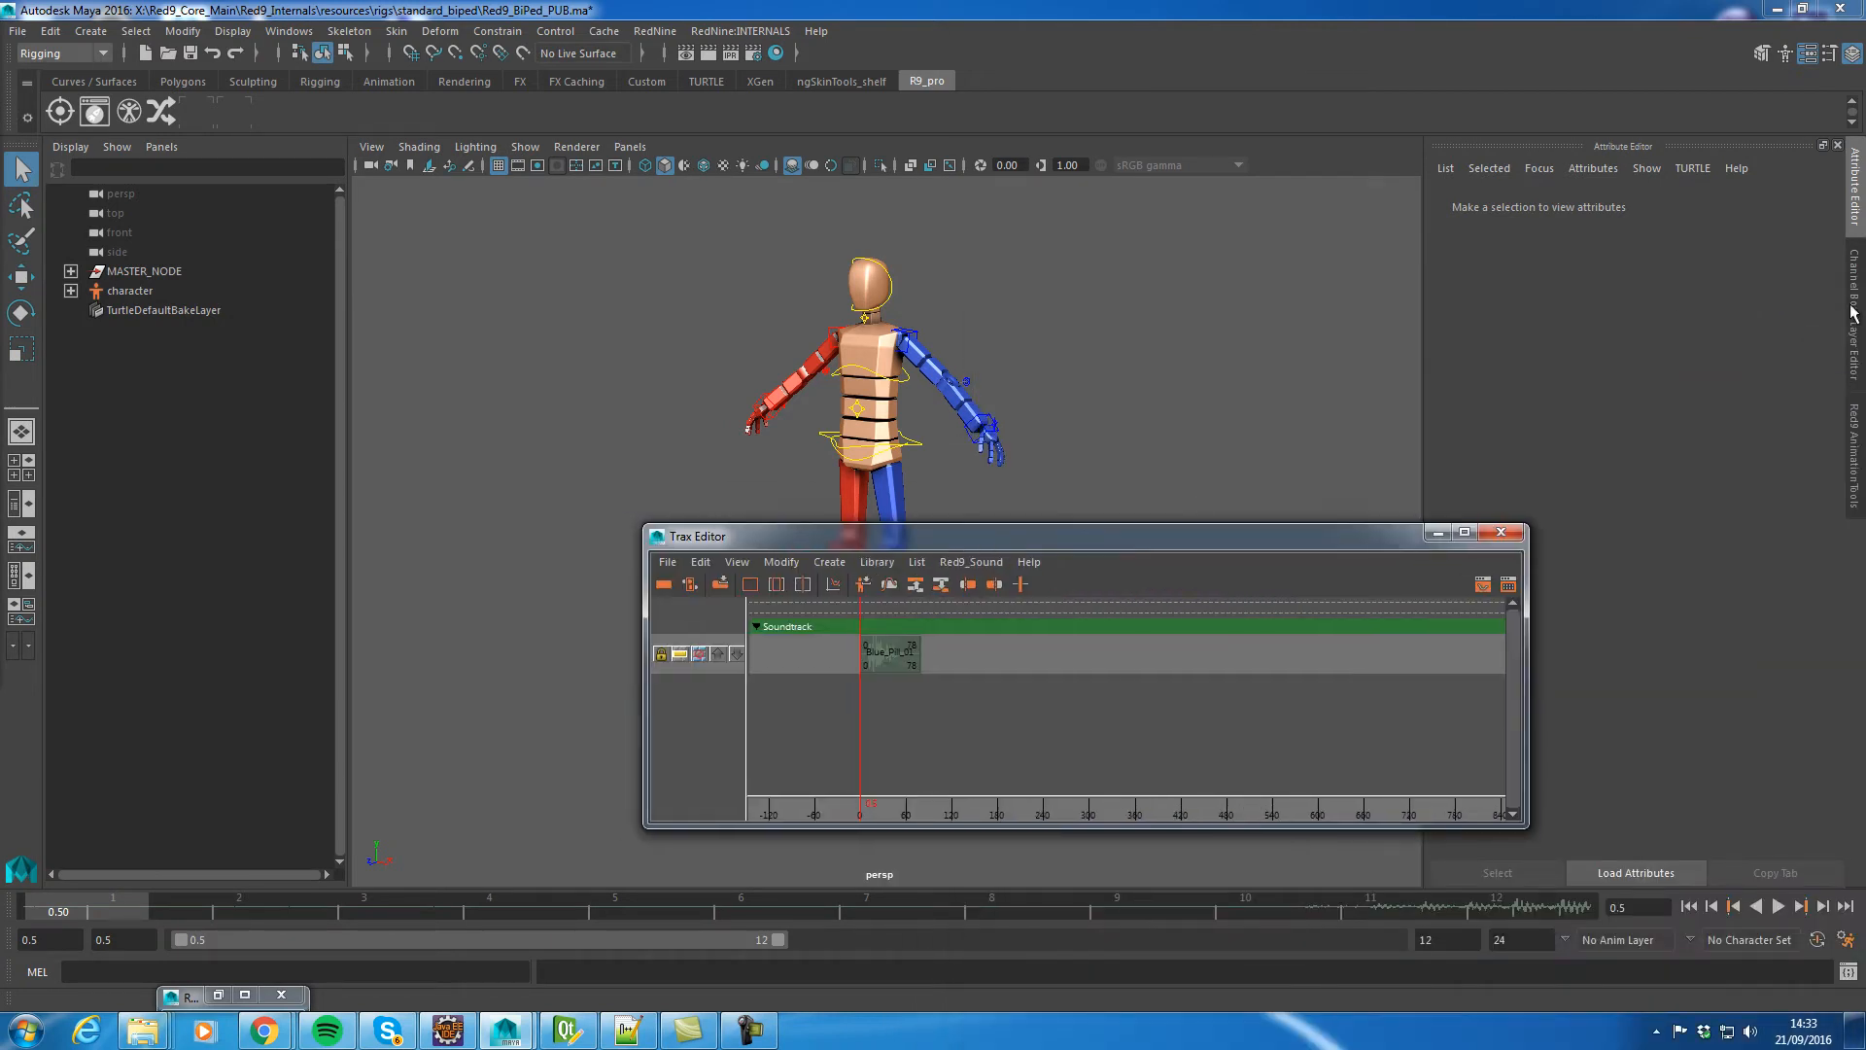
# Show the Channel Box, extend the playback range to frame 24 and scrub the audio to frame 12
pyautogui.click(1851, 309)
pyautogui.moveTo(1175, 534); pyautogui.dragTo(1726, 570)
pyautogui.keyDown('alt'); pyautogui.moveTo(1009, 571); pyautogui.dragTo(787, 678, button='middle'); pyautogui.keyUp('alt')
pyautogui.keyDown('alt'); pyautogui.moveTo(787, 678); pyautogui.dragTo(600, 876, button='right'); pyautogui.keyUp('alt')
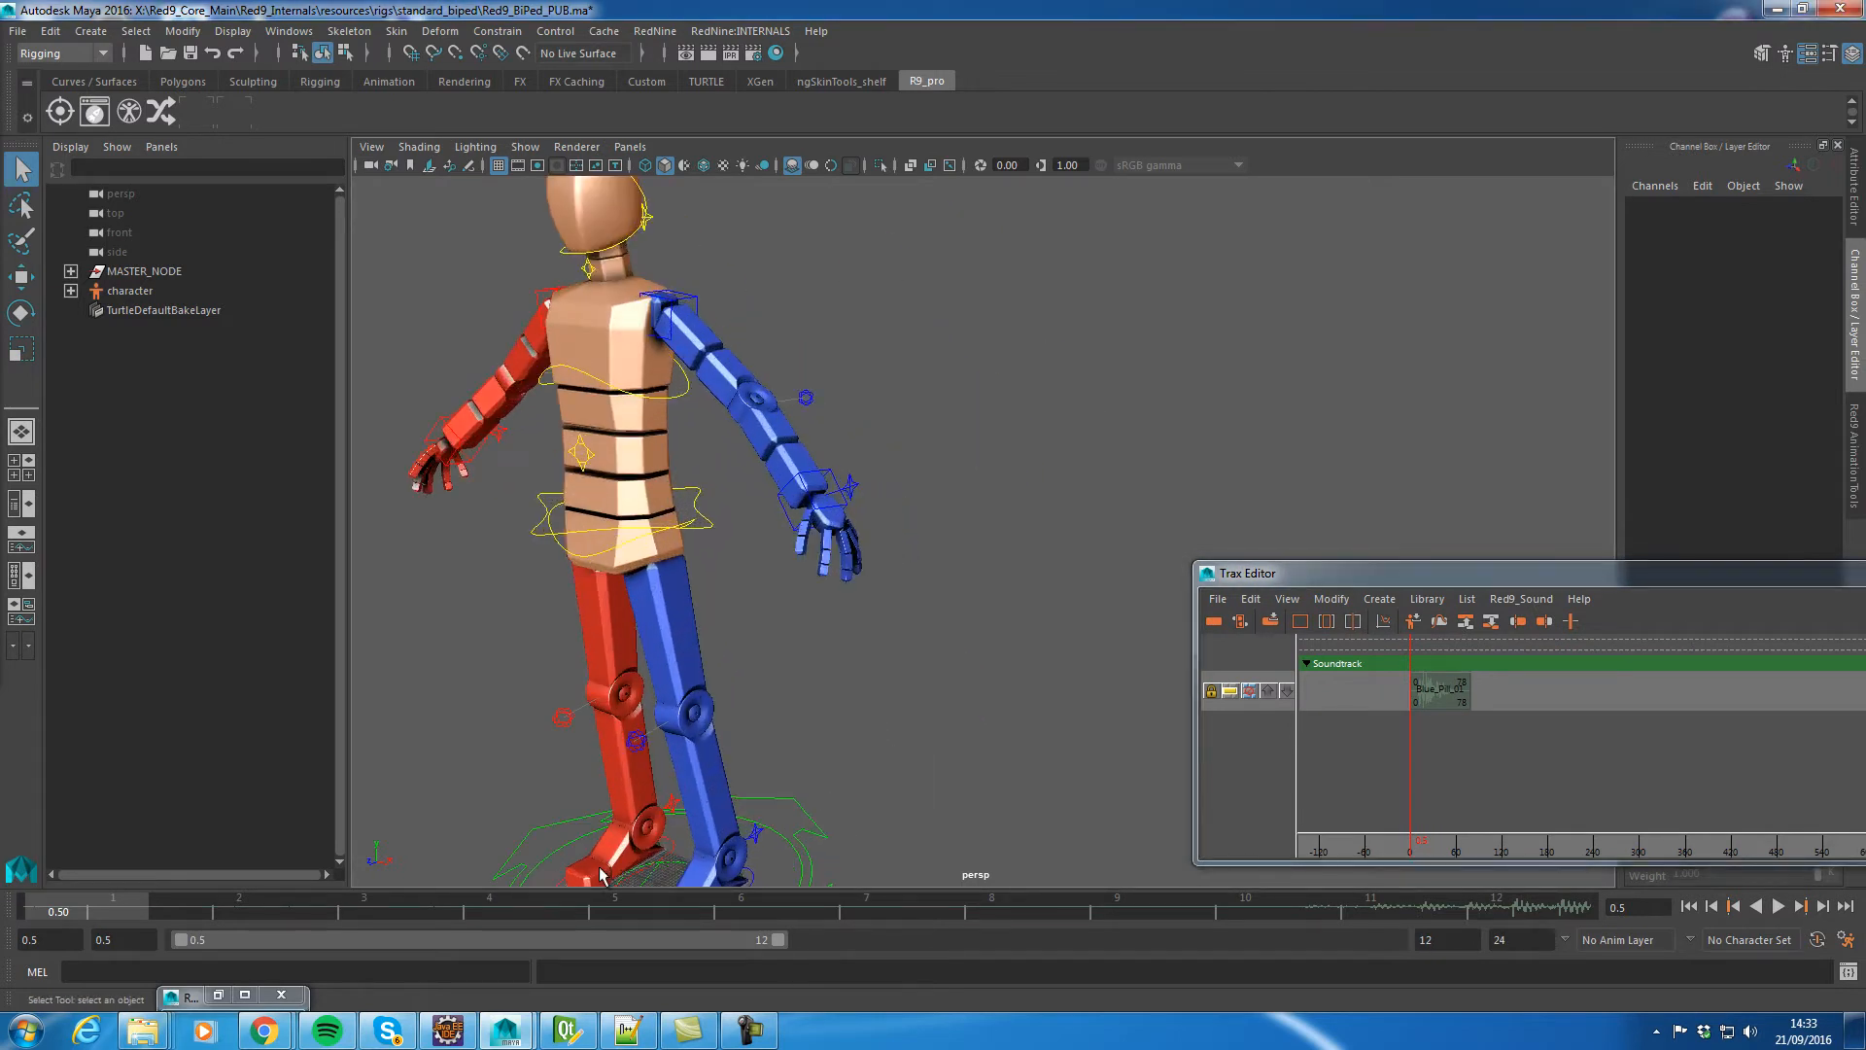
pyautogui.doubleClick(627, 940)
pyautogui.moveTo(776, 907); pyautogui.dragTo(668, 920)
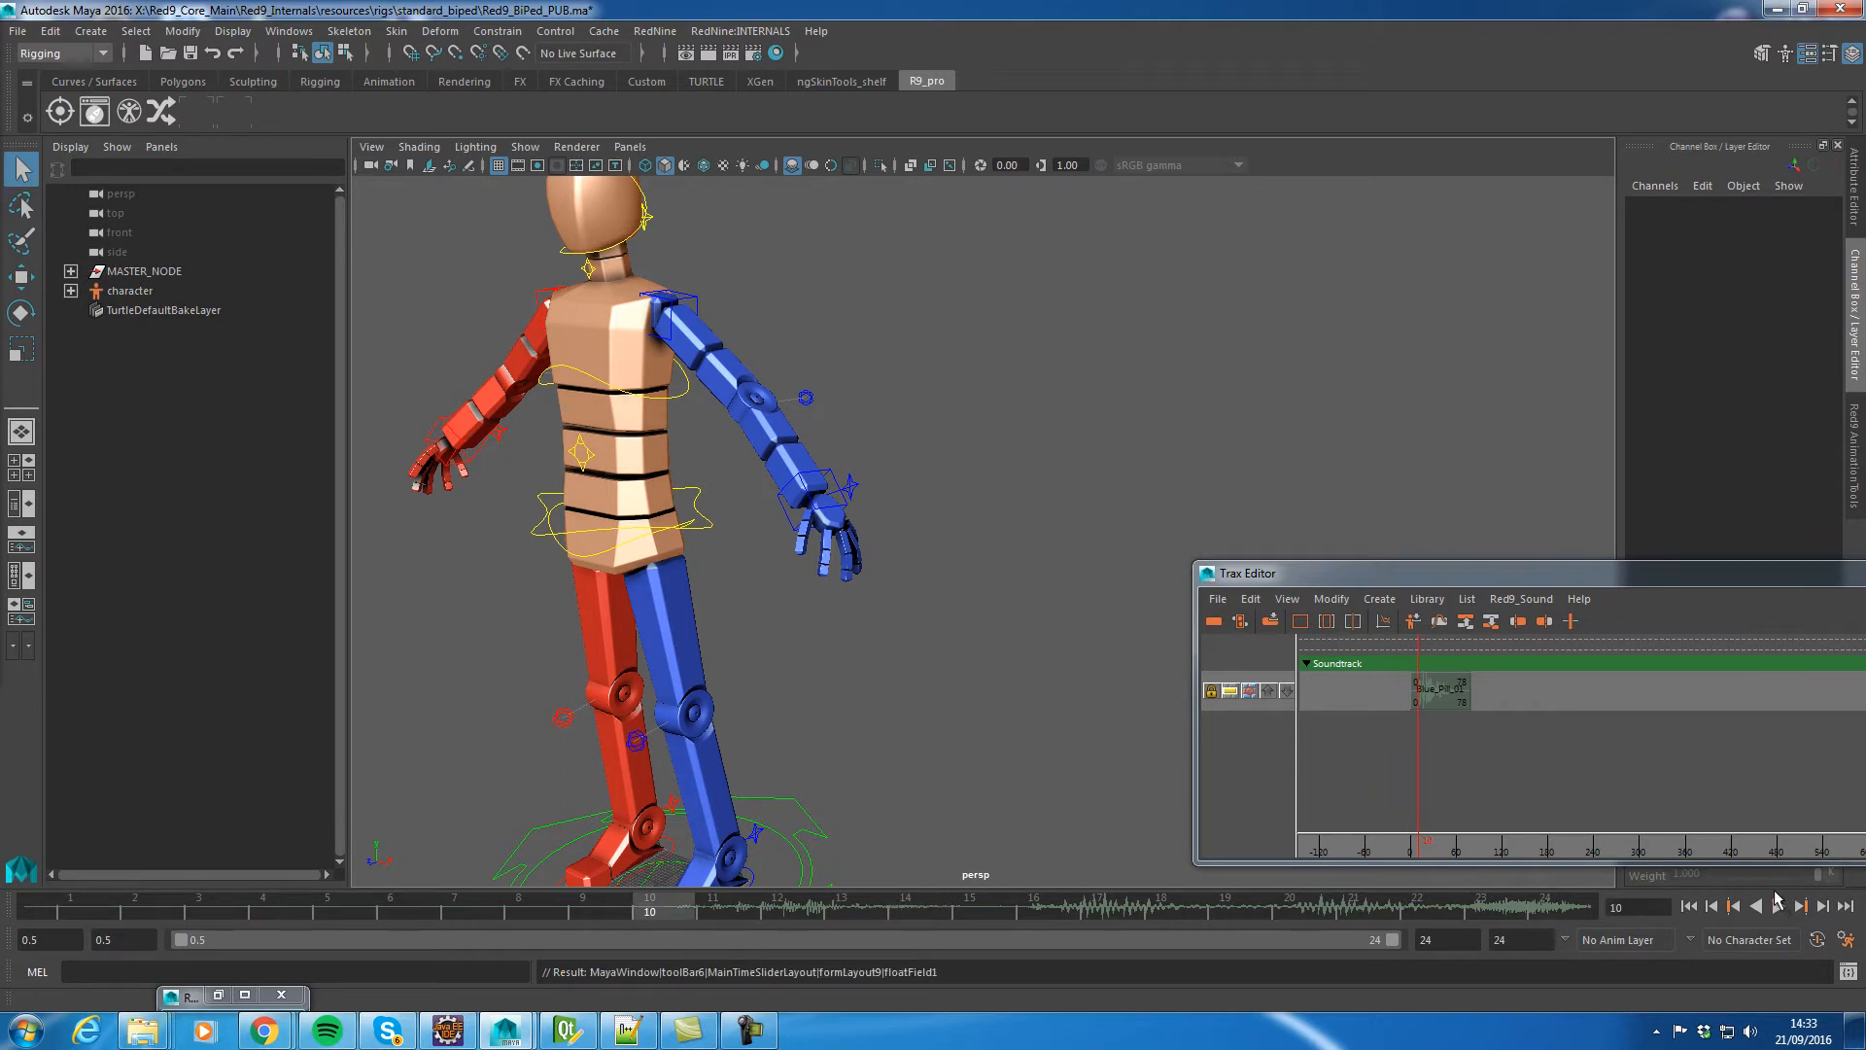
pyautogui.click(1800, 906)
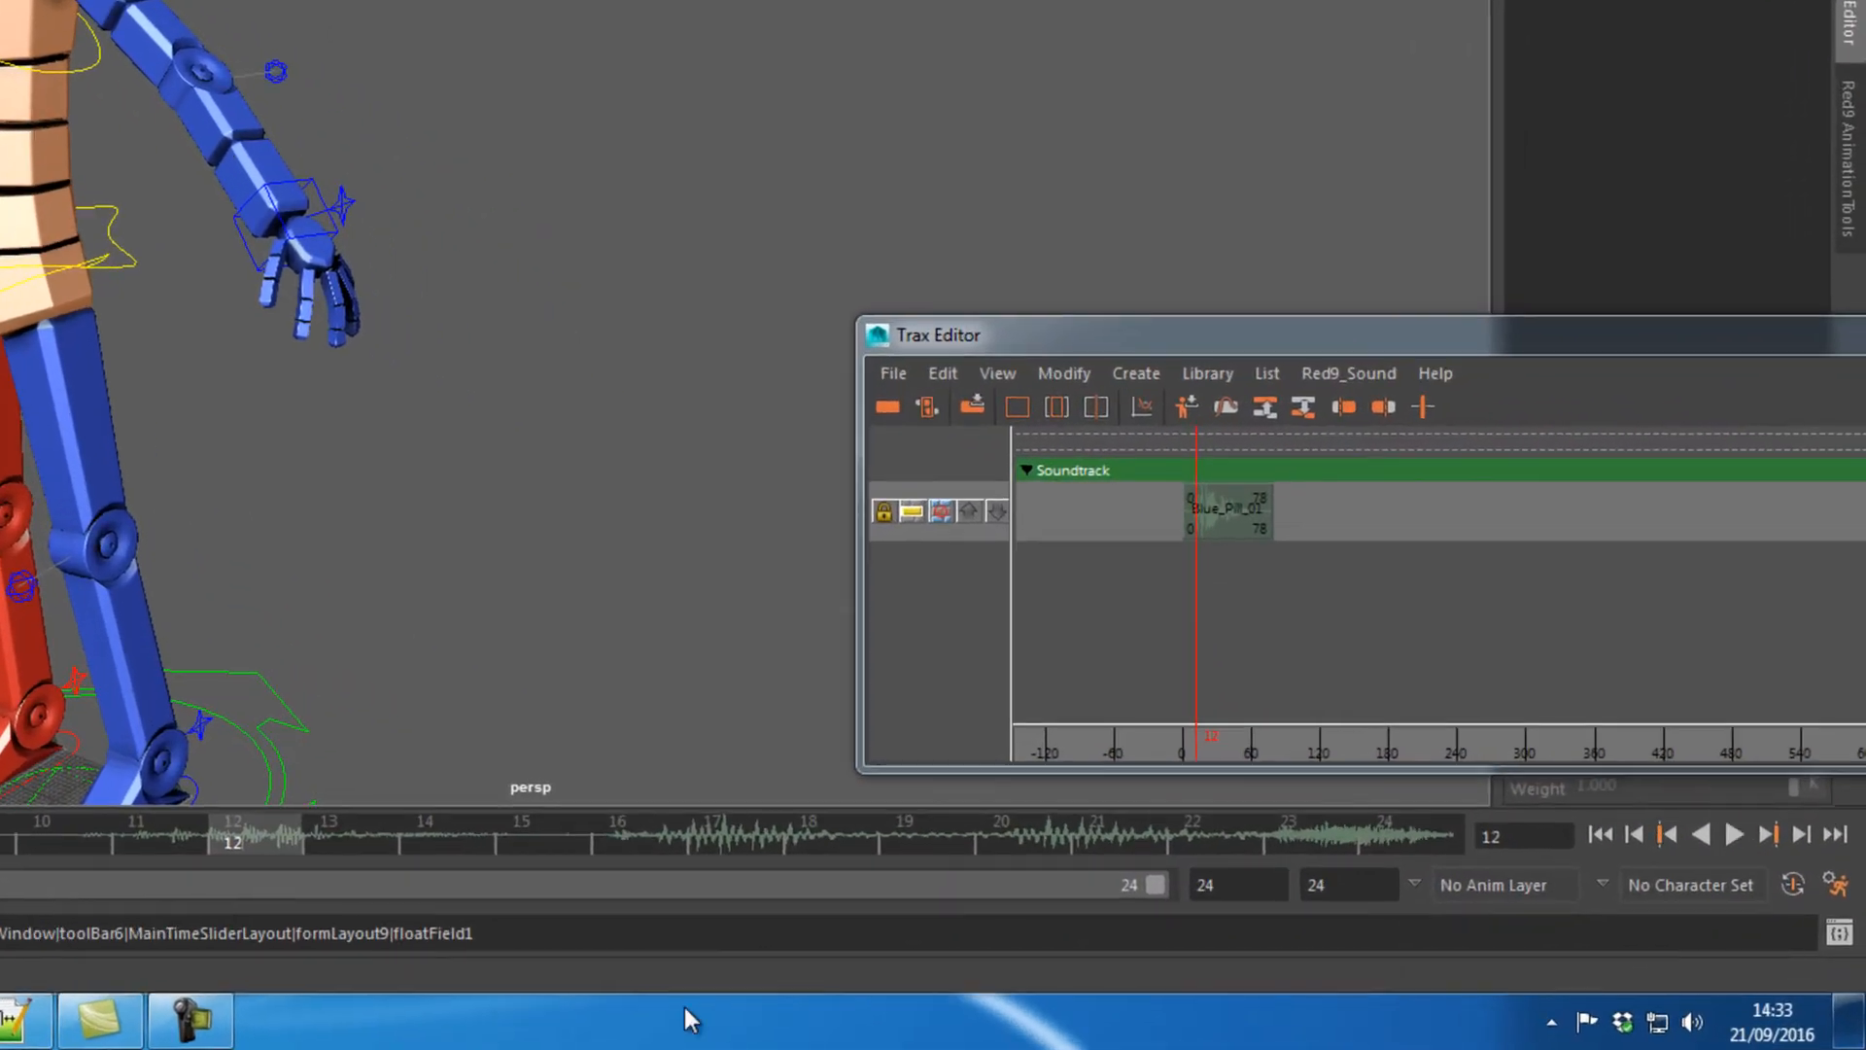
# Move the Blue_Pill_01 clip to start at frame 93 in the Trax Editor and place the window beside the rig
pyautogui.scroll(-3, 345, 215)
pyautogui.scroll(-4, 1213, 444)
pyautogui.moveTo(1215, 352); pyautogui.dragTo(652, 358)
pyautogui.scroll(5, 900, 541)
pyautogui.moveTo(535, 536); pyautogui.dragTo(662, 525)
pyautogui.moveTo(717, 522); pyautogui.dragTo(672, 522)
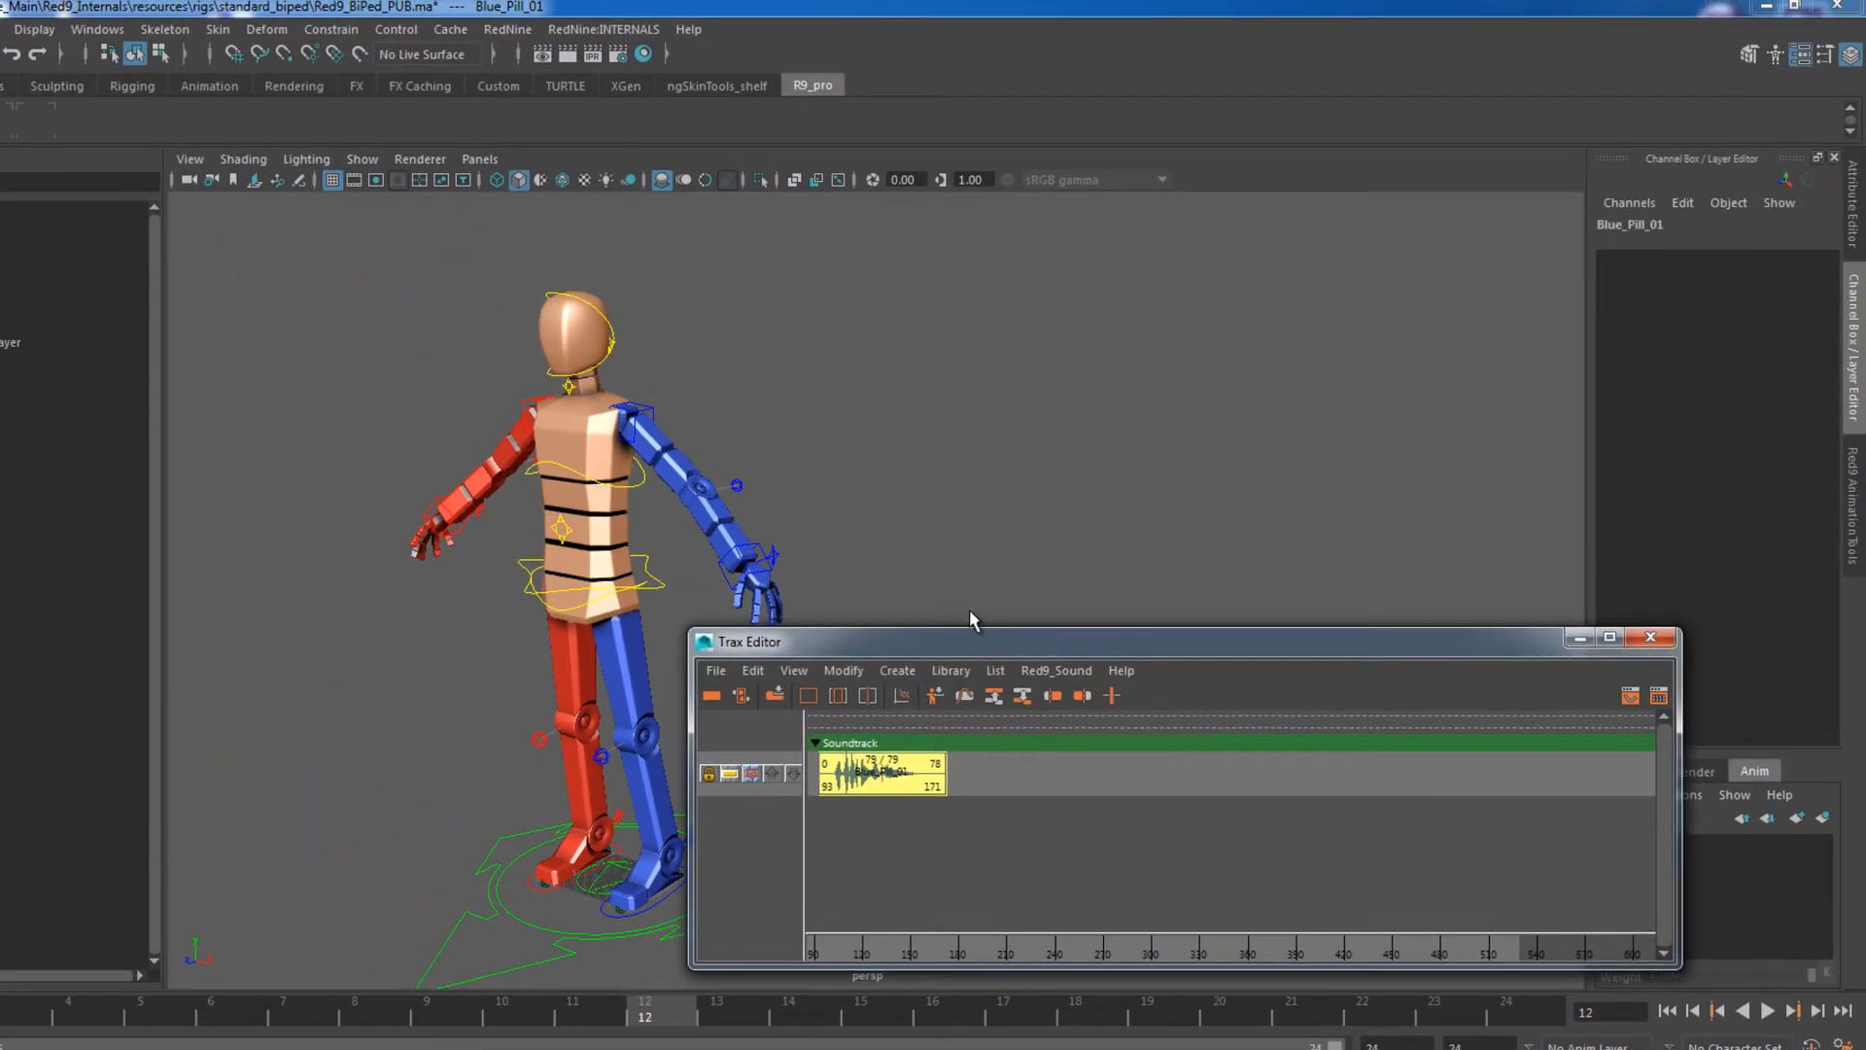
pyautogui.moveTo(946, 560); pyautogui.dragTo(1138, 551)
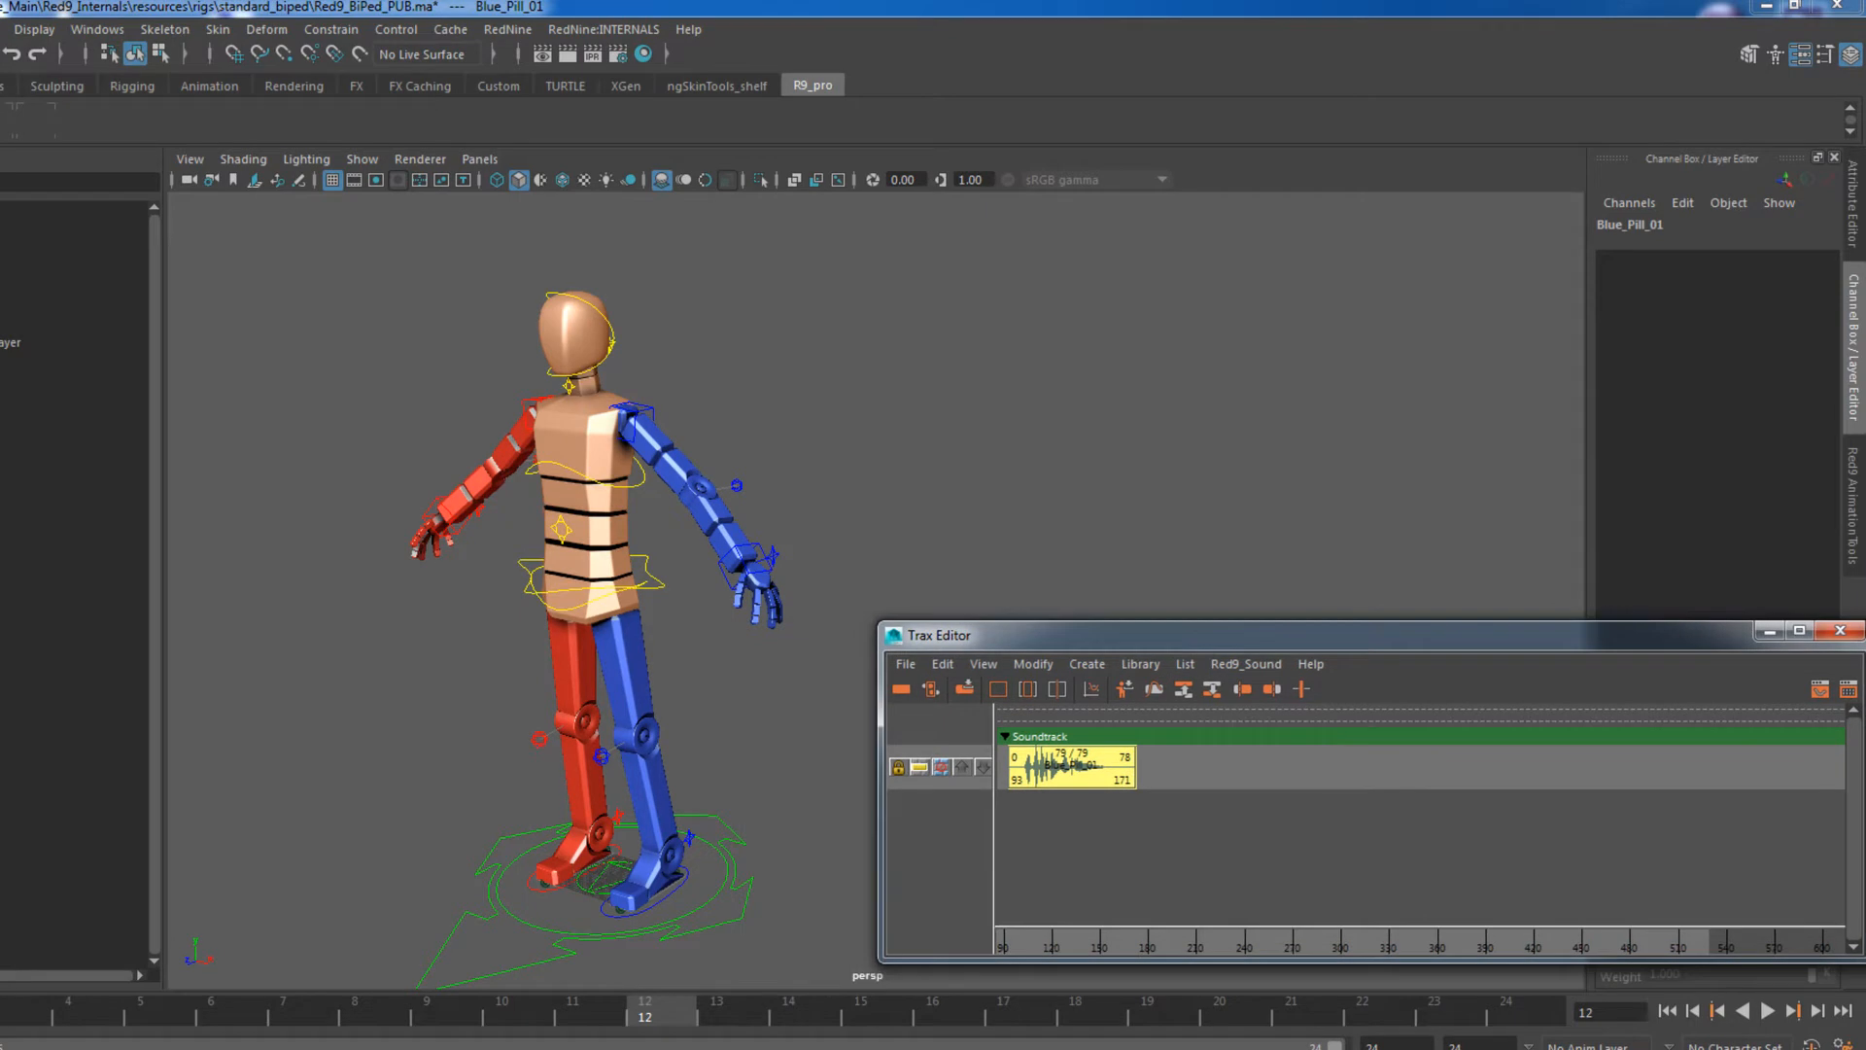
# Open Red9 Animation SaveLoad, choose no_going_back.r9anim from the Timecode folder and set its start time relative to timecode
pyautogui.click(508, 29)
pyautogui.moveTo(647, 68)
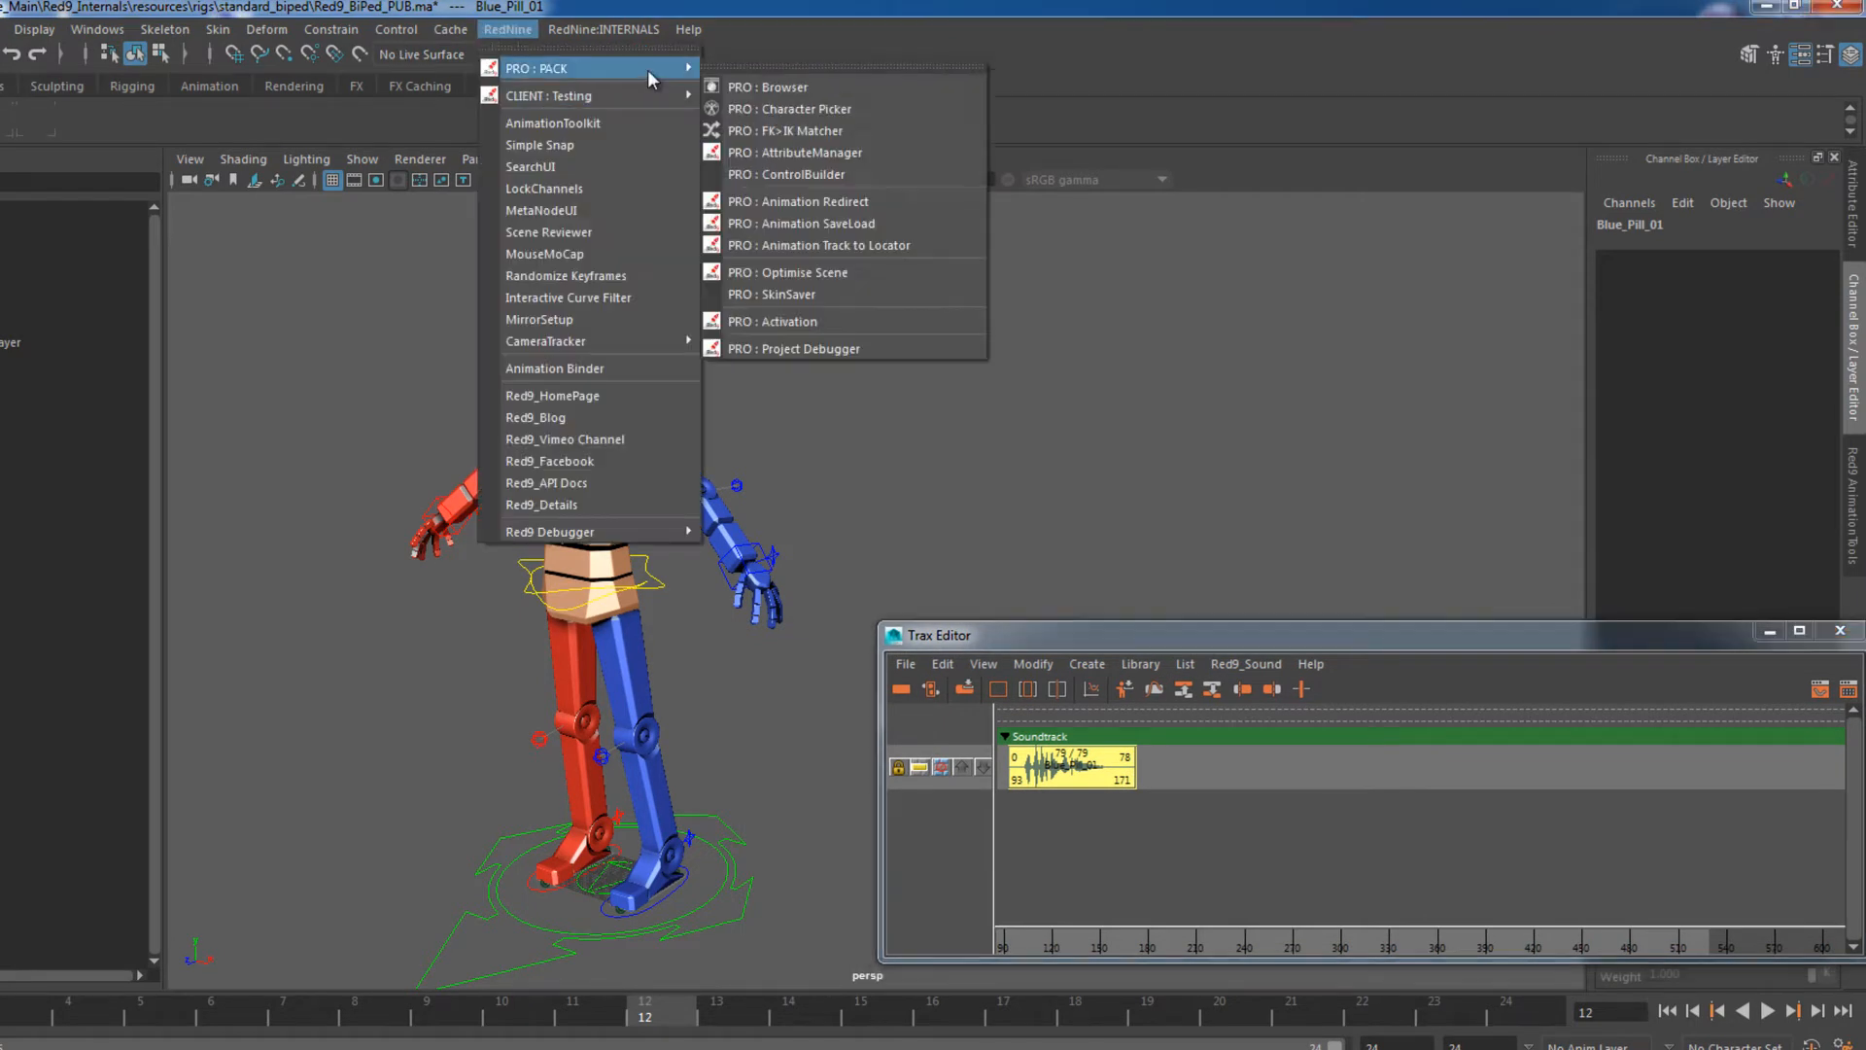
pyautogui.click(862, 223)
pyautogui.click(1030, 424)
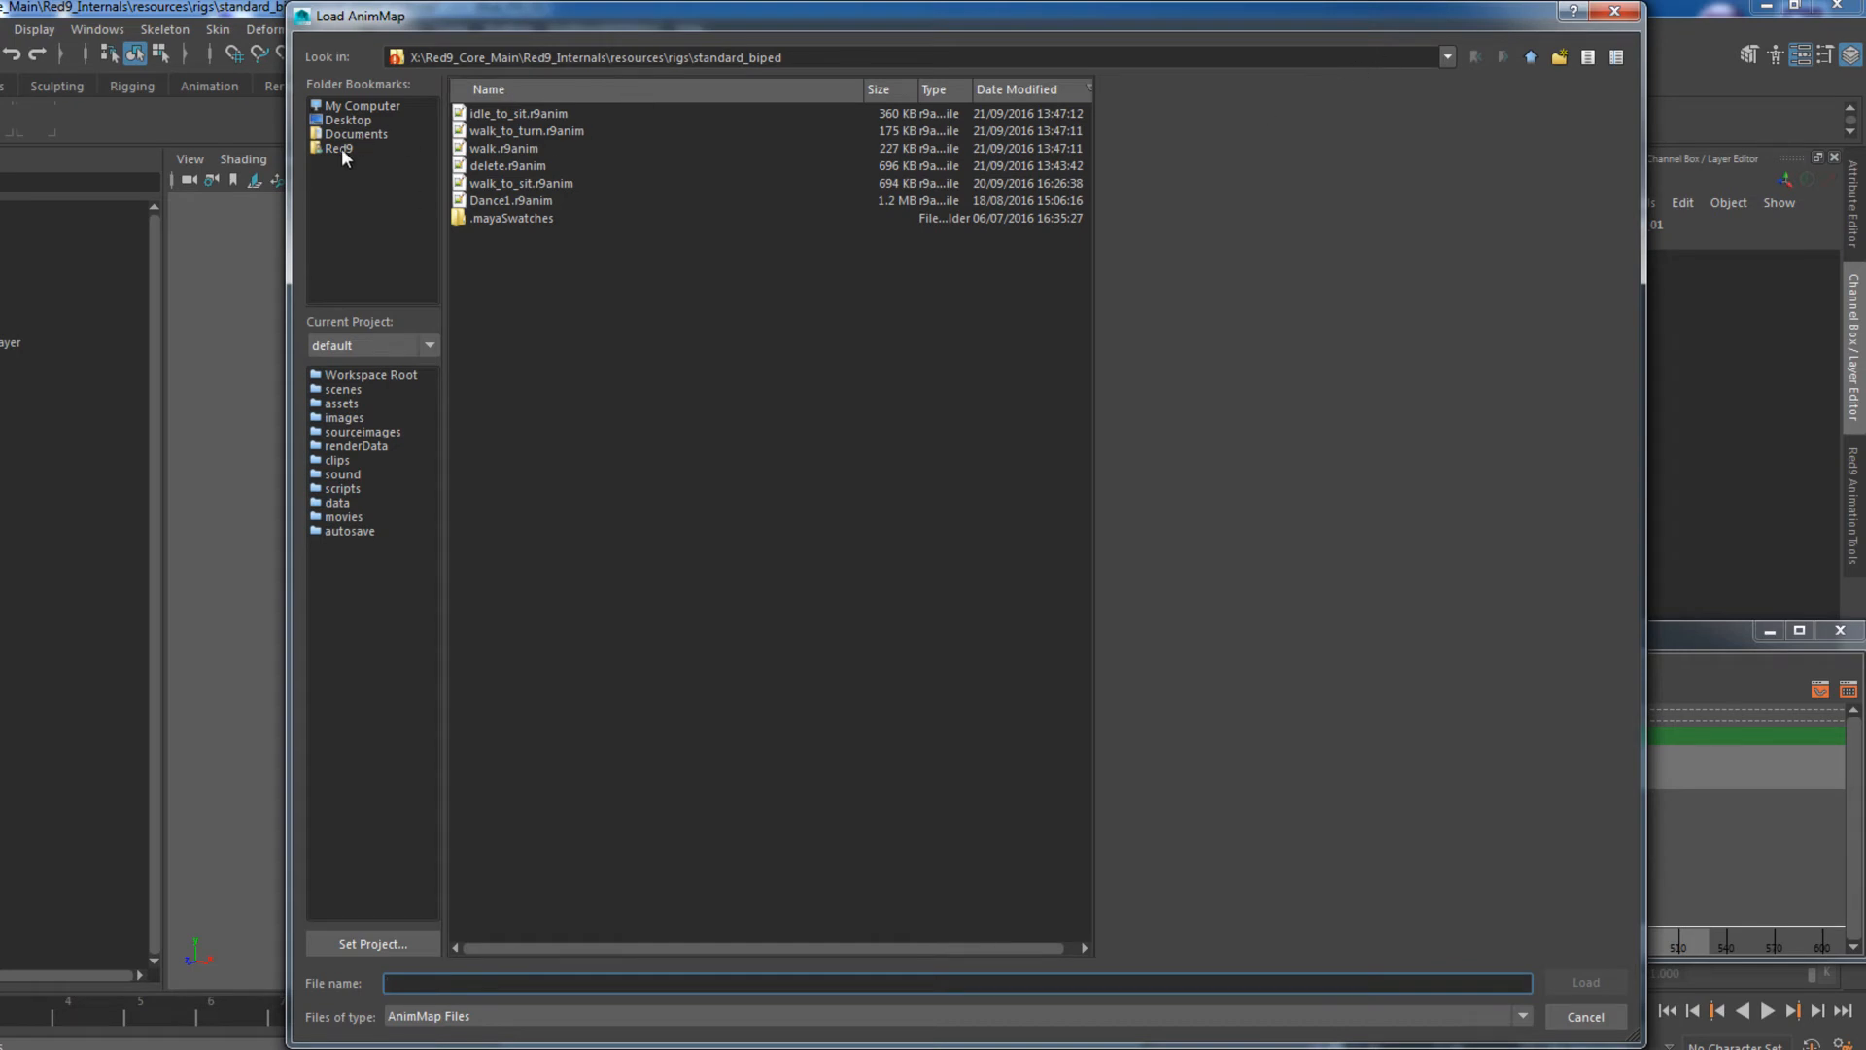
pyautogui.press('Escape')
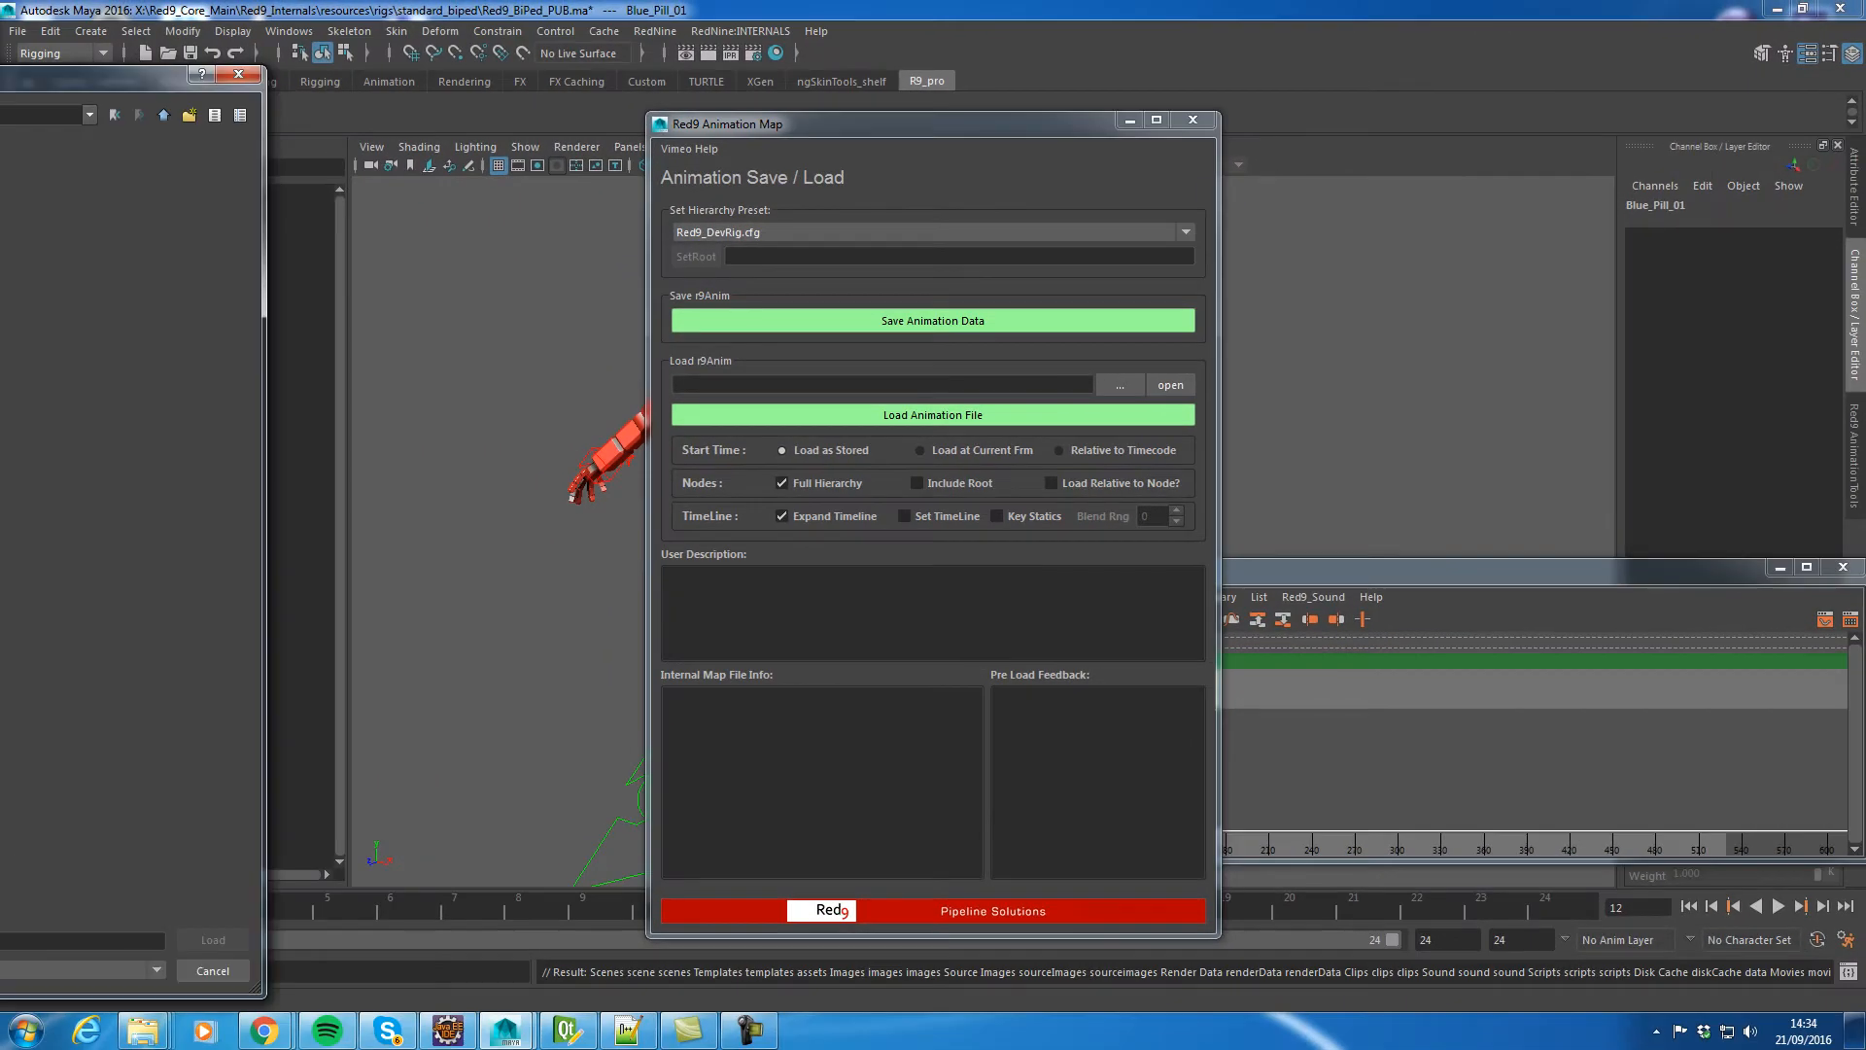
pyautogui.click(1030, 426)
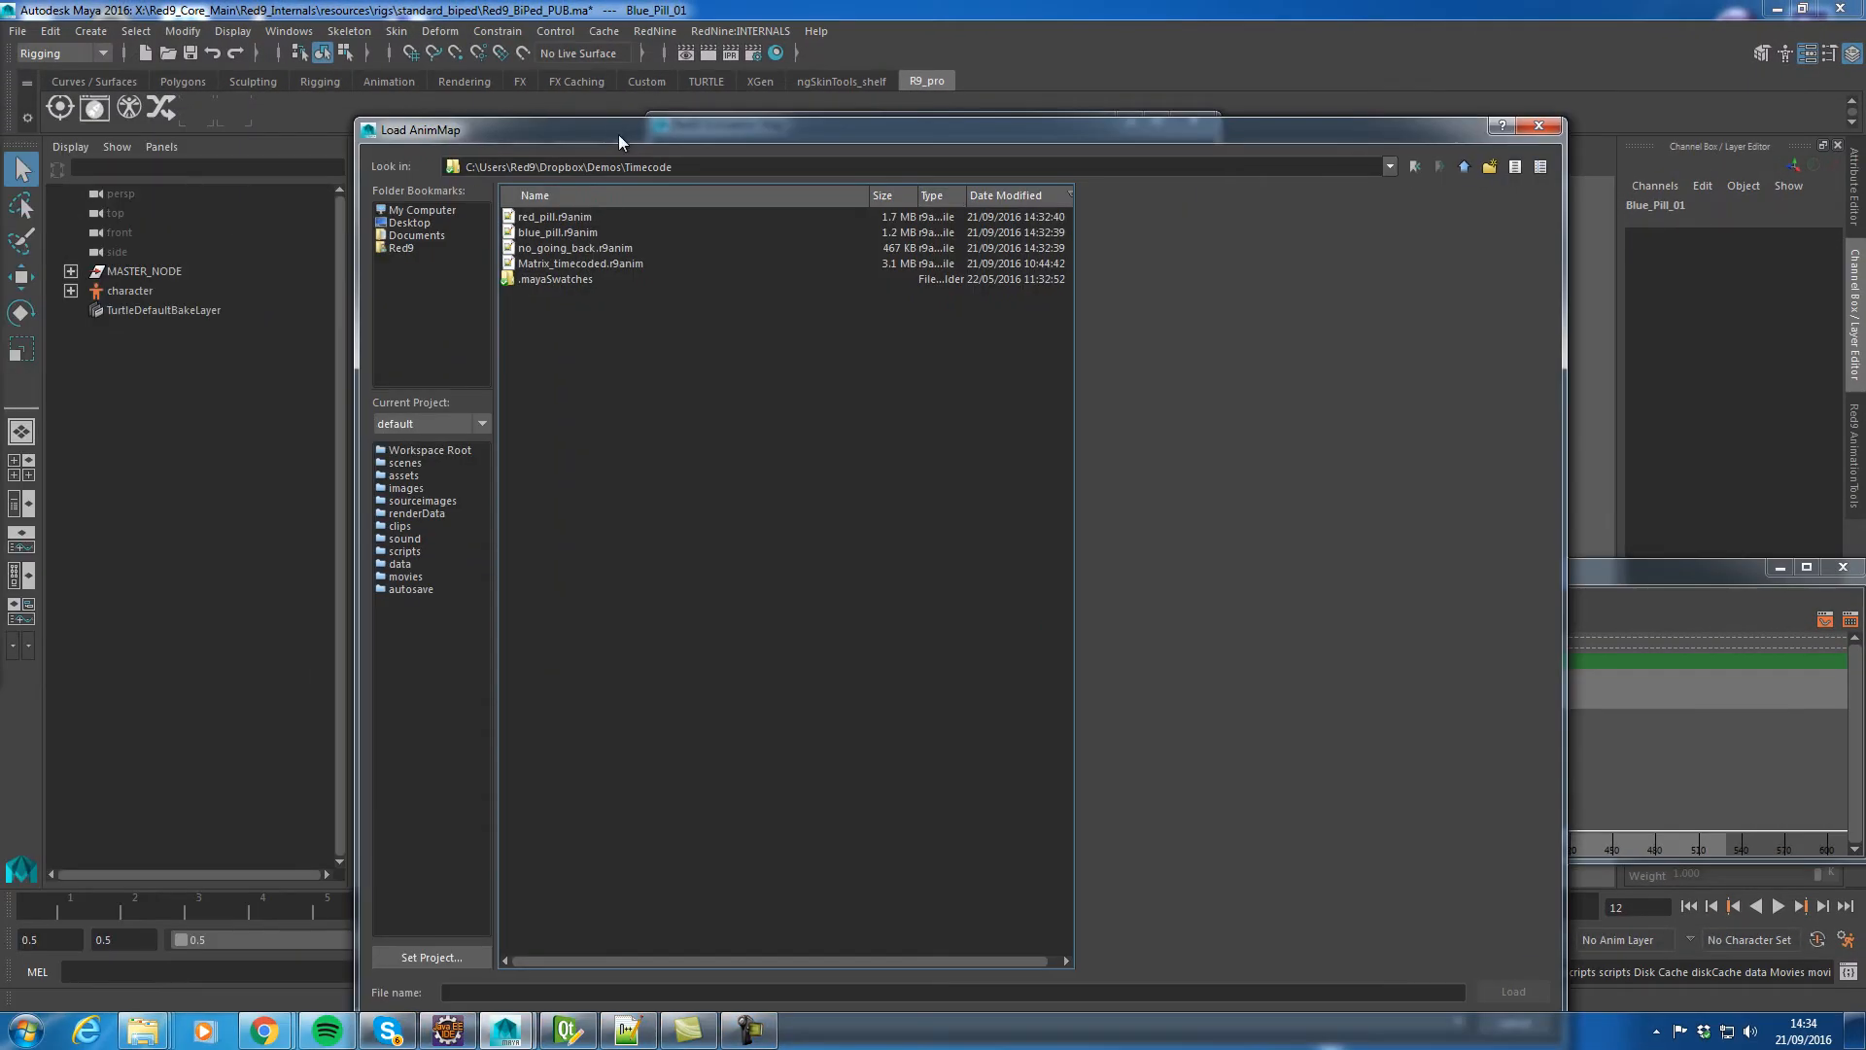
pyautogui.doubleClick(545, 249)
pyautogui.moveTo(891, 107); pyautogui.dragTo(1310, 48)
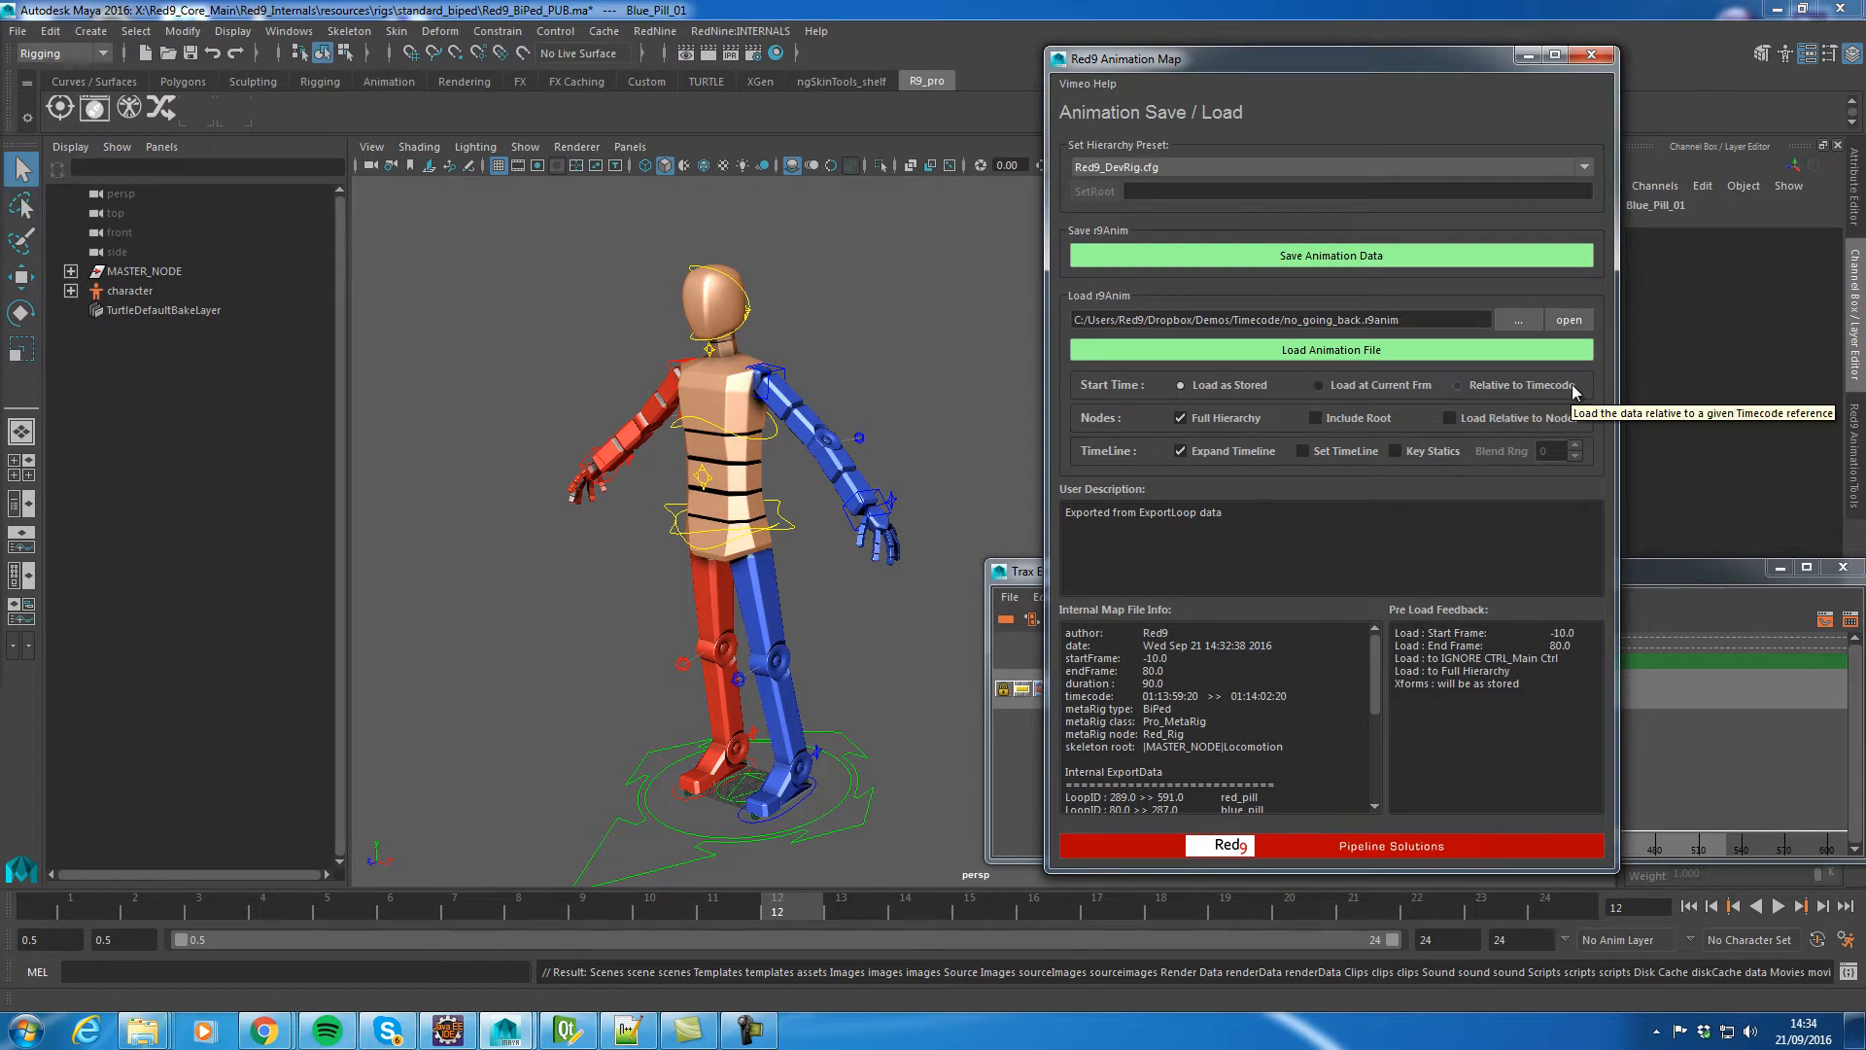
pyautogui.click(1516, 386)
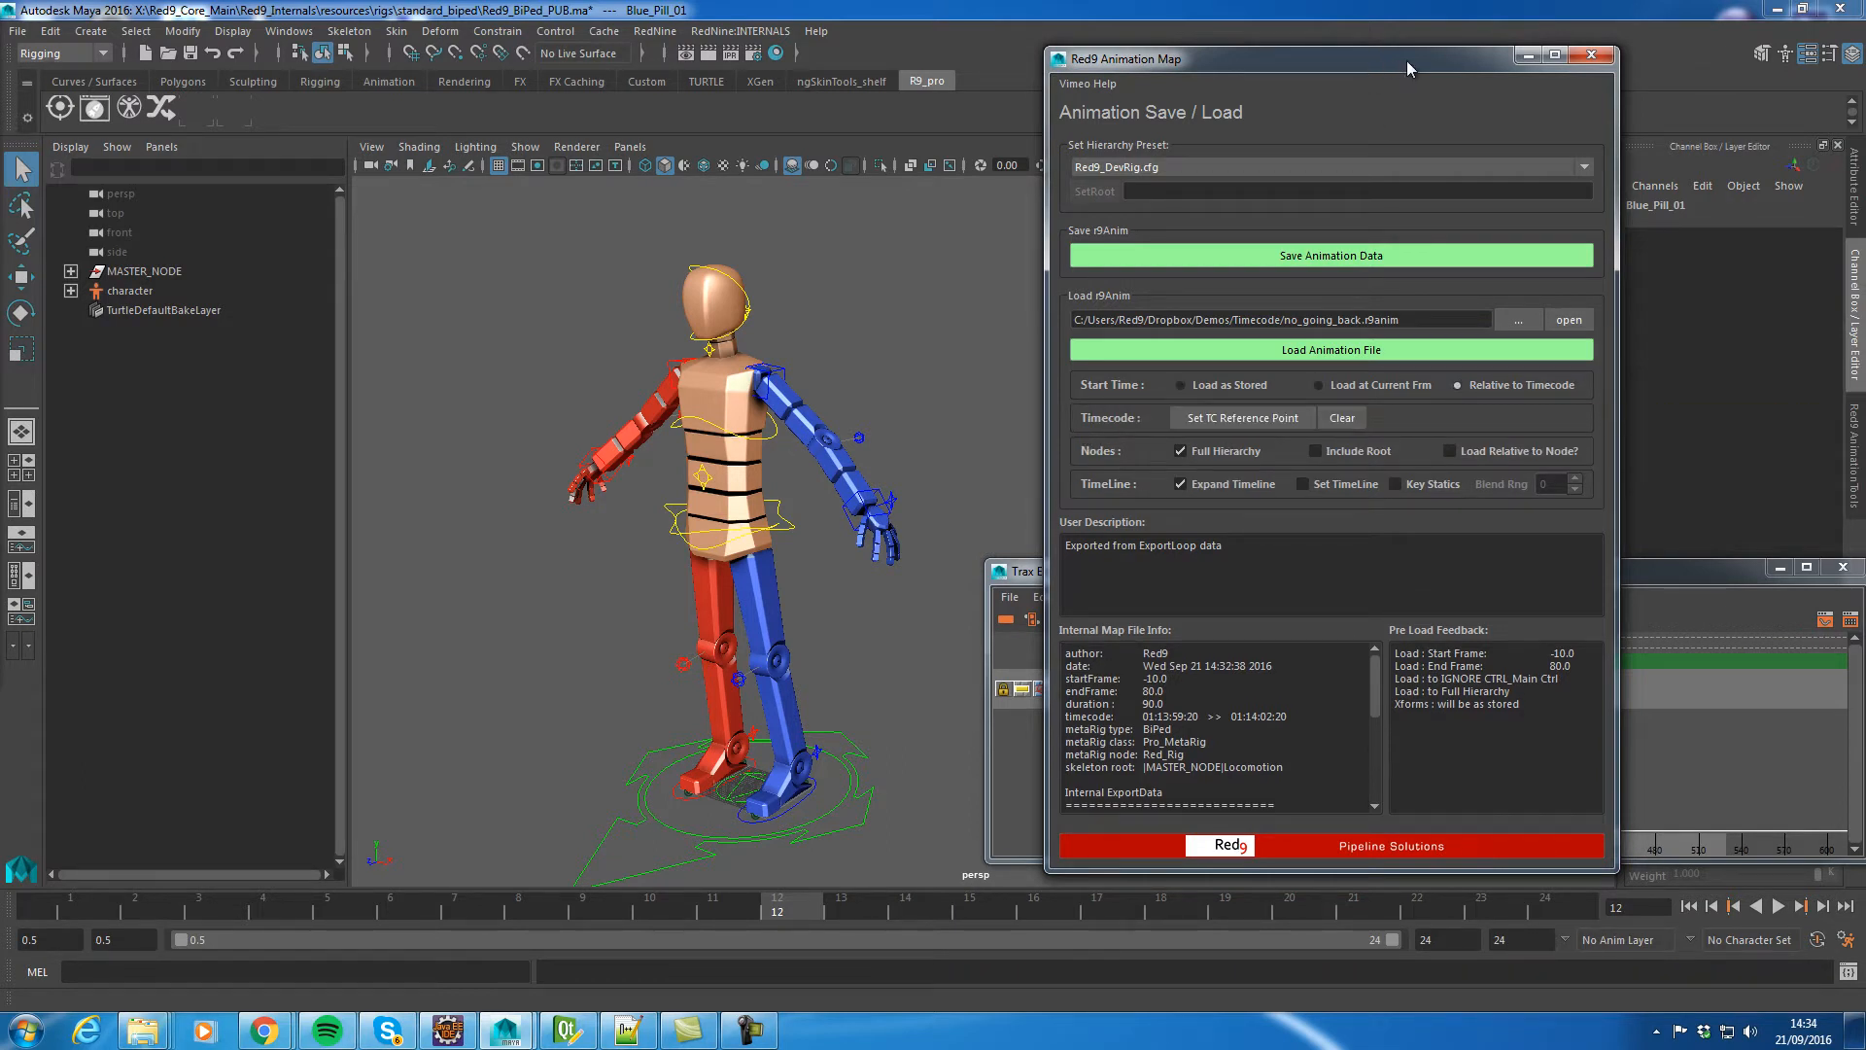
# Inspect Blue_Pill_01's Broadcast Wav metadata and set the clip as the timecode reference point for loading
pyautogui.moveTo(1653, 575); pyautogui.dragTo(704, 579)
pyautogui.click(363, 602)
pyautogui.click(458, 897)
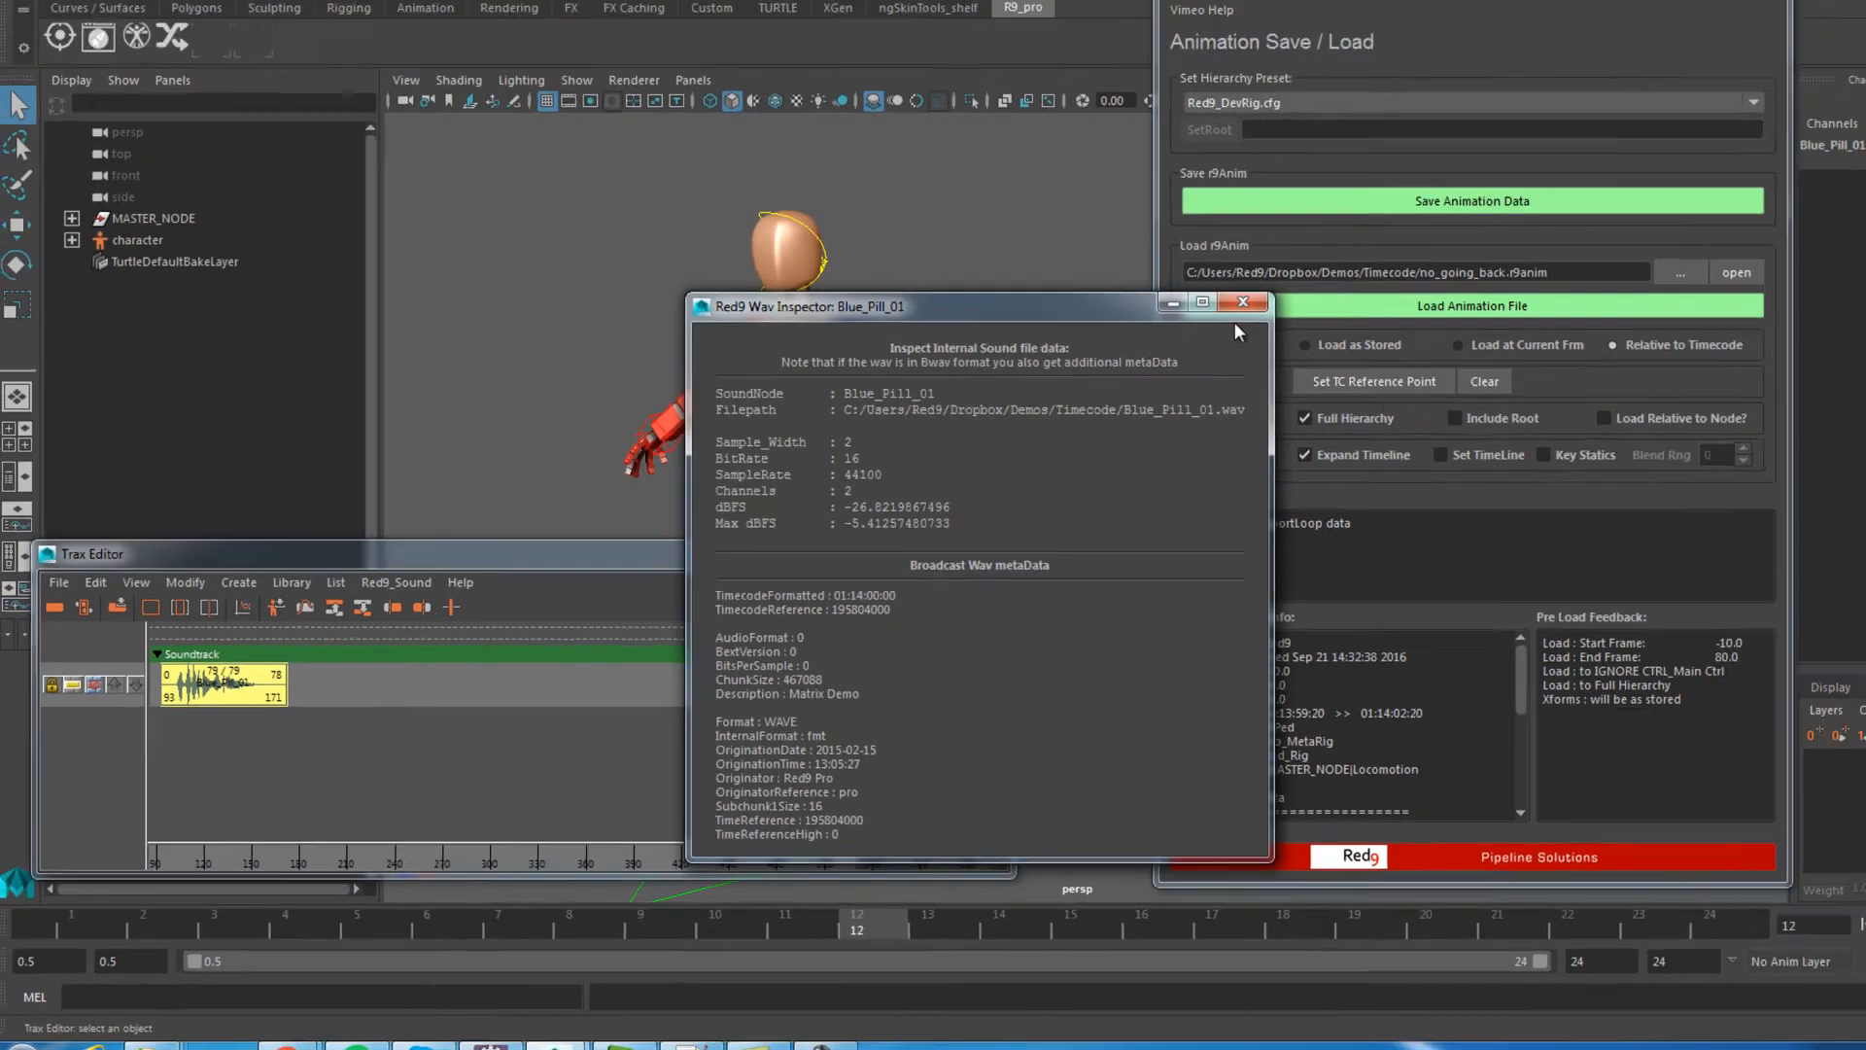
pyautogui.click(1242, 303)
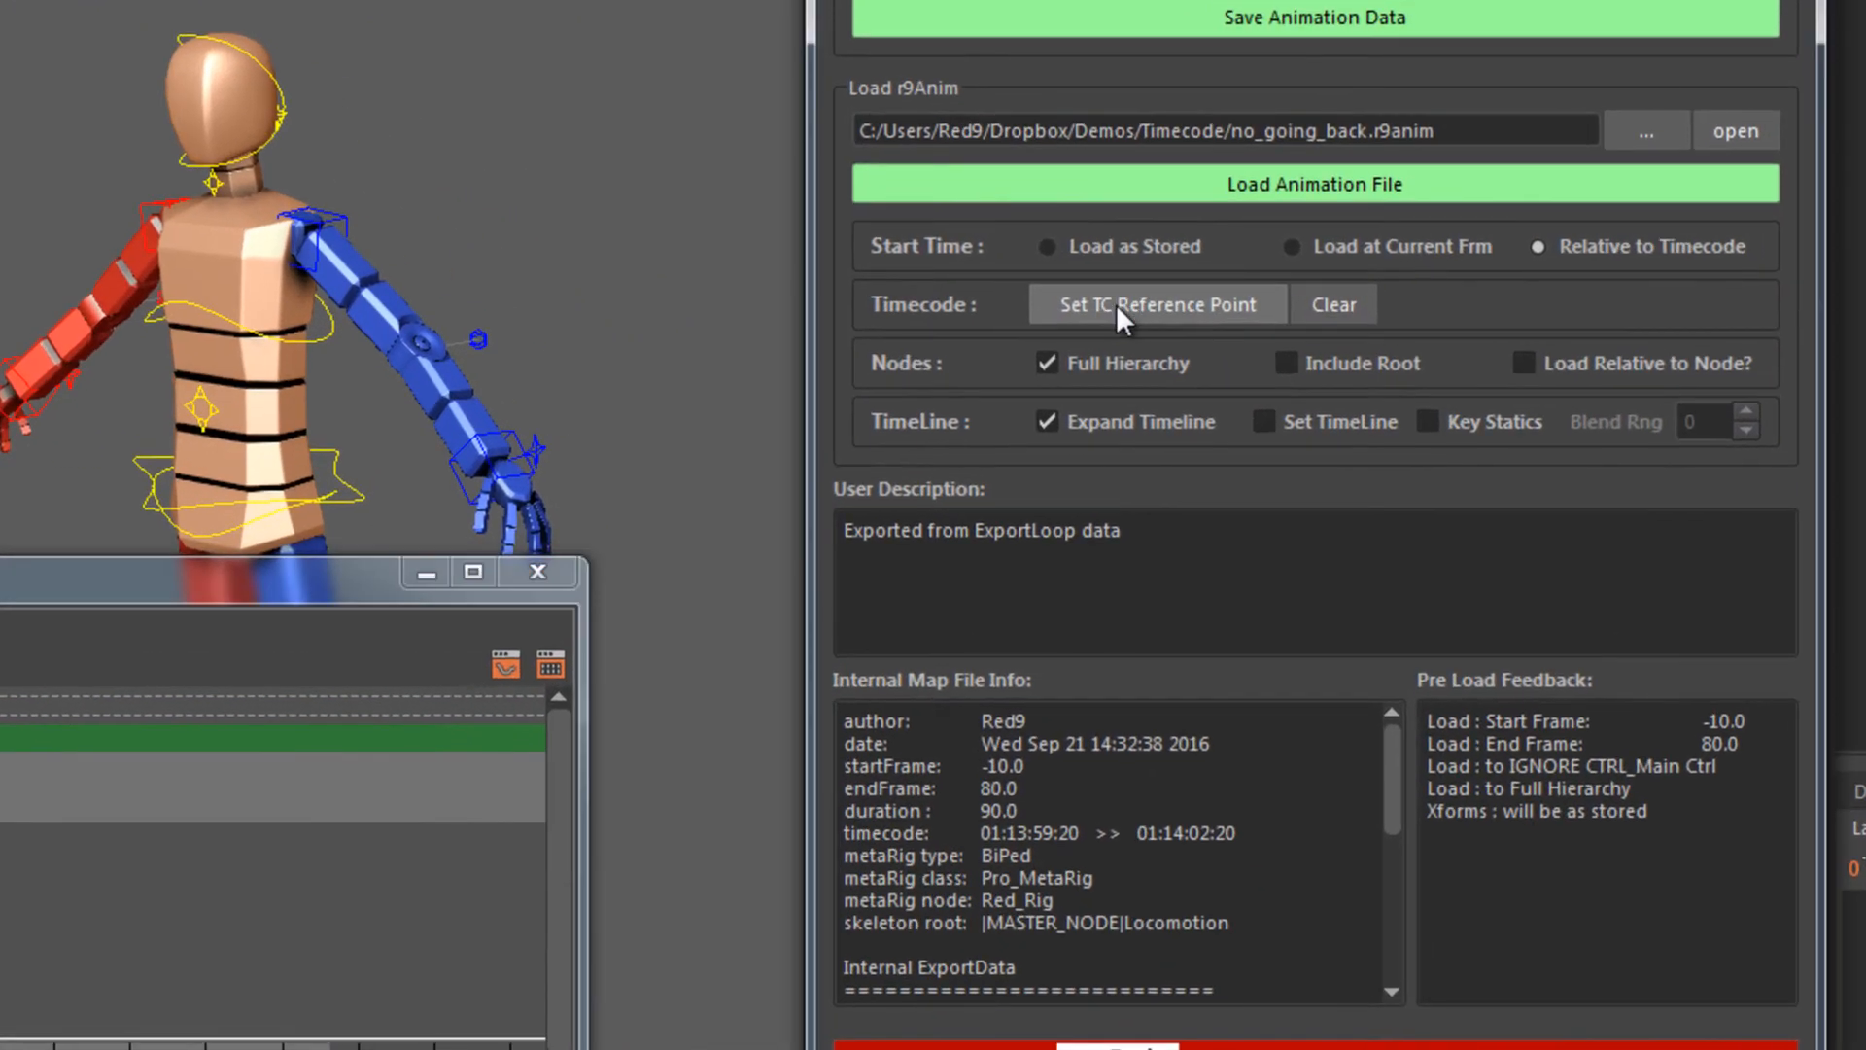
pyautogui.click(1242, 416)
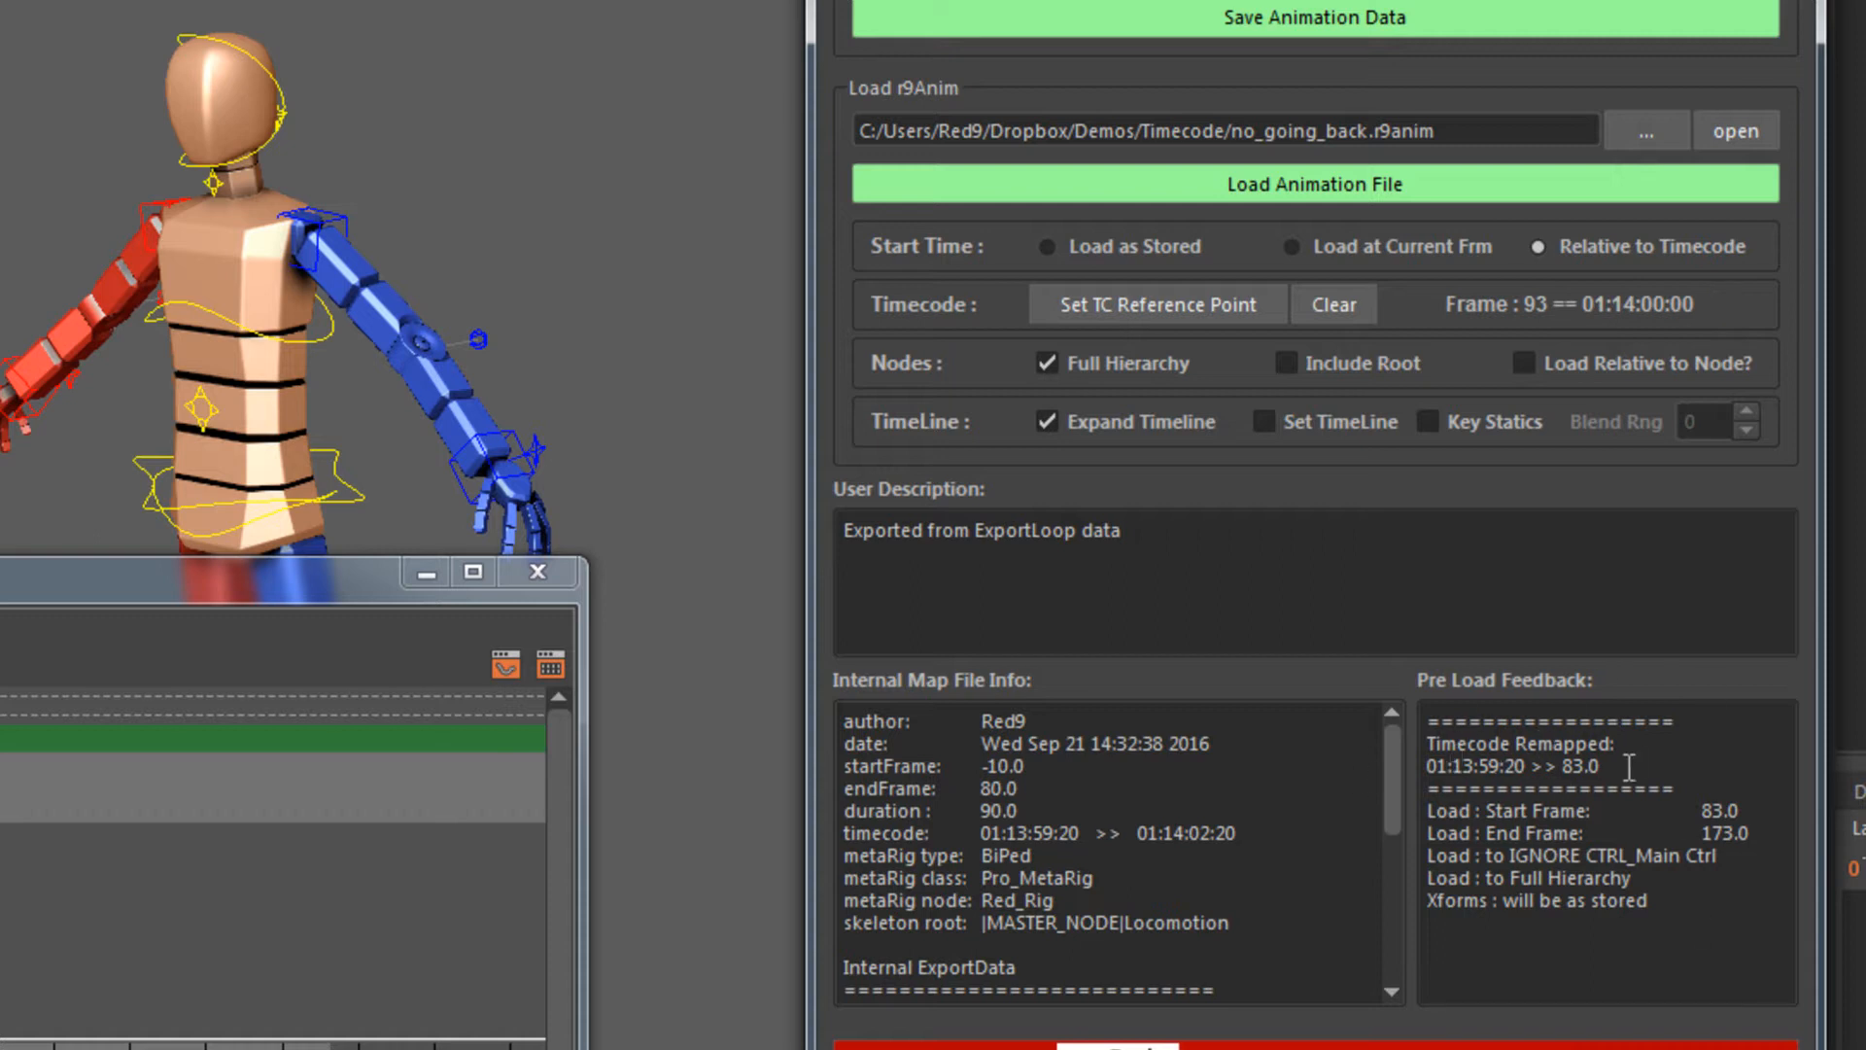
# Compare the remapped load start frame in the pre-load feedback with the start frame and timecode range stored in no_going_back.r9anim
pyautogui.moveTo(1601, 767)
pyautogui.mouseDown()
pyautogui.moveTo(1546, 767)
pyautogui.moveTo(1567, 768)
pyautogui.mouseUp()
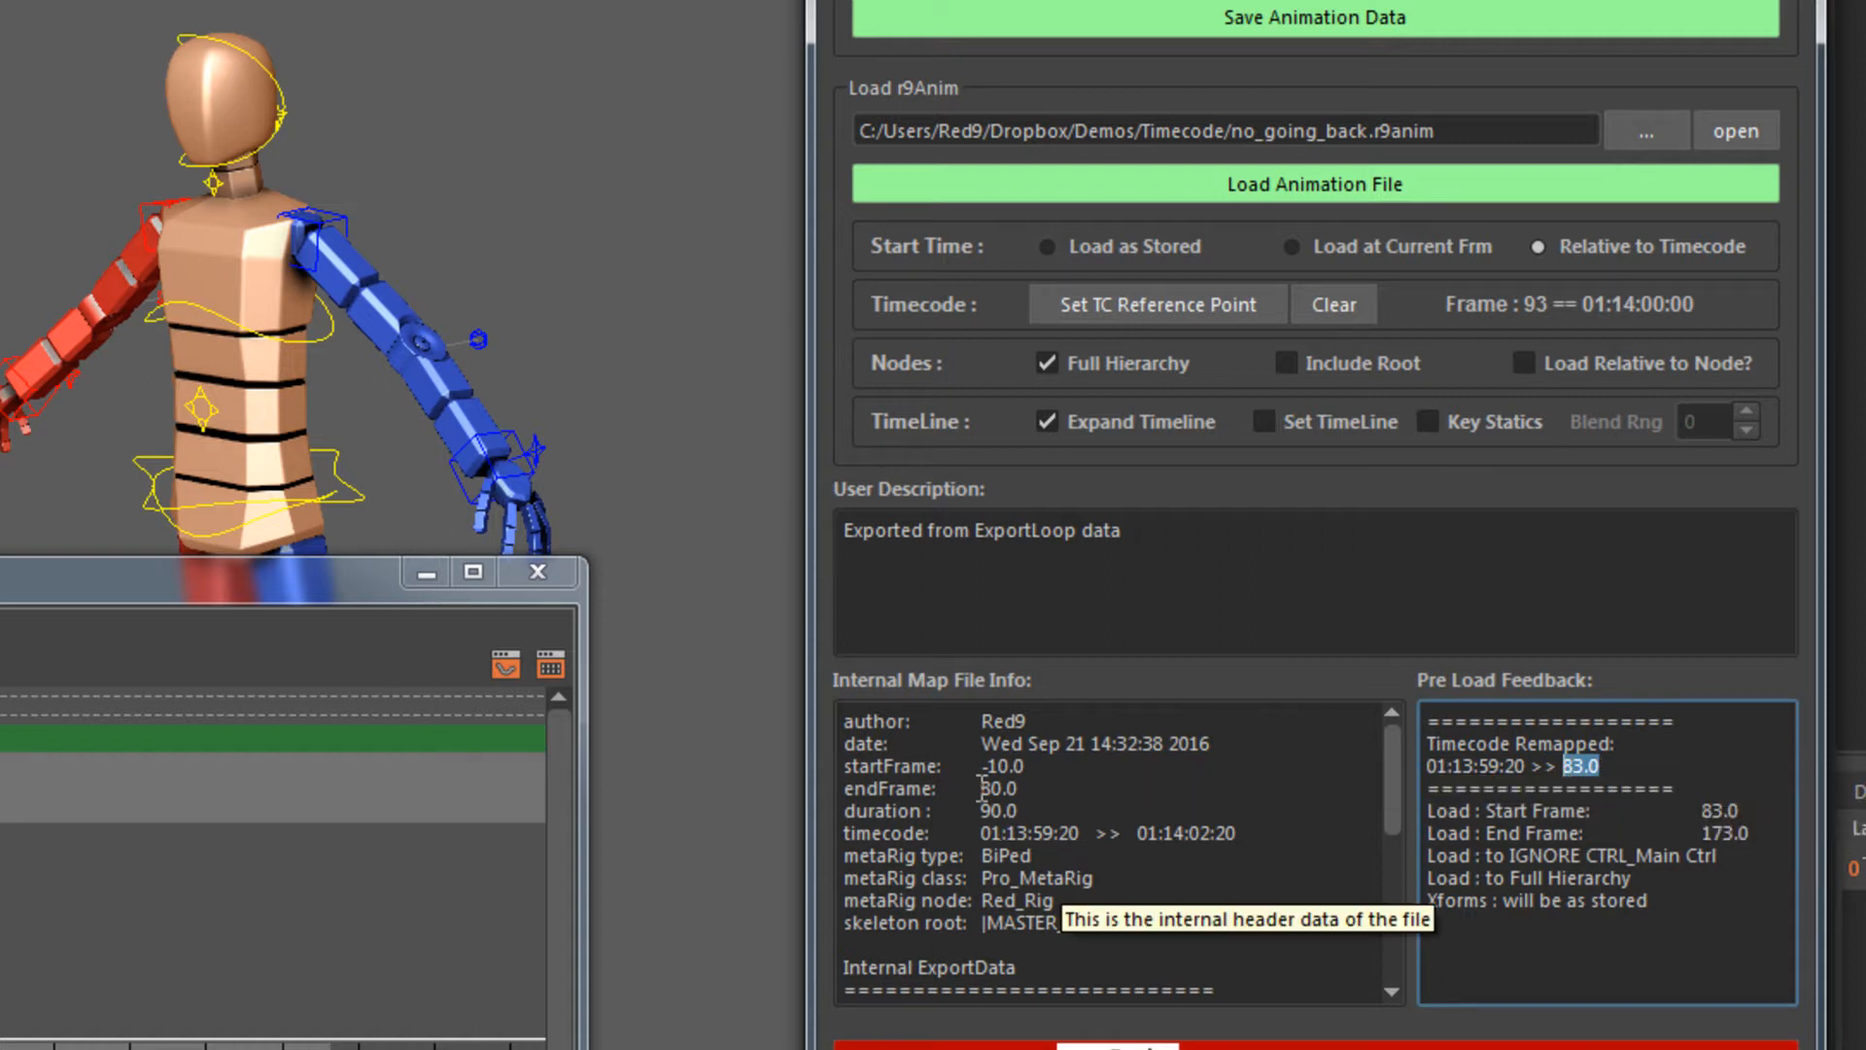
pyautogui.moveTo(982, 767); pyautogui.dragTo(1019, 768)
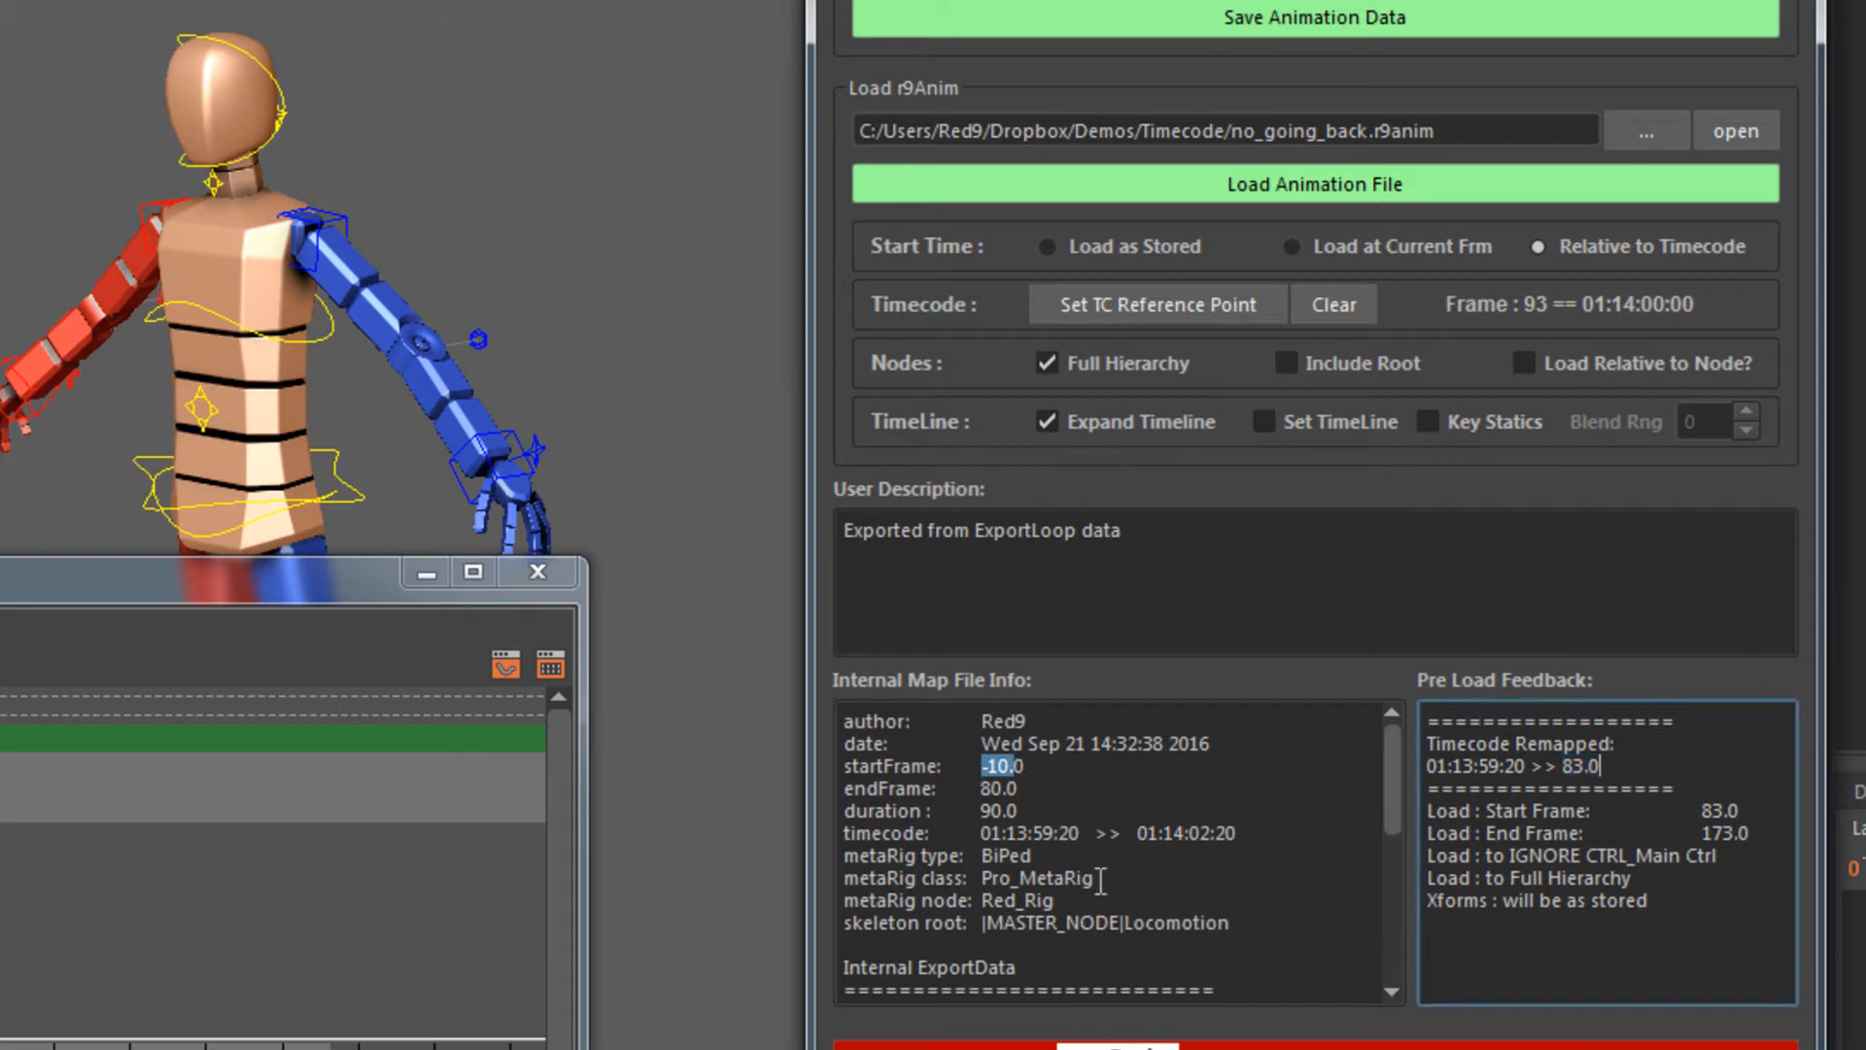
pyautogui.moveTo(979, 833); pyautogui.dragTo(1257, 827)
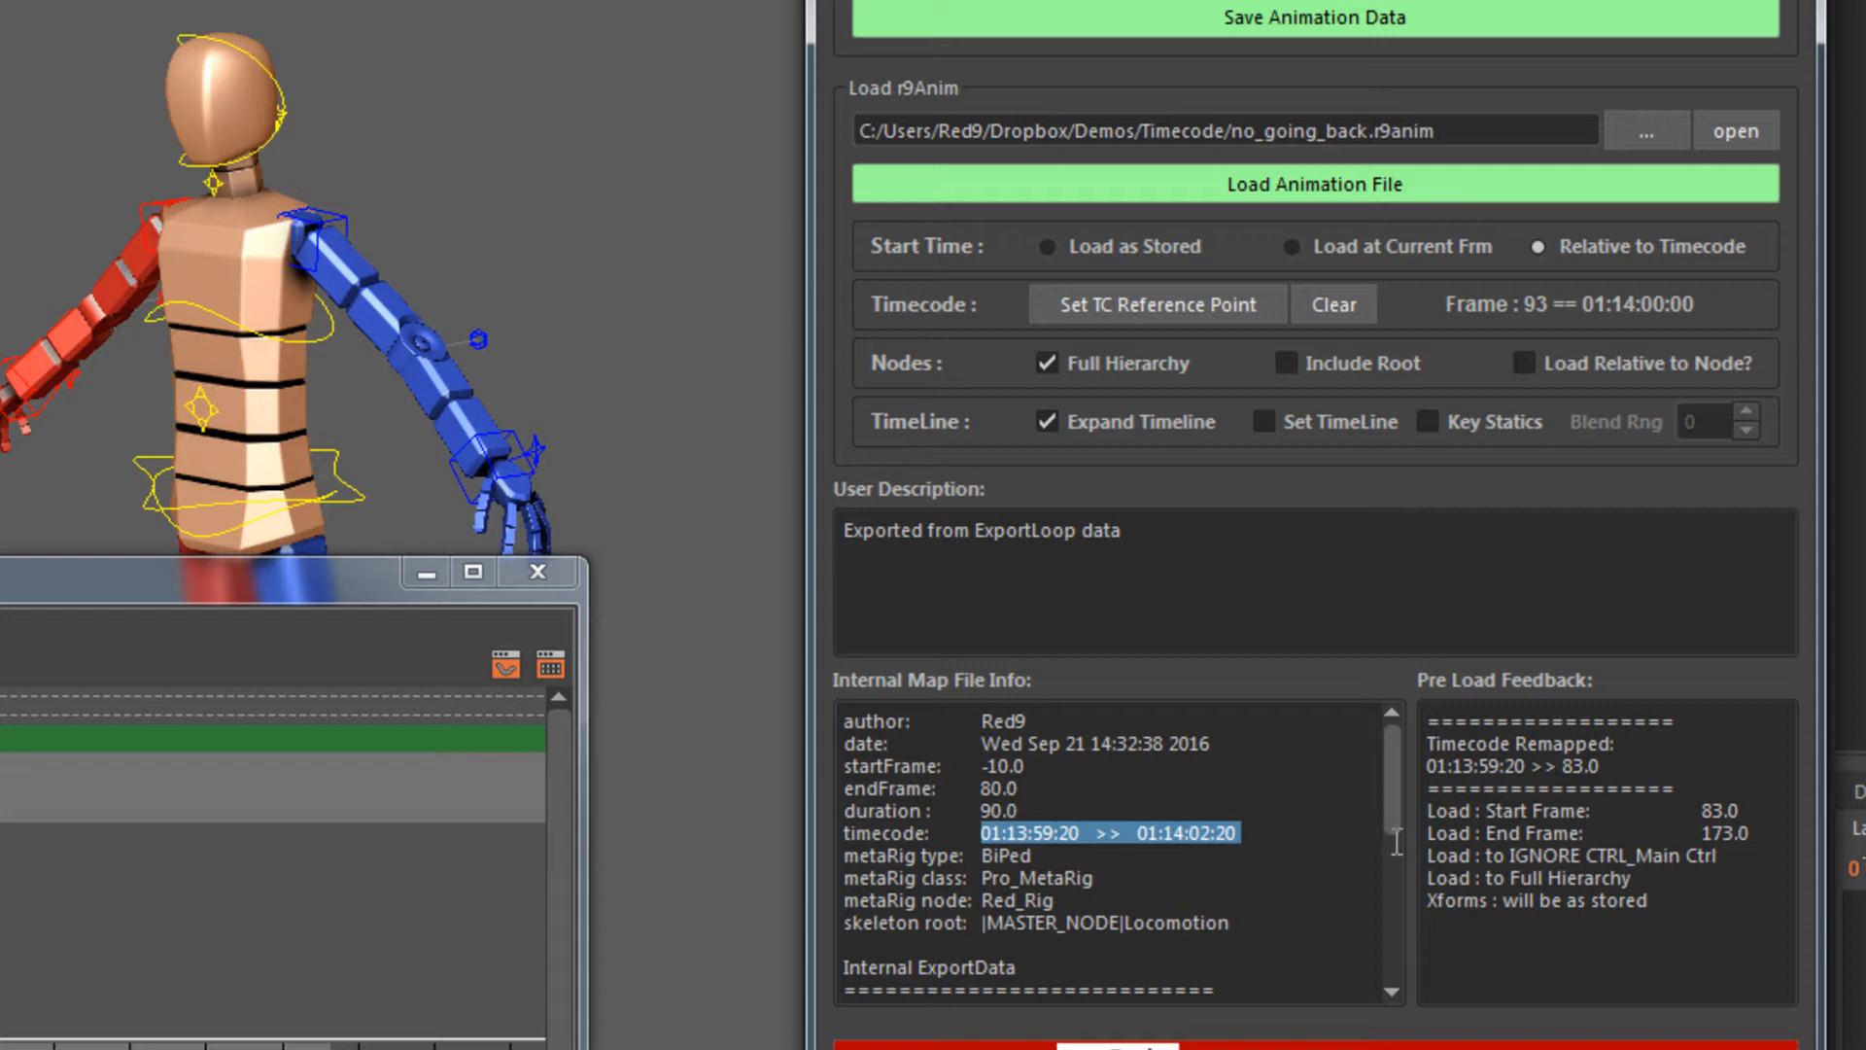
pyautogui.doubleClick(1578, 767)
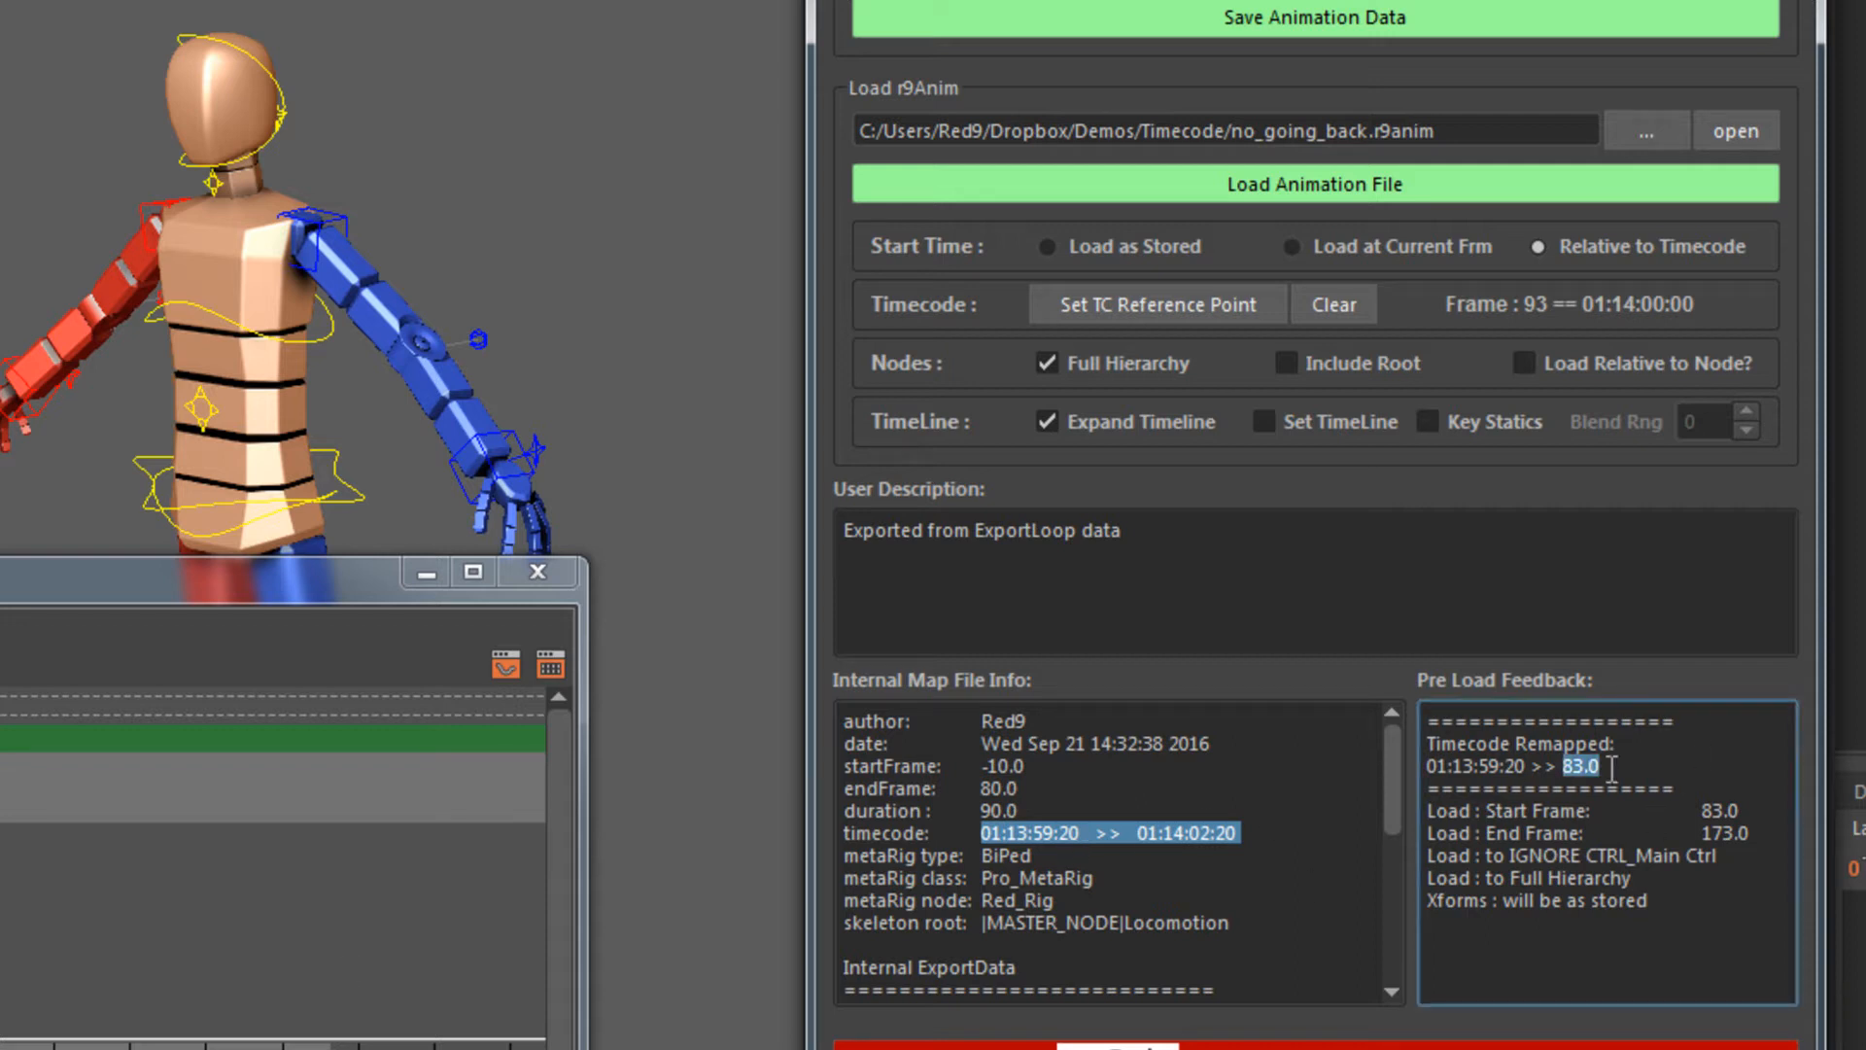
# Load no_going_back.r9anim, rebuilding its export loop but skipping the audio import, and review the loaded motion through to frame 173
pyautogui.click(1322, 177)
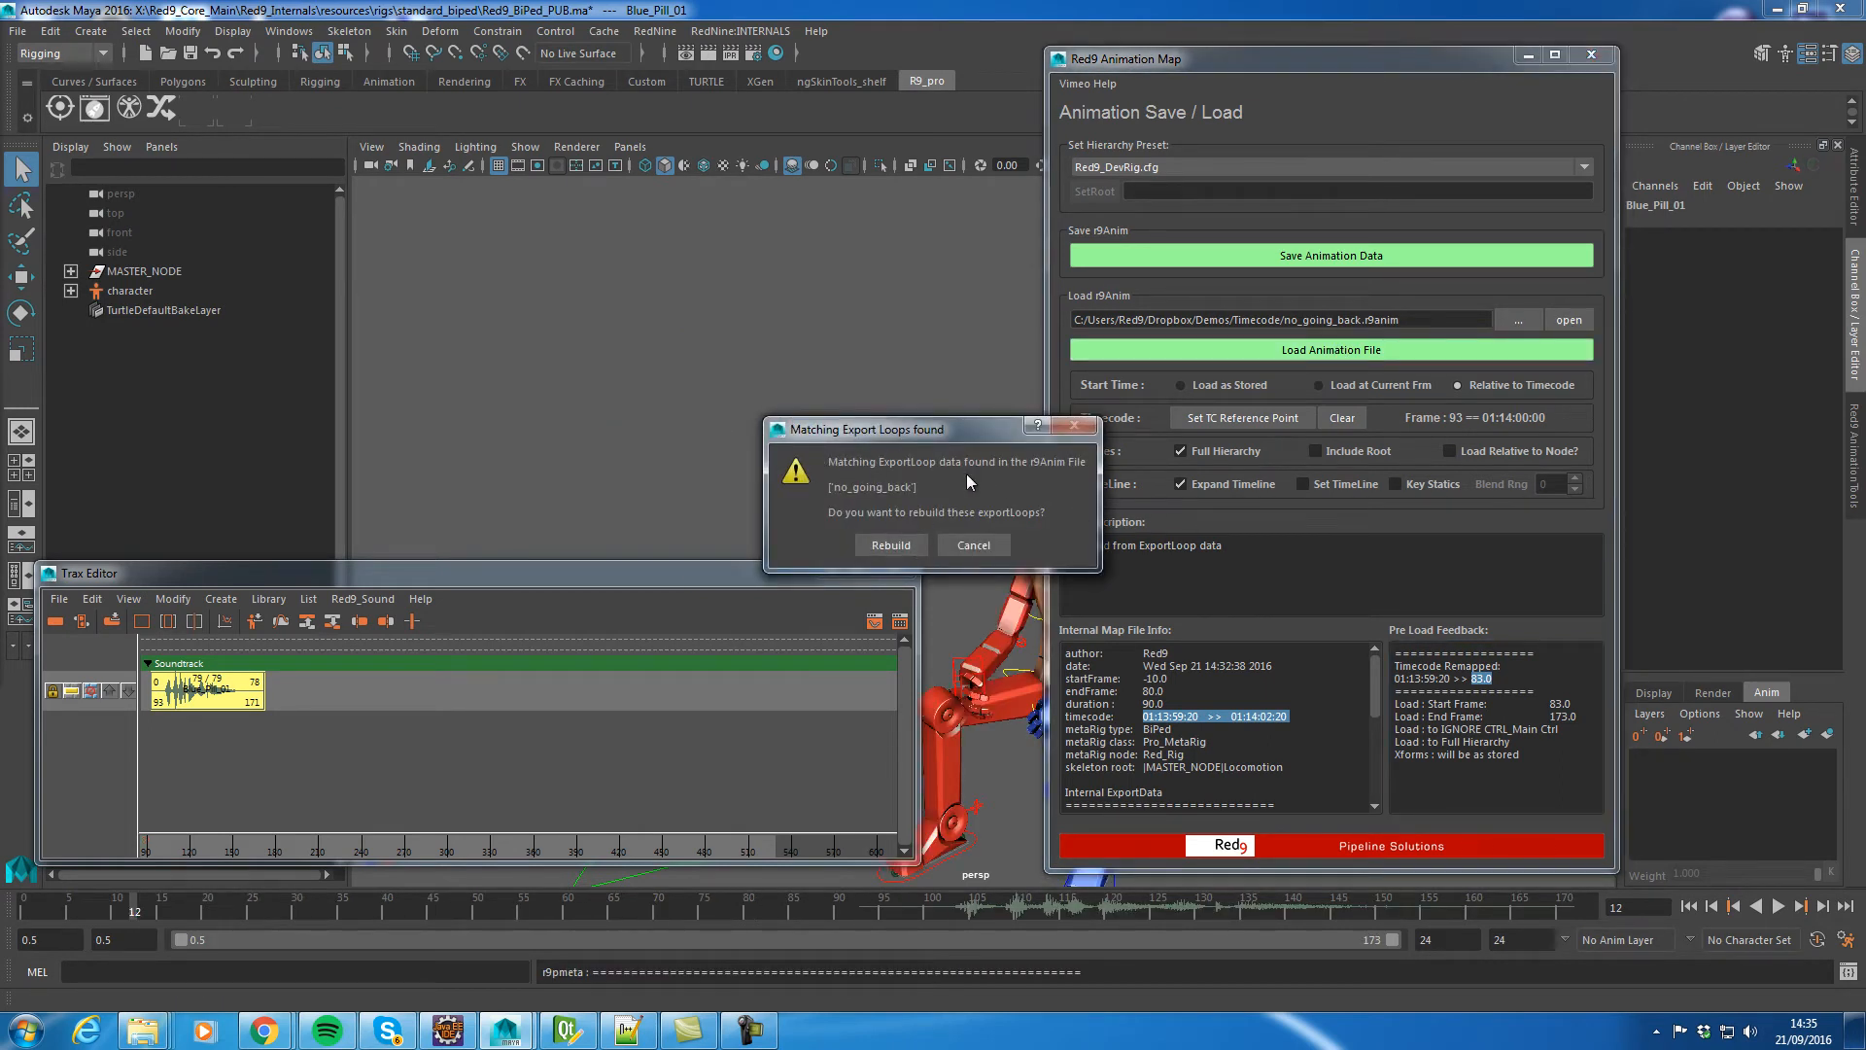
pyautogui.click(894, 547)
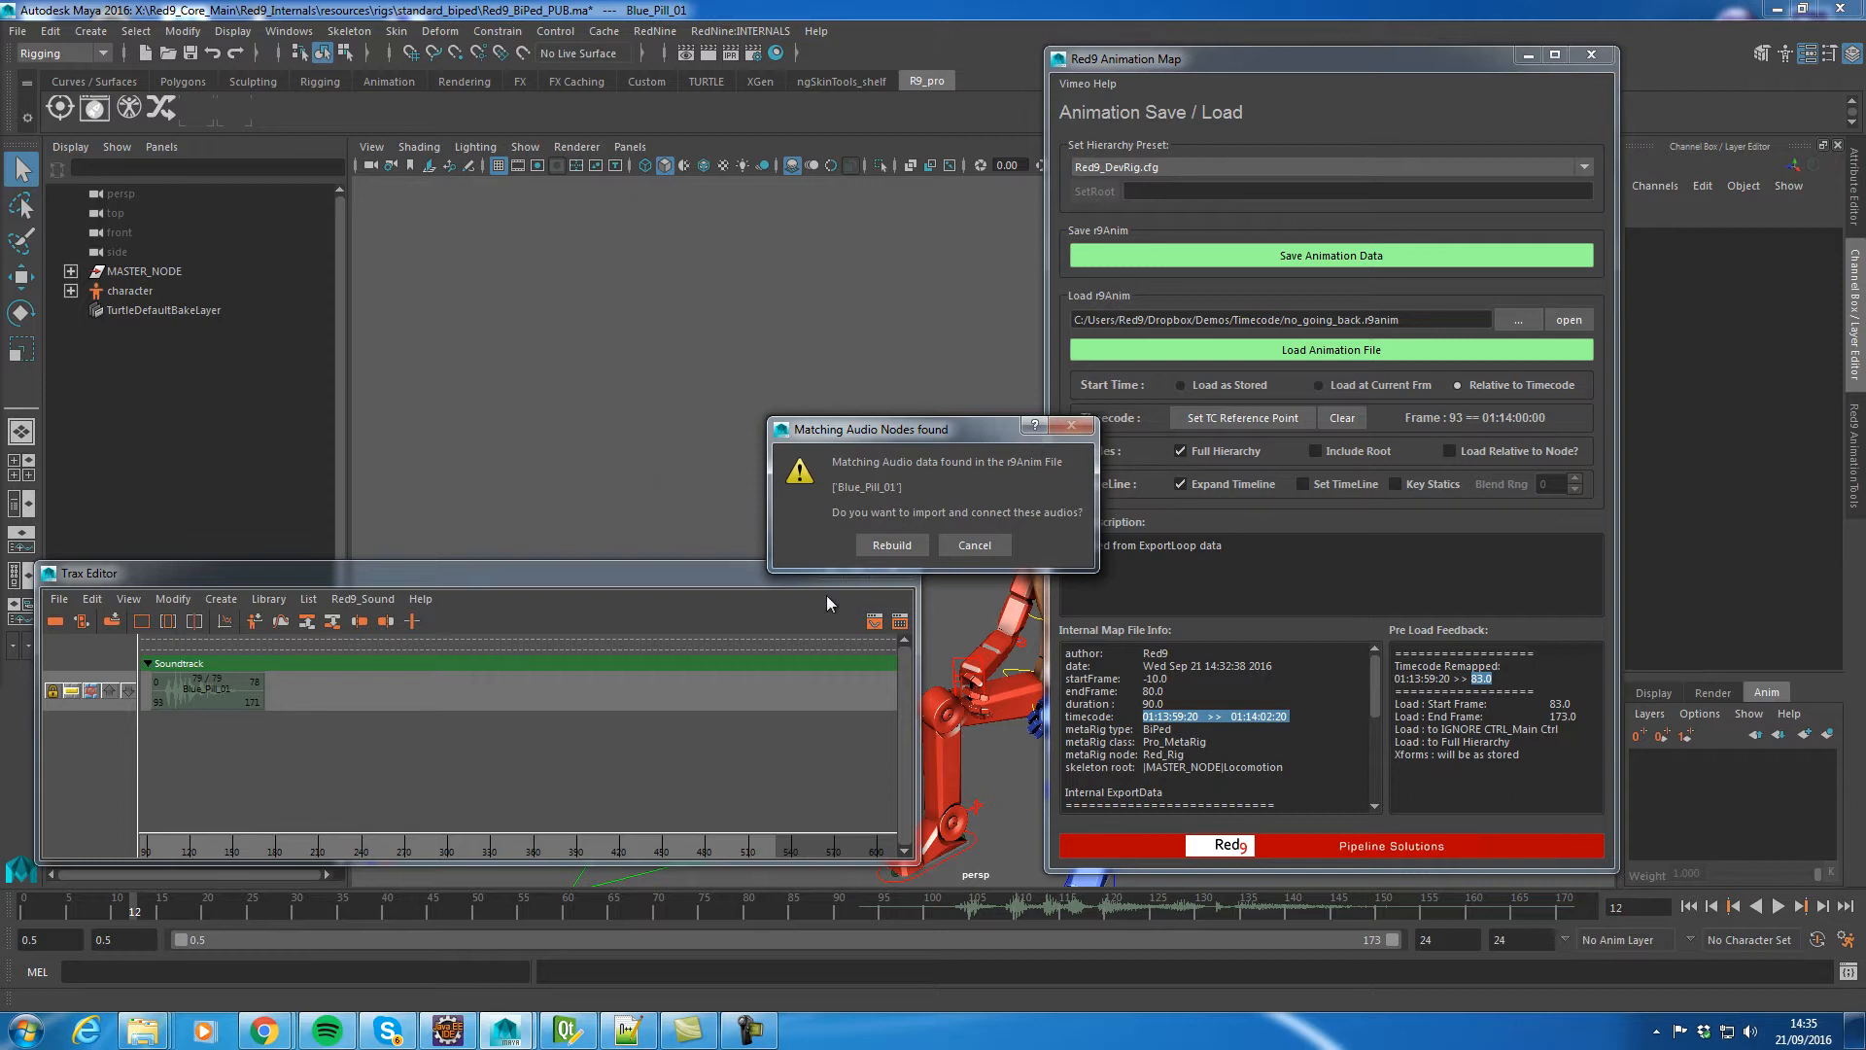
pyautogui.click(975, 546)
pyautogui.moveTo(1444, 65); pyautogui.dragTo(1658, 51)
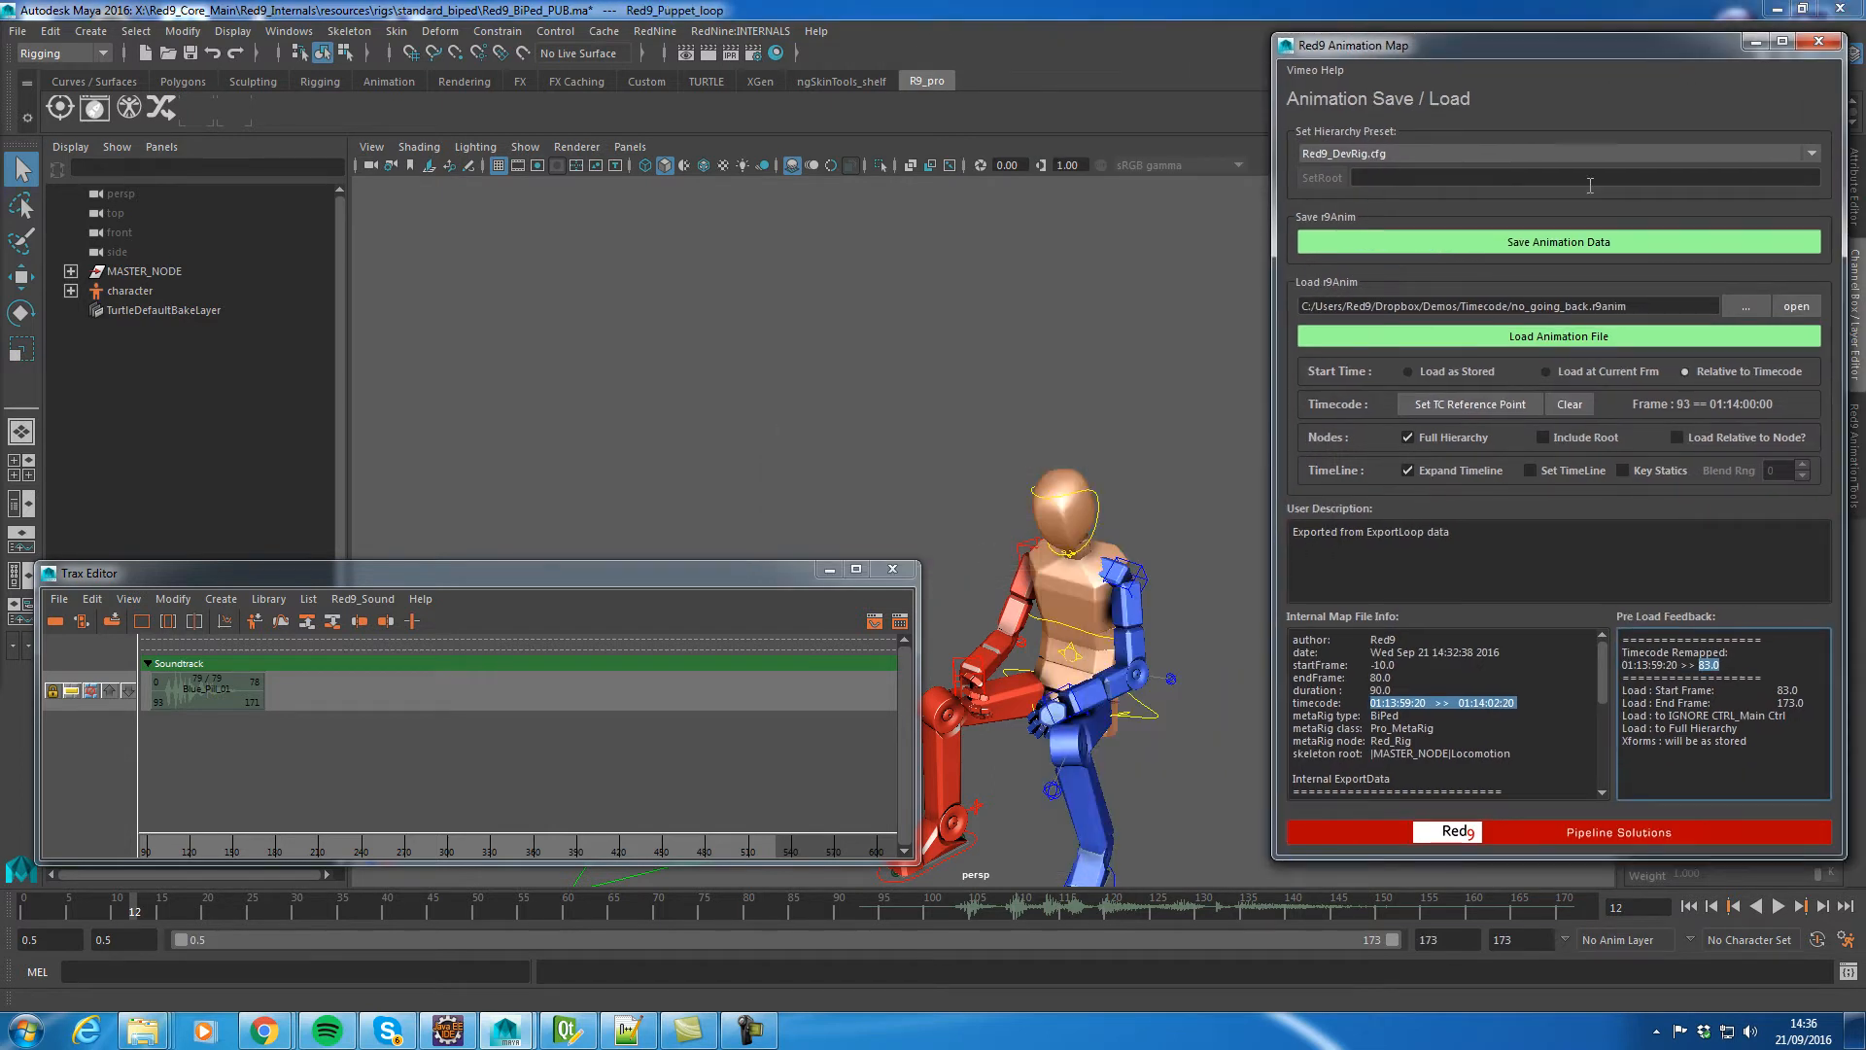
pyautogui.hotkey('alt', 'v')
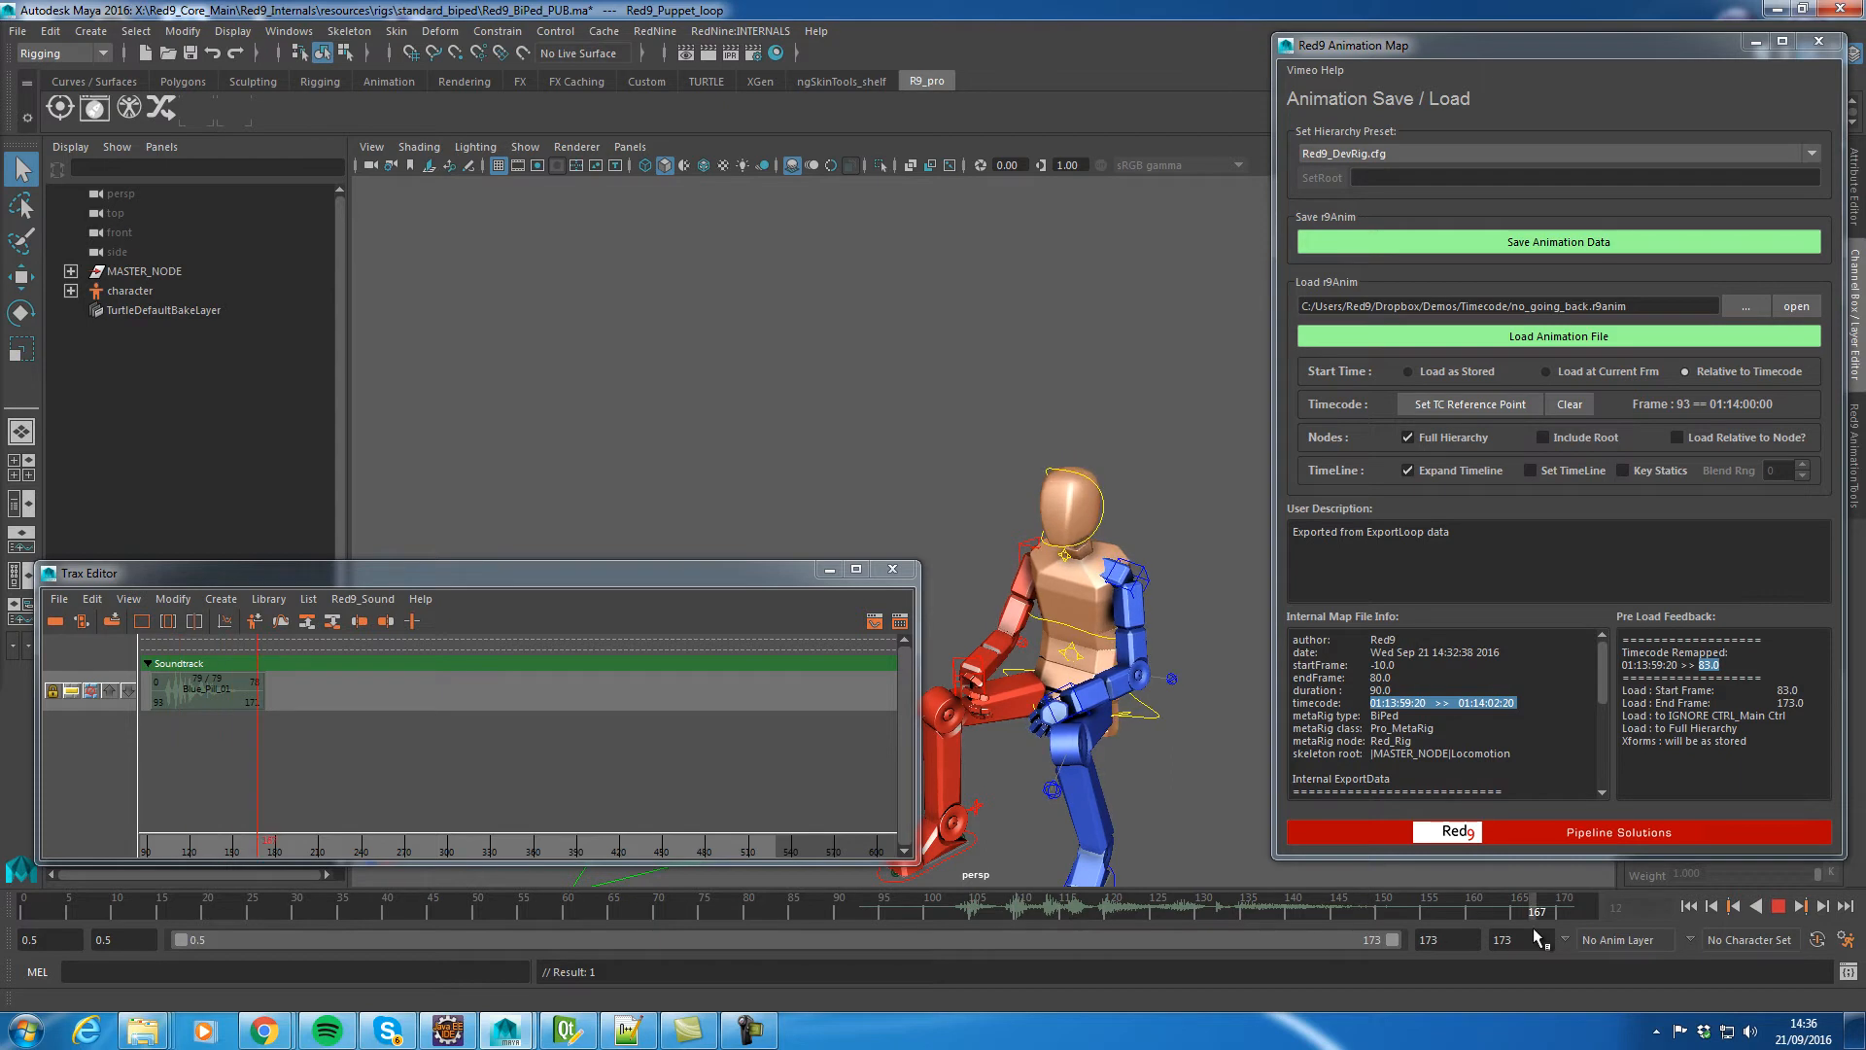
pyautogui.moveTo(1157, 916); pyautogui.dragTo(1637, 918)
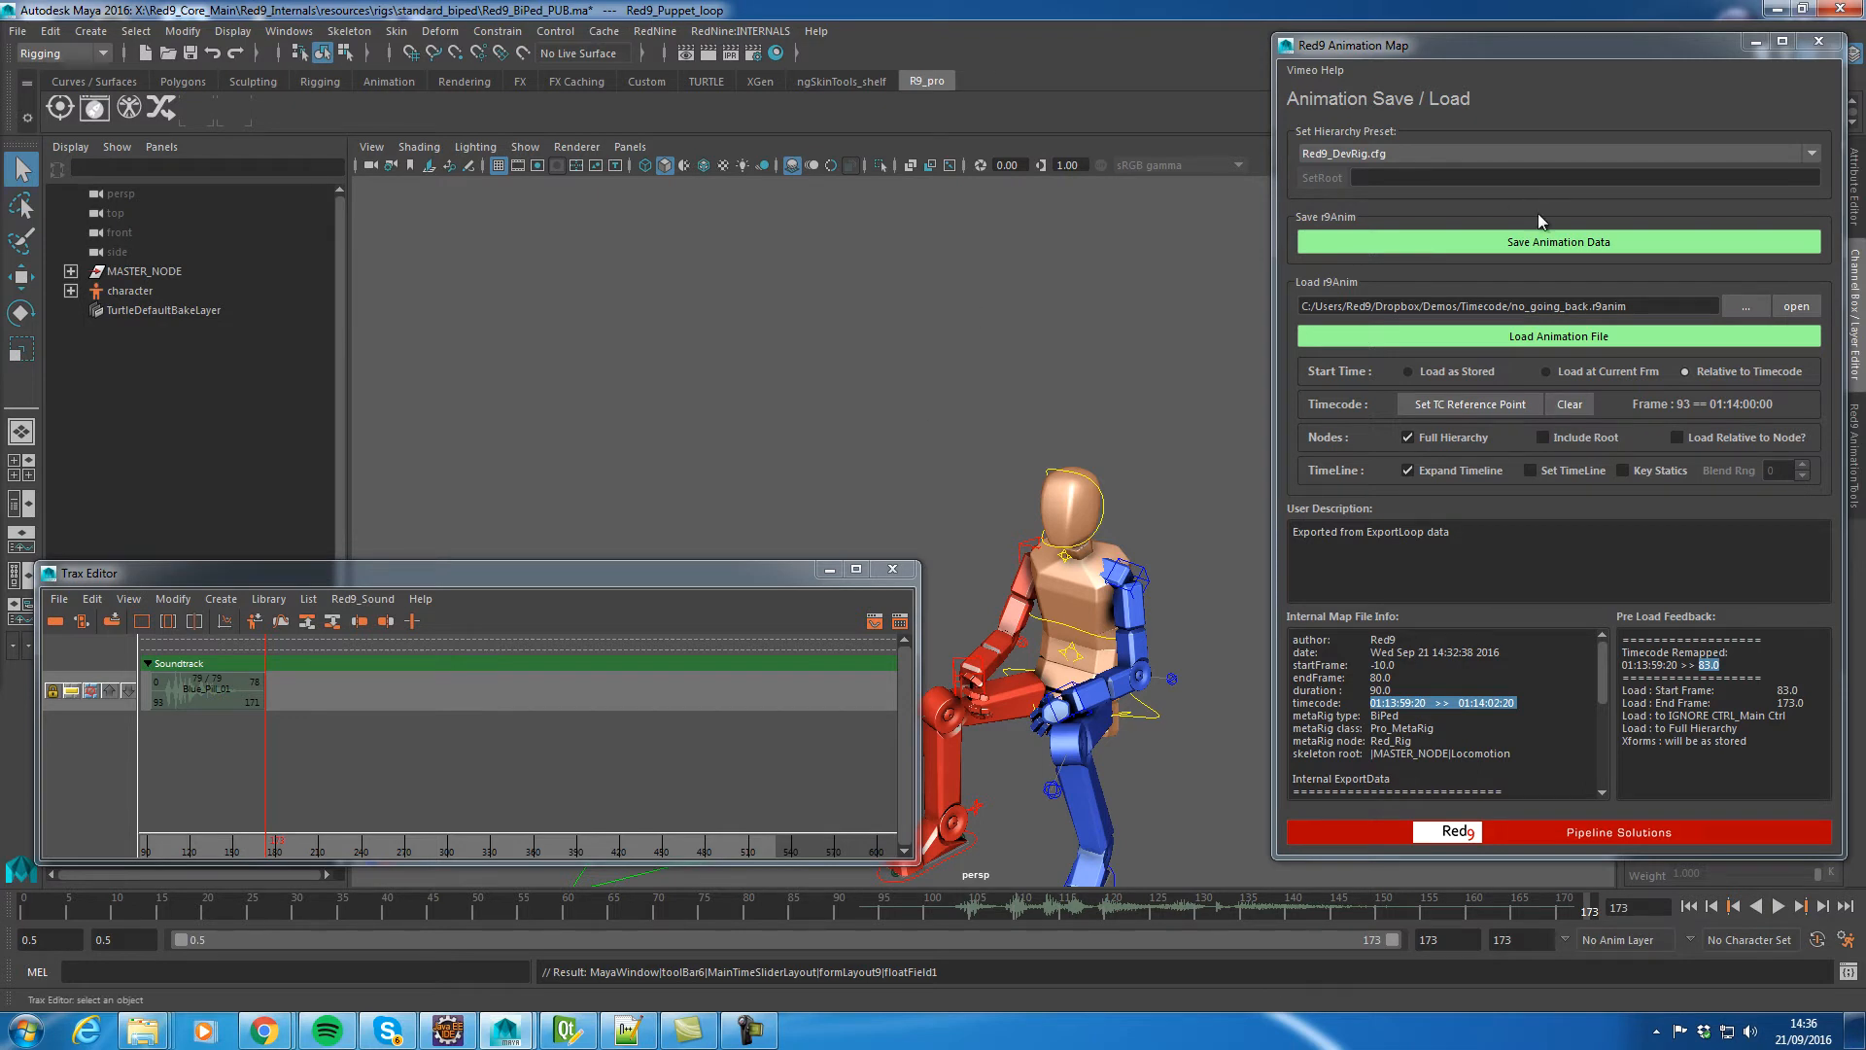
# Choose blue_pill.r9anim from the Timecode folder as the file to load and narrow the Trax Editor window
pyautogui.click(1744, 307)
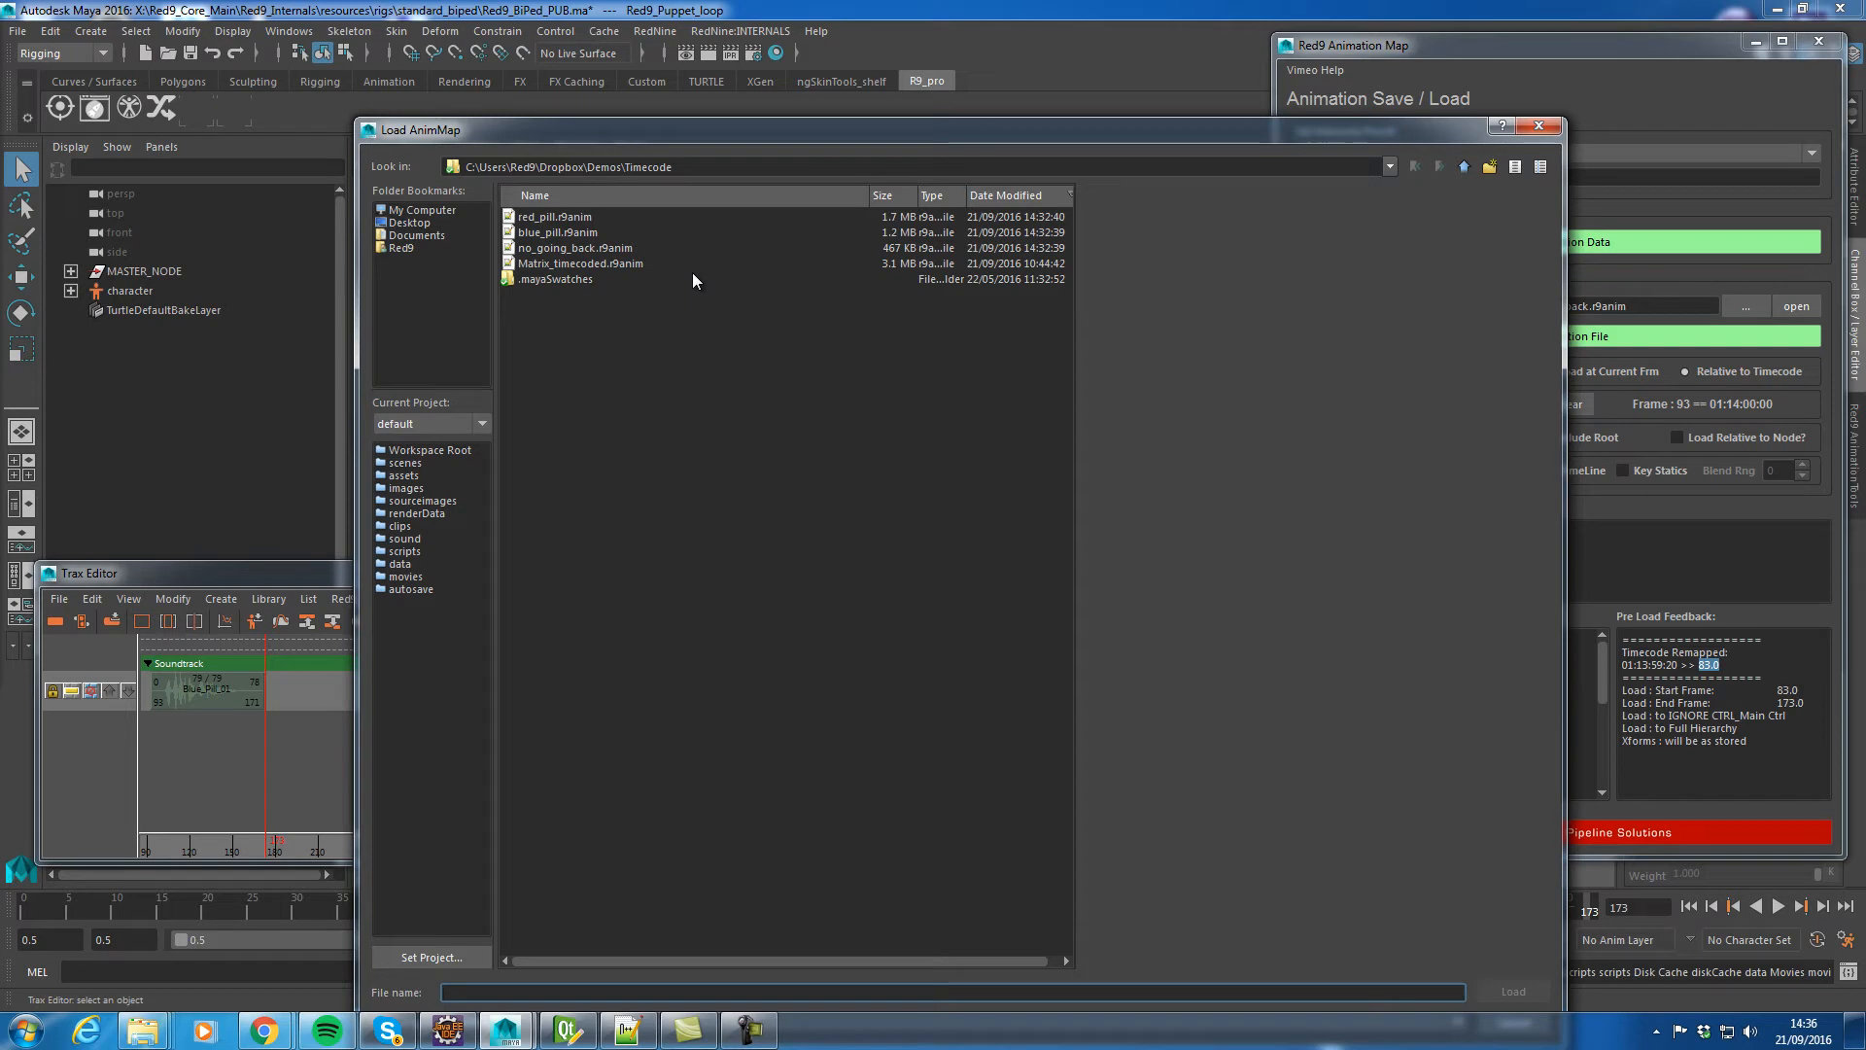
pyautogui.doubleClick(563, 229)
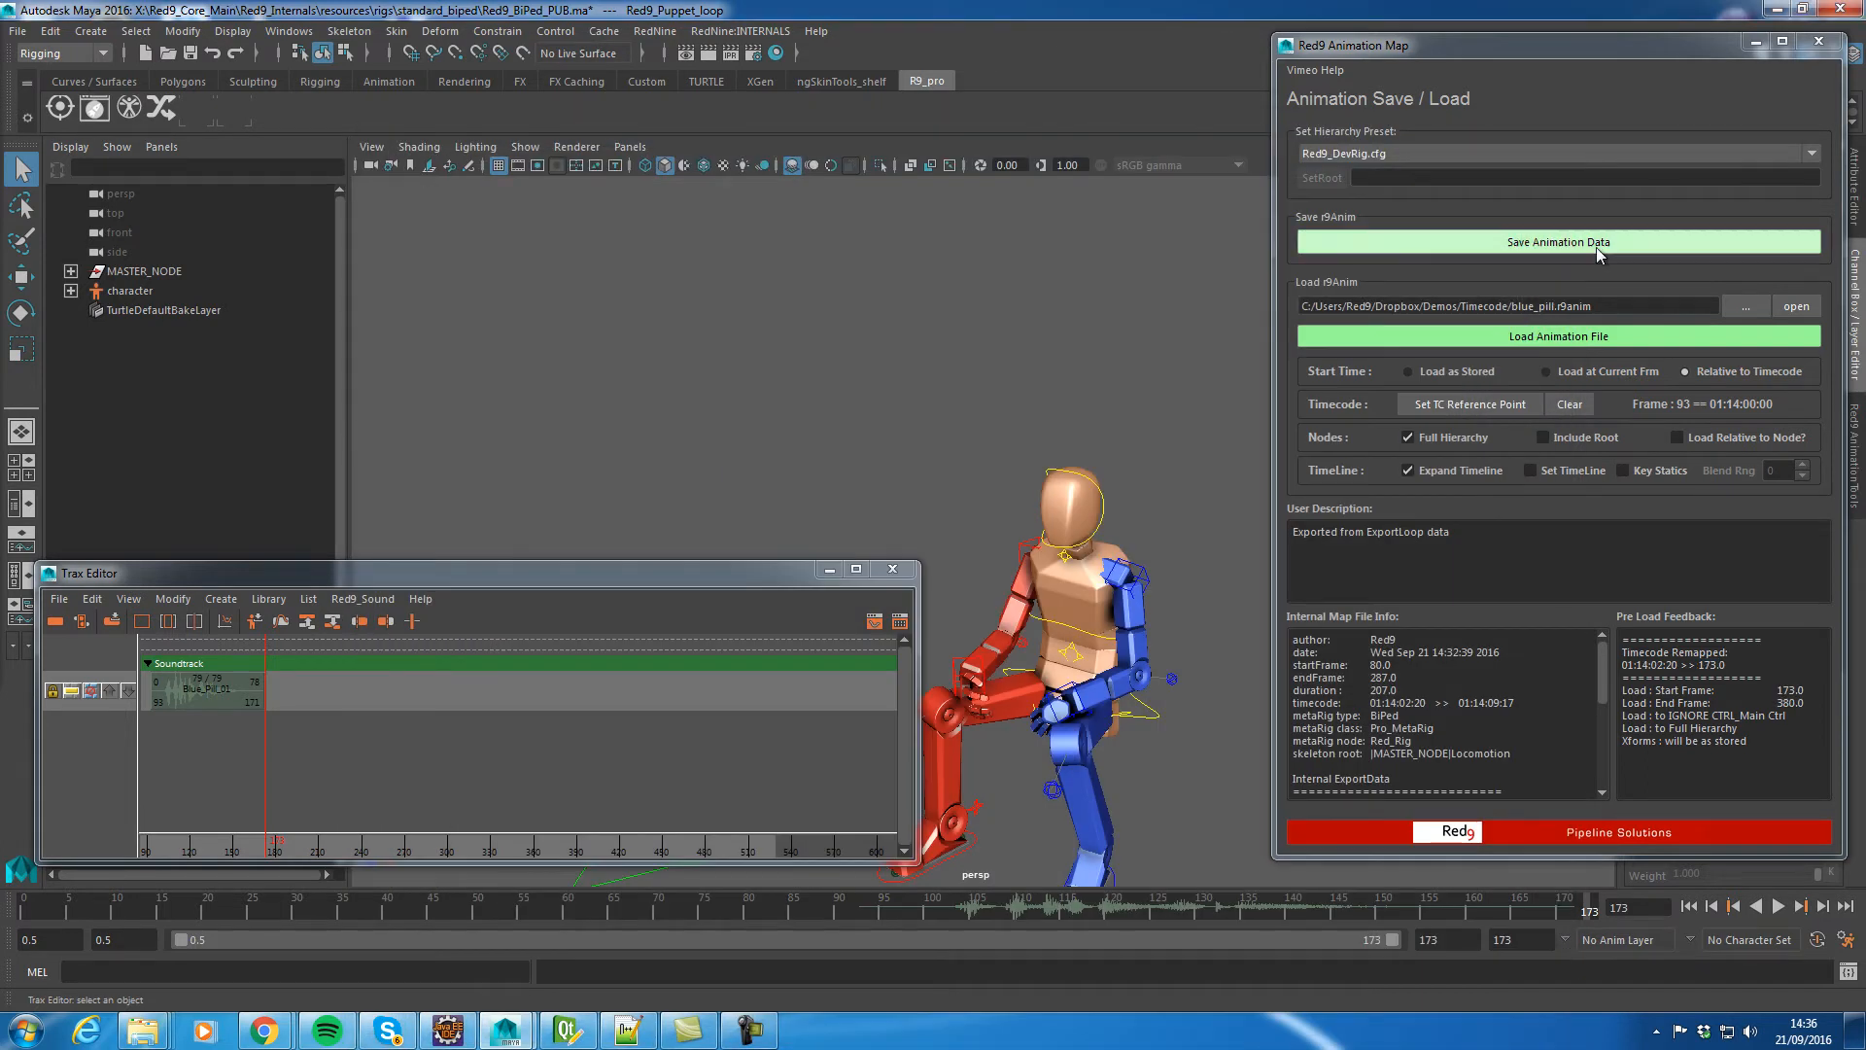
pyautogui.moveTo(915, 695); pyautogui.dragTo(669, 695)
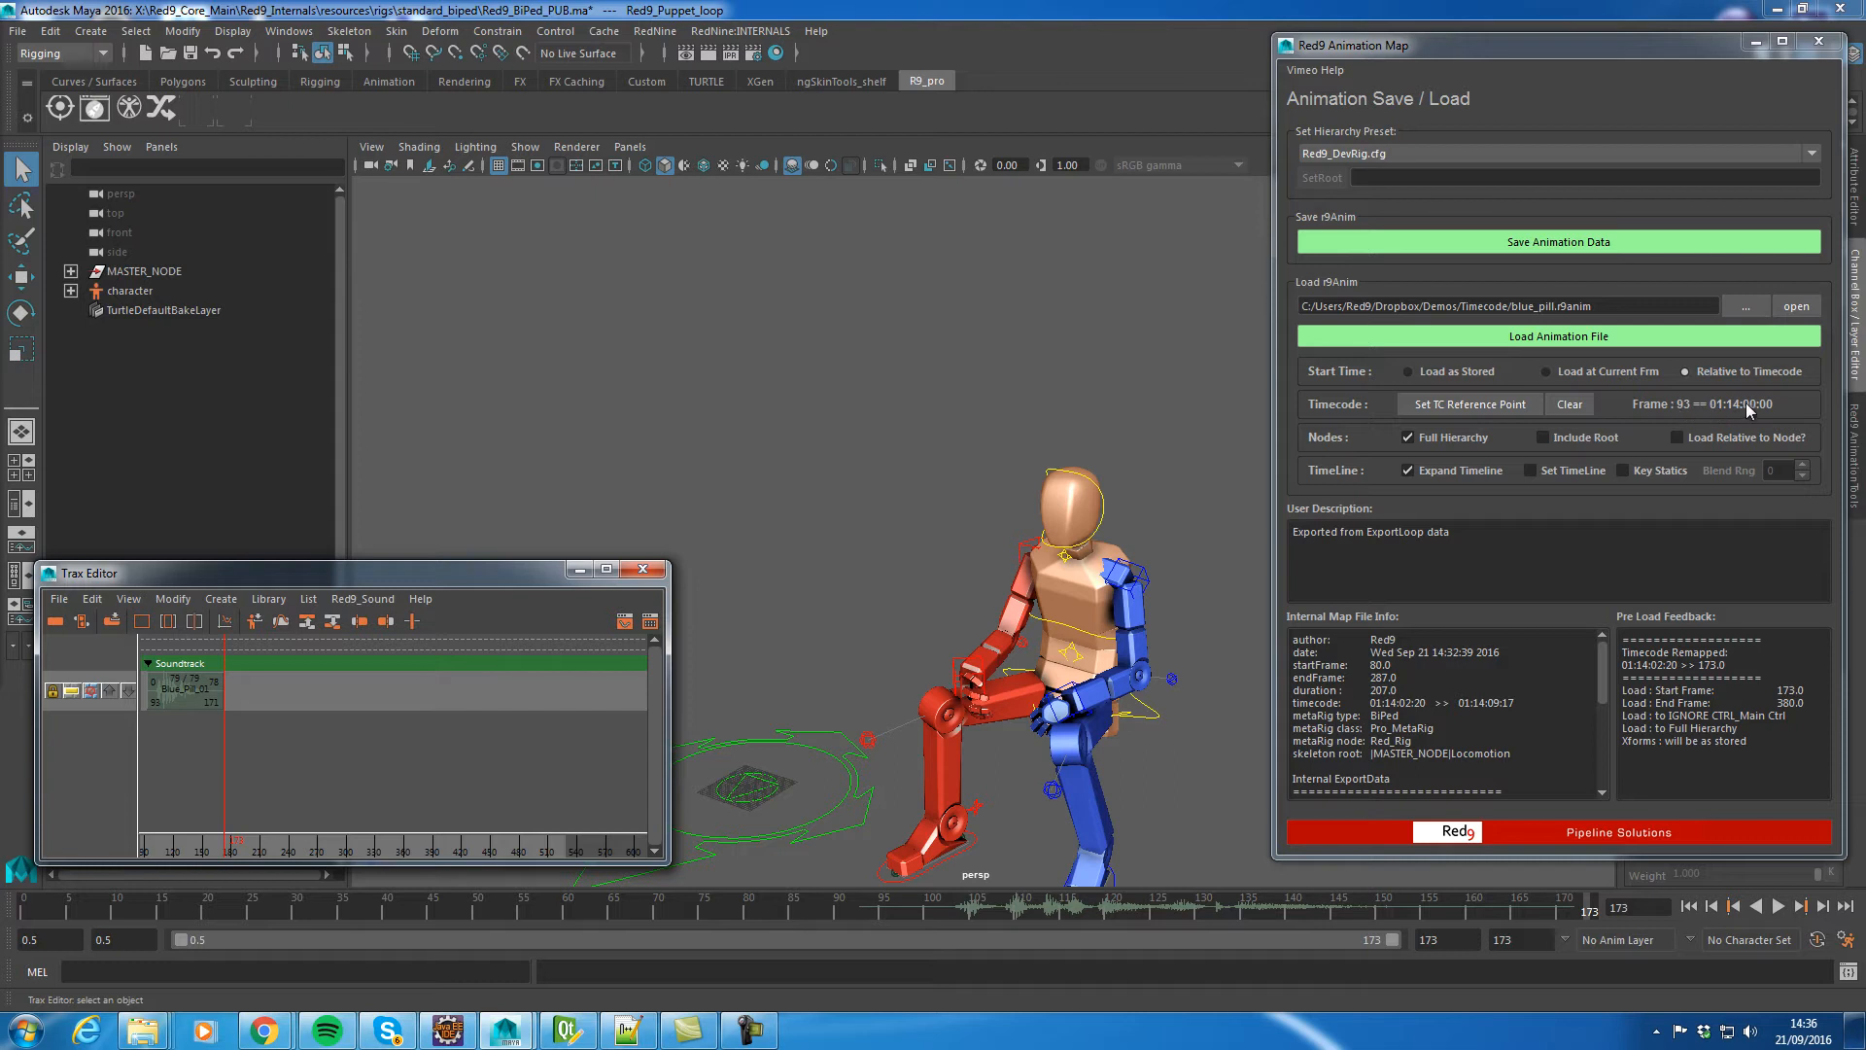
# Select the rig's ground Locomotion control, start the playback range at frame 74.5 and play the keyed animation with its audio
pyautogui.click(784, 766)
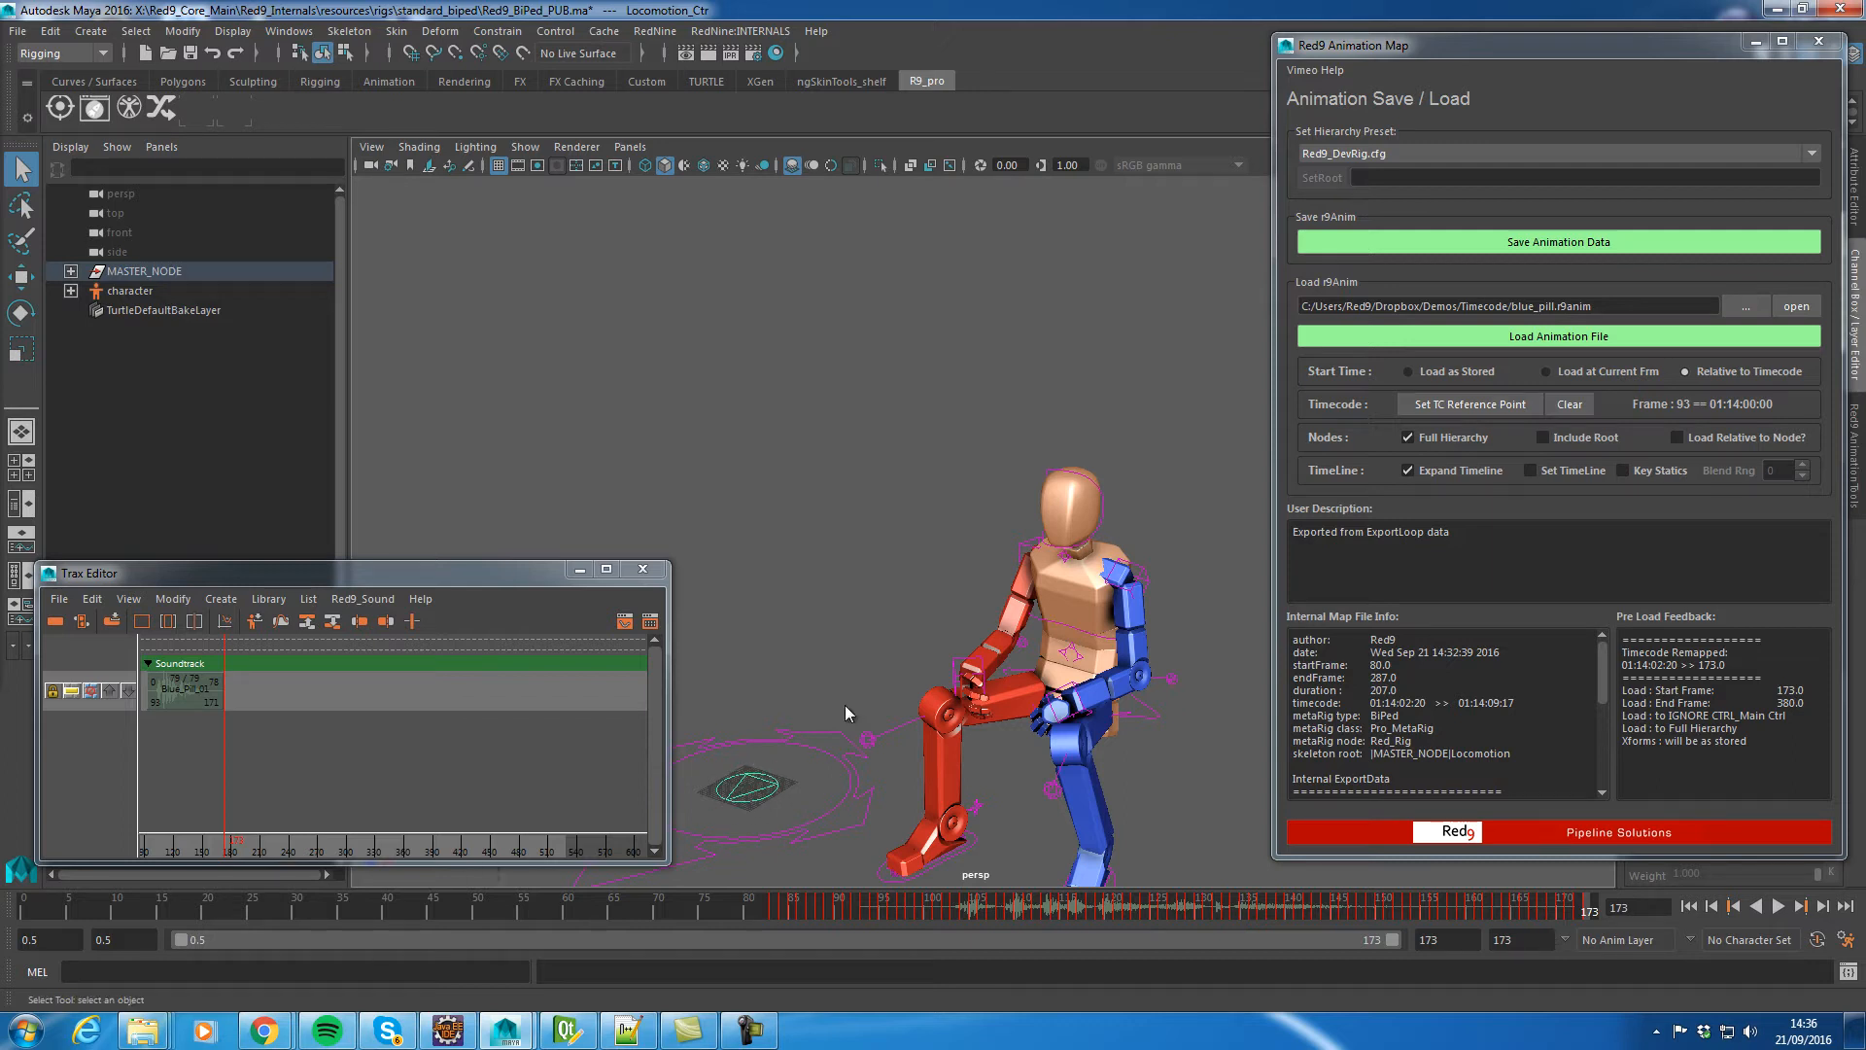
pyautogui.moveTo(183, 935); pyautogui.dragTo(709, 925)
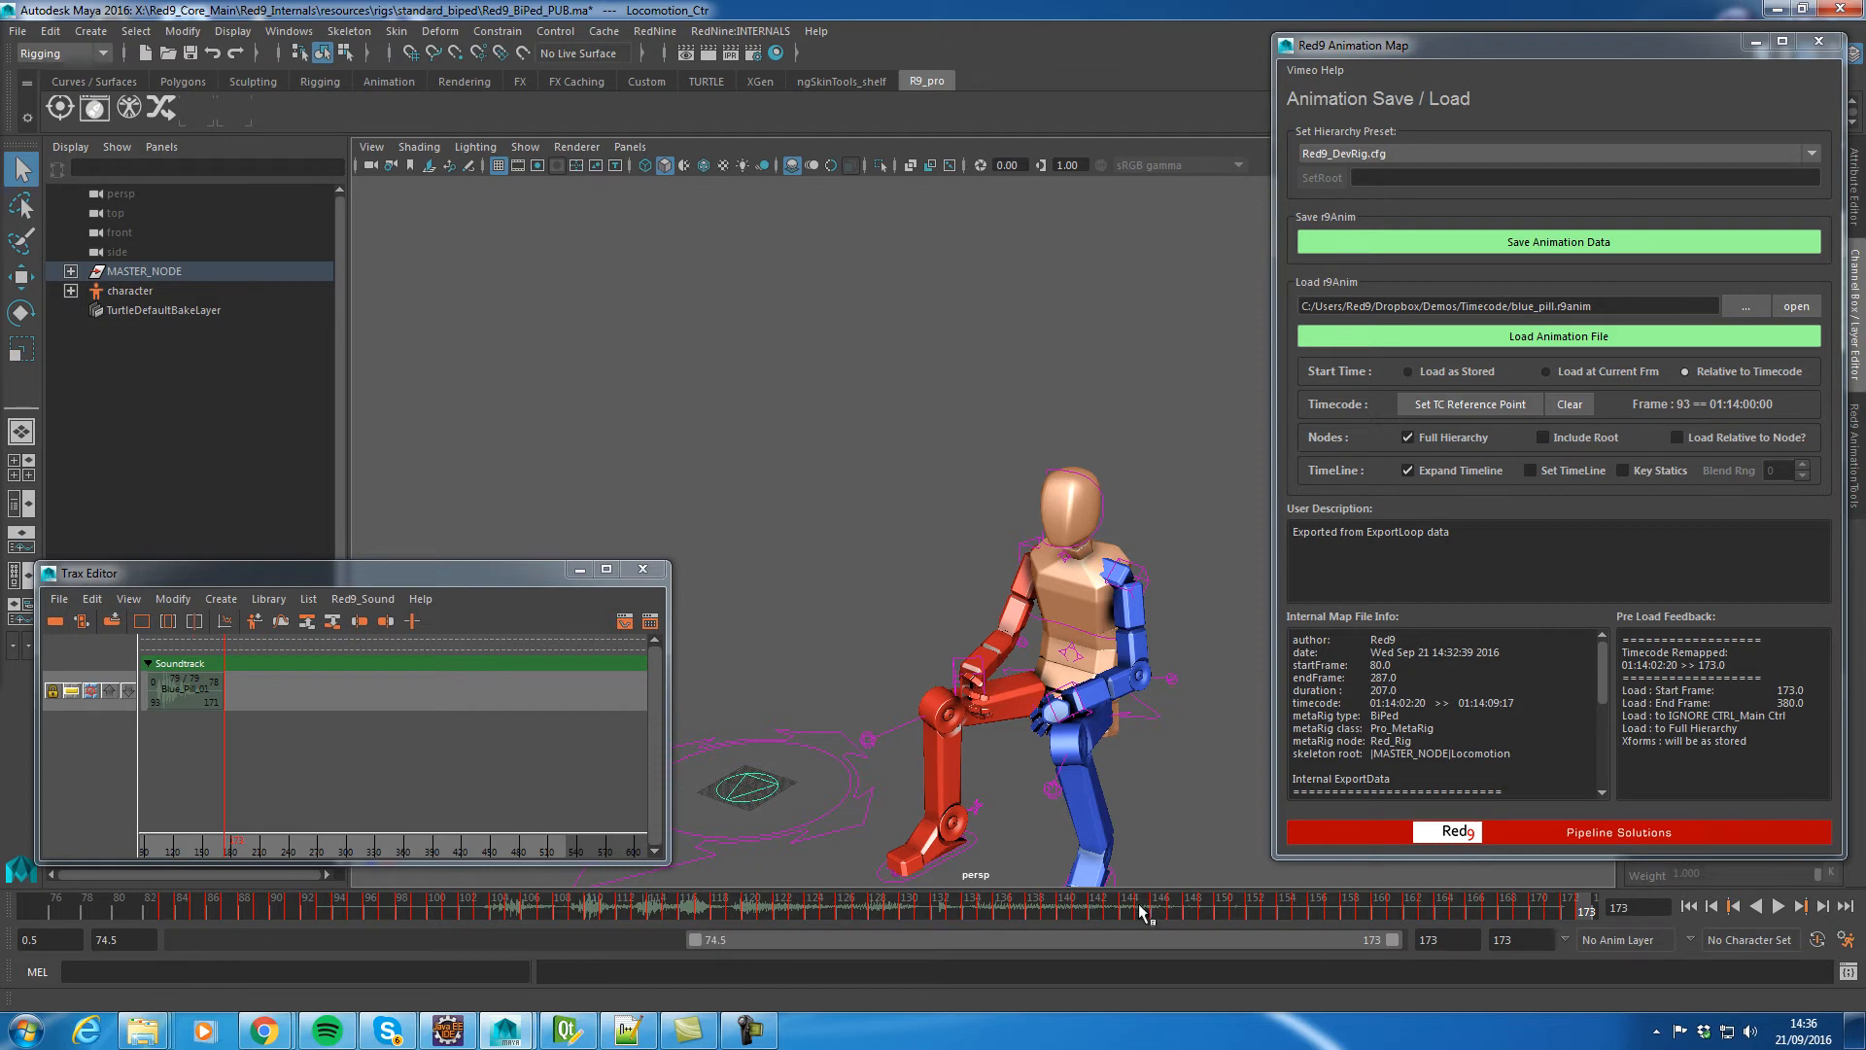
pyautogui.hotkey('alt', 'v')
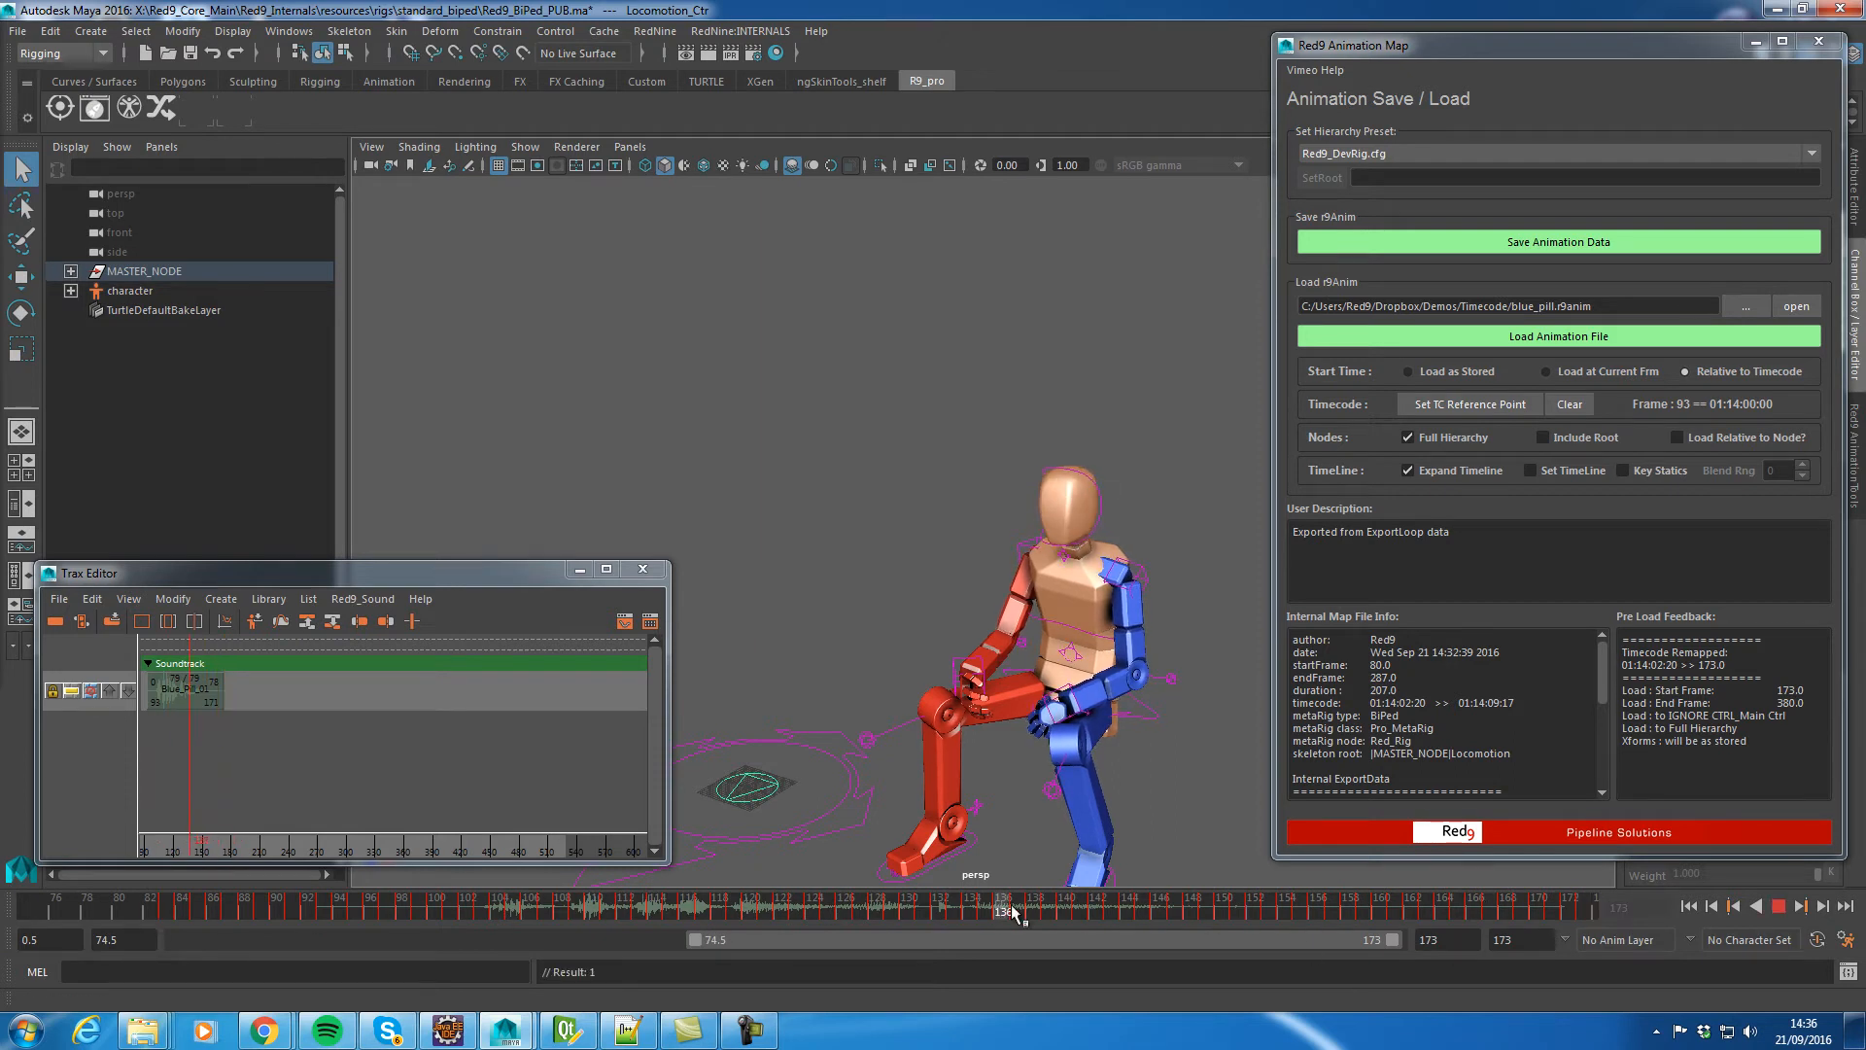
pyautogui.moveTo(1007, 918); pyautogui.dragTo(985, 915)
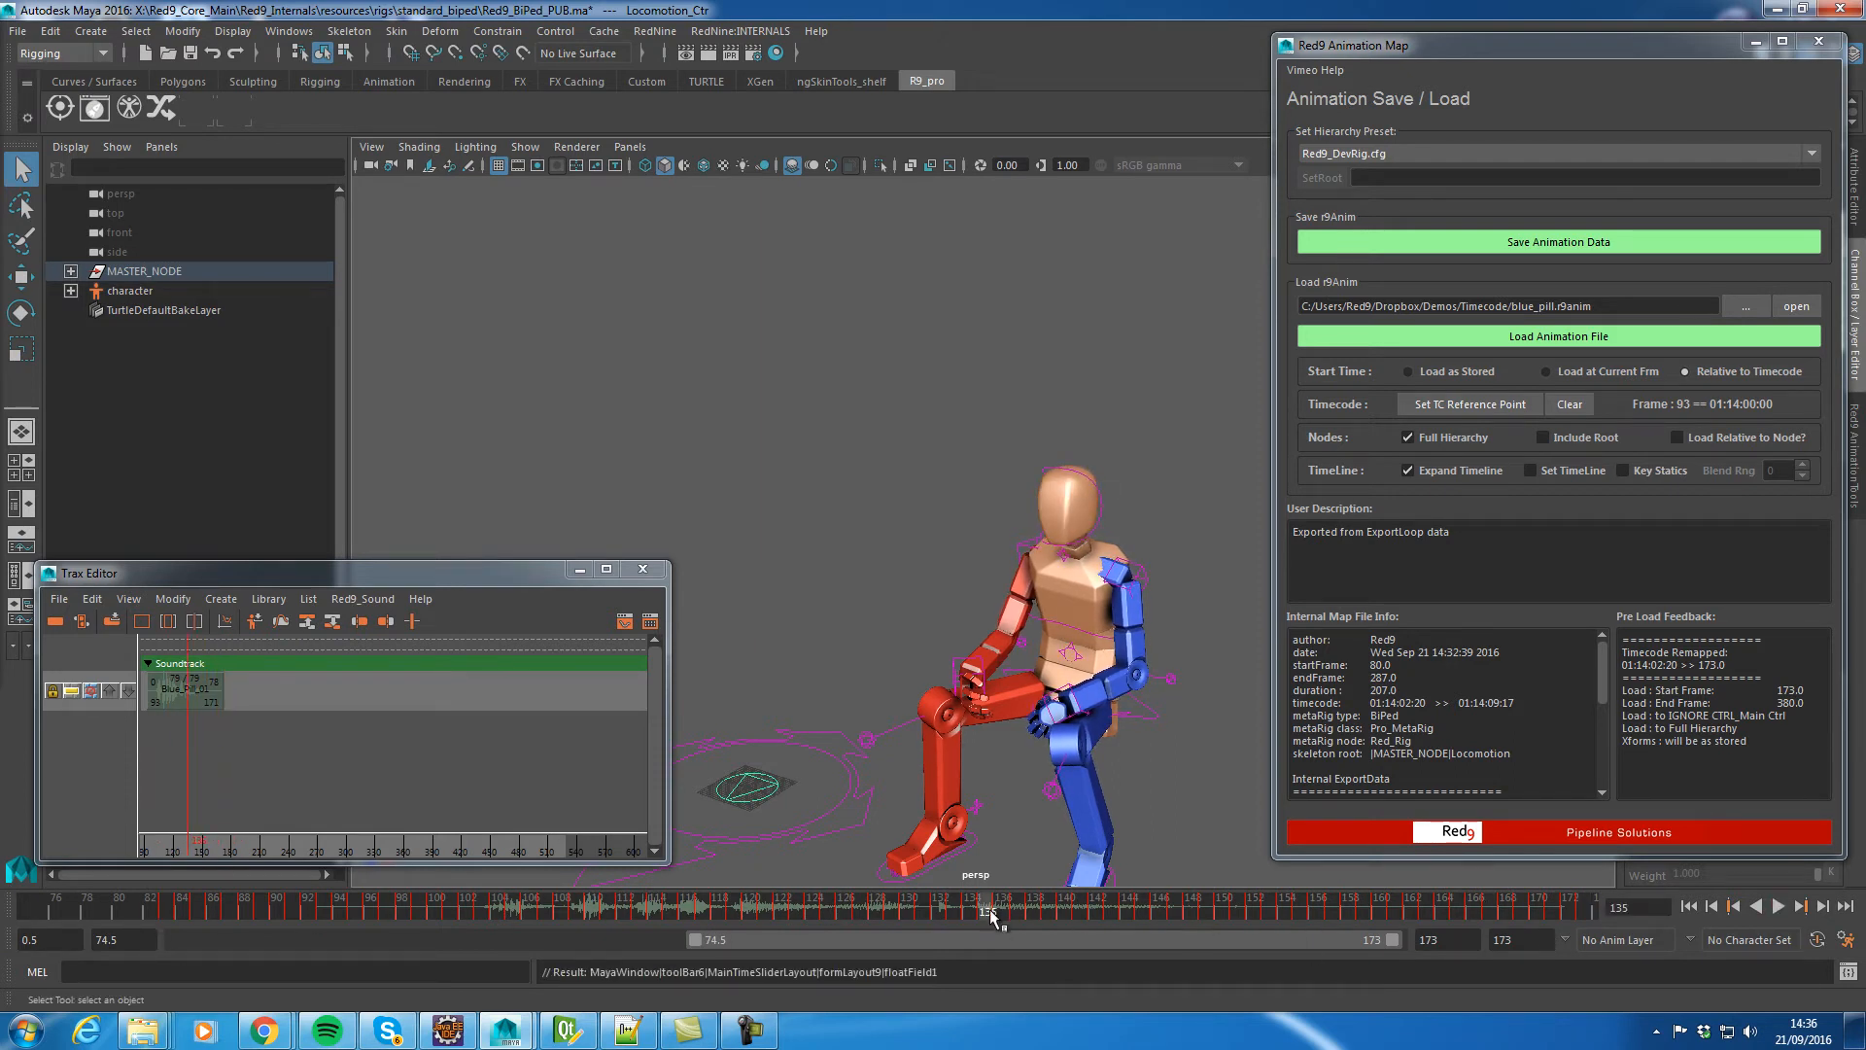
pyautogui.hotkey('alt', 'v')
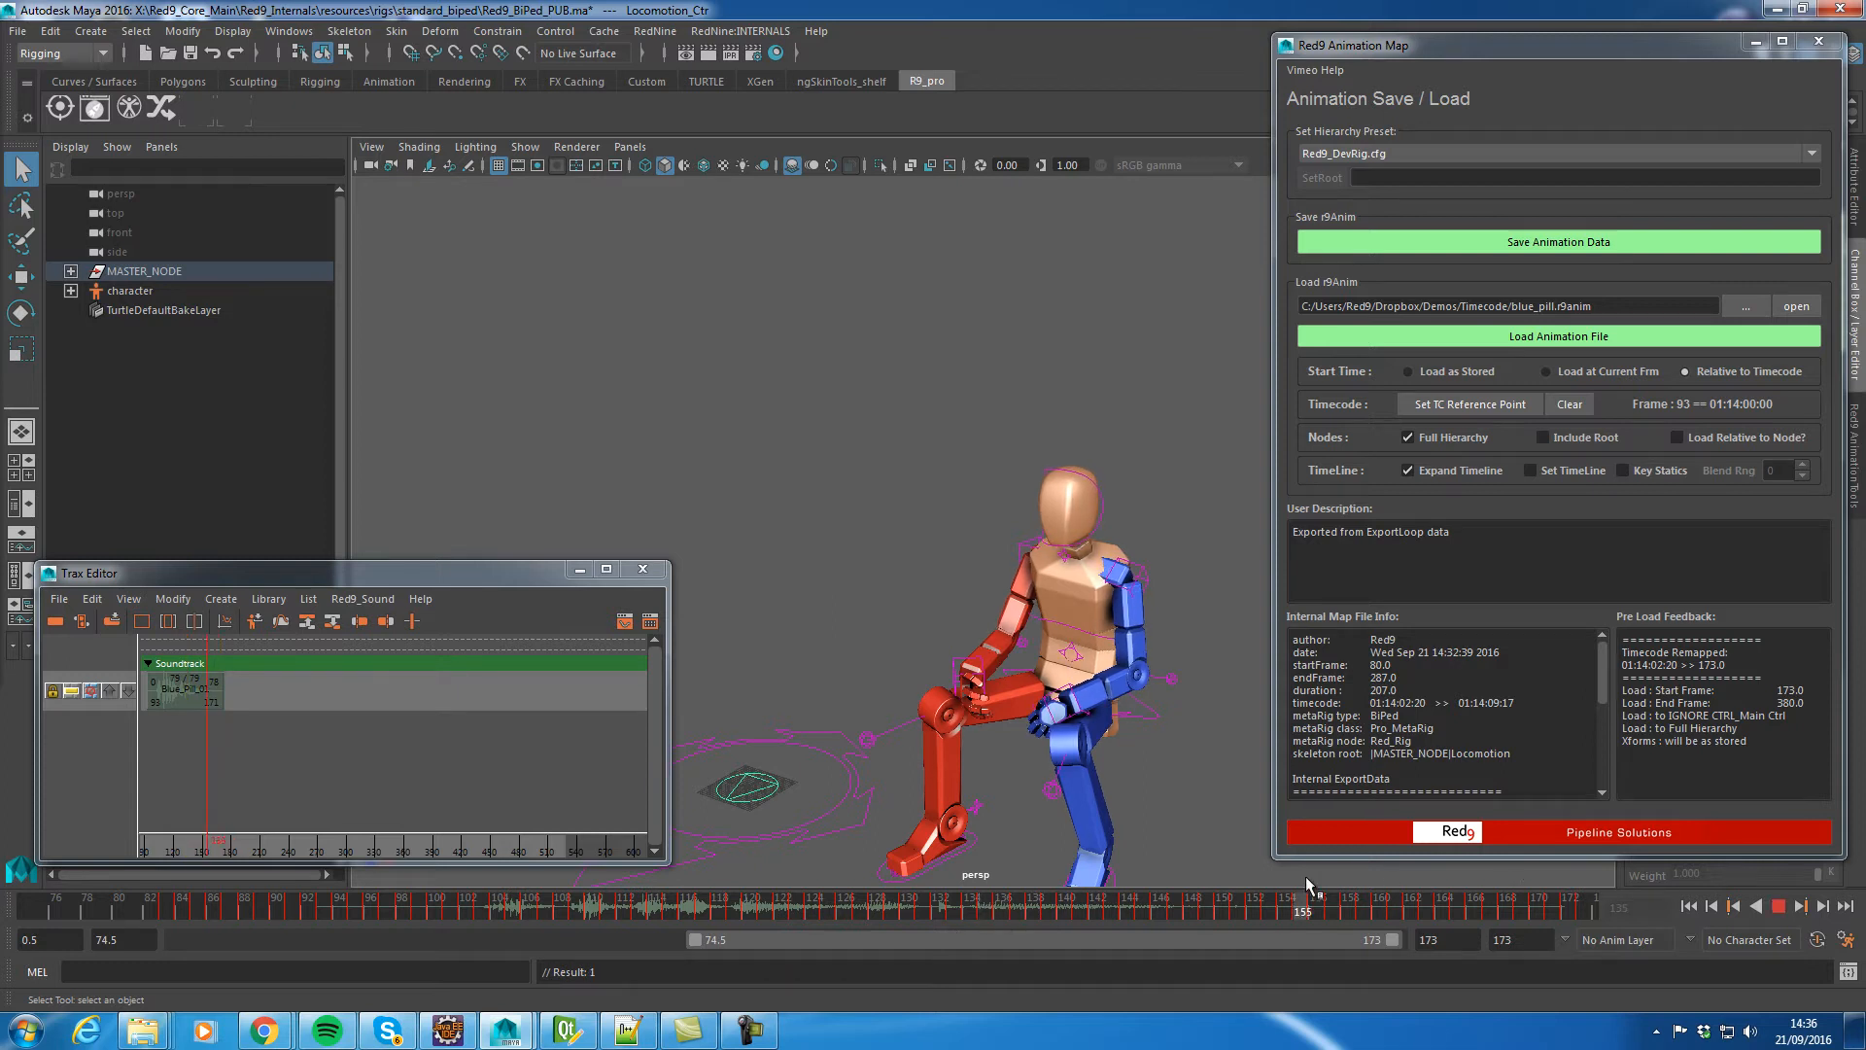
# Go to frame 143, set it as the timecode reference point from the rig, and check the remapped load frame for blue_pill
pyautogui.click(1114, 902)
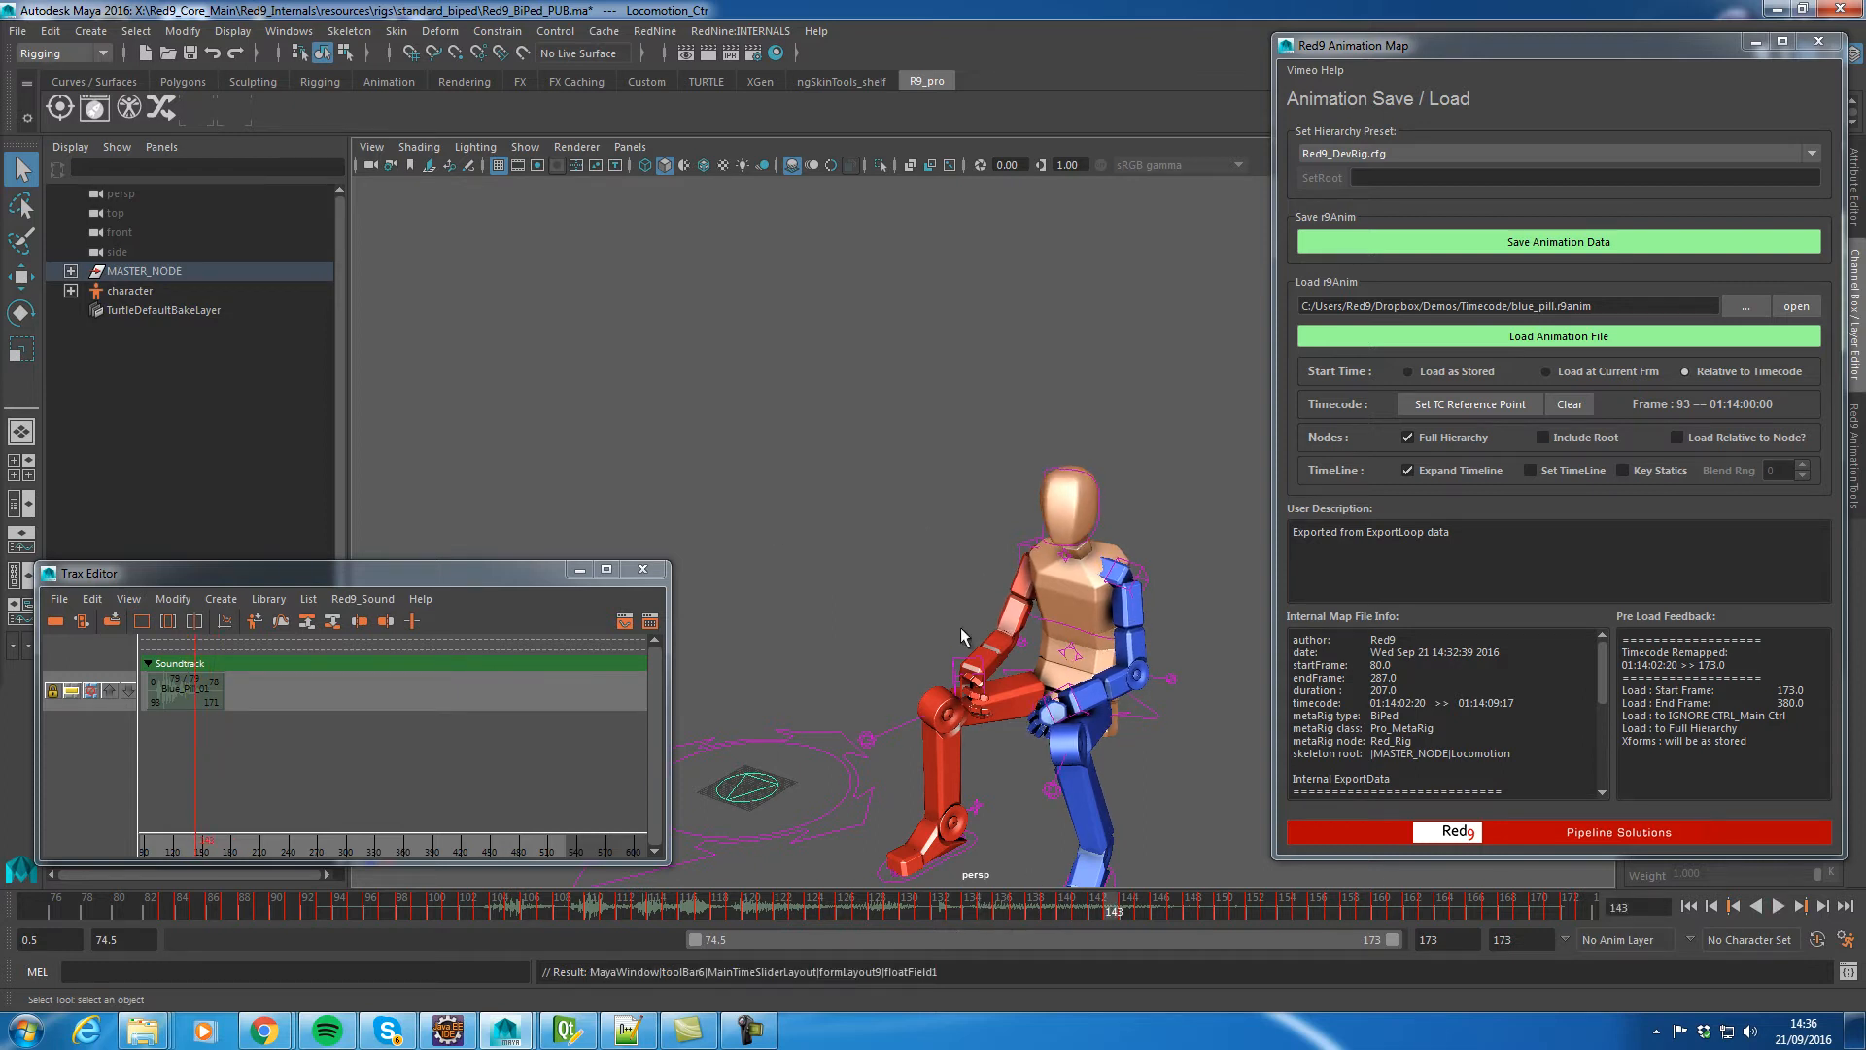
pyautogui.click(1479, 405)
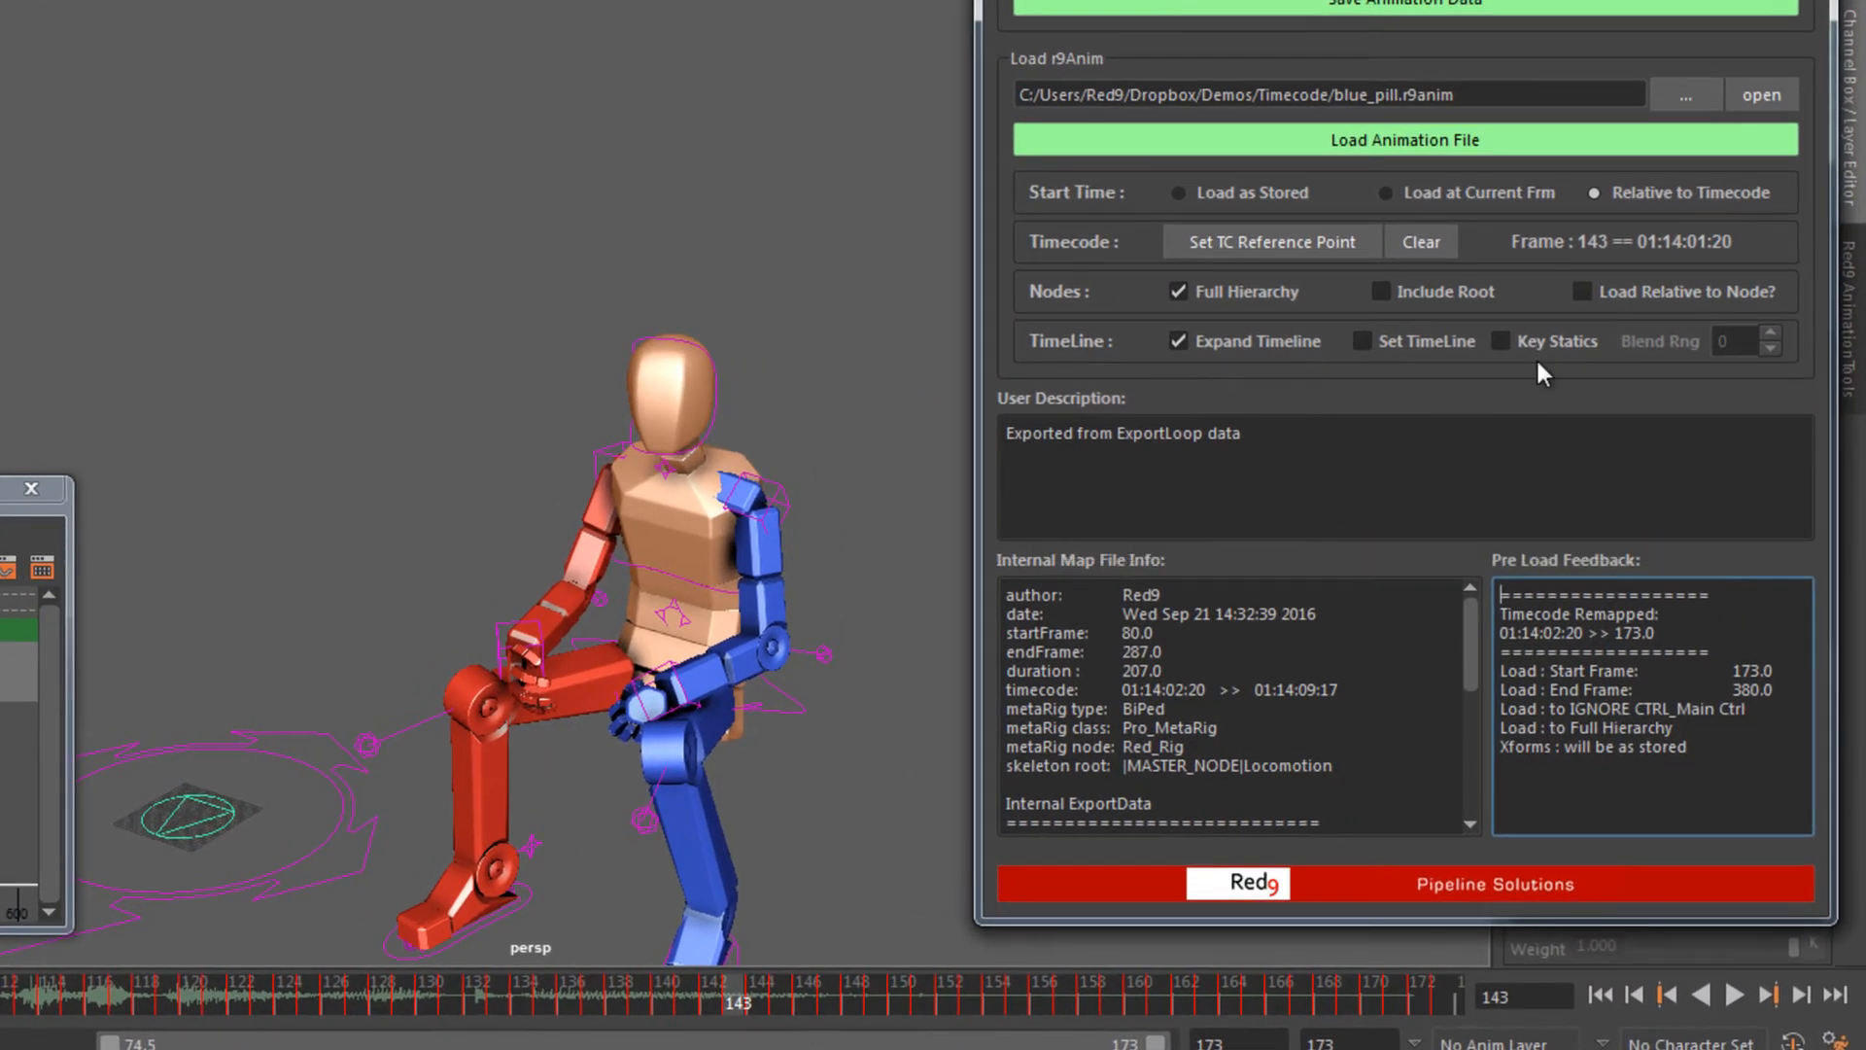
pyautogui.moveTo(135, 787); pyautogui.dragTo(241, 838)
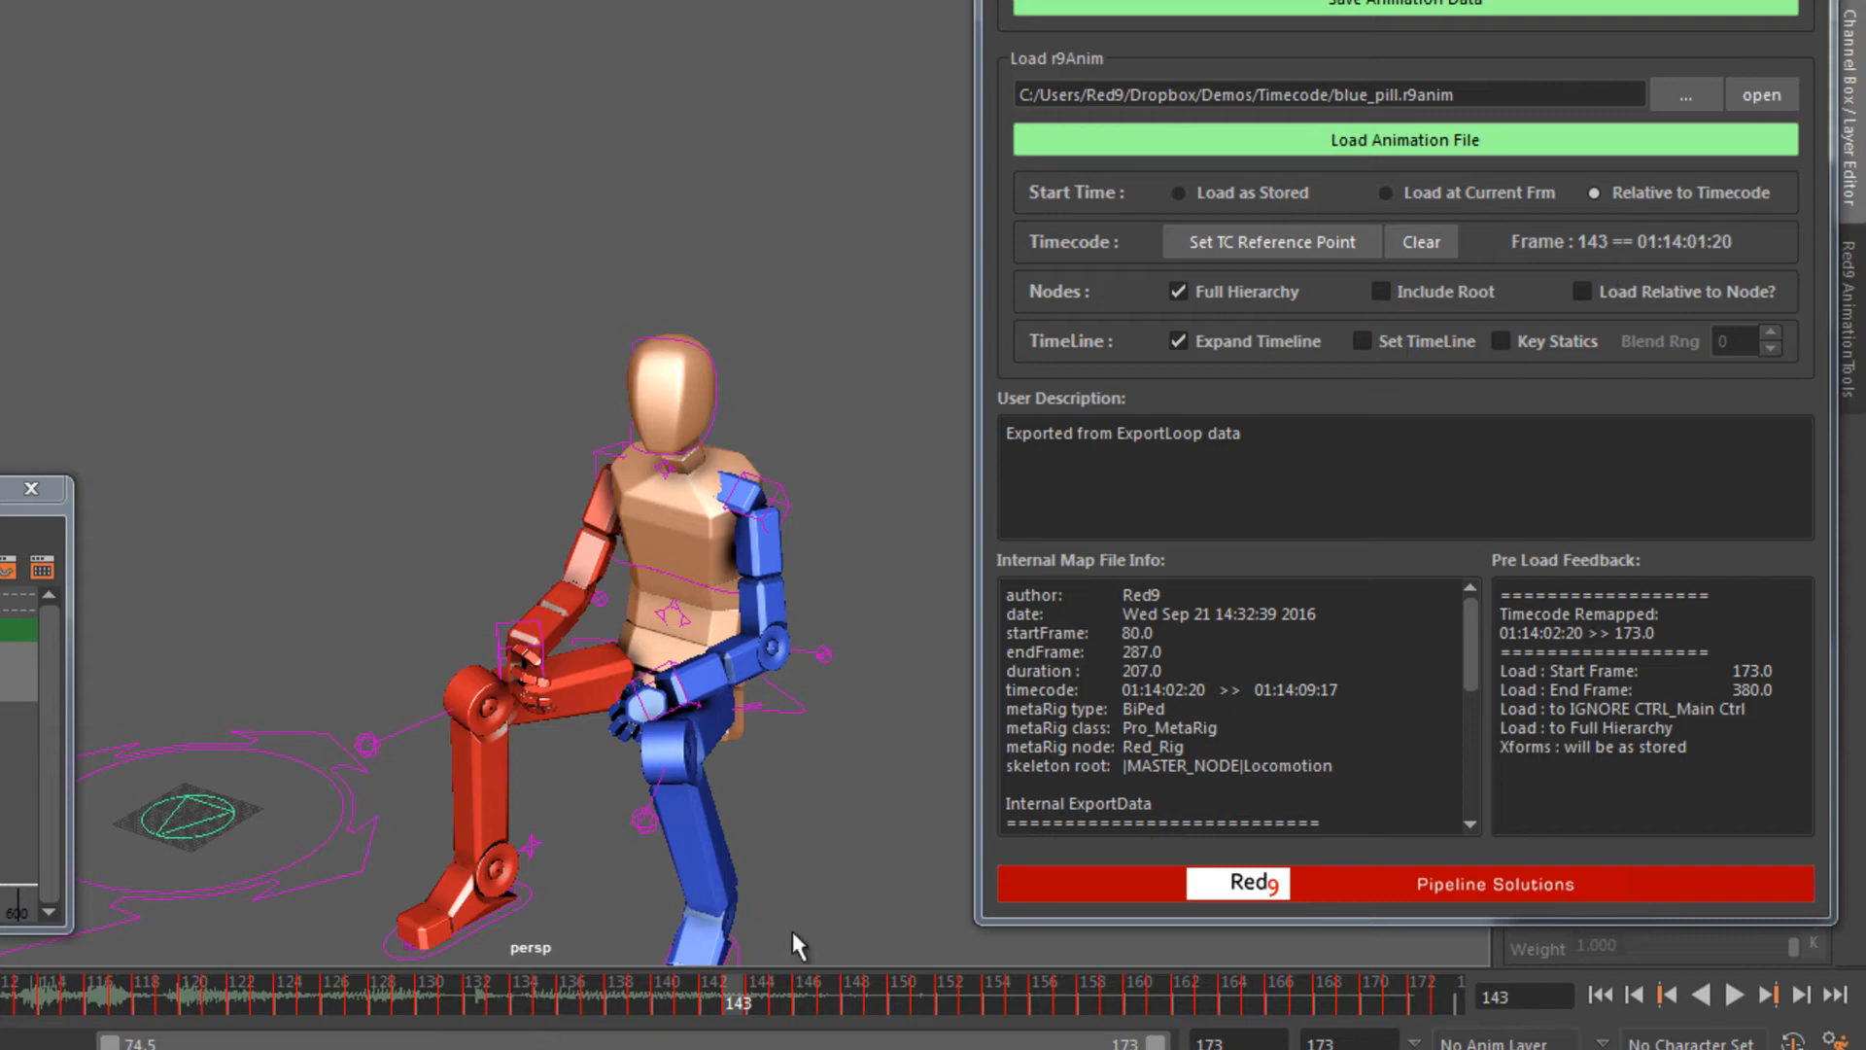
pyautogui.moveTo(207, 837); pyautogui.dragTo(208, 838)
pyautogui.moveTo(1615, 633); pyautogui.dragTo(1658, 634)
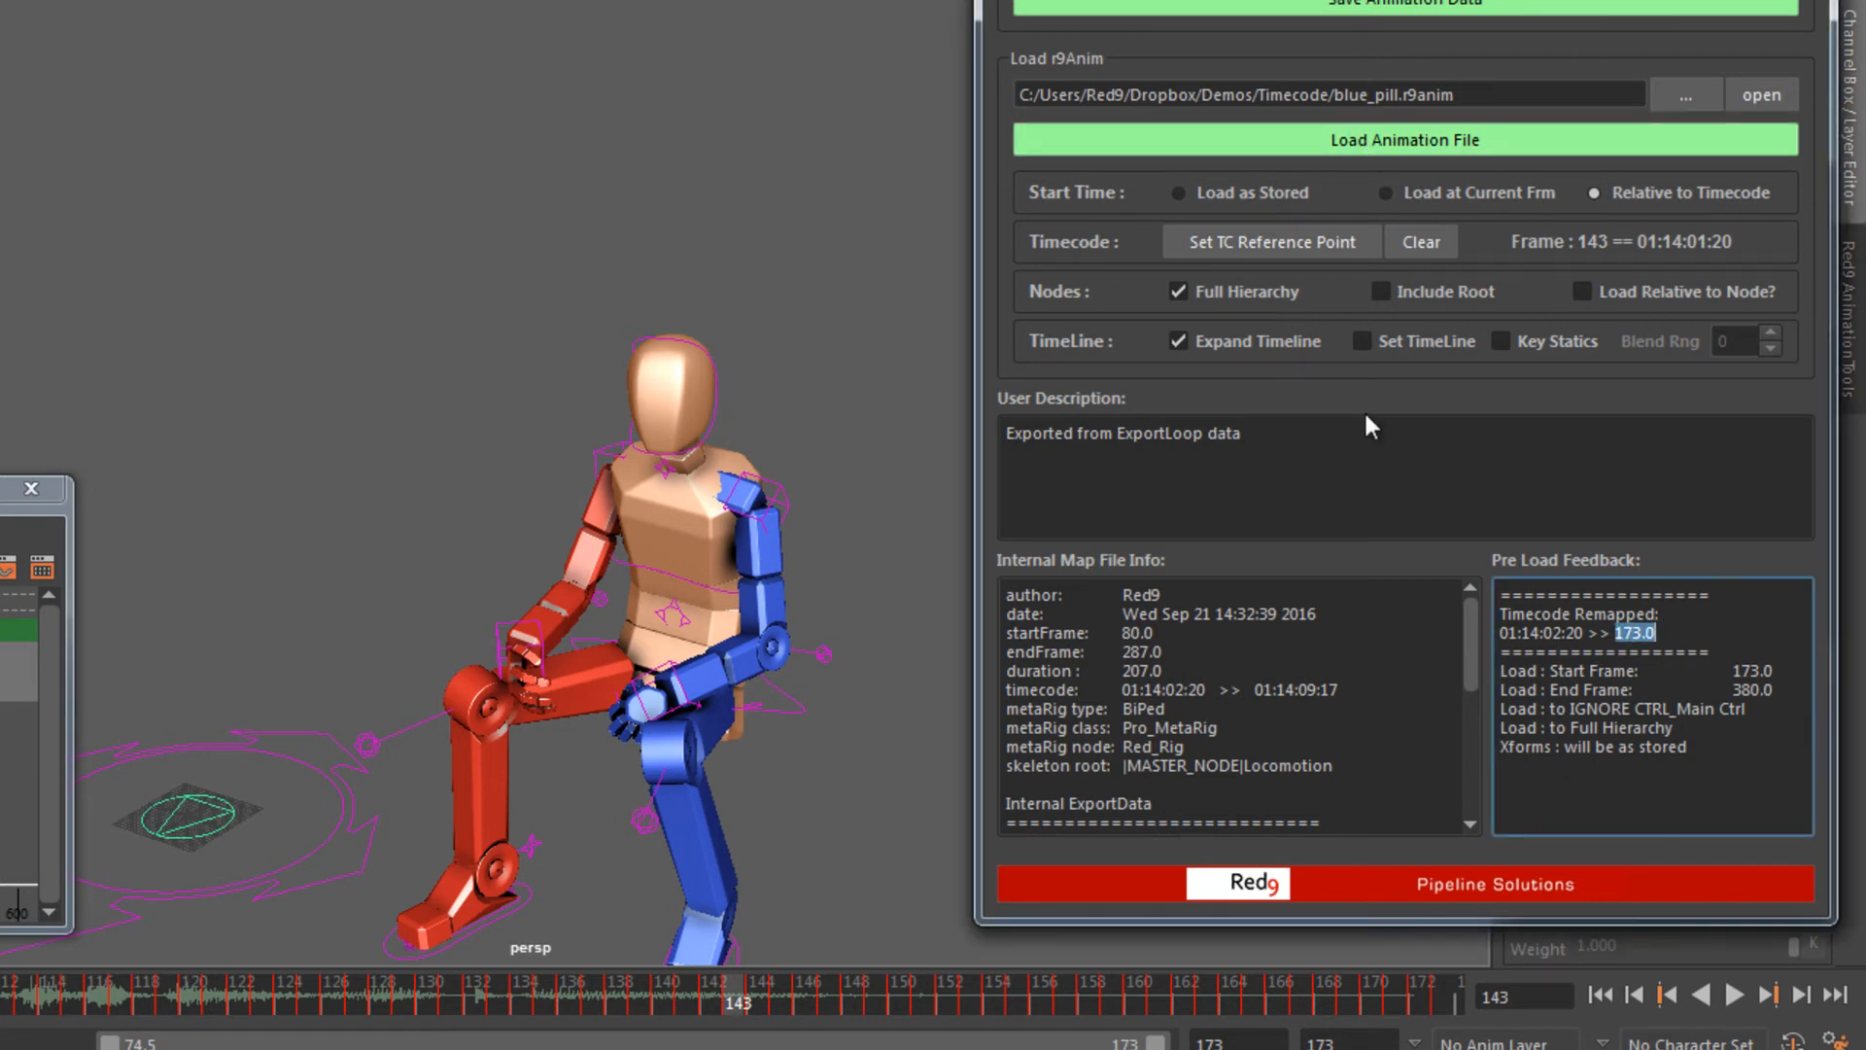
# Load blue_pill.r9anim, rebuilding its export loop and matching audio nodes, and play the result through to frame 313
pyautogui.click(1264, 137)
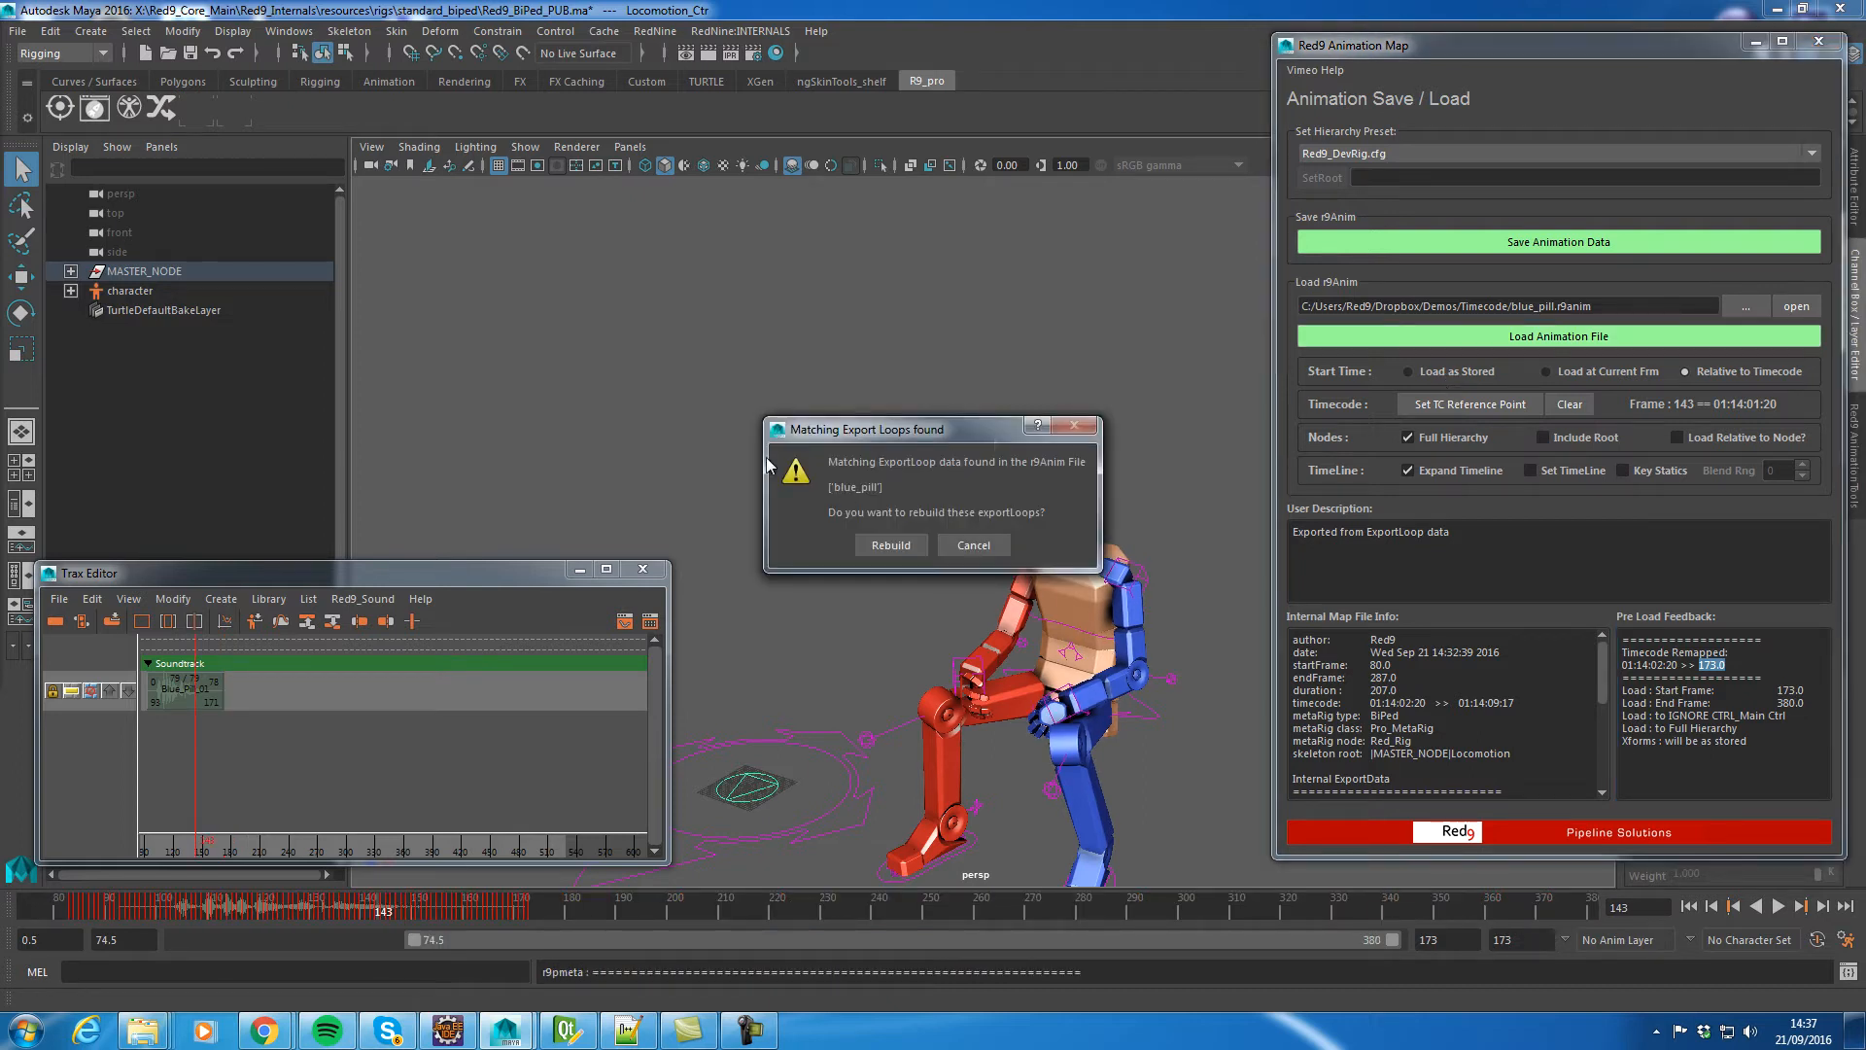
pyautogui.click(908, 546)
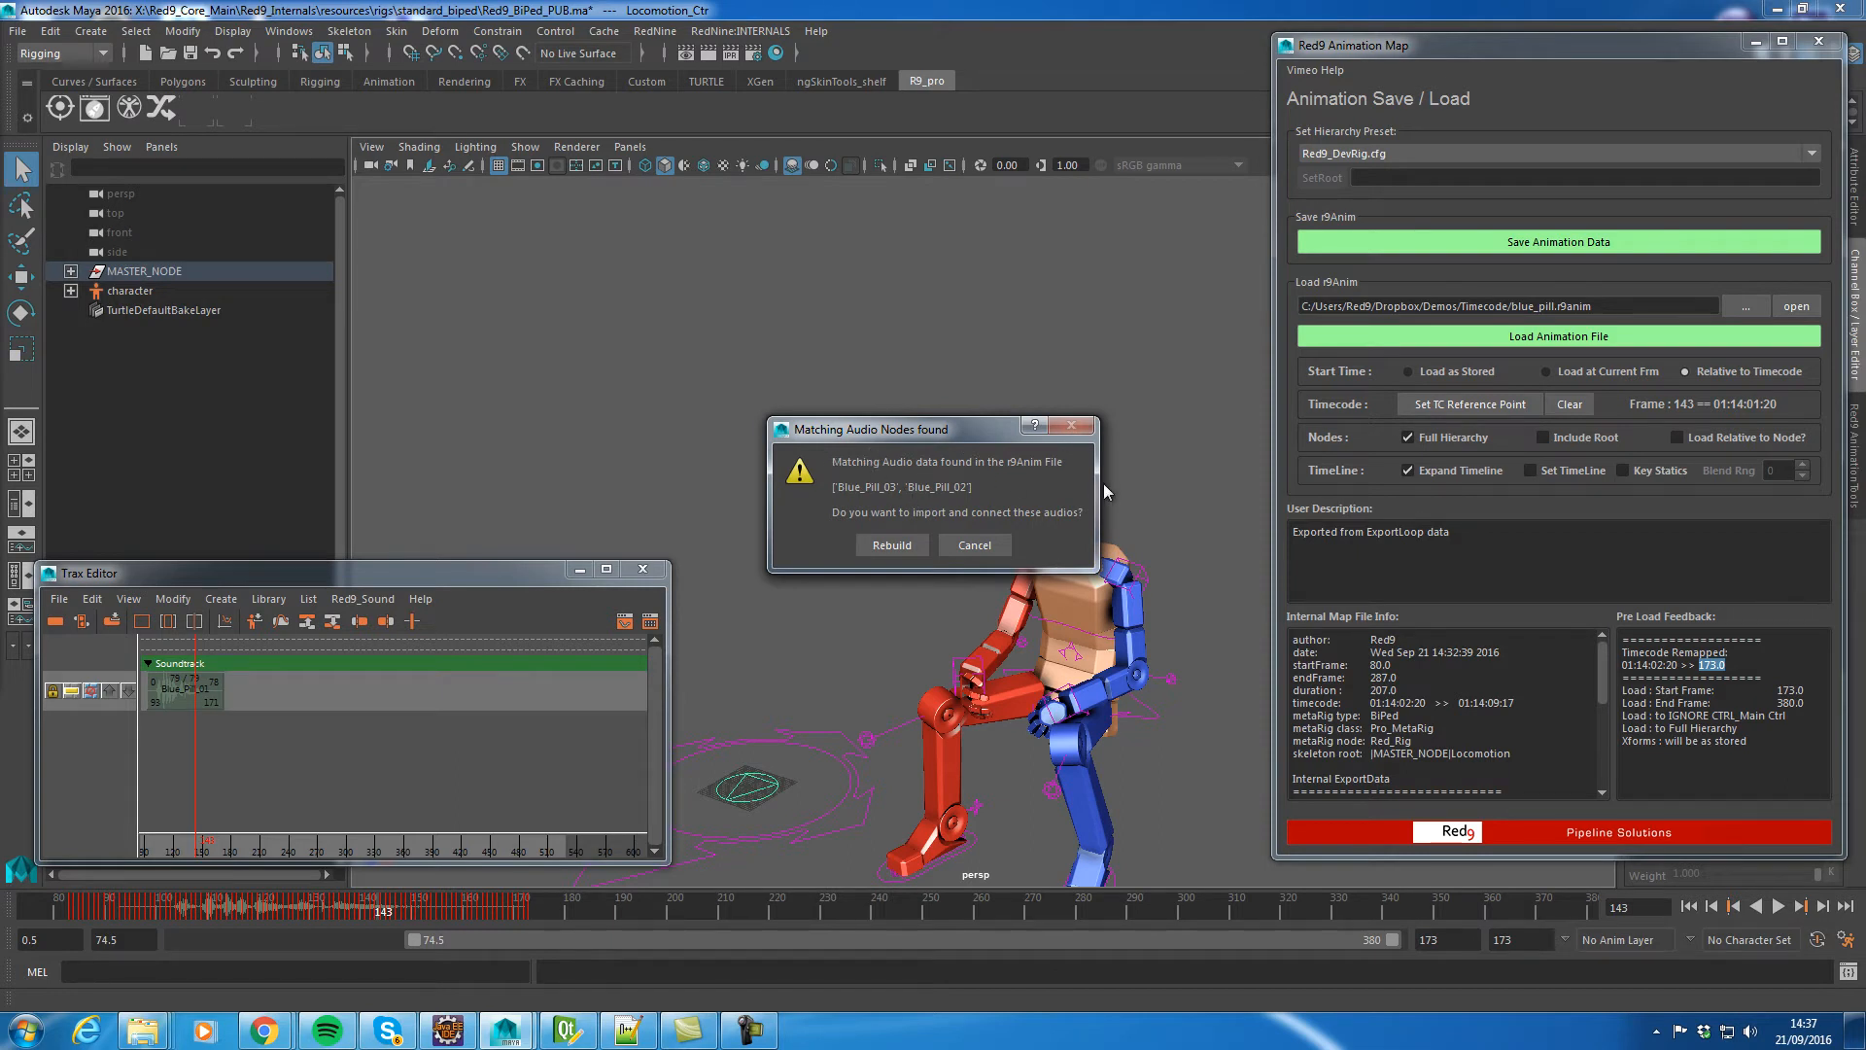
pyautogui.click(891, 545)
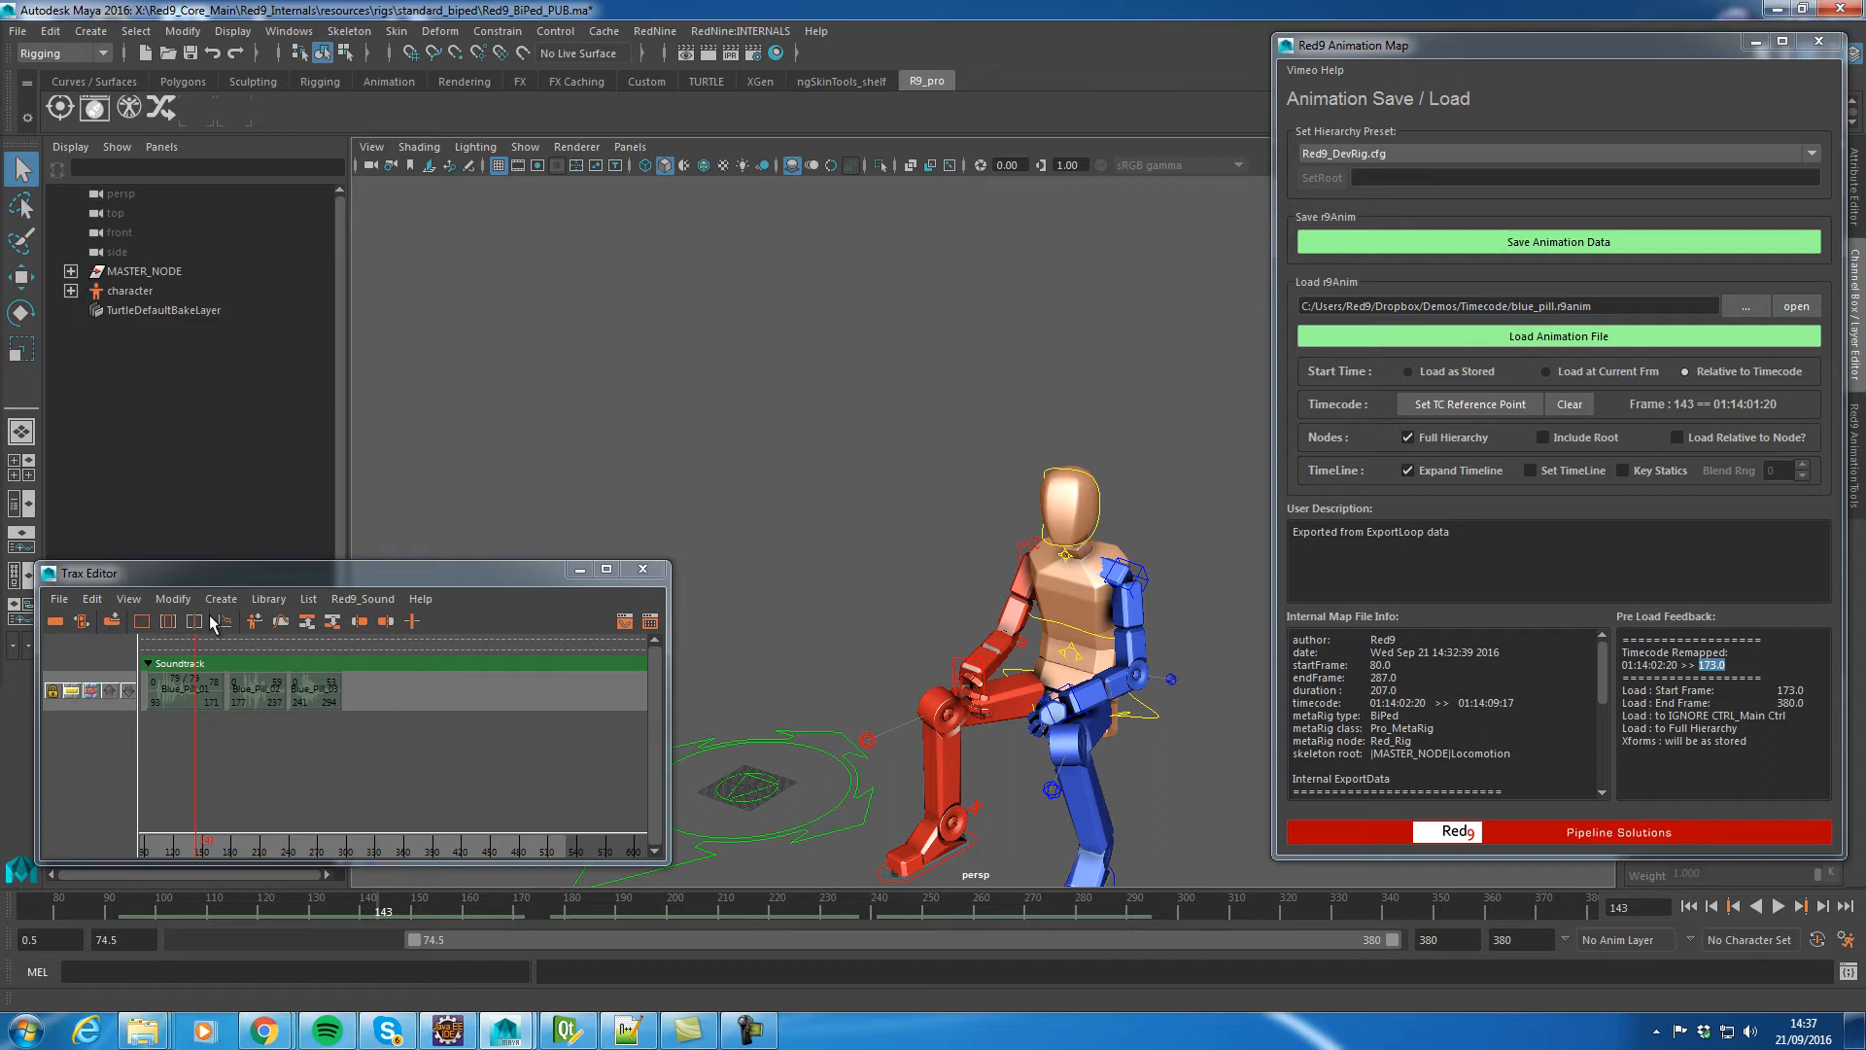
pyautogui.moveTo(332, 895); pyautogui.dragTo(319, 892)
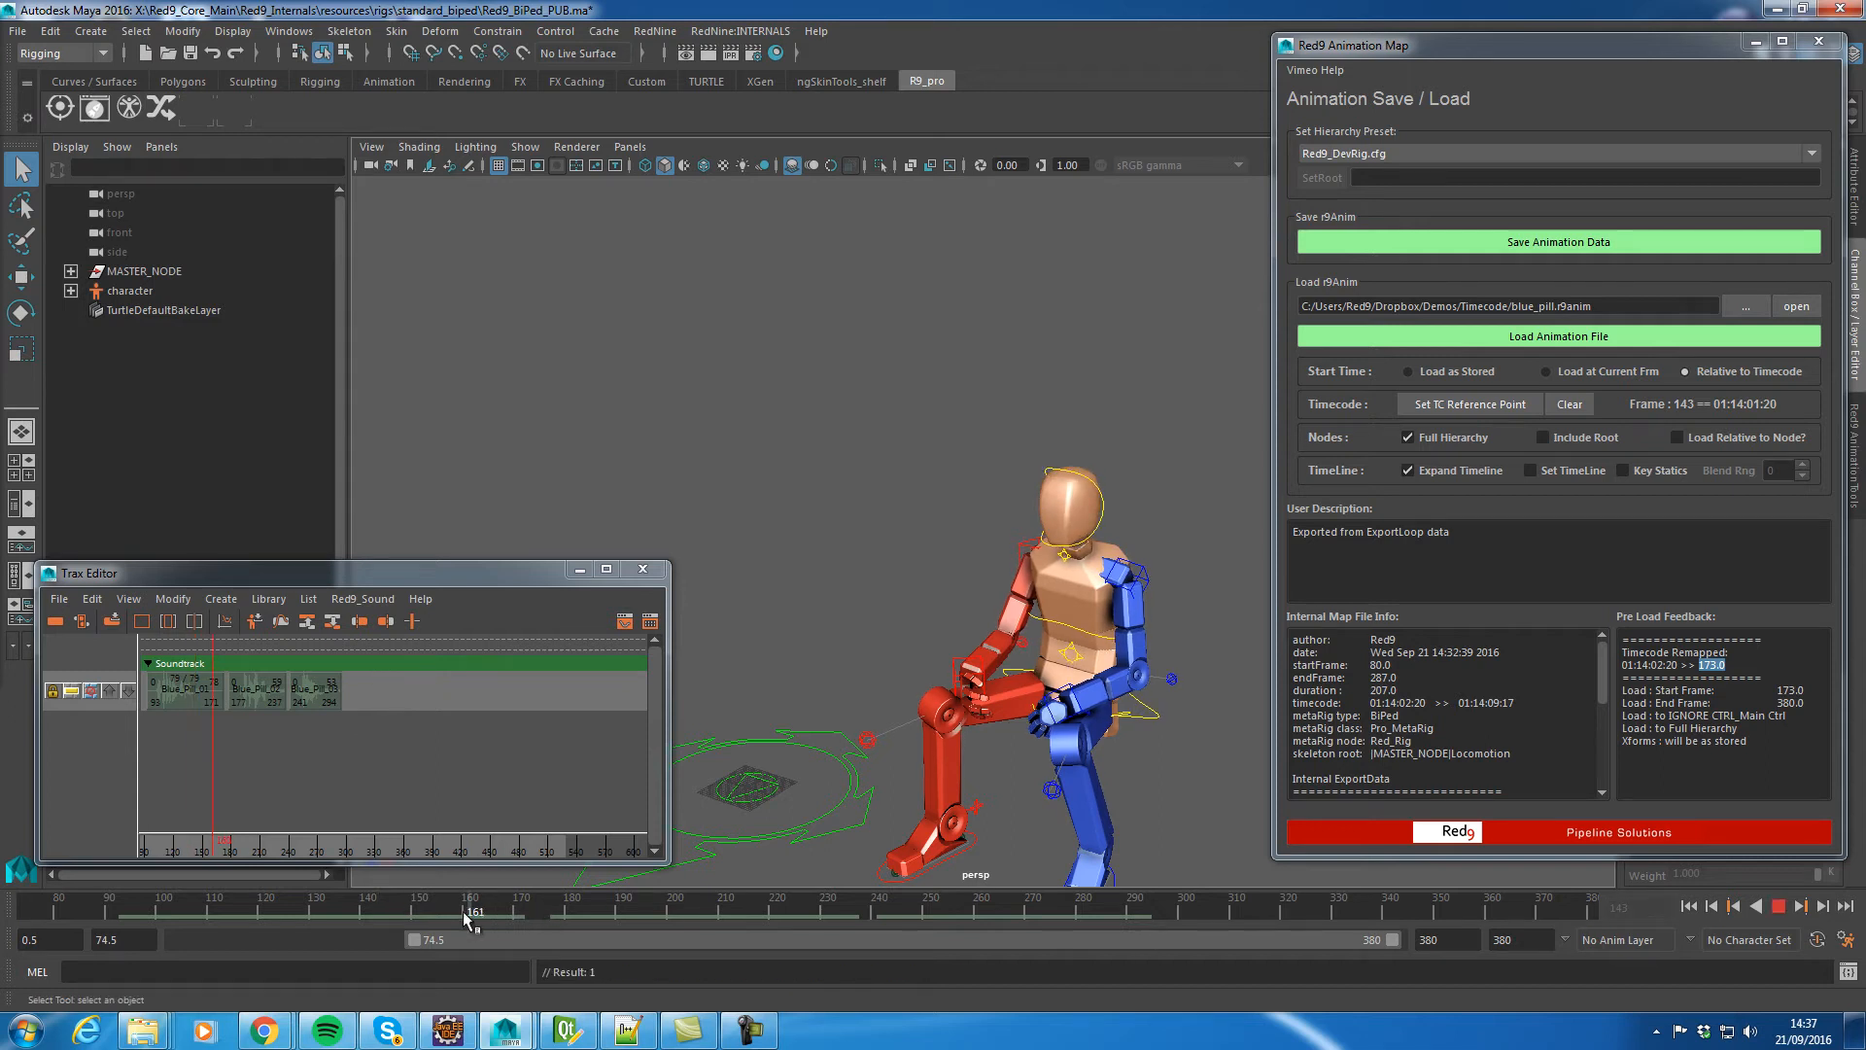
pyautogui.click(1780, 906)
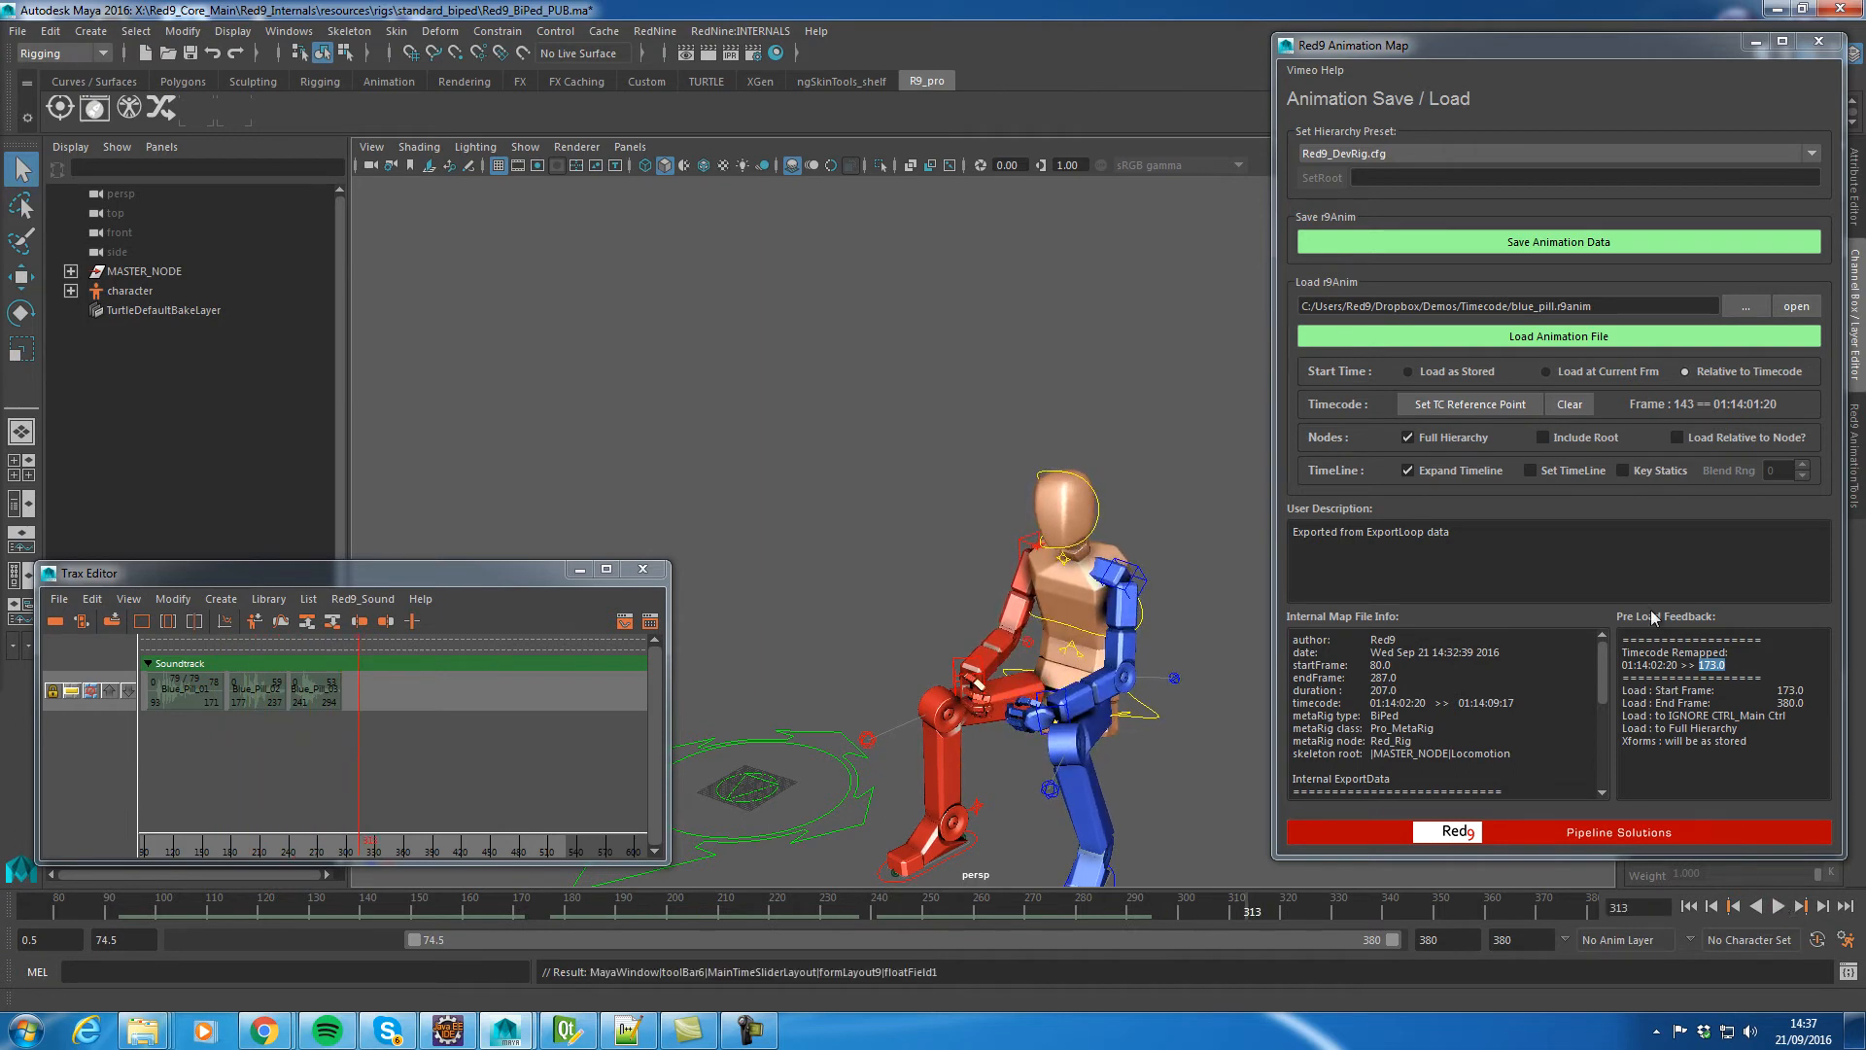
# Choose red_pill.r9anim from the Timecode folder as the file to load and scrub the existing animation back to frame 275
pyautogui.click(1745, 306)
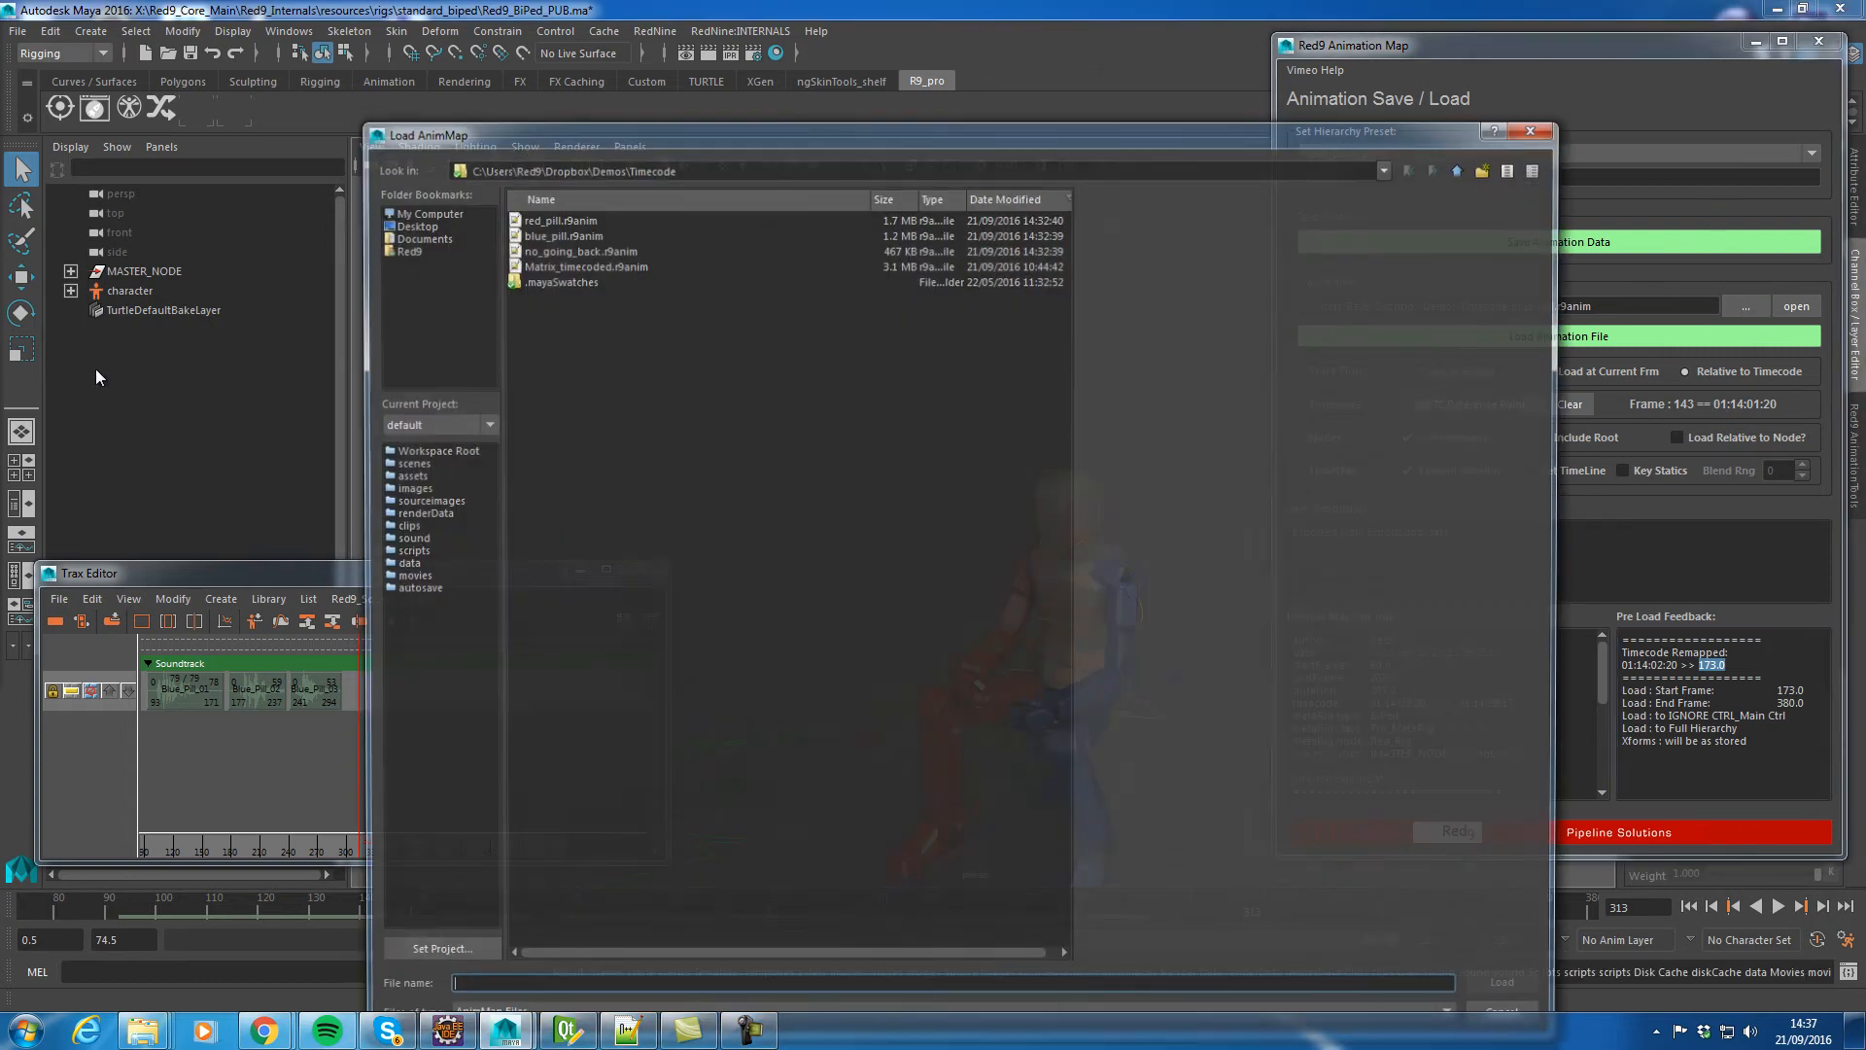
pyautogui.doubleClick(562, 219)
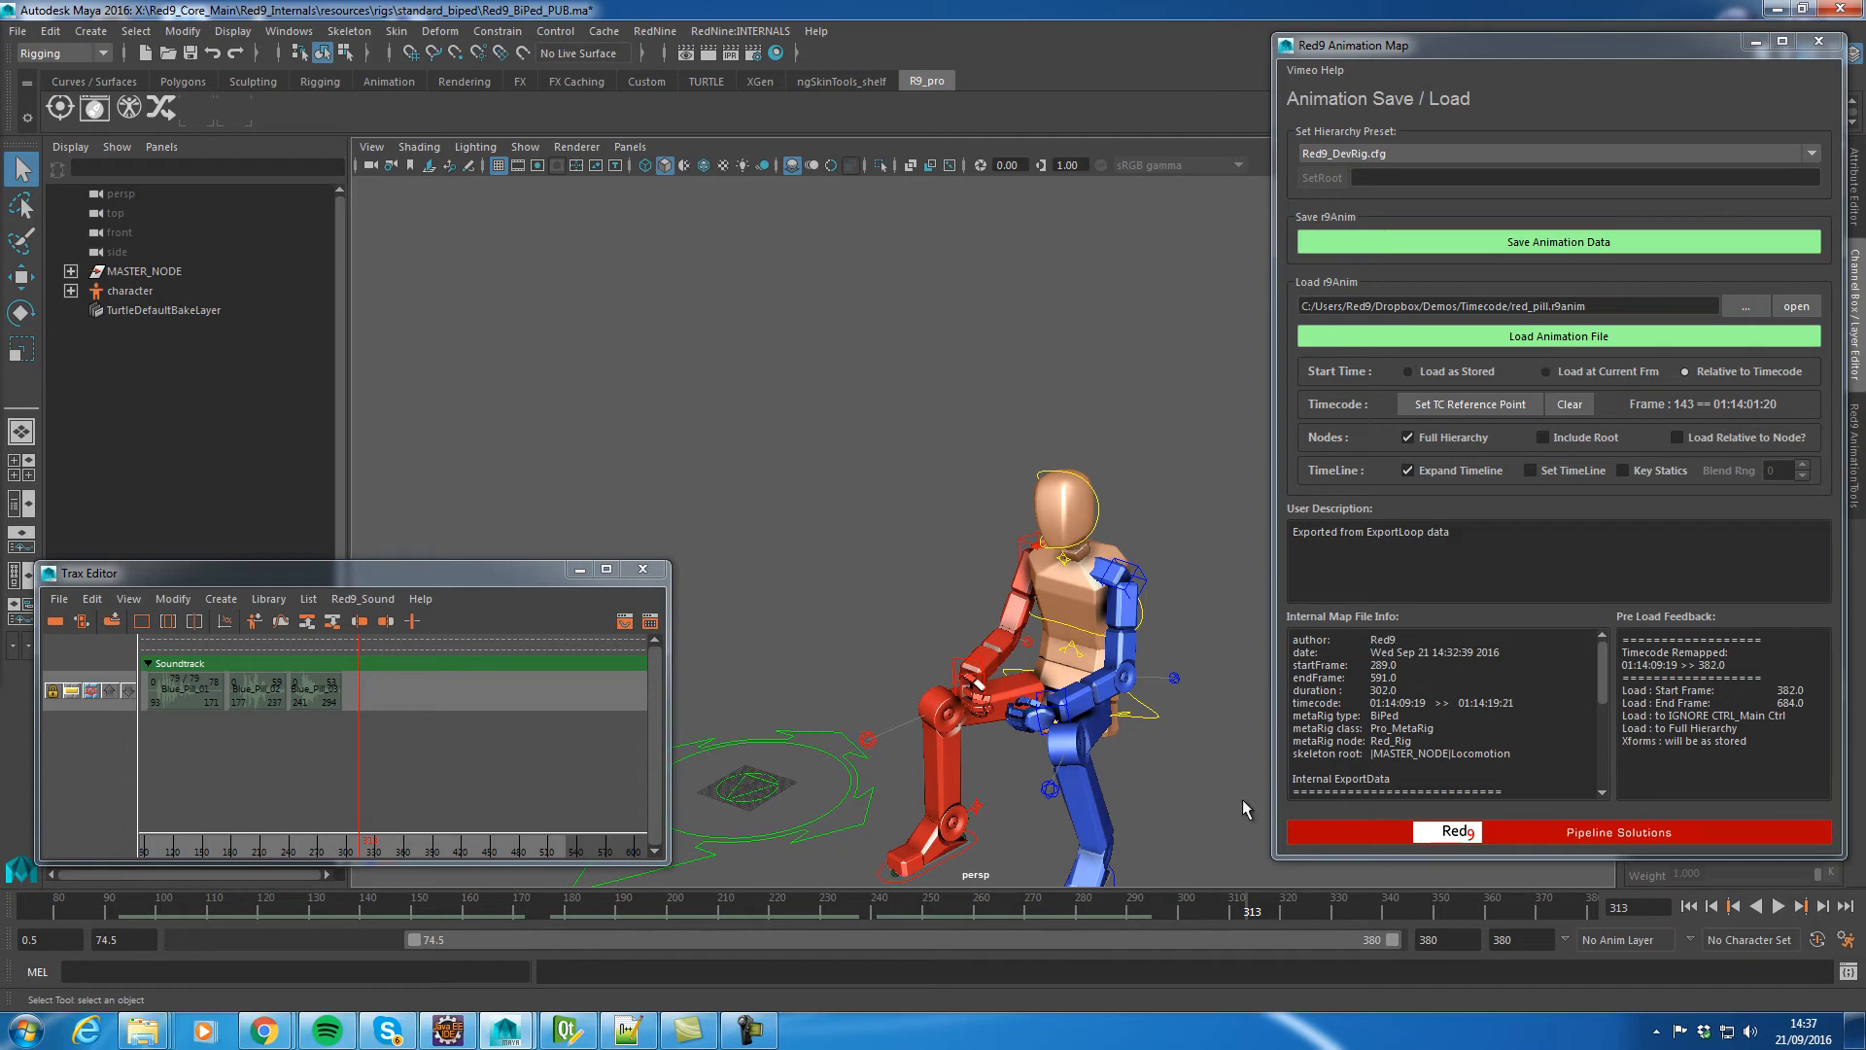
pyautogui.click(1227, 907)
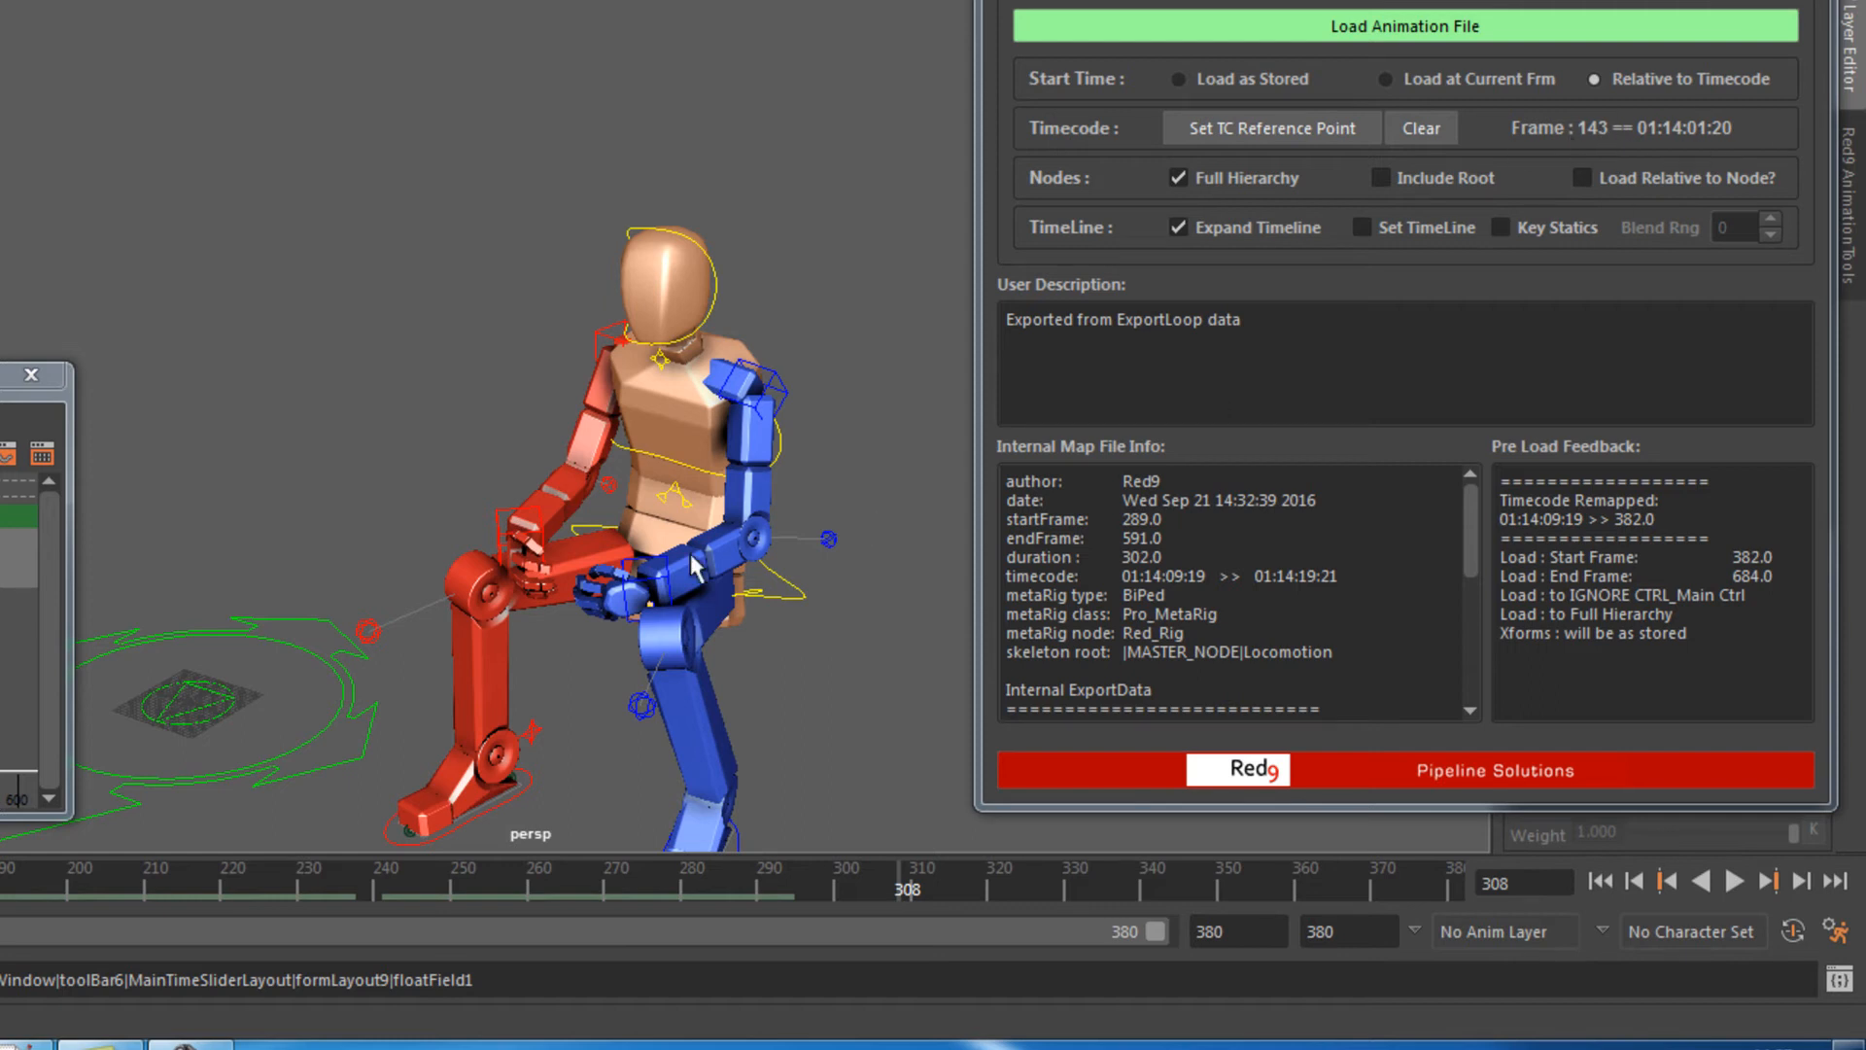
pyautogui.moveTo(351, 890)
pyautogui.mouseDown()
pyautogui.moveTo(1455, 872)
pyautogui.moveTo(442, 871)
pyautogui.moveTo(667, 871)
pyautogui.mouseUp()
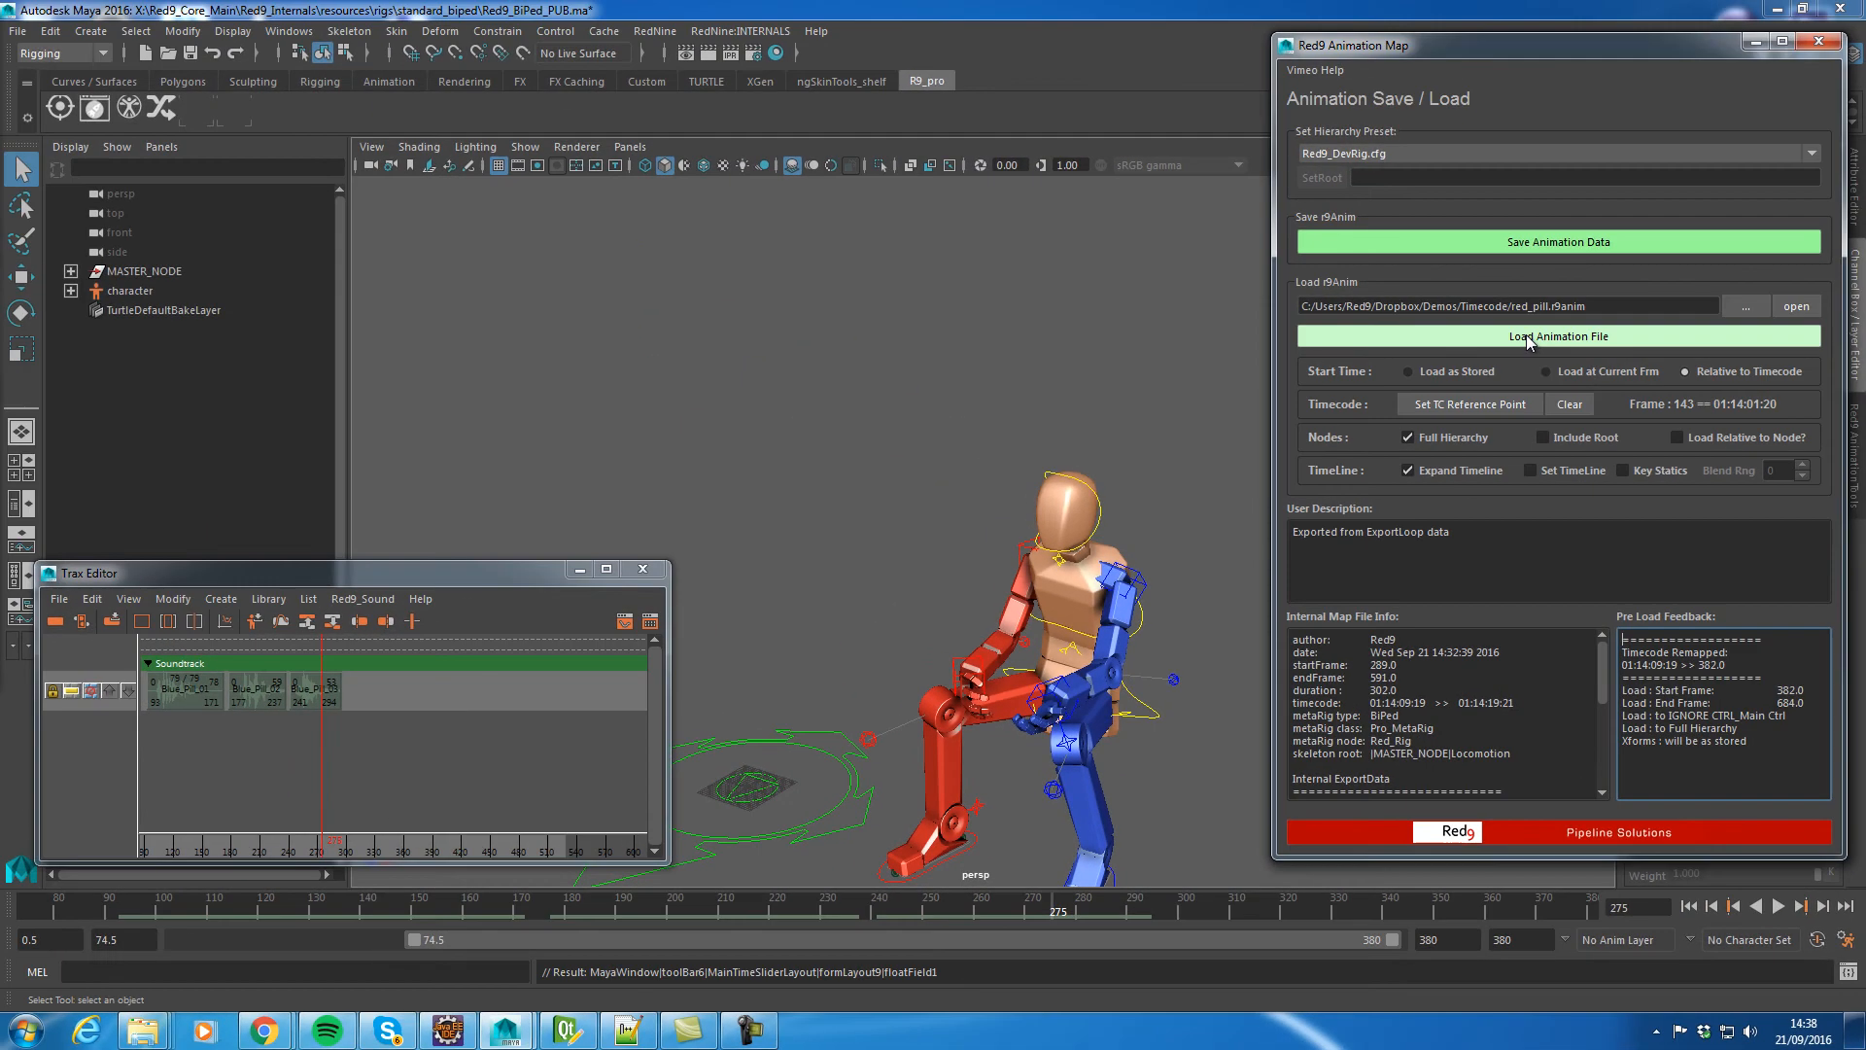
# Load red_pill.r9anim relative to timecode, rebuilding its export loop but skipping the import of Blue_Pill_05 and Blue_Pill_06
pyautogui.click(1429, 78)
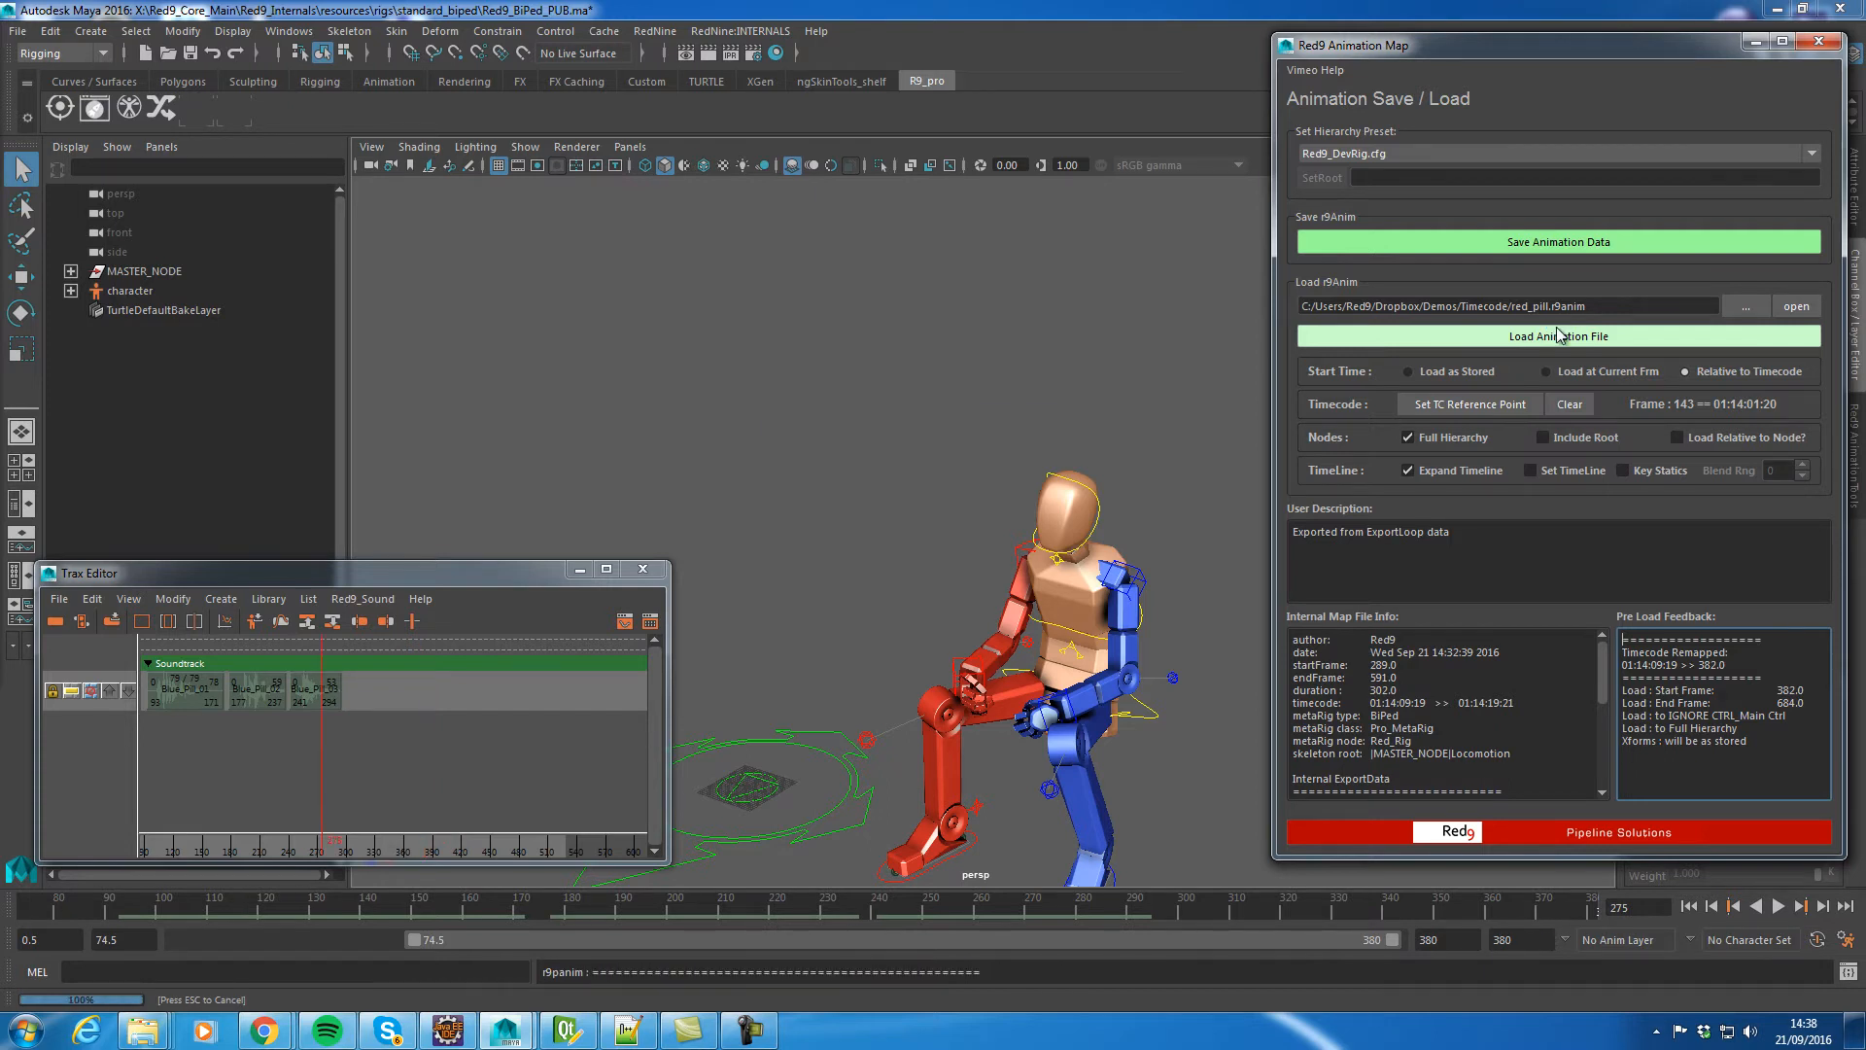
pyautogui.click(884, 544)
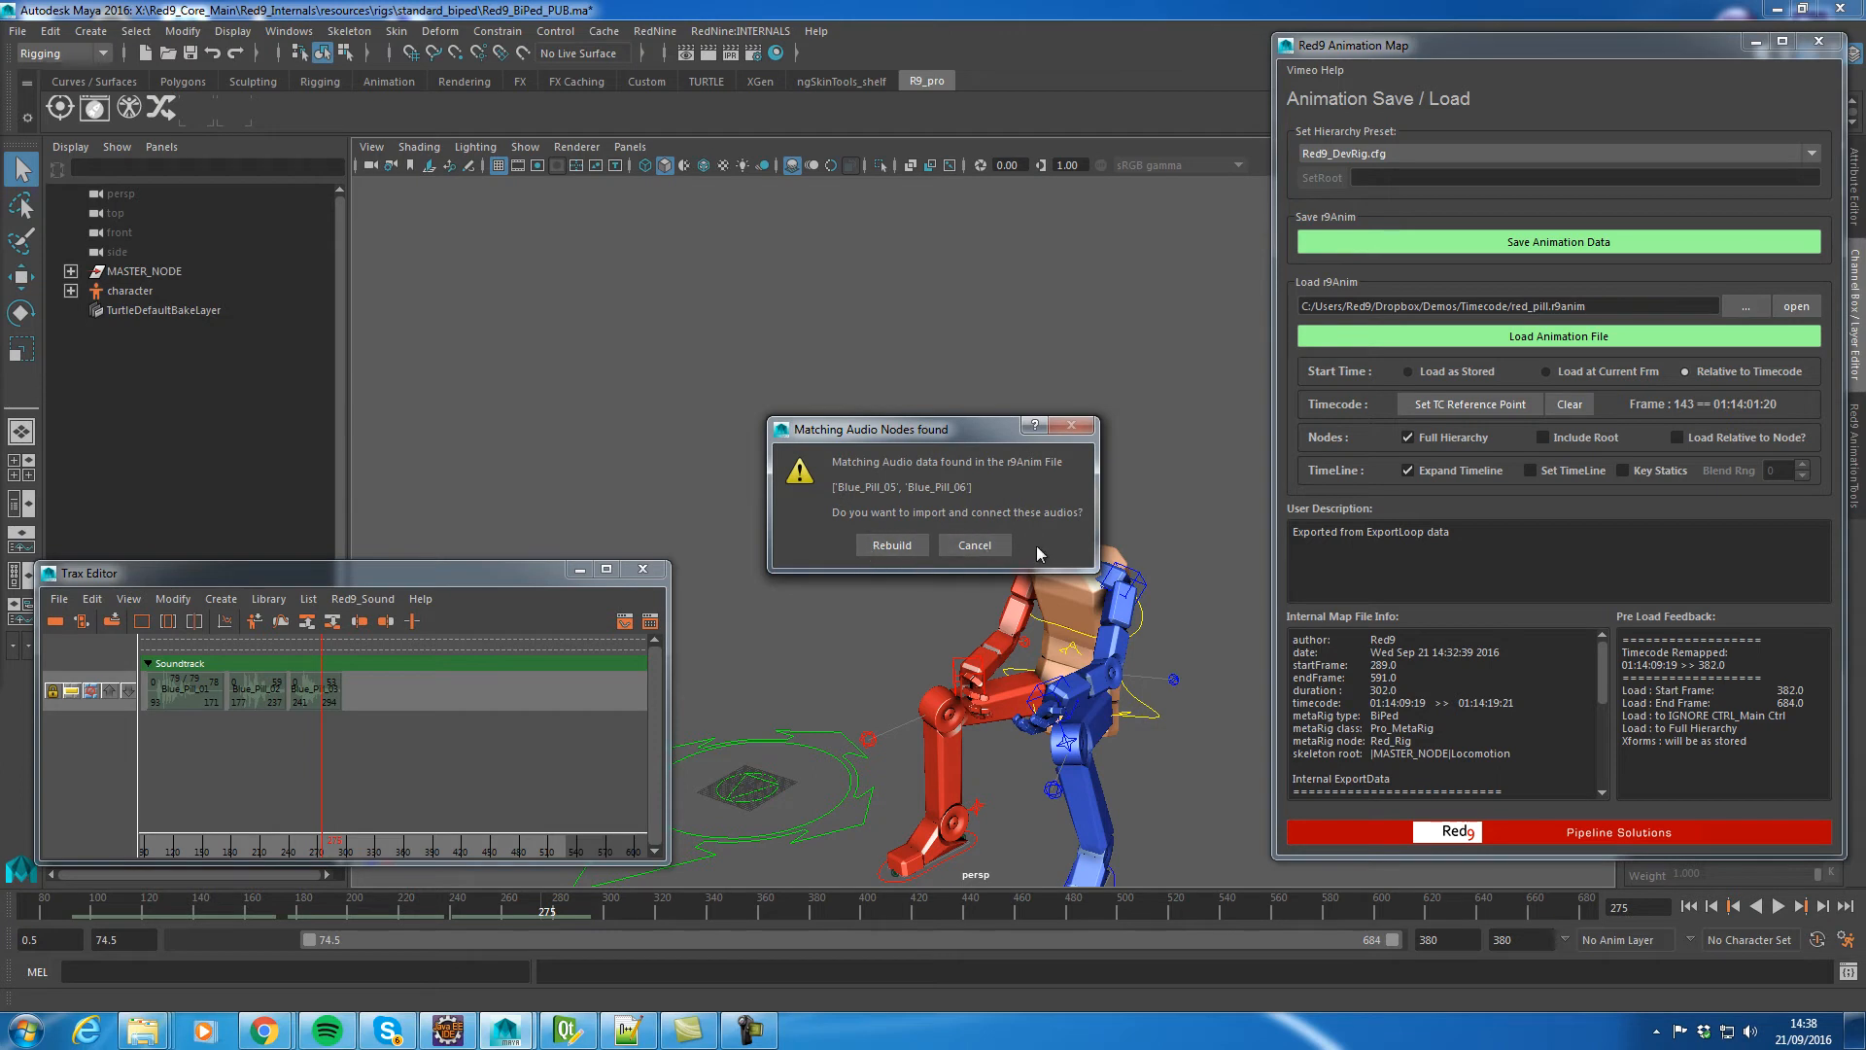
pyautogui.click(988, 550)
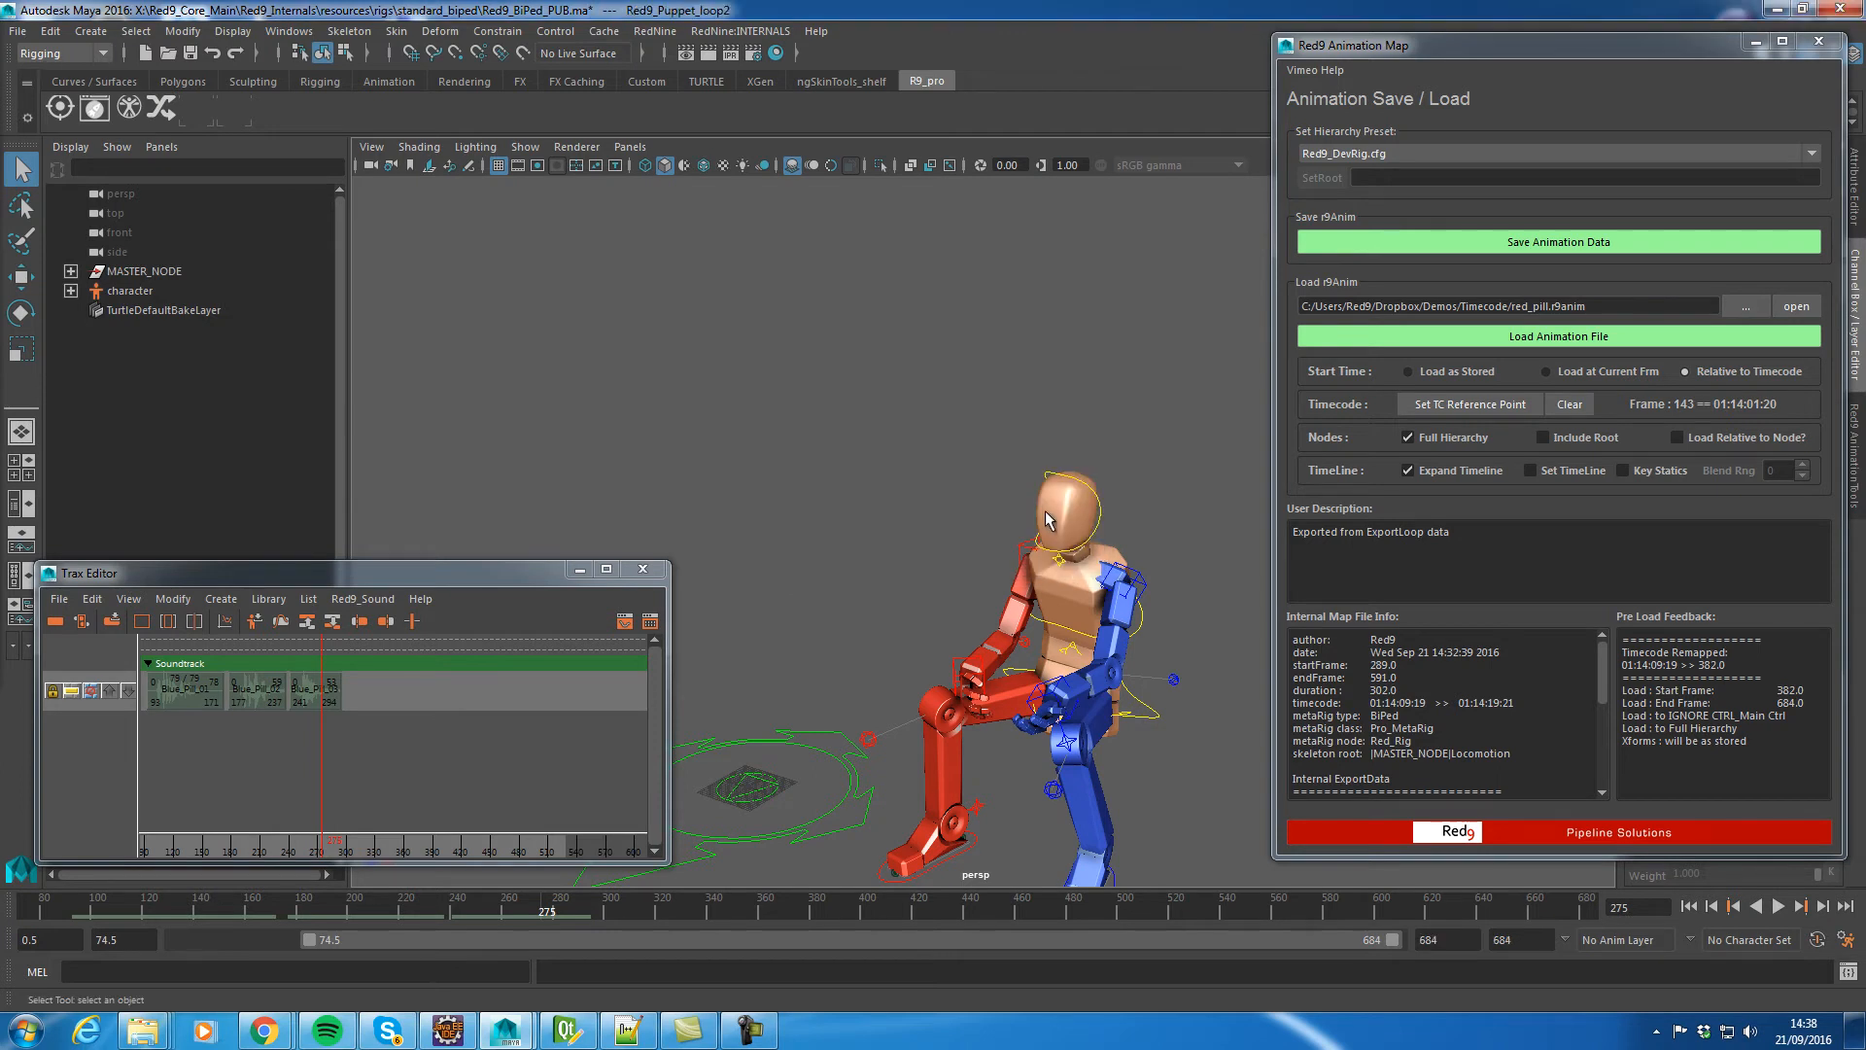
# Scrub the loaded motion to frame 479 and import two audio files from the Windows file browser into the scene
pyautogui.moveTo(539, 908); pyautogui.dragTo(1071, 915)
pyautogui.moveTo(143, 1030)
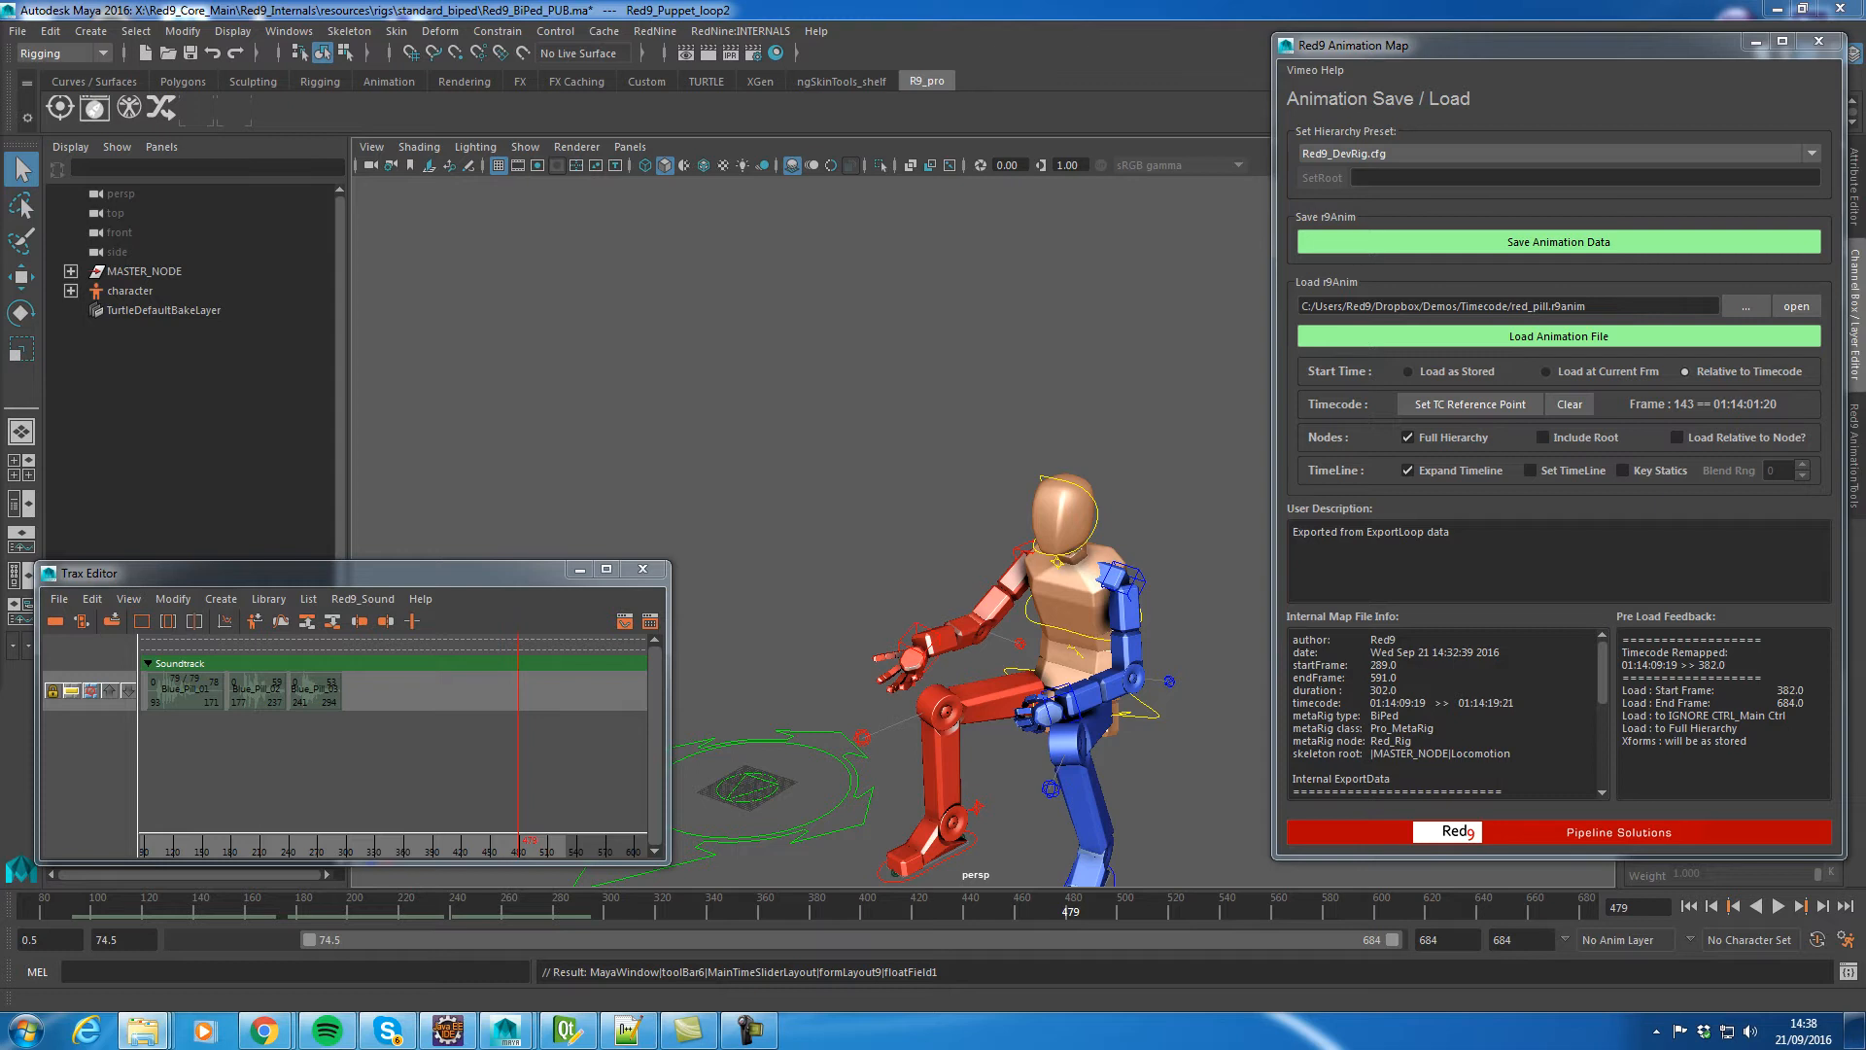
pyautogui.moveTo(2, 583); pyautogui.dragTo(729, 906)
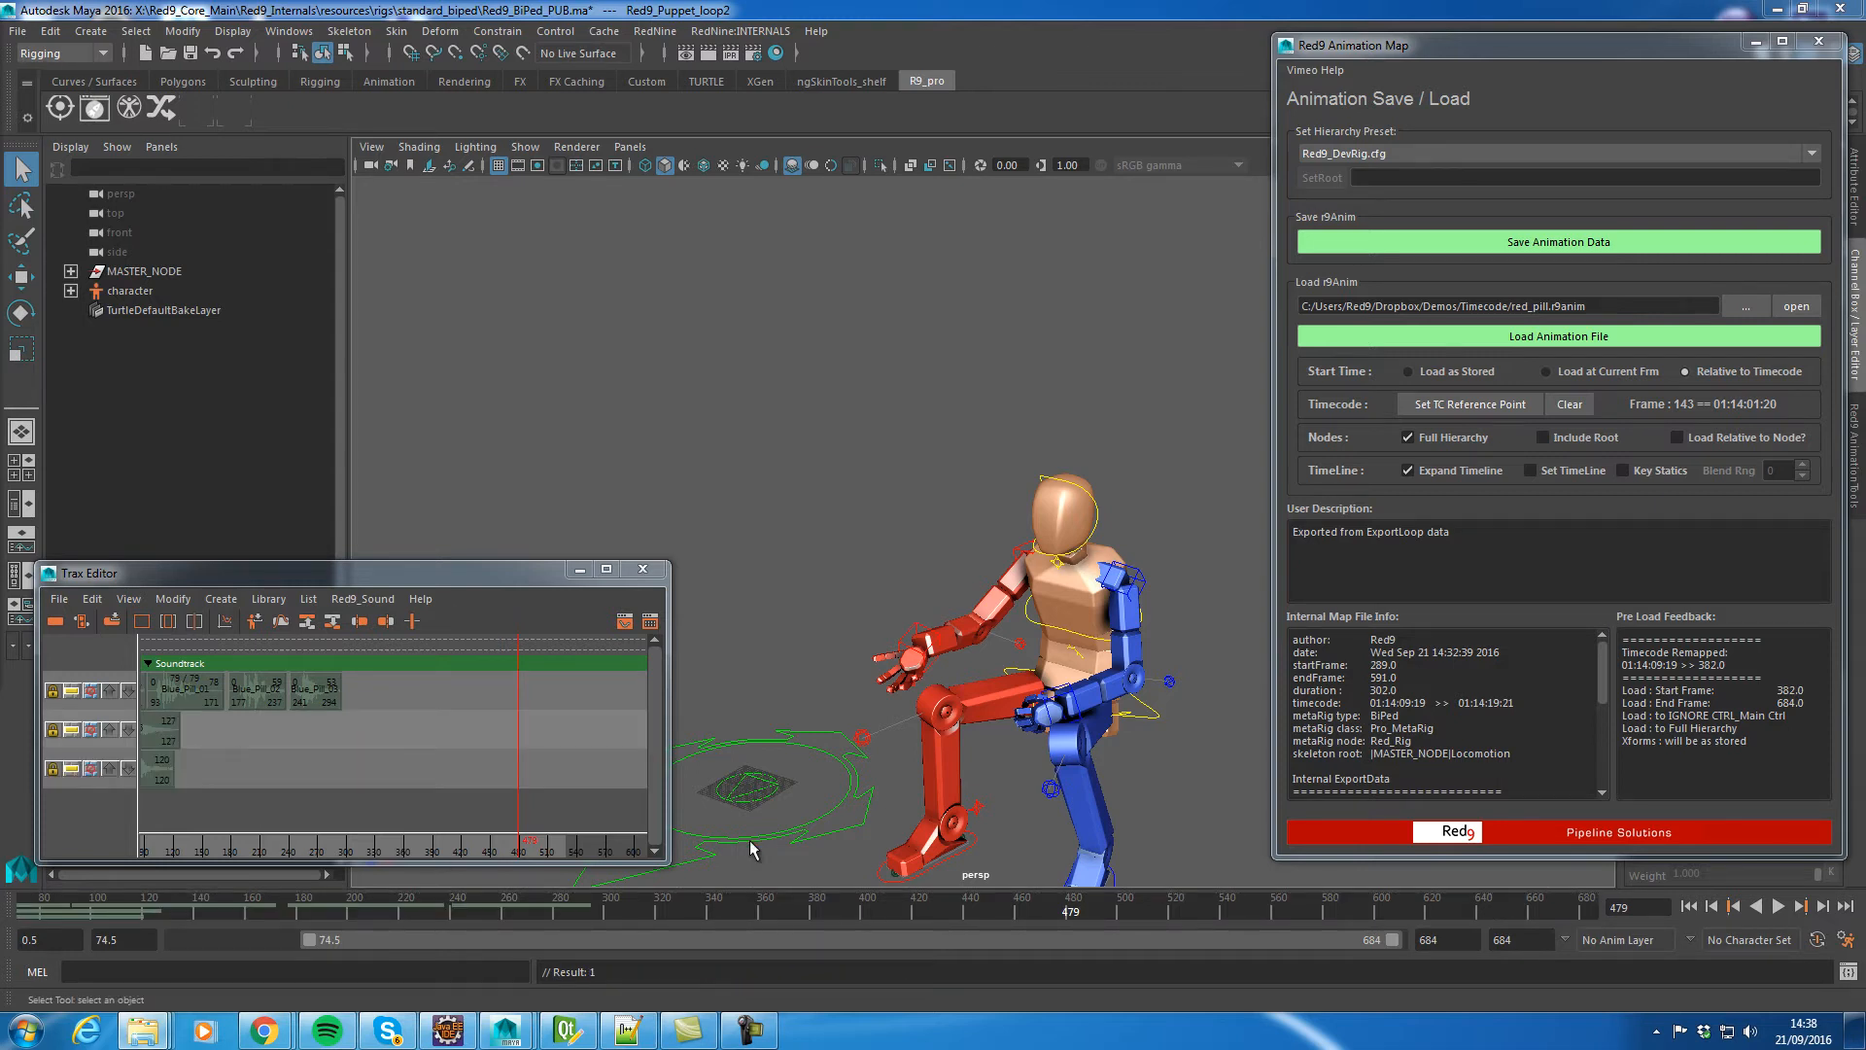
# Enlarge the Trax Editor to show all the audio clips and open the Red9 sound Offset Manager clear of them
pyautogui.moveTo(664, 859); pyautogui.dragTo(956, 872)
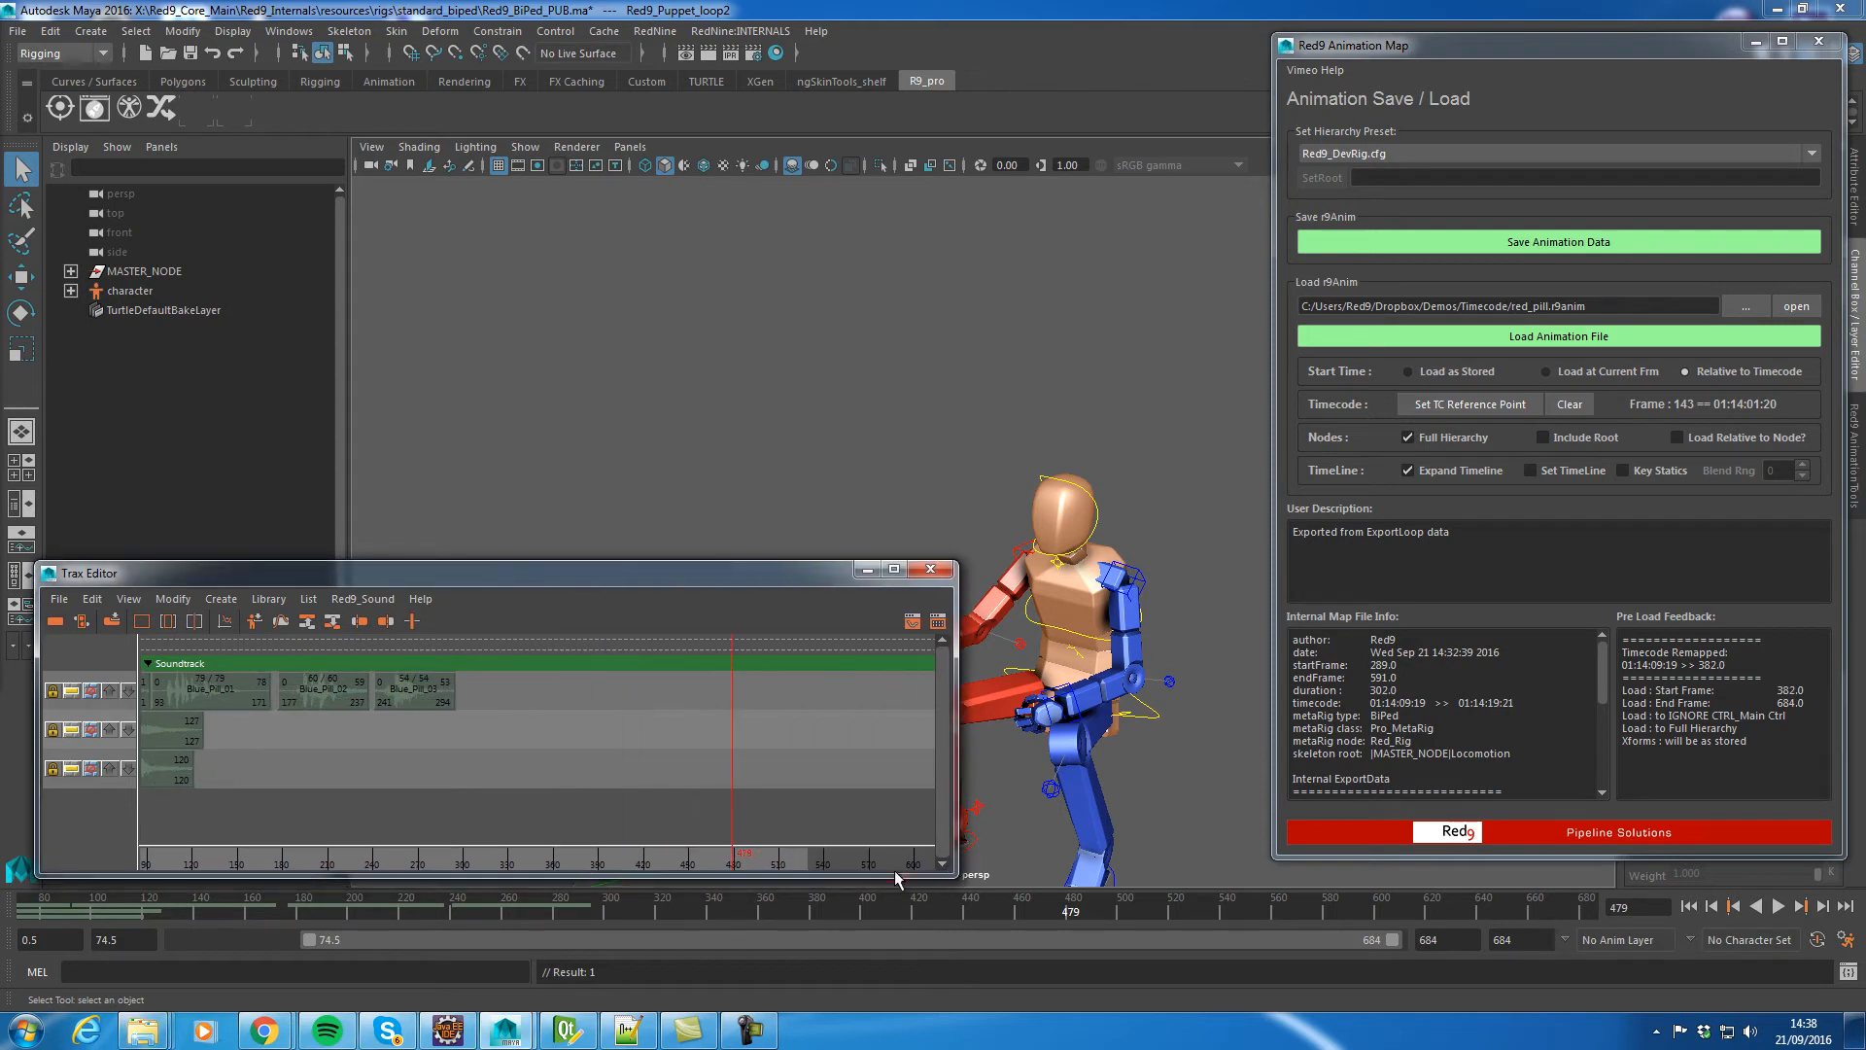
pyautogui.keyDown('alt'); pyautogui.moveTo(391, 772); pyautogui.dragTo(655, 759, button='middle'); pyautogui.keyUp('alt')
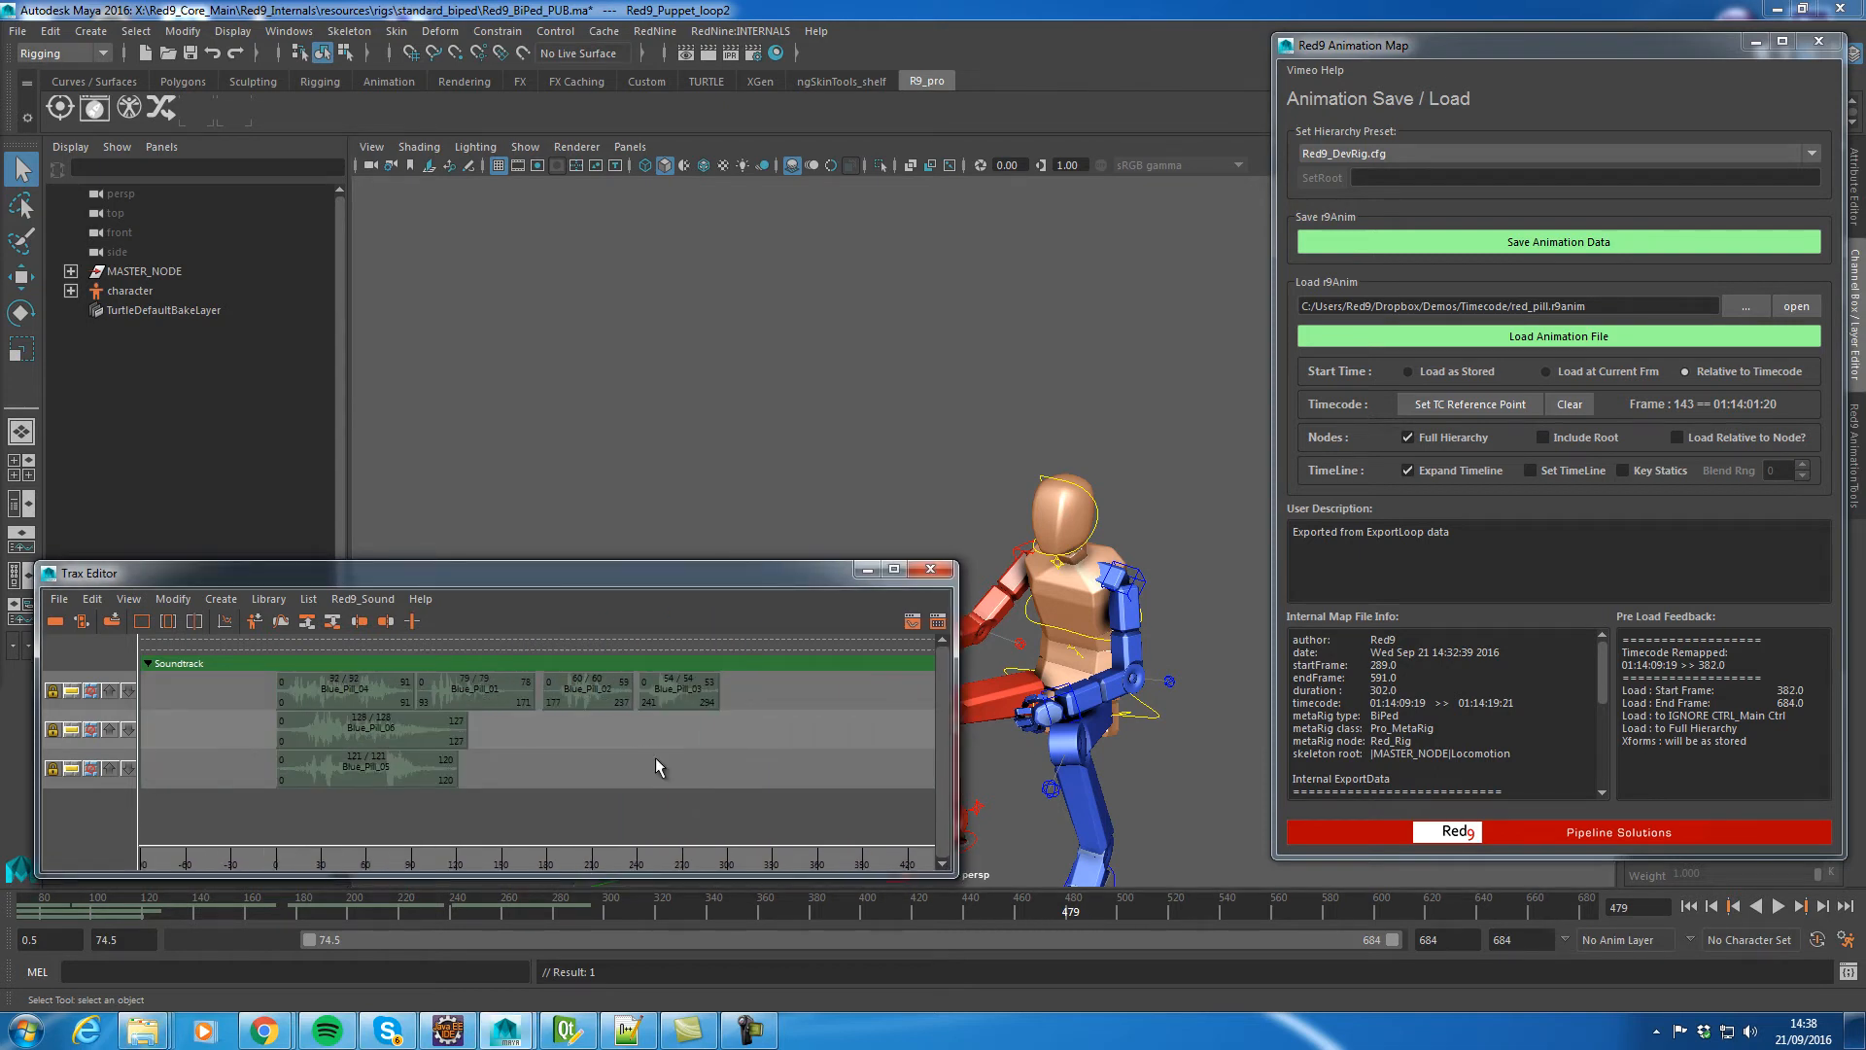
pyautogui.scroll(1, 536, 785)
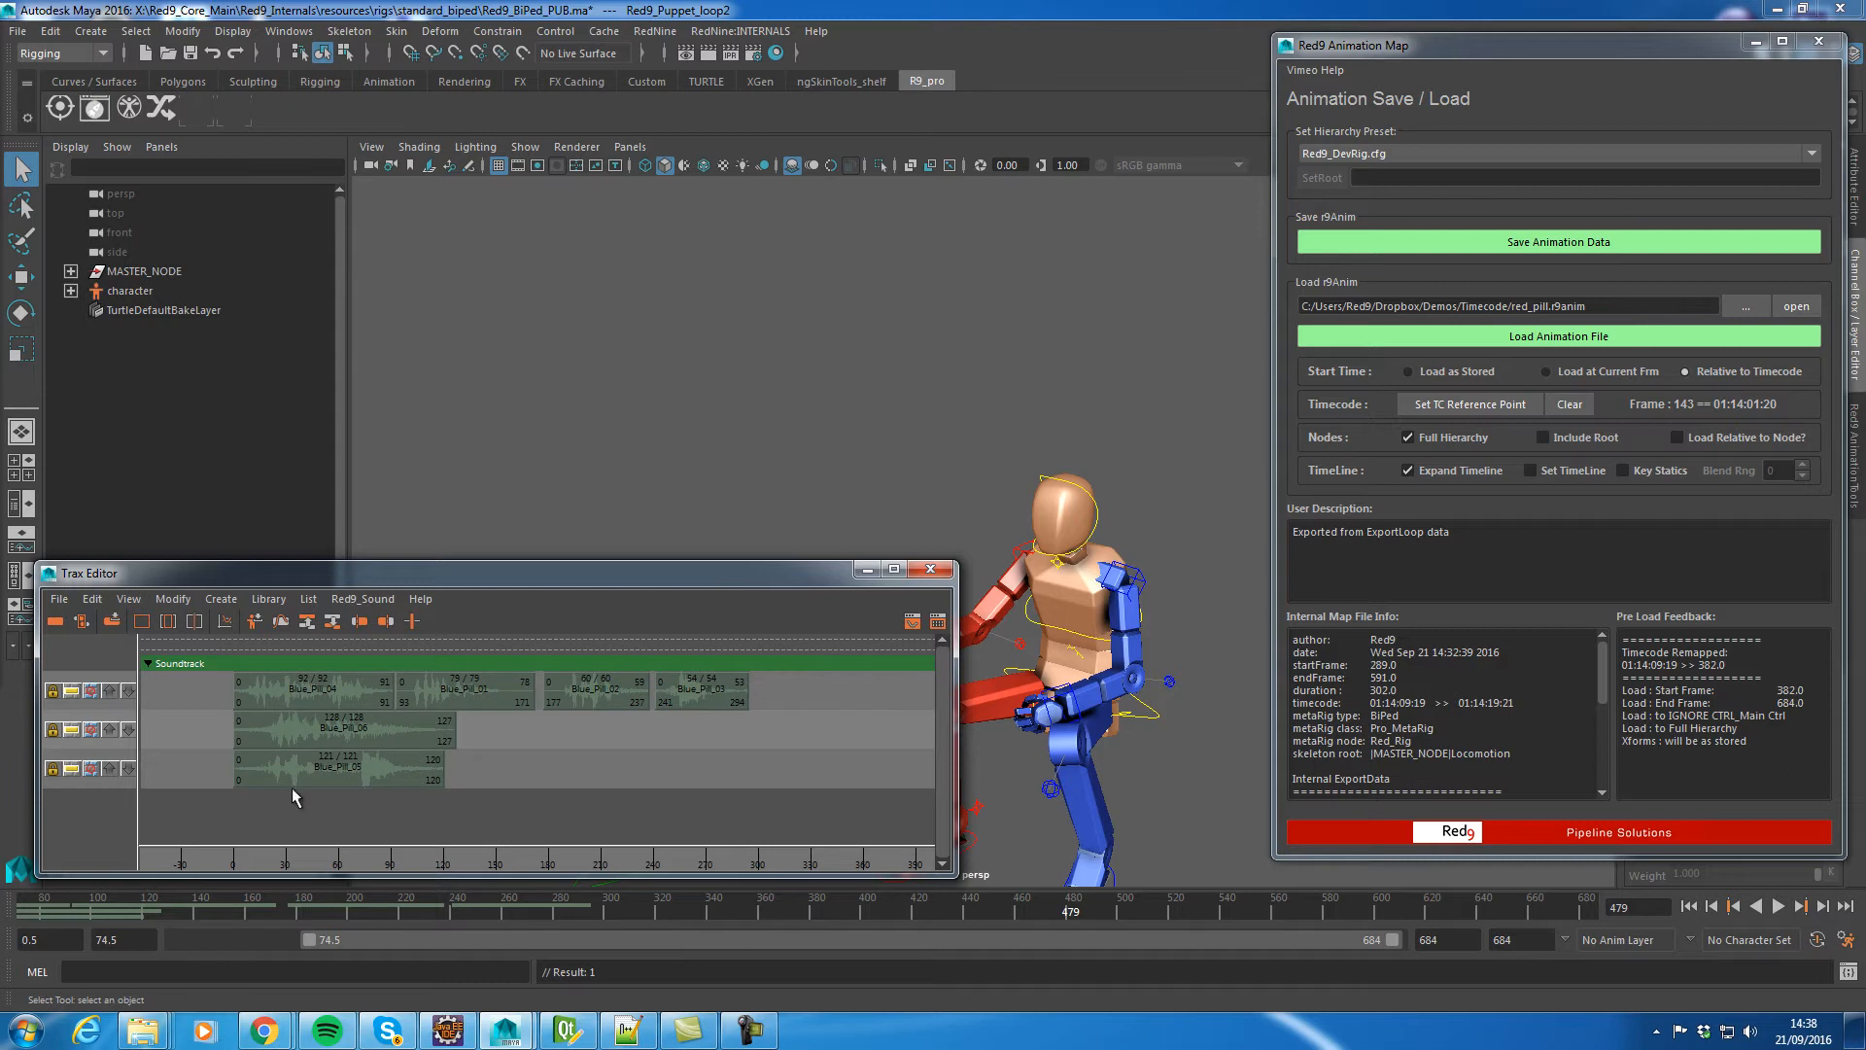
pyautogui.hotkey('alt', 'v')
pyautogui.hotkey('alt', 'v')
pyautogui.click(363, 599)
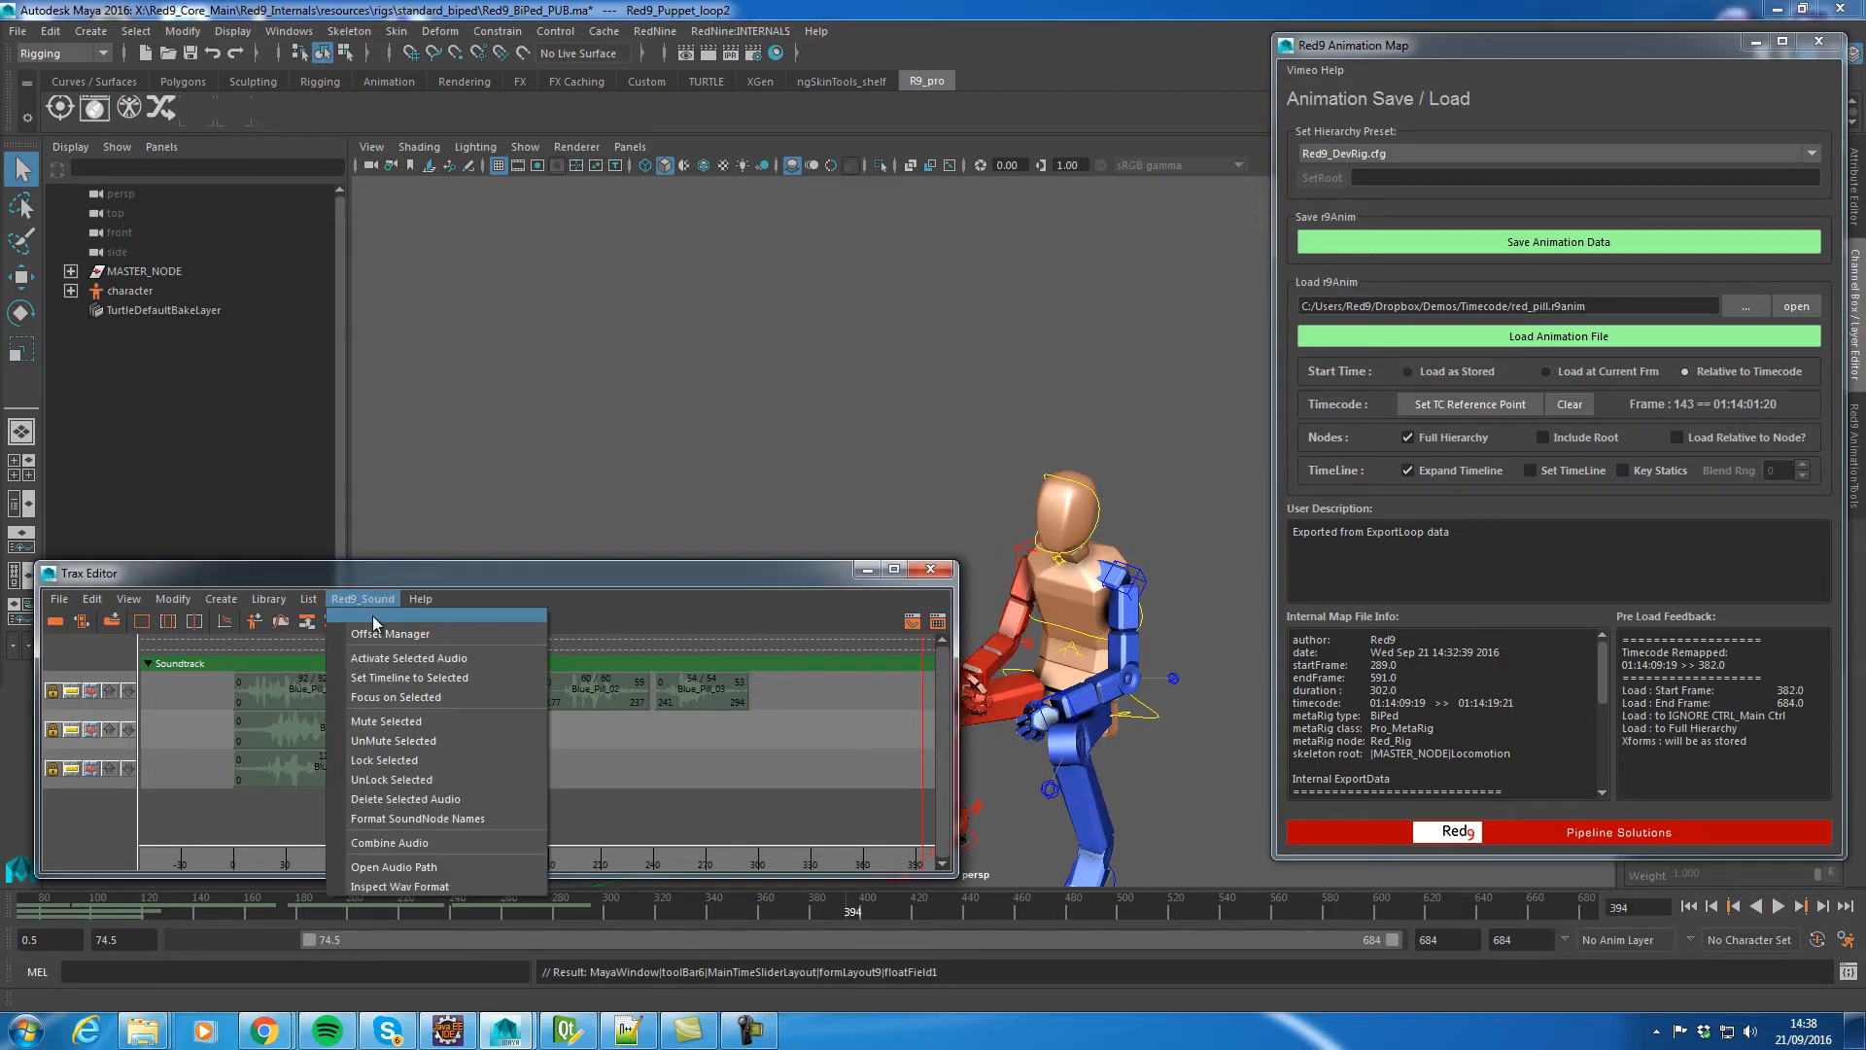
pyautogui.click(427, 634)
pyautogui.moveTo(1421, 175); pyautogui.dragTo(559, 50)
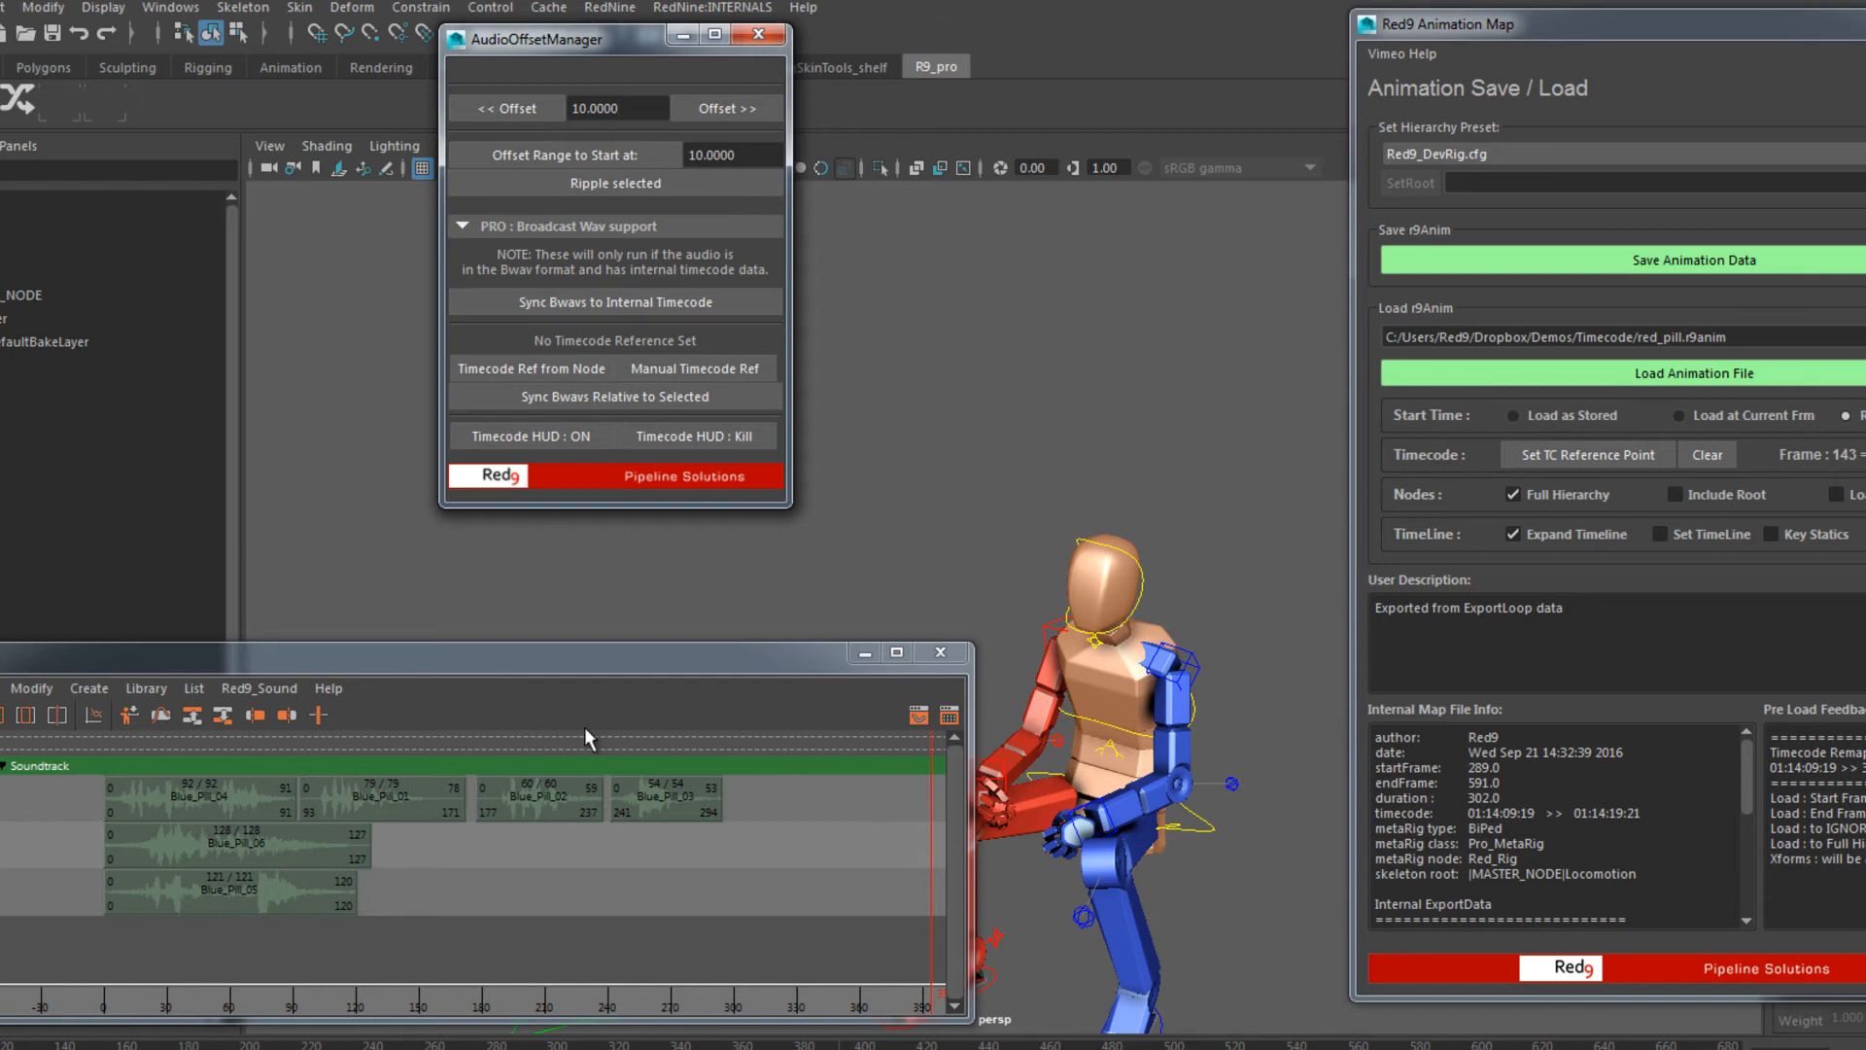
# Take the timecode reference from the Blue_Pill_03 clip and sync Blue_Pill_05 and Blue_Pill_06 relative to it
pyautogui.click(661, 797)
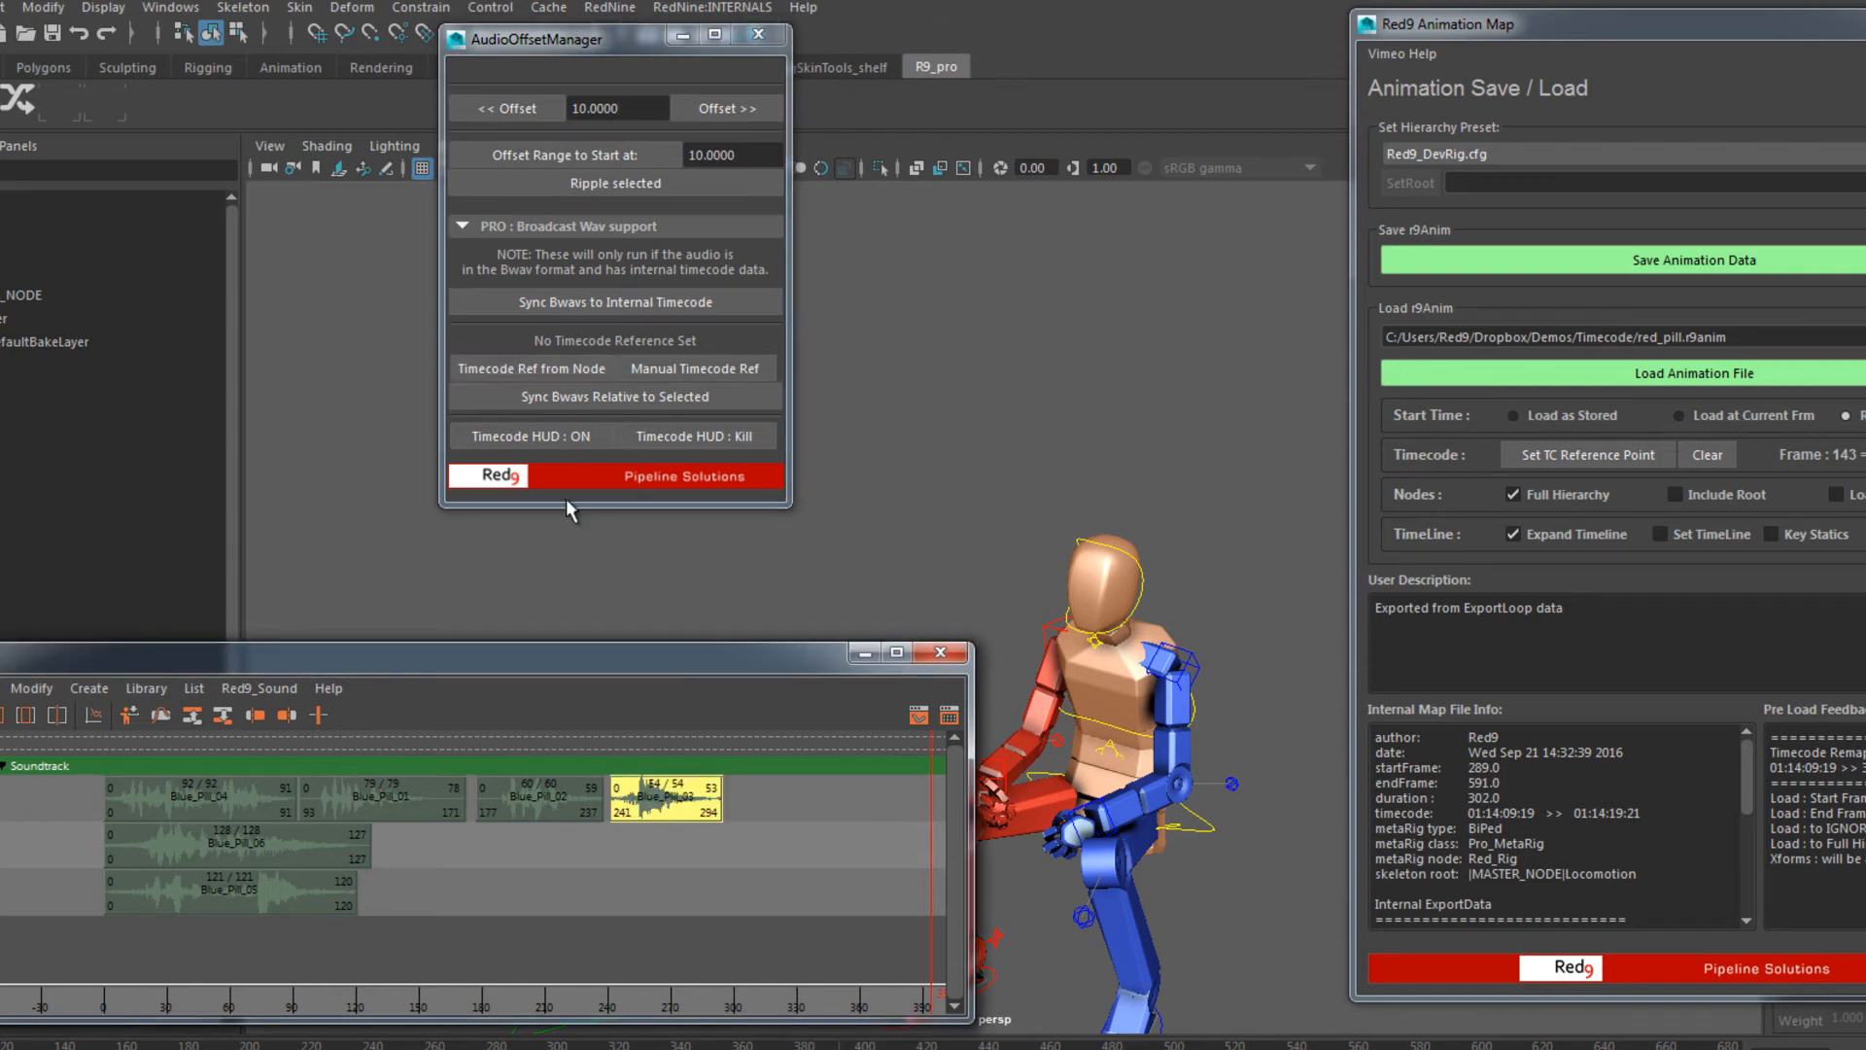
pyautogui.click(528, 368)
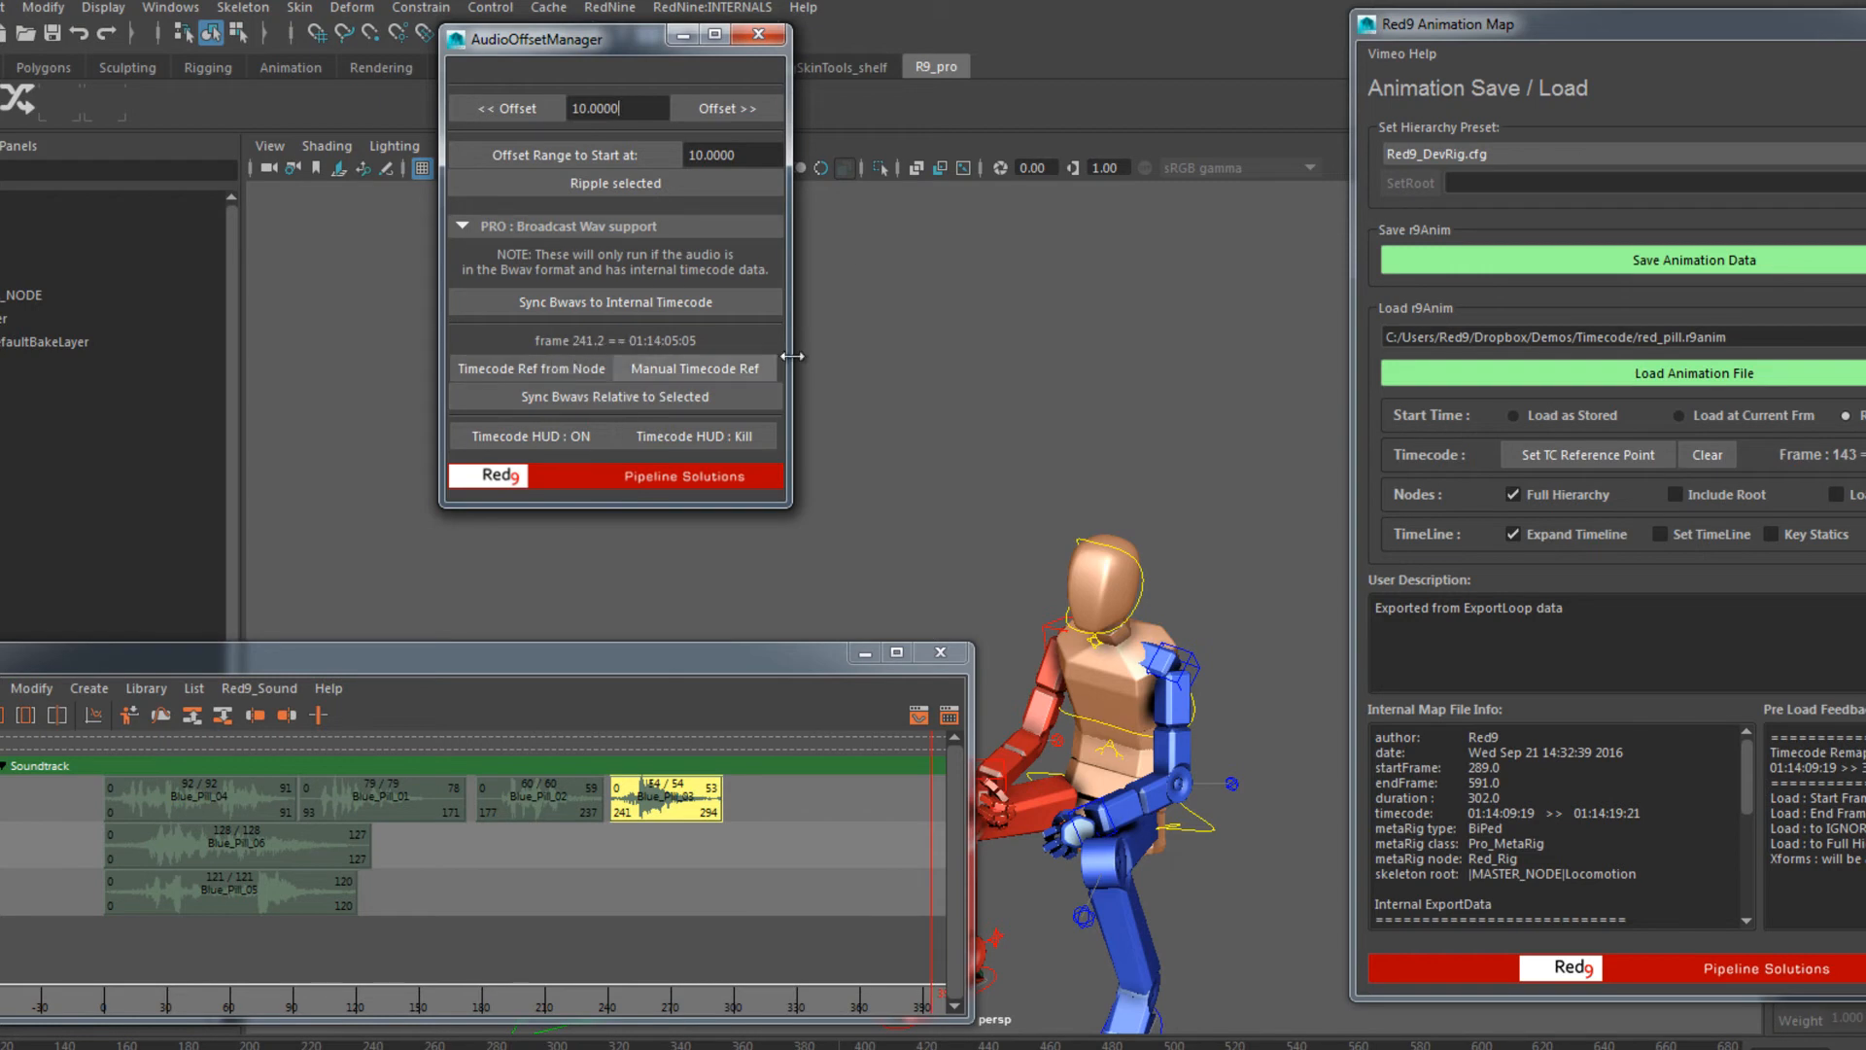
pyautogui.moveTo(513, 943); pyautogui.dragTo(237, 848)
pyautogui.click(620, 397)
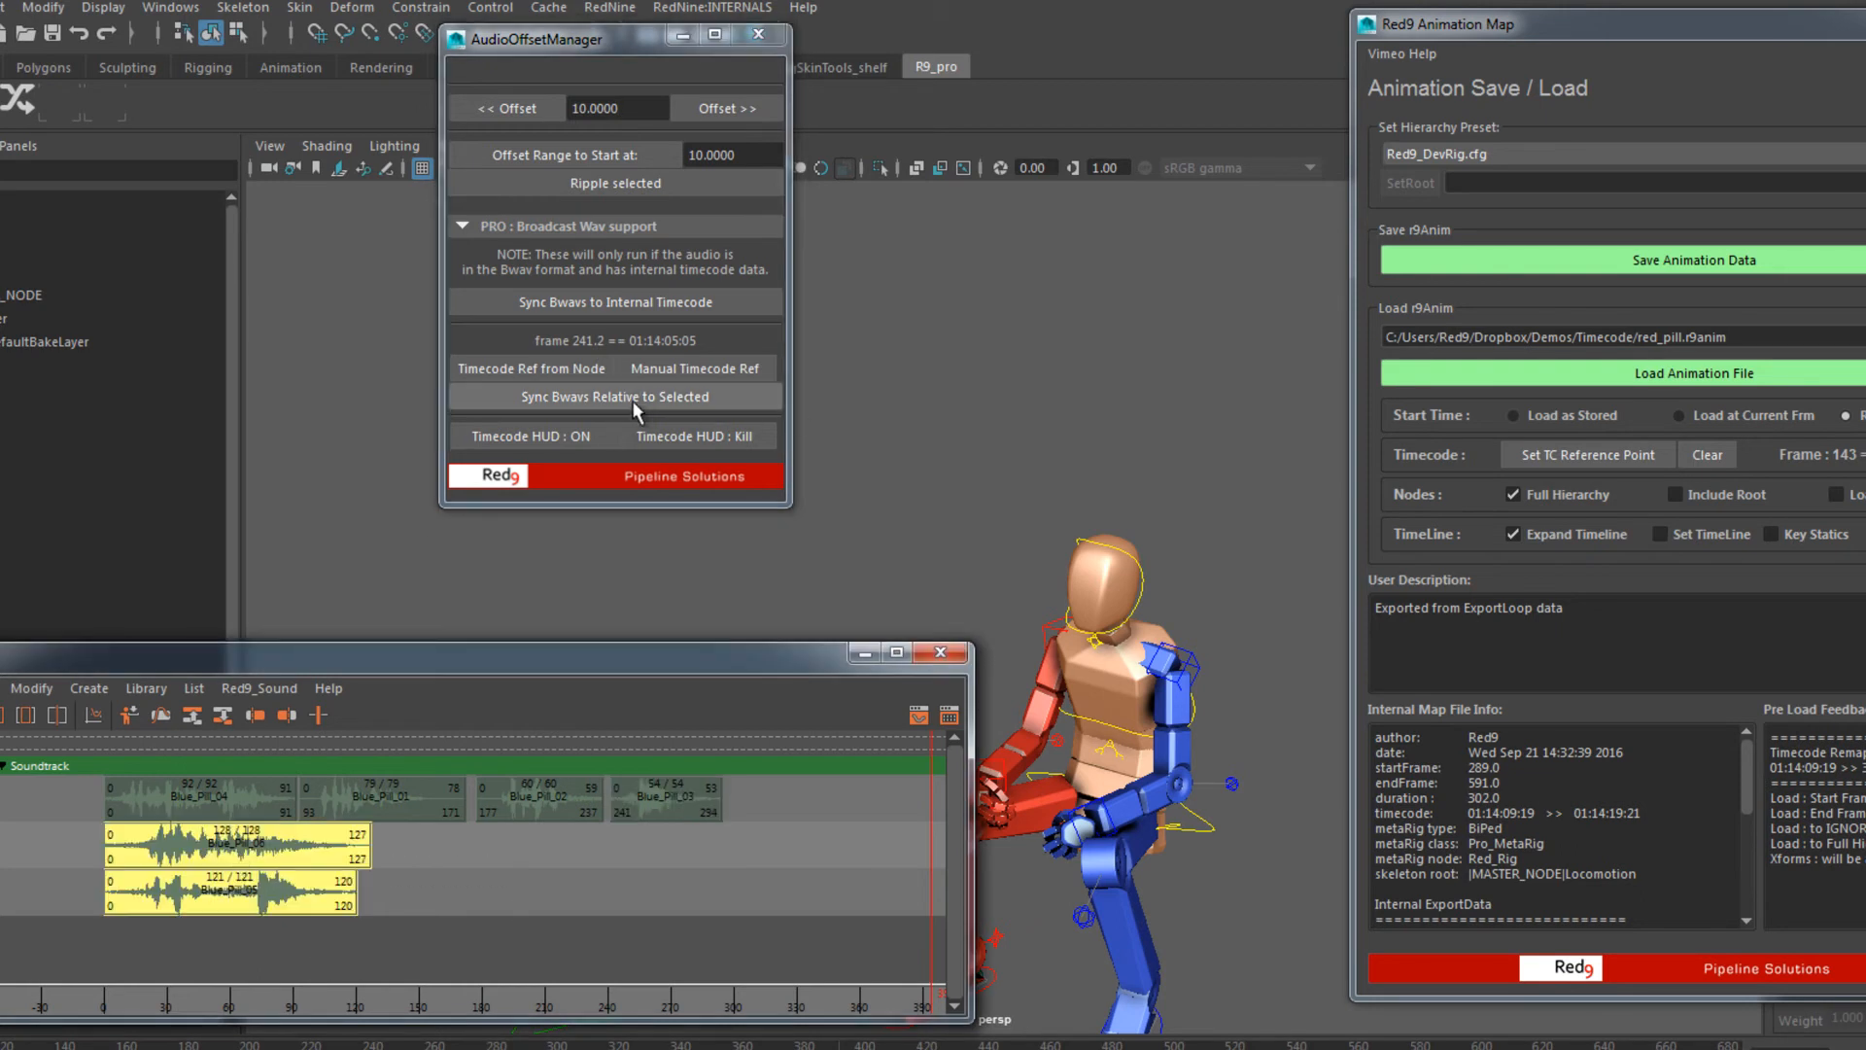
pyautogui.press('a')
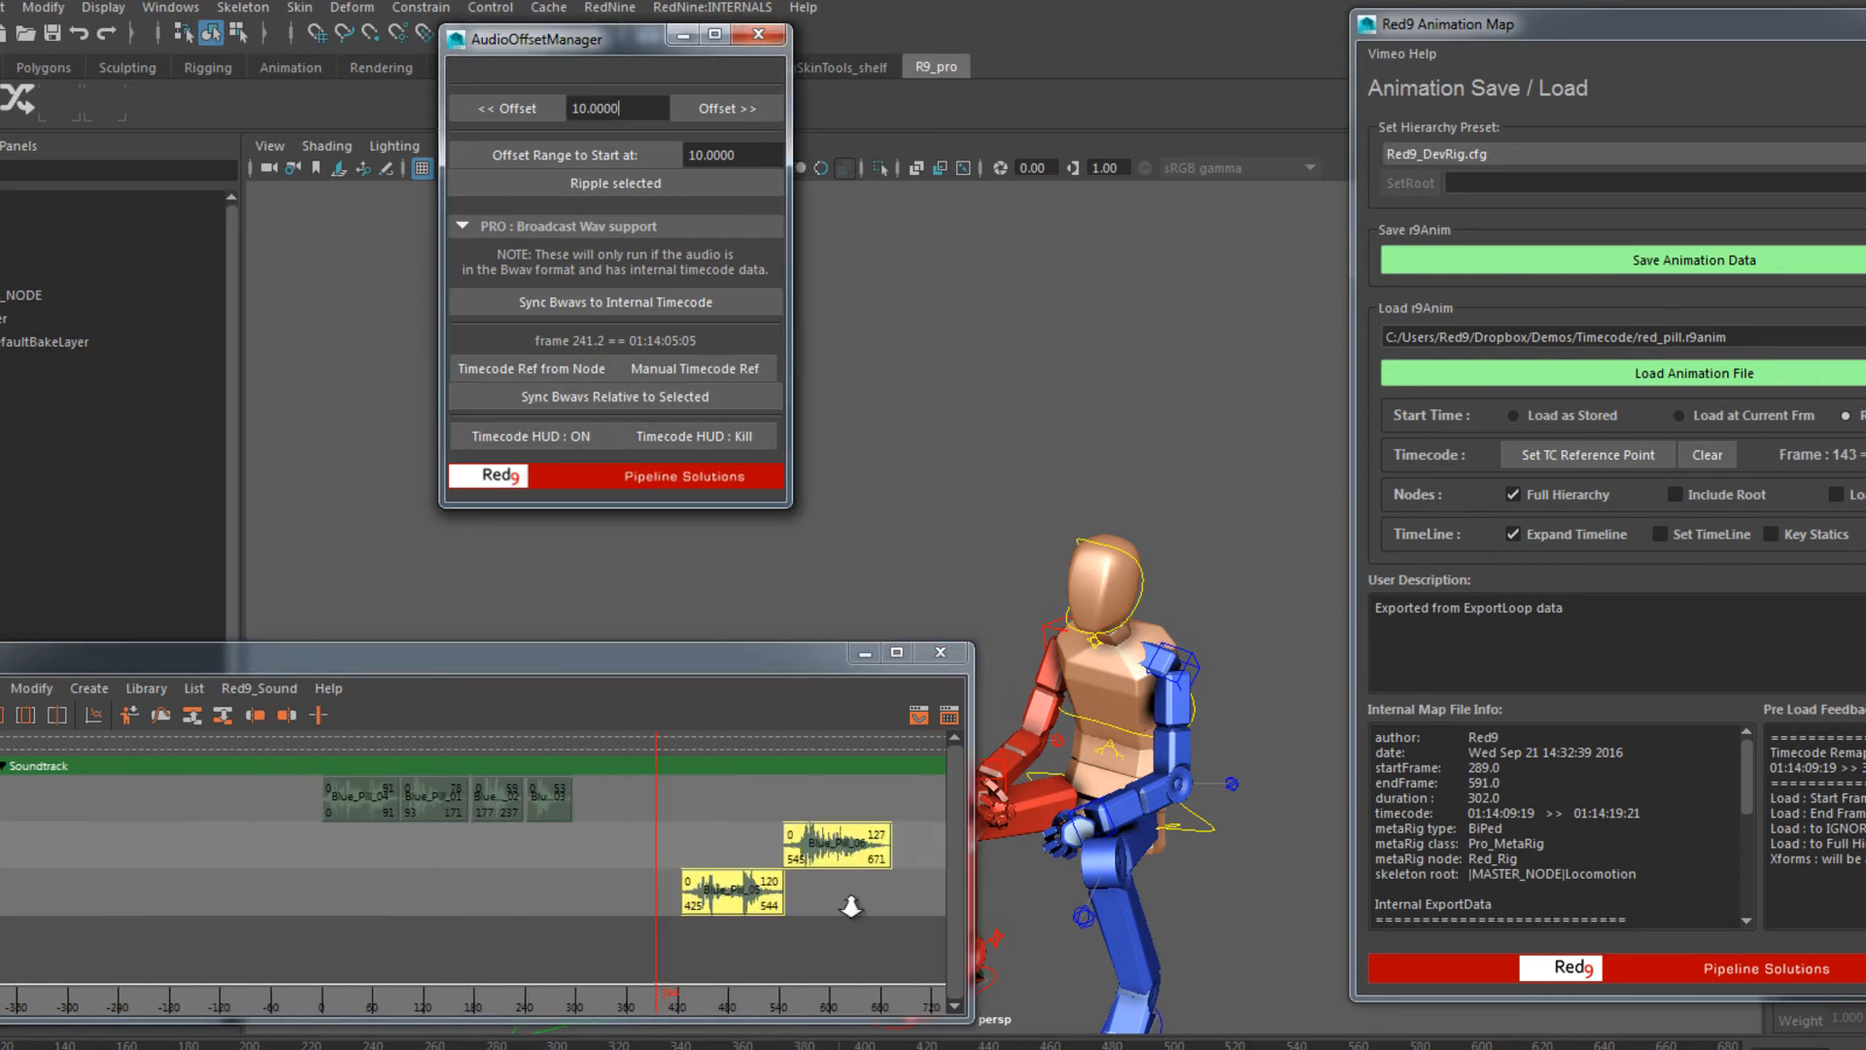
pyautogui.scroll(-1, 851, 906)
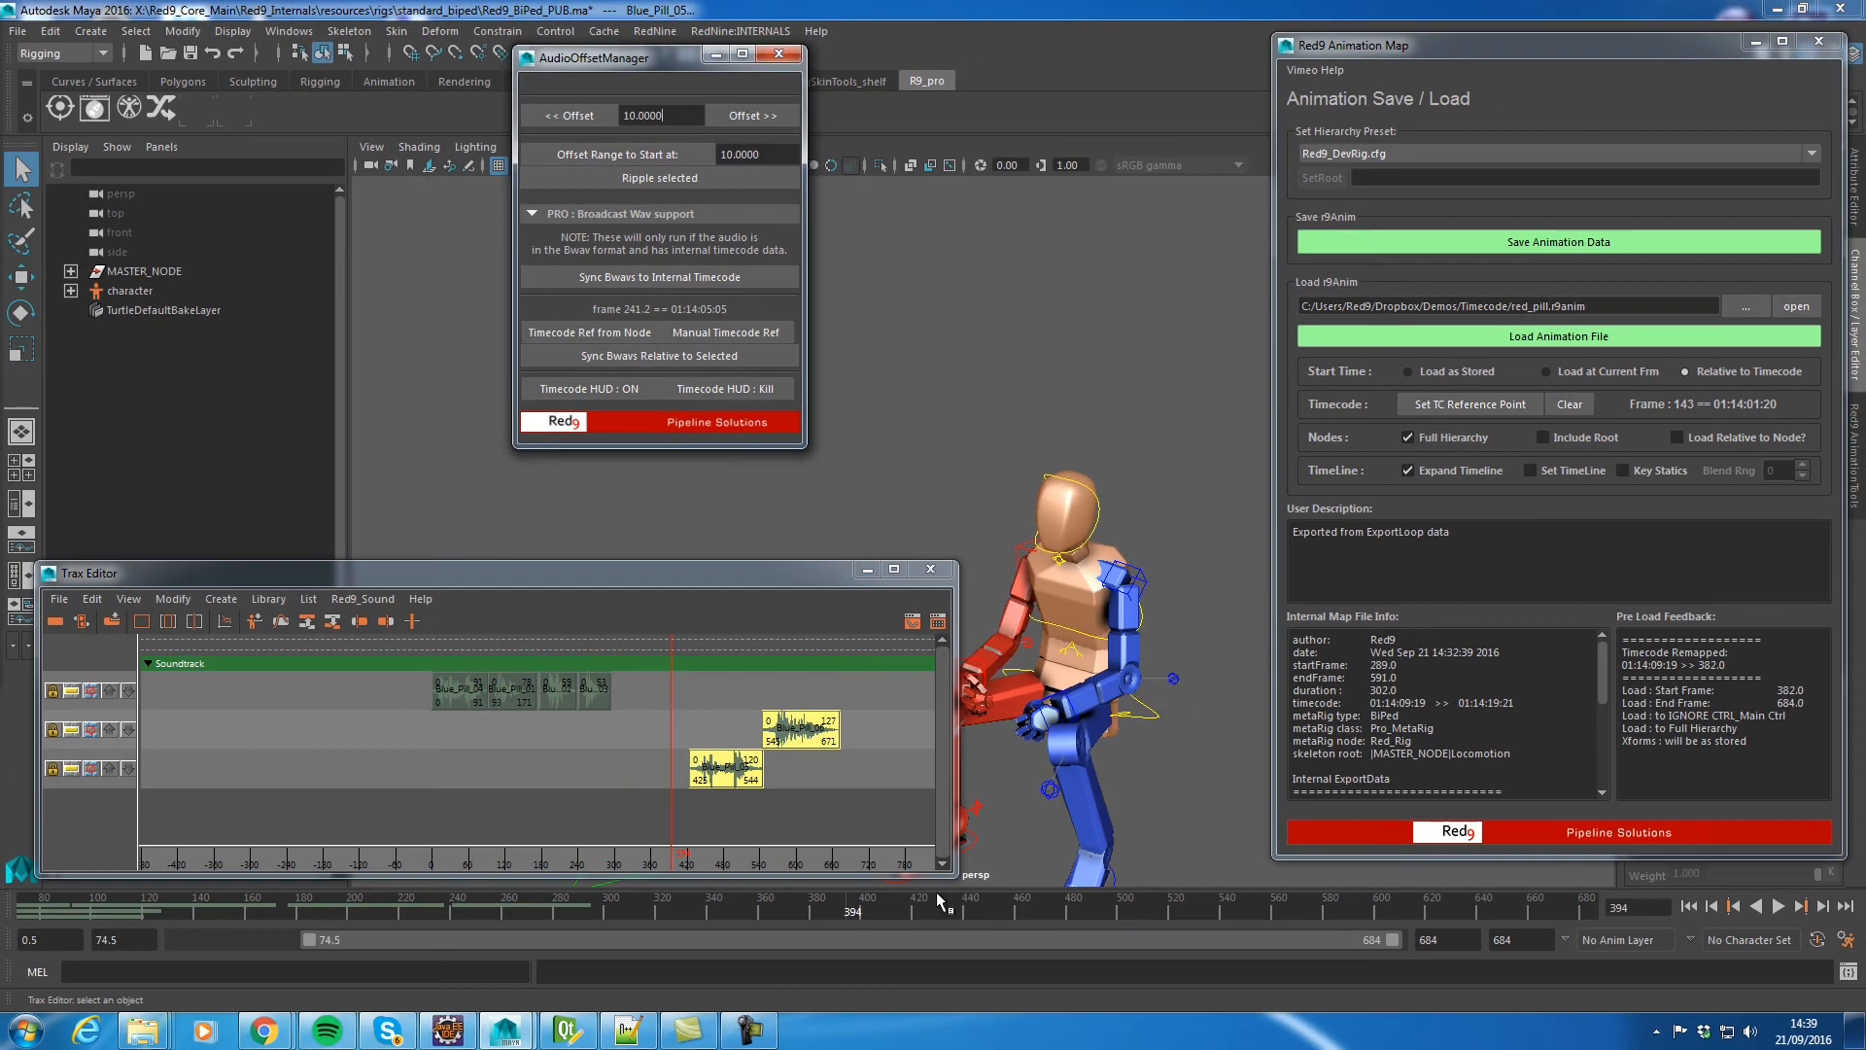
# Scrub to frame 414, minimize the Trax Editor, play the synced motion and audio, and return to the start frame
pyautogui.moveTo(948, 1019); pyautogui.dragTo(703, 1028)
pyautogui.moveTo(727, 904); pyautogui.dragTo(904, 883)
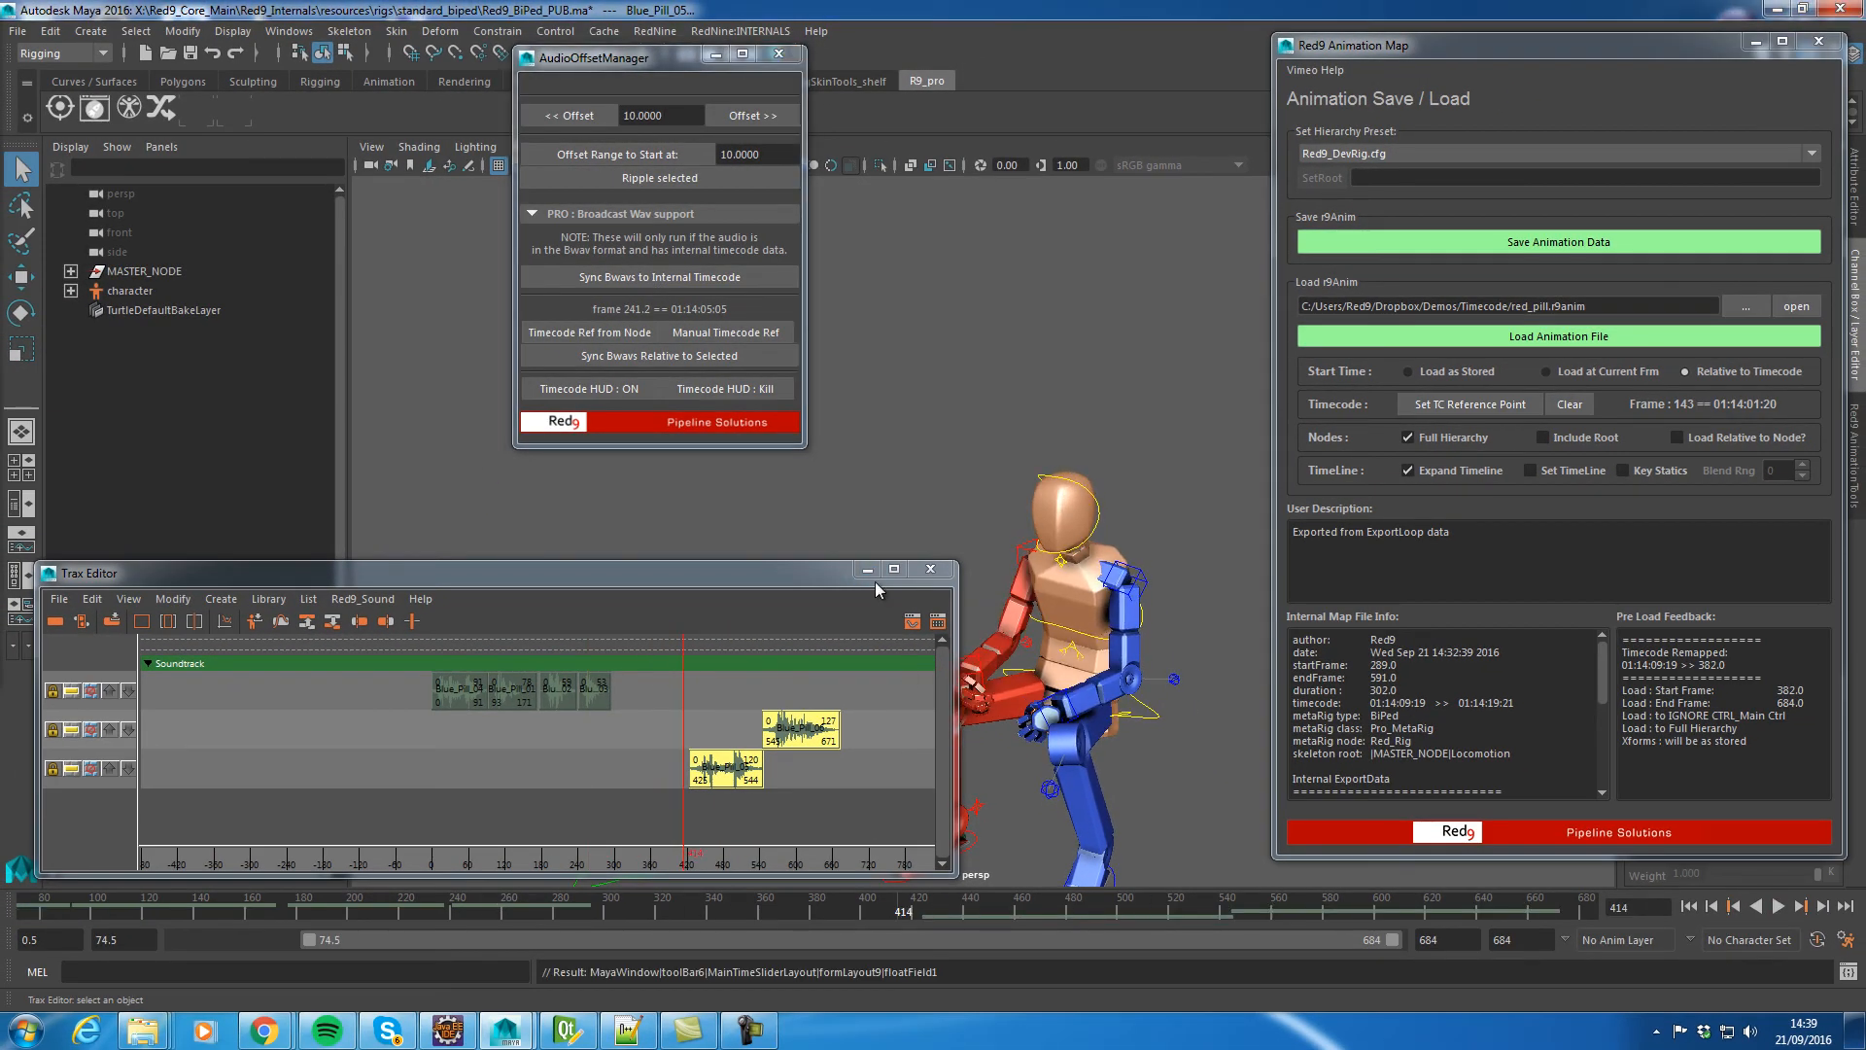
pyautogui.click(867, 570)
pyautogui.click(1778, 906)
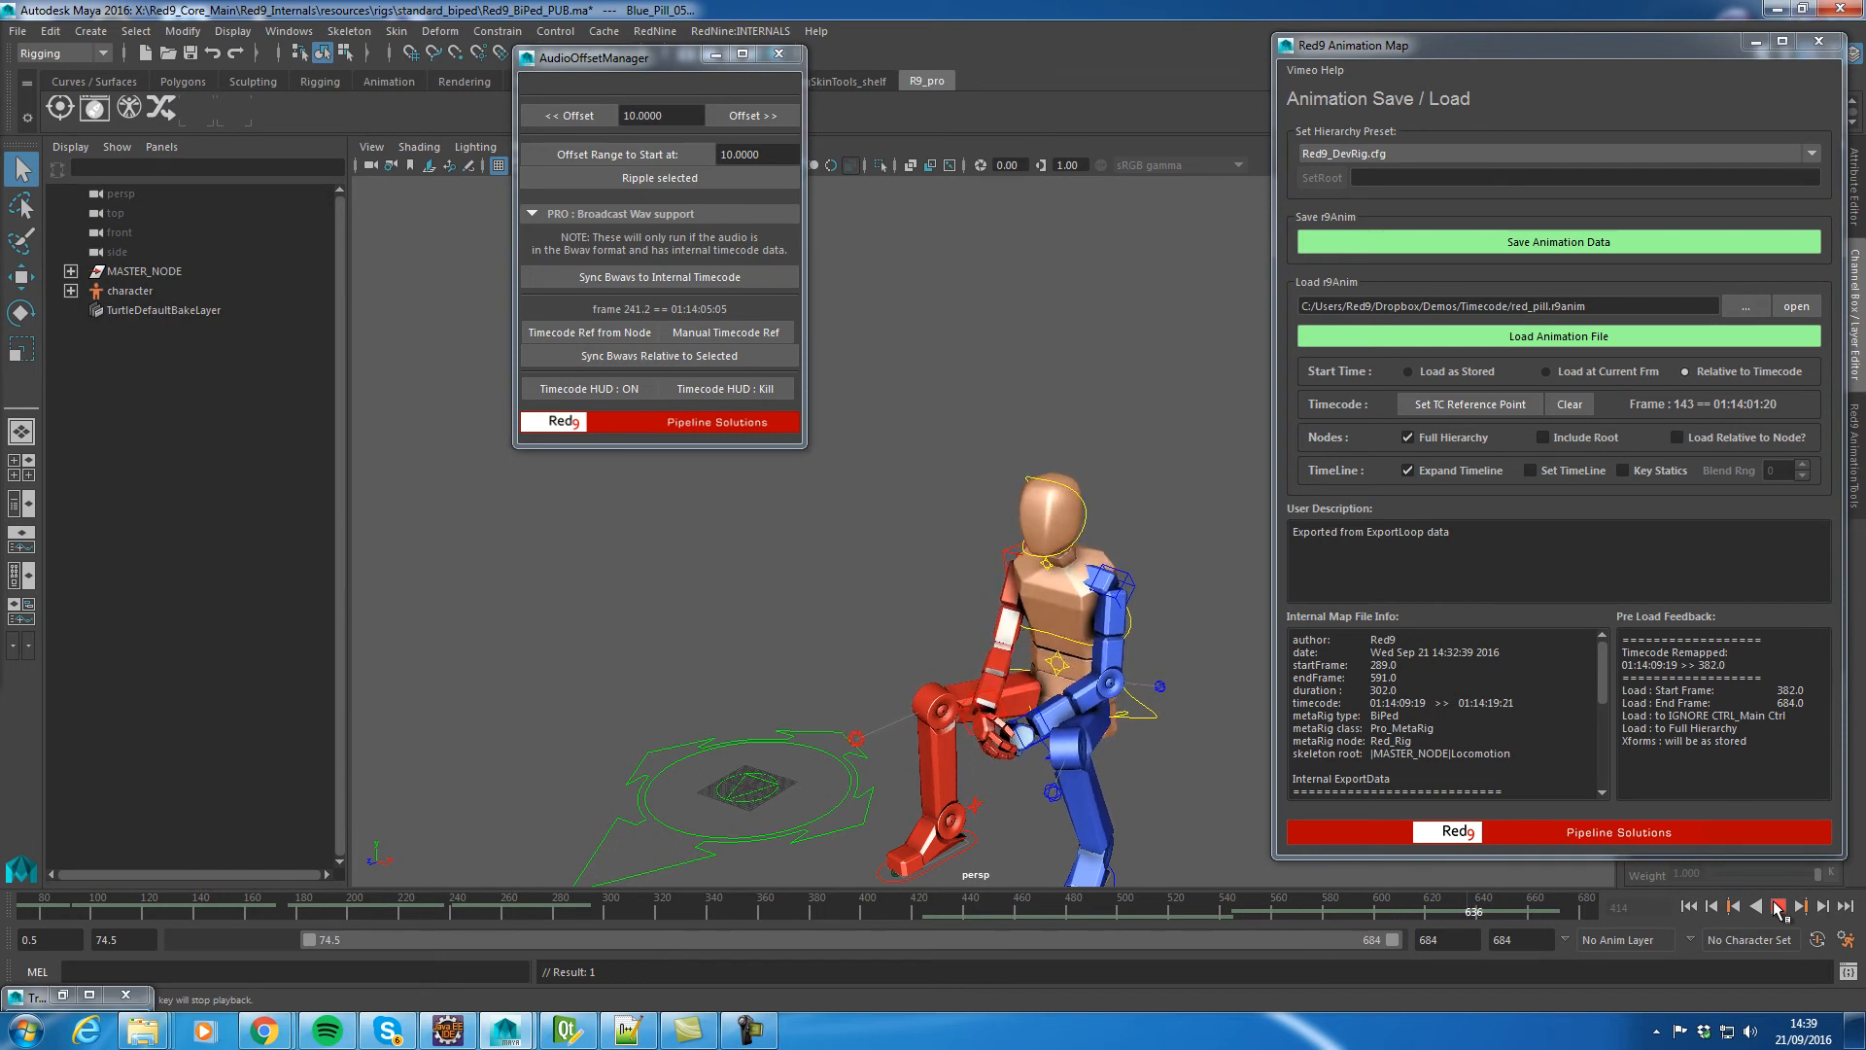
pyautogui.click(1778, 906)
pyautogui.click(1689, 906)
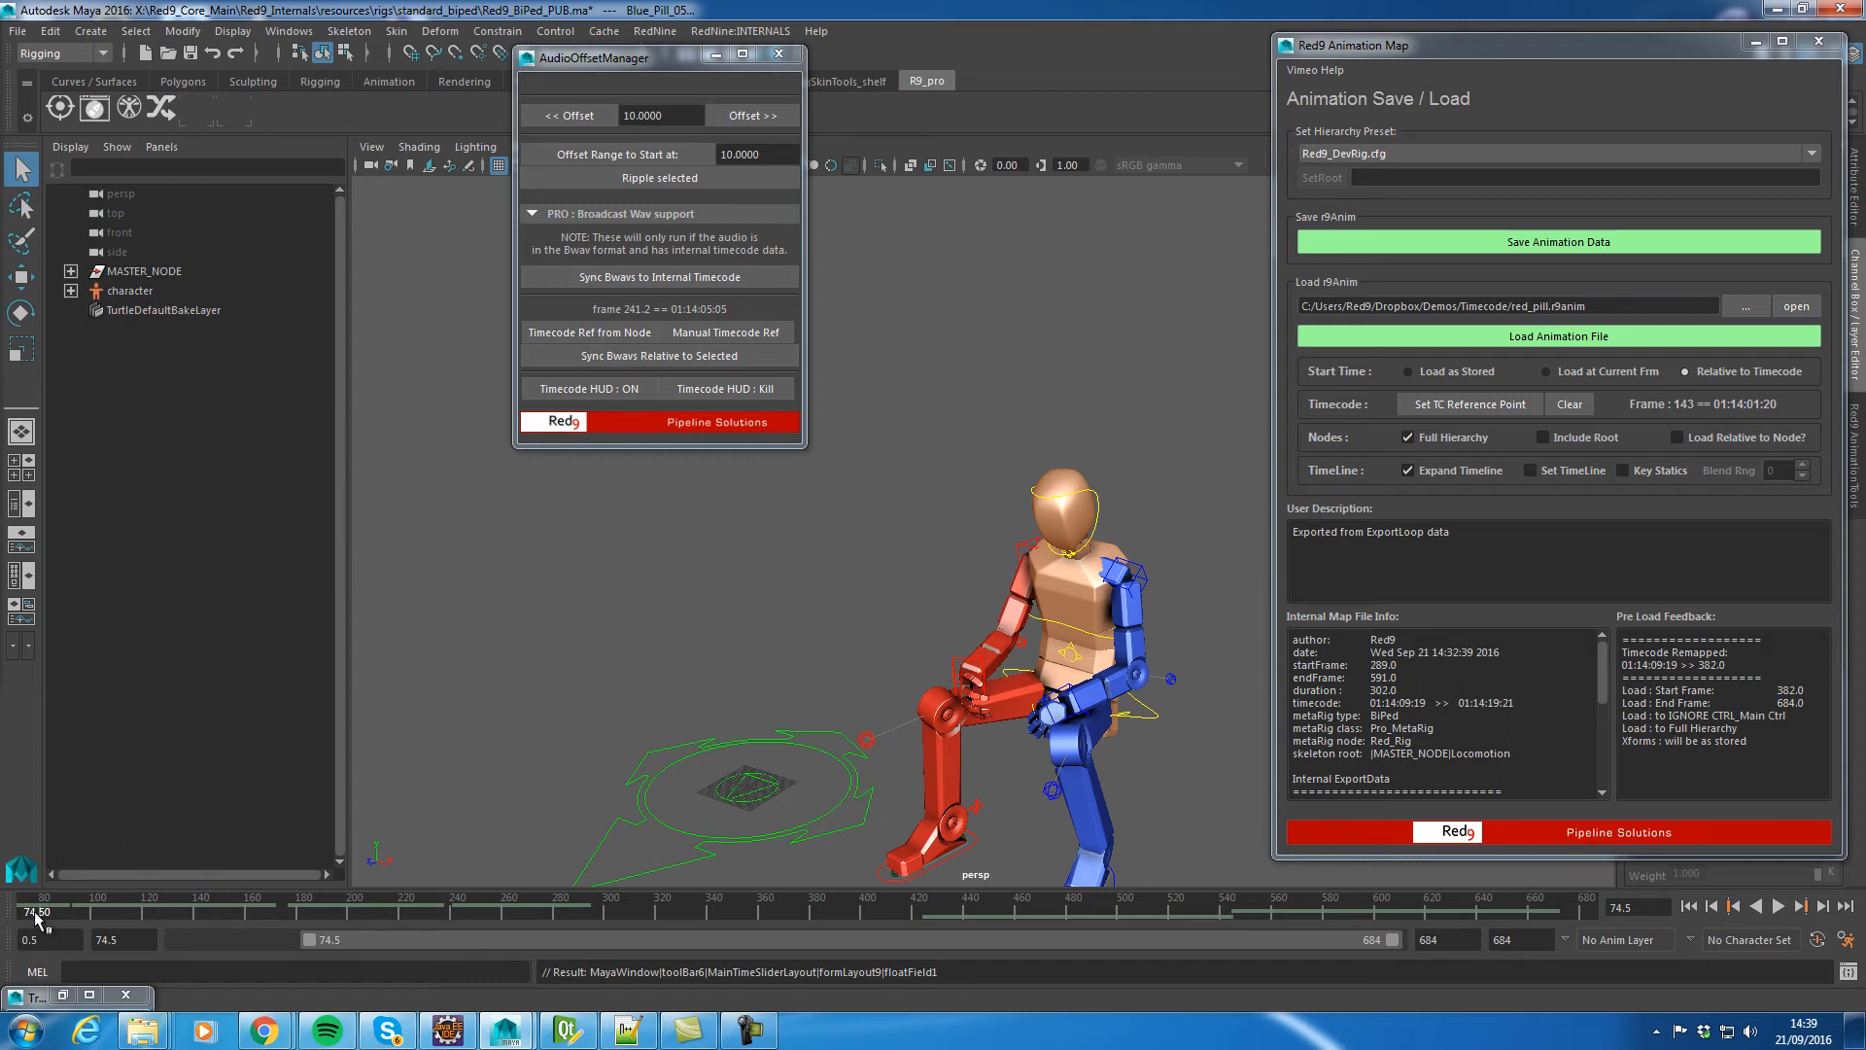
# Open the red_pill.r9anim file as text and examine the audio nodes stored under its audioGrp section
pyautogui.click(1794, 307)
pyautogui.click(810, 272)
pyautogui.scroll(-20, 809, 272)
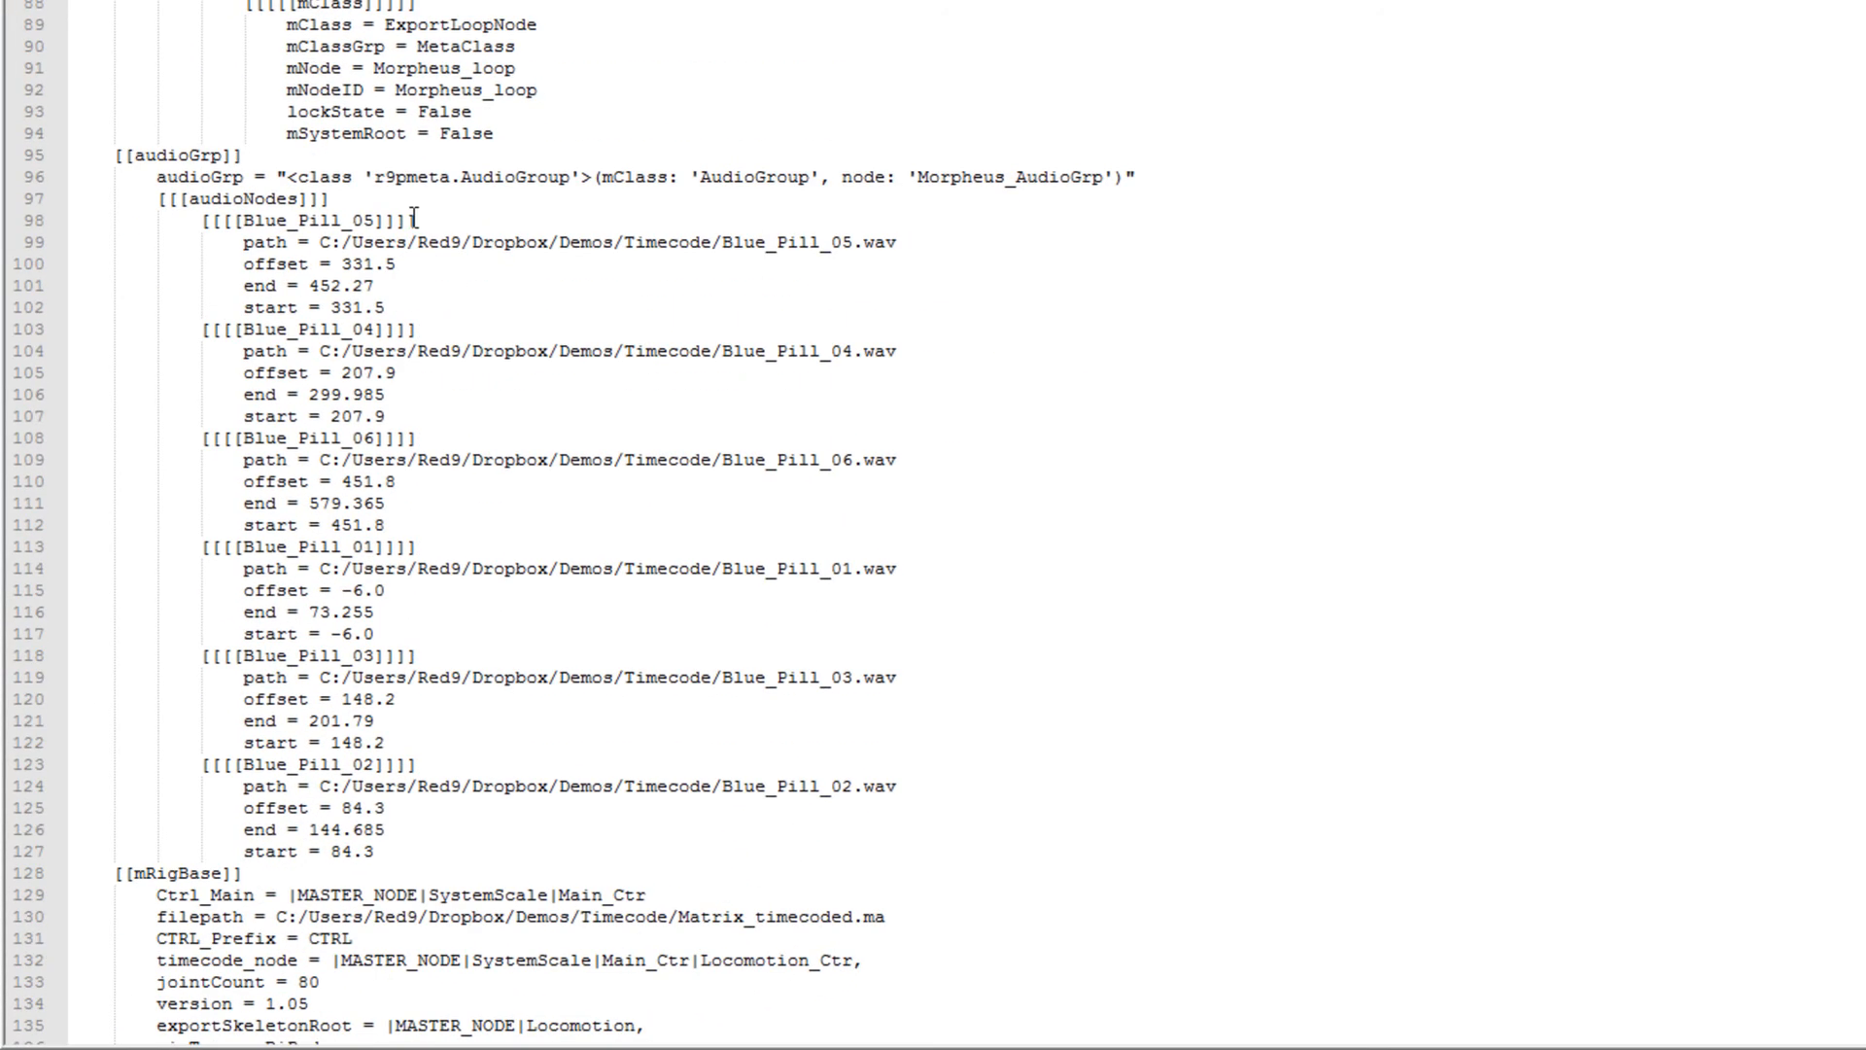
pyautogui.scroll(-1, 414, 218)
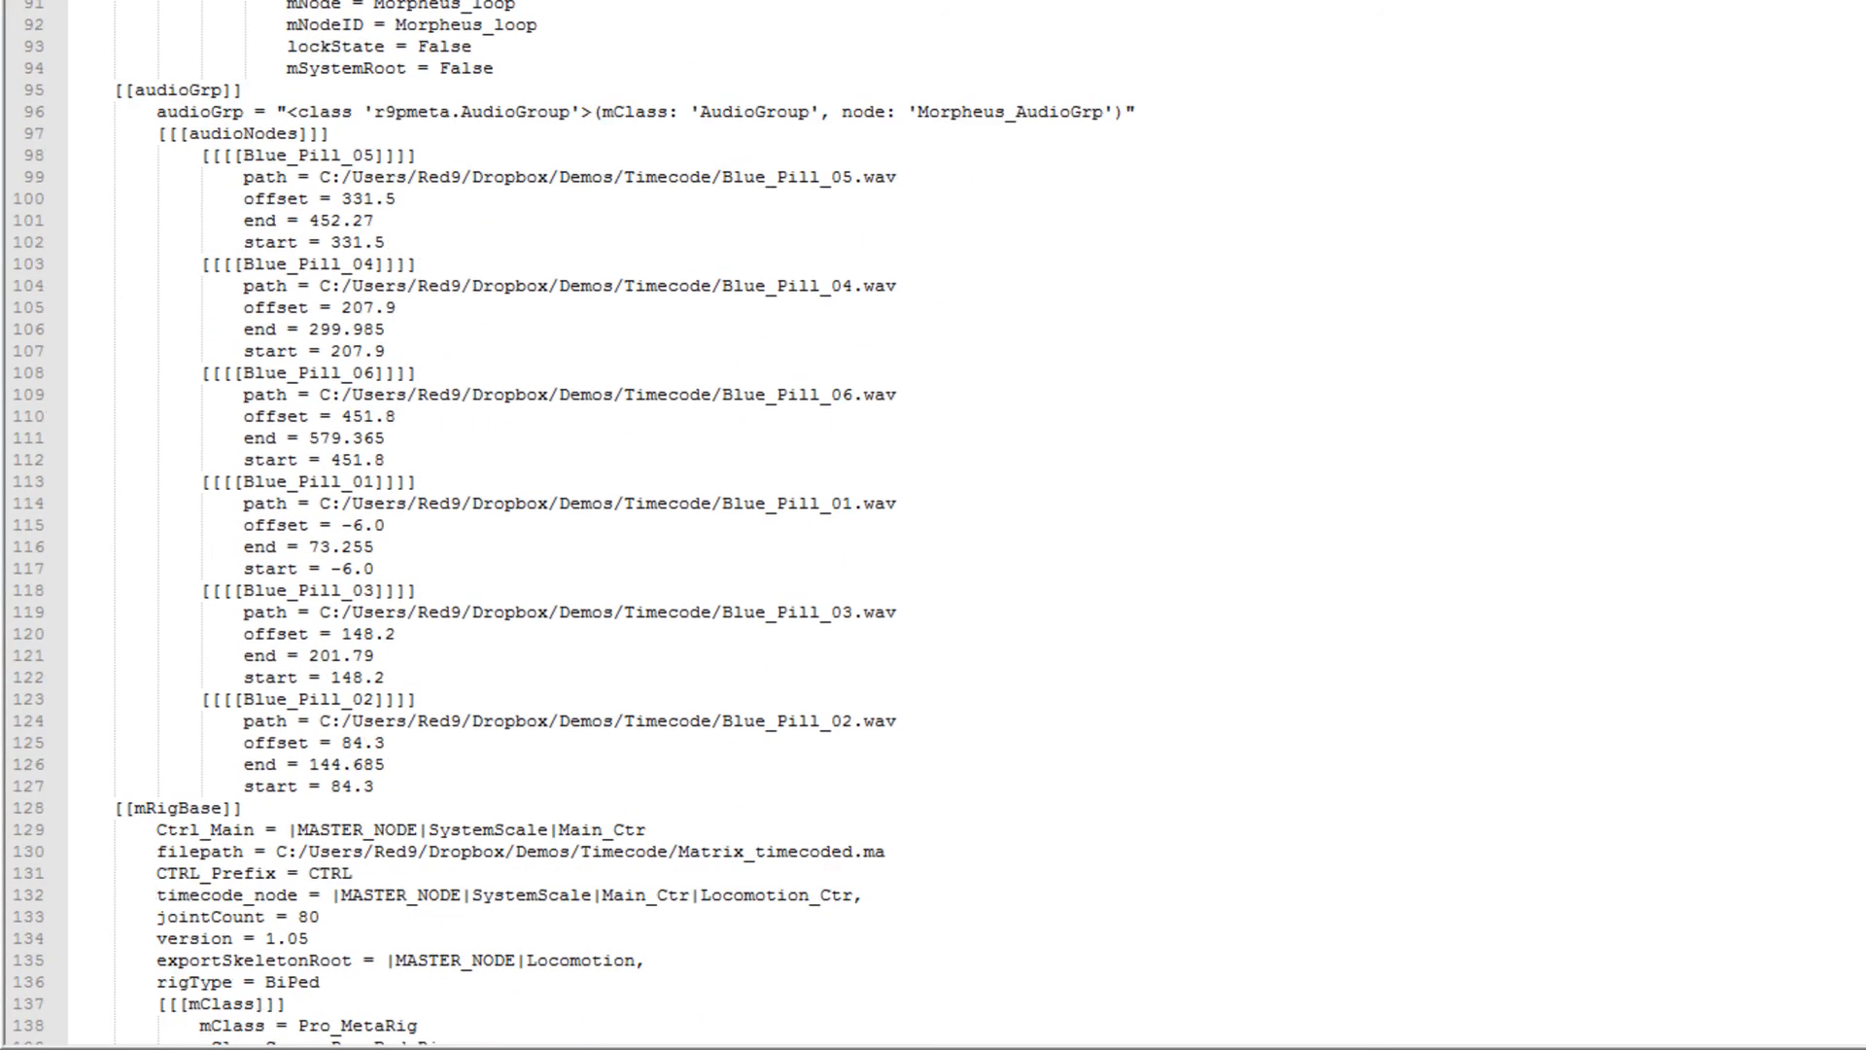
pyautogui.click(279, 87)
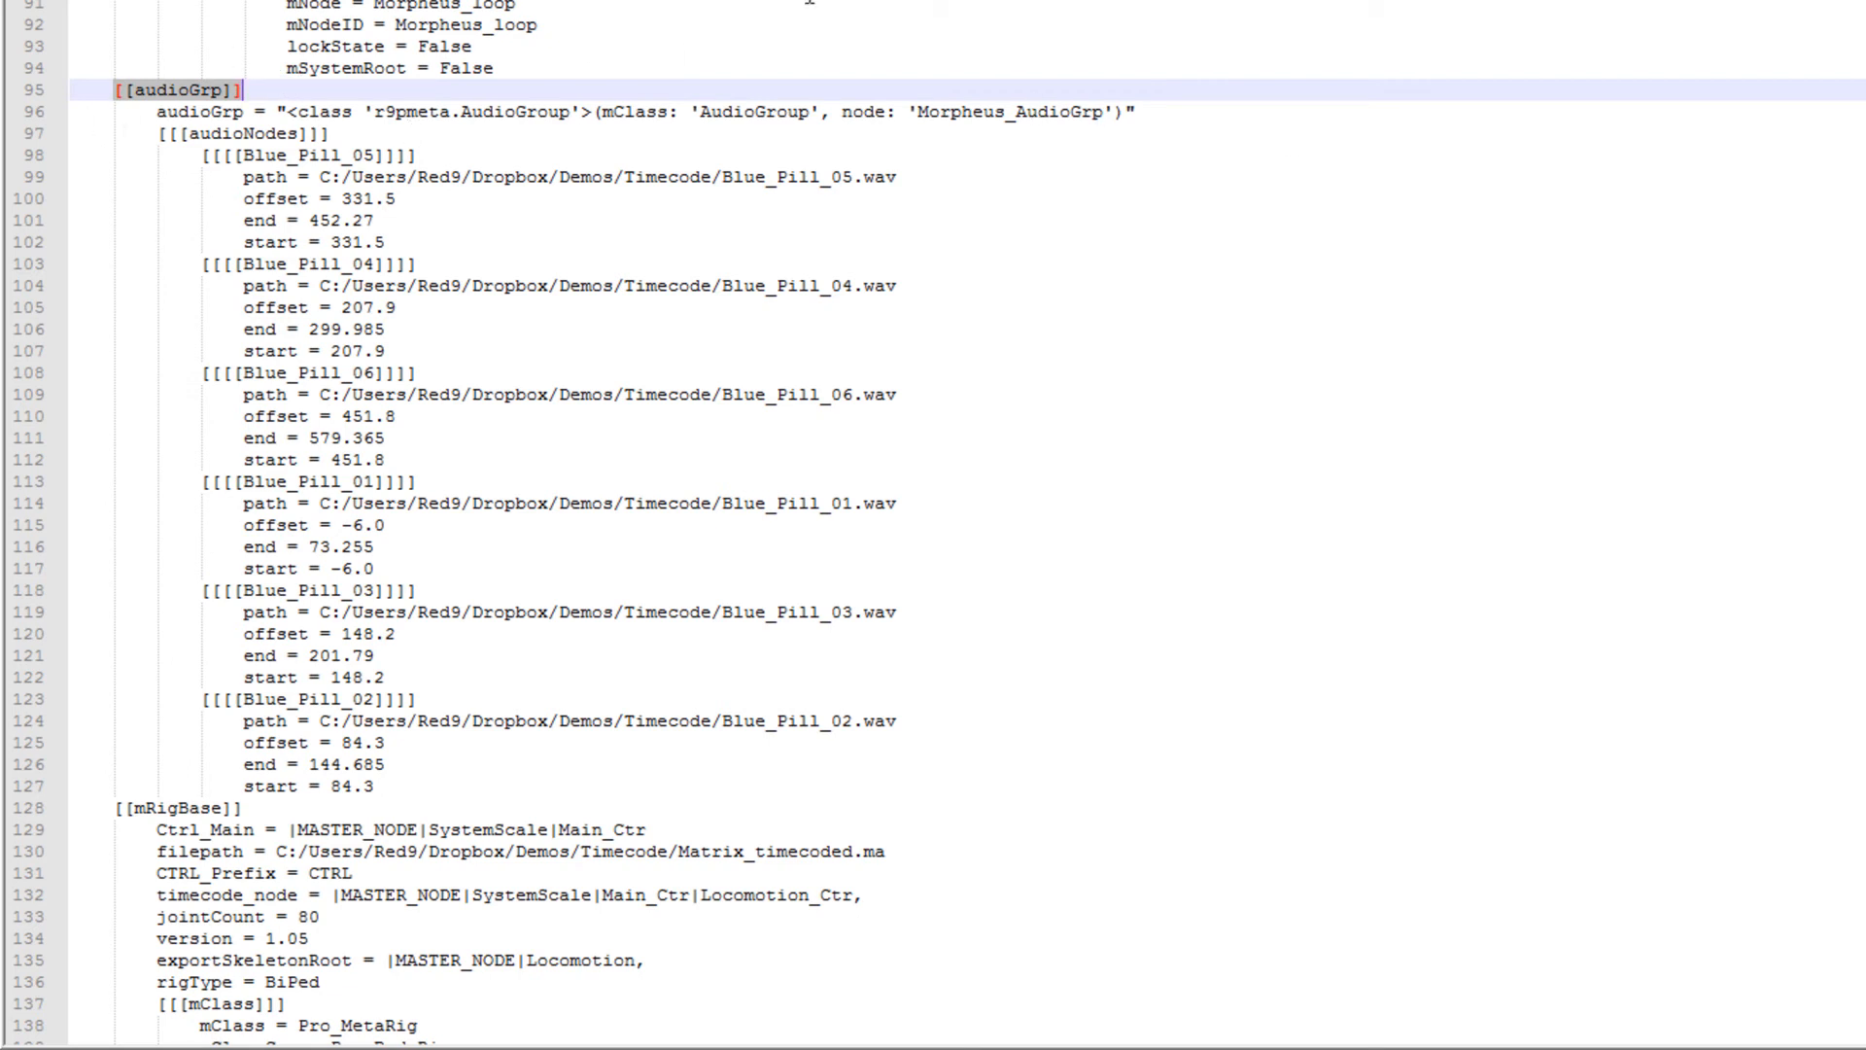
pyautogui.moveTo(155, 134); pyautogui.dragTo(1174, 780)
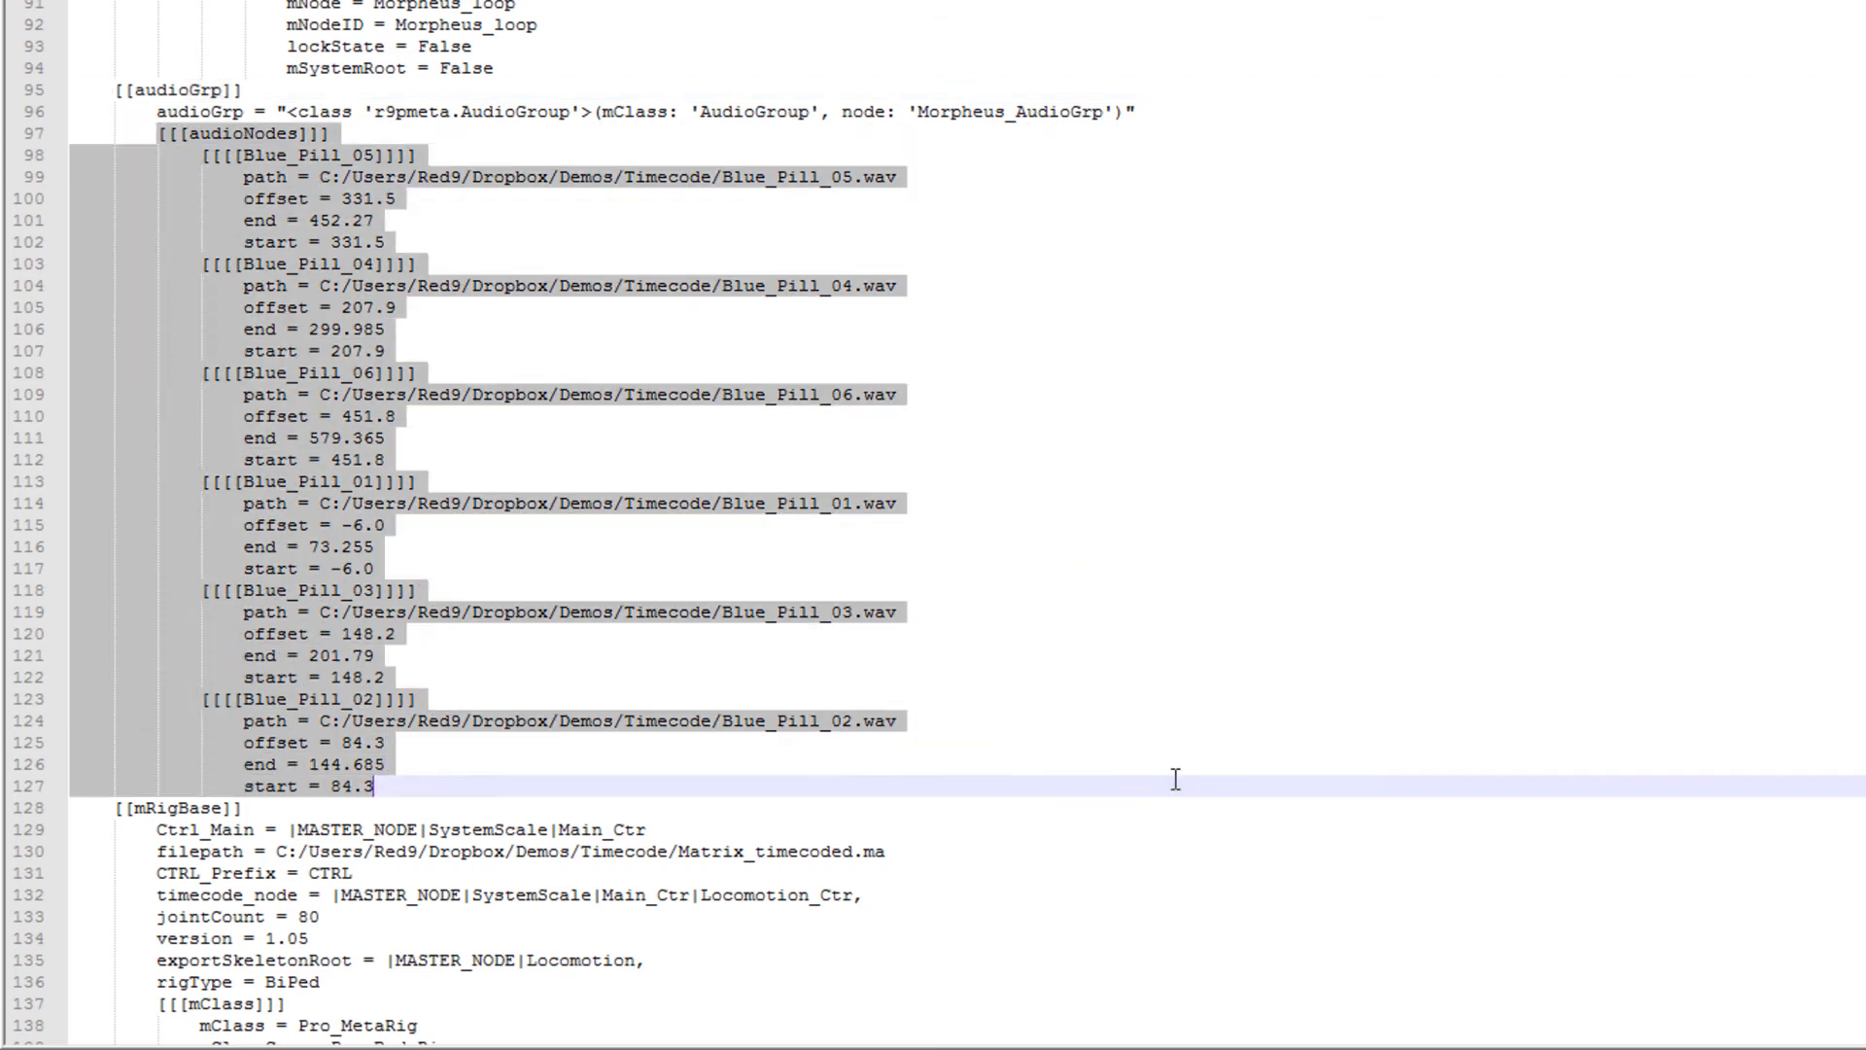
pyautogui.moveTo(399, 783); pyautogui.dragTo(49, 112)
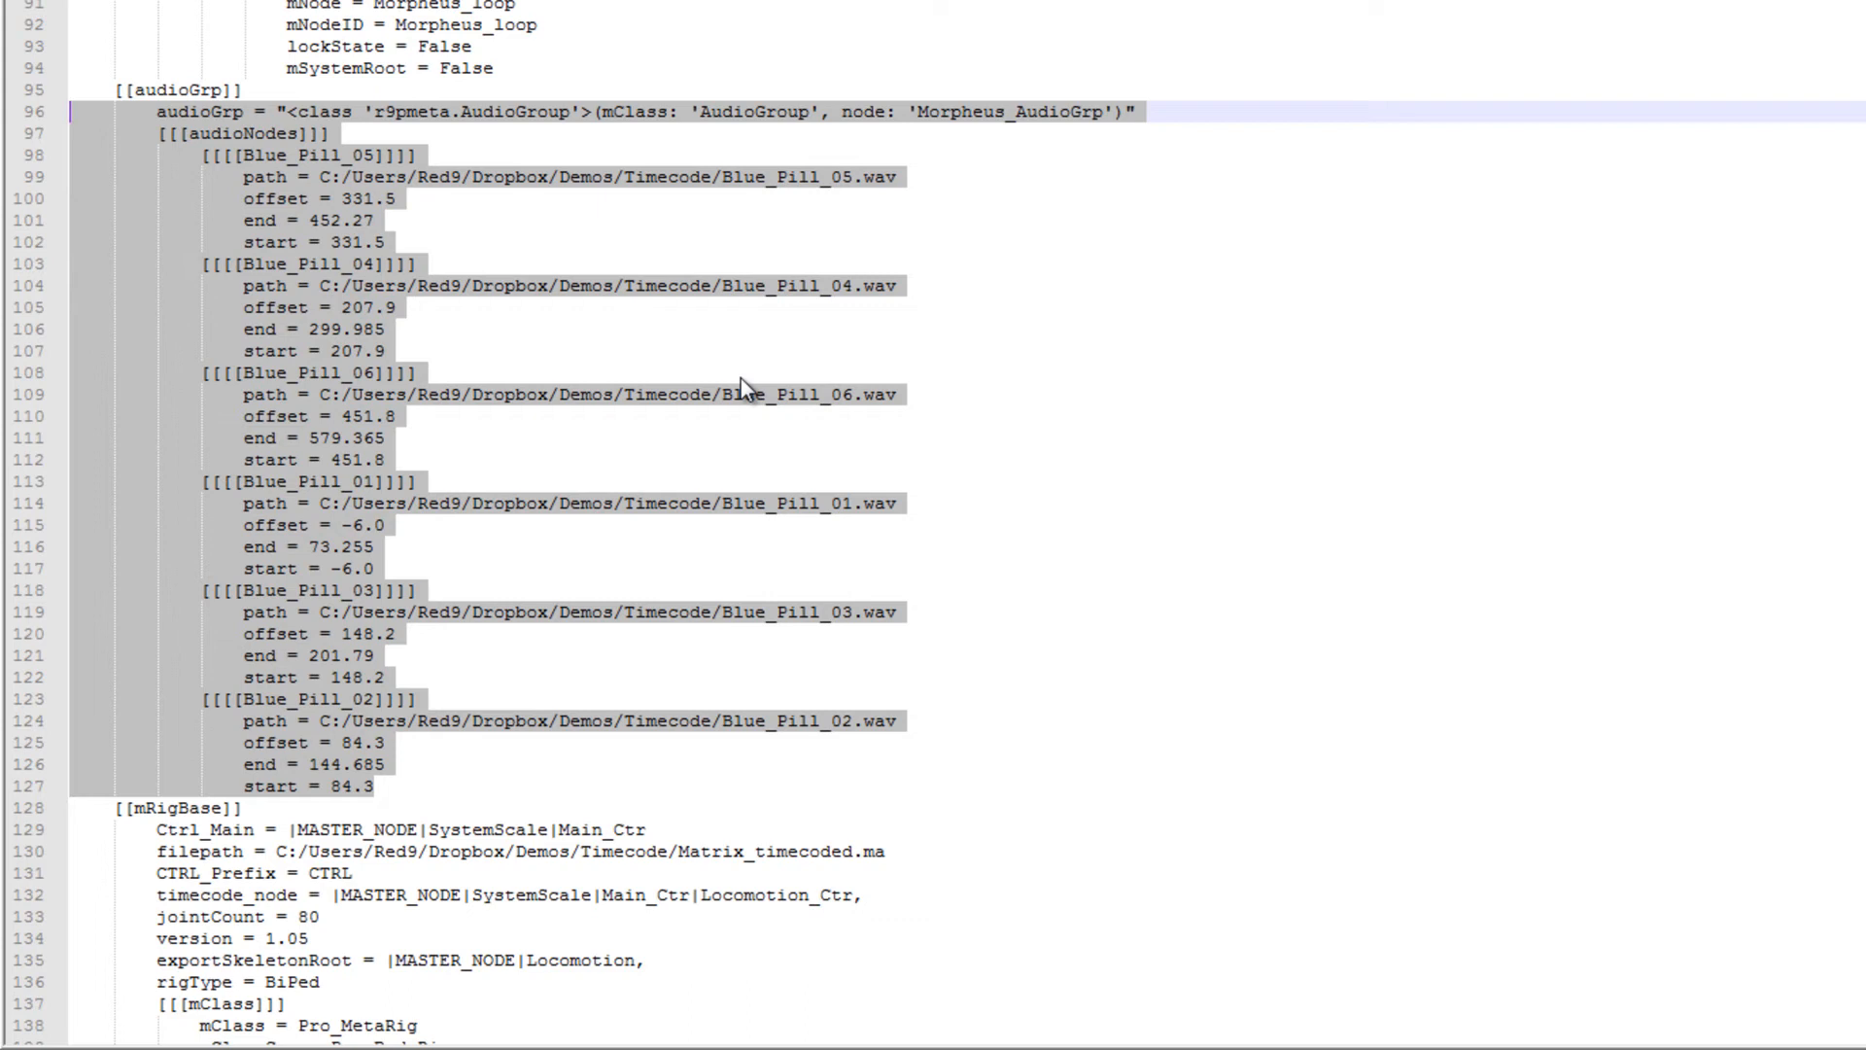
# Review the stored export loop entries and the start and end values of the Blue_Pill_05 audio node
pyautogui.scroll(12, 585, 290)
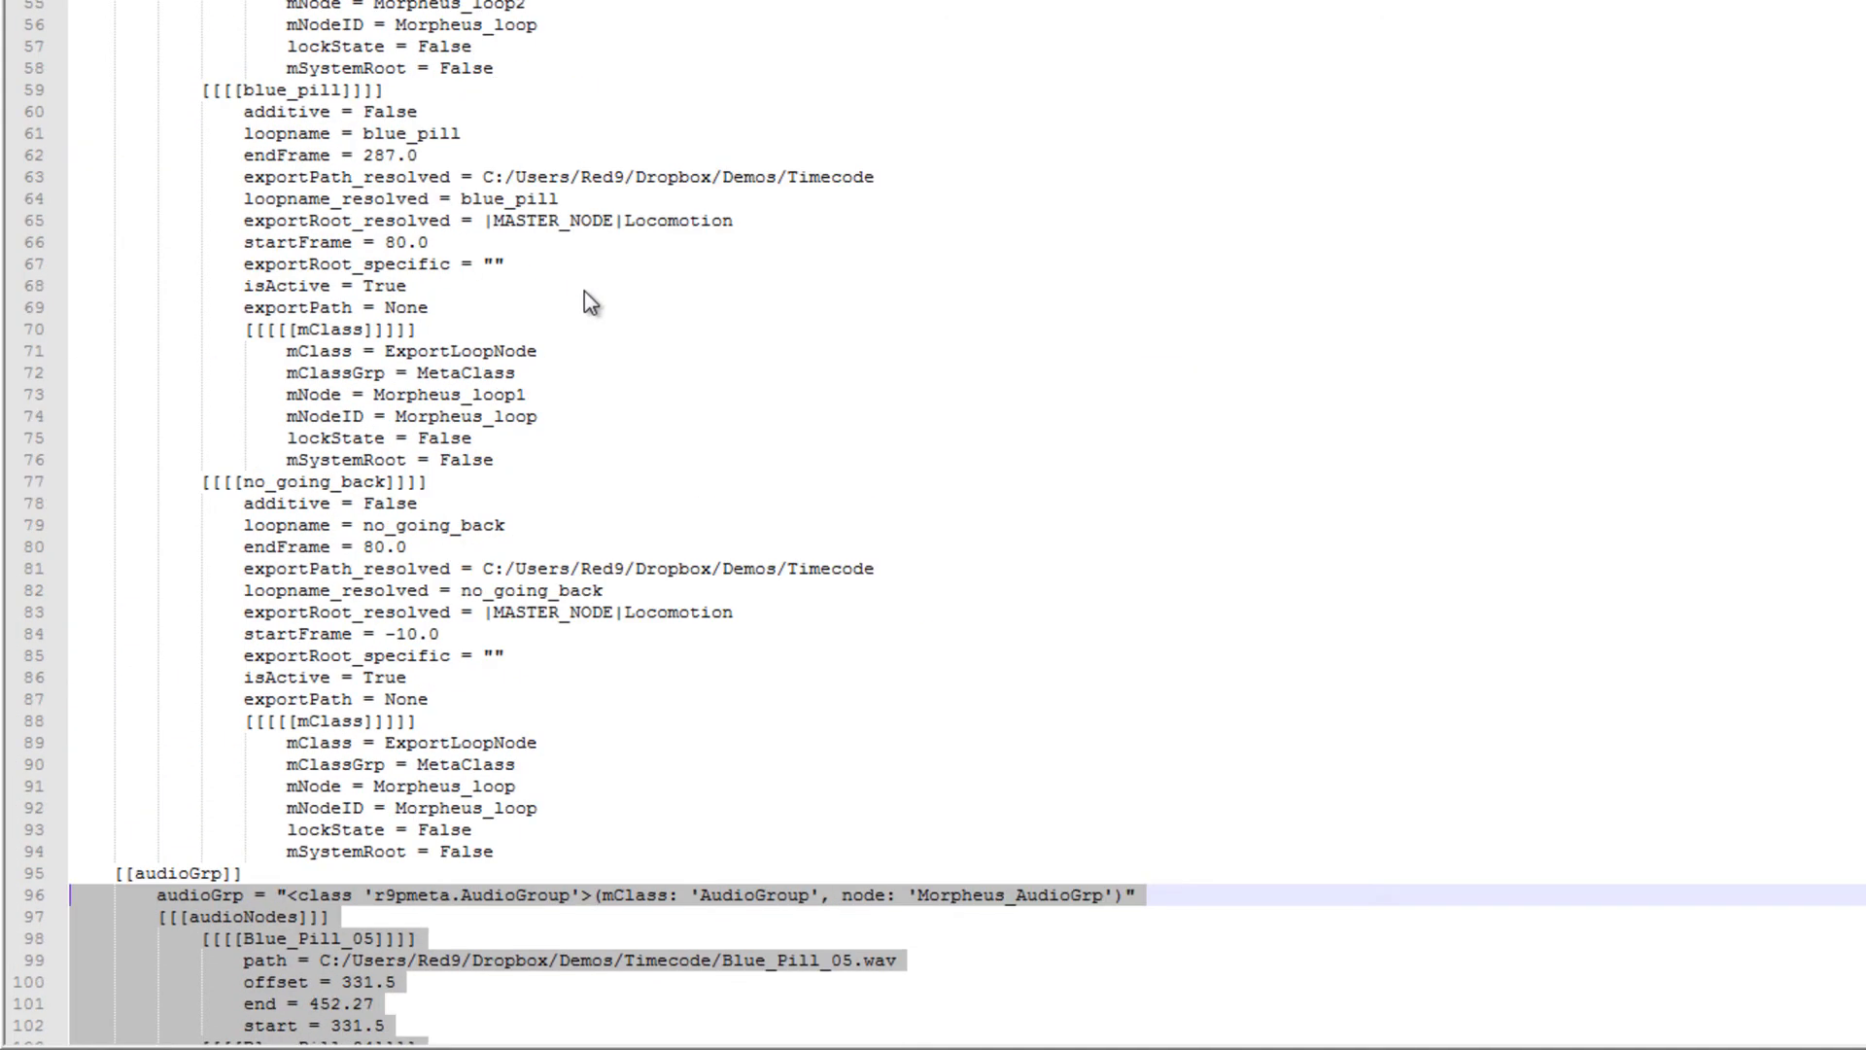
pyautogui.scroll(6, 585, 290)
pyautogui.scroll(-13, 585, 290)
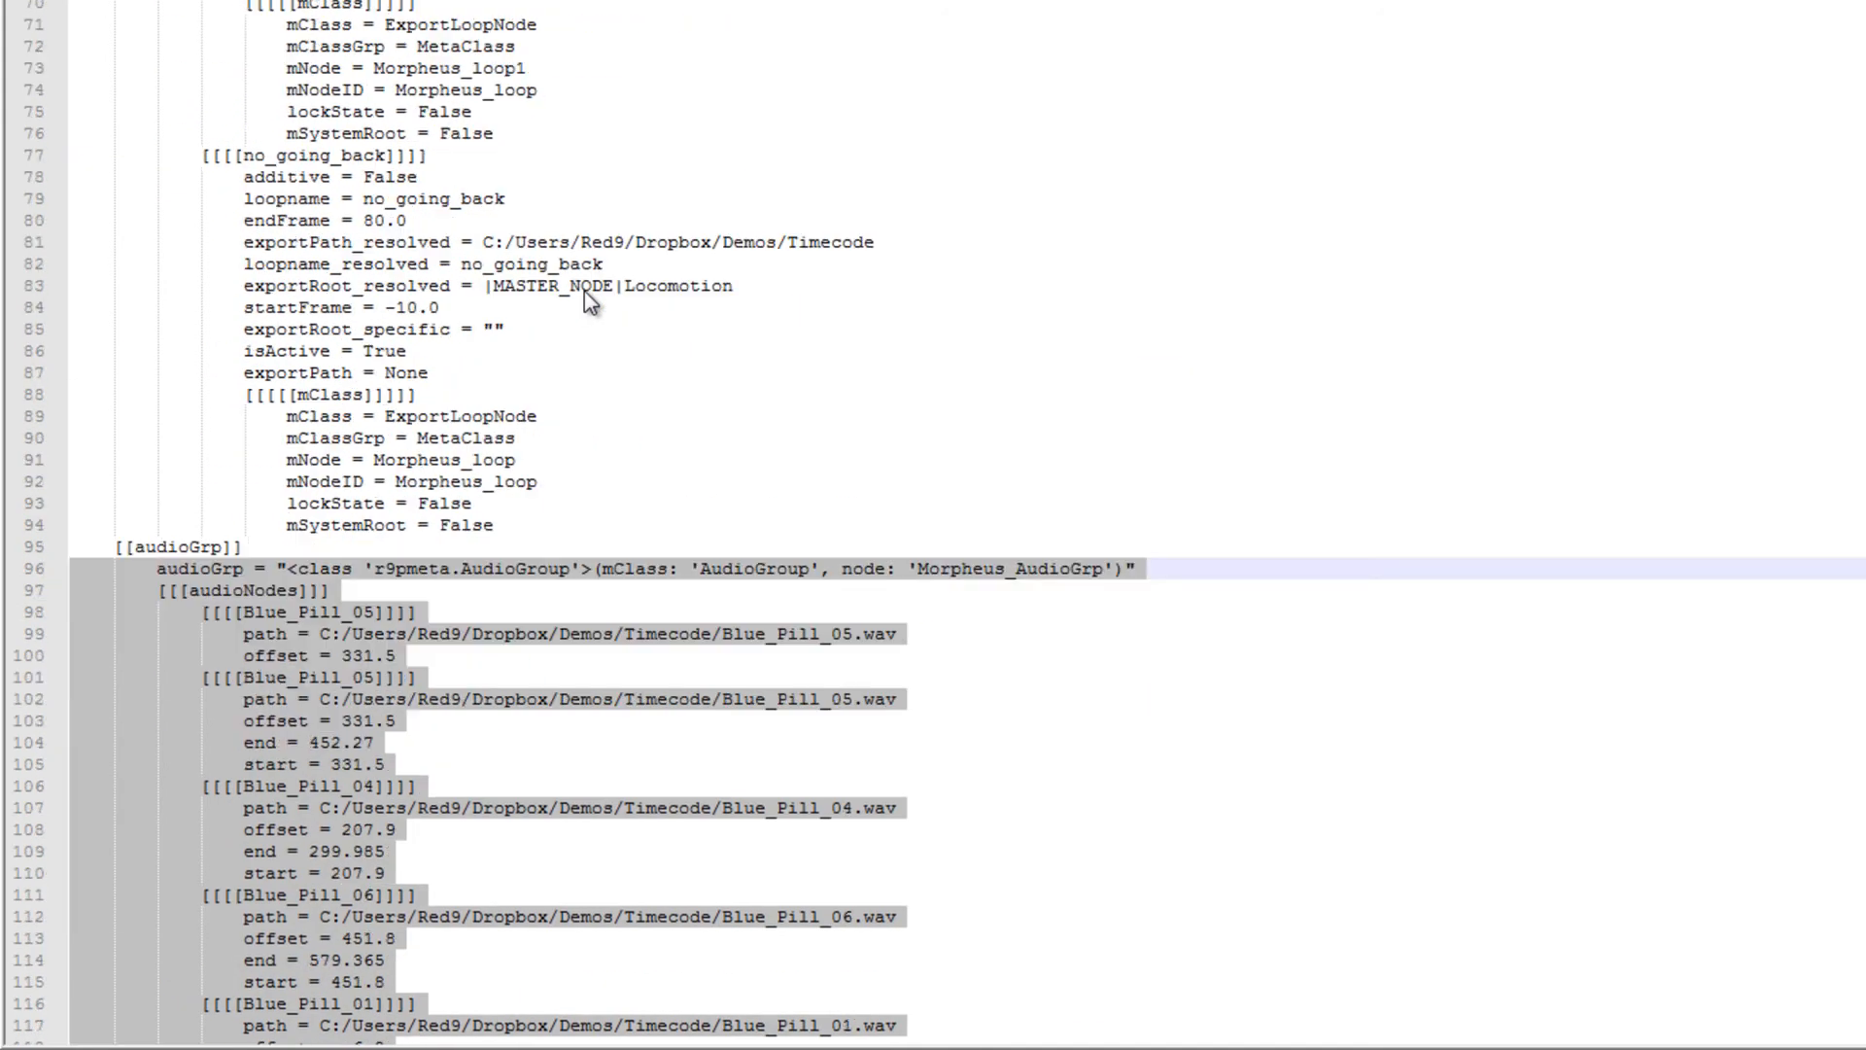
pyautogui.scroll(-3, 411, 663)
pyautogui.scroll(1, 381, 474)
pyautogui.click(319, 351)
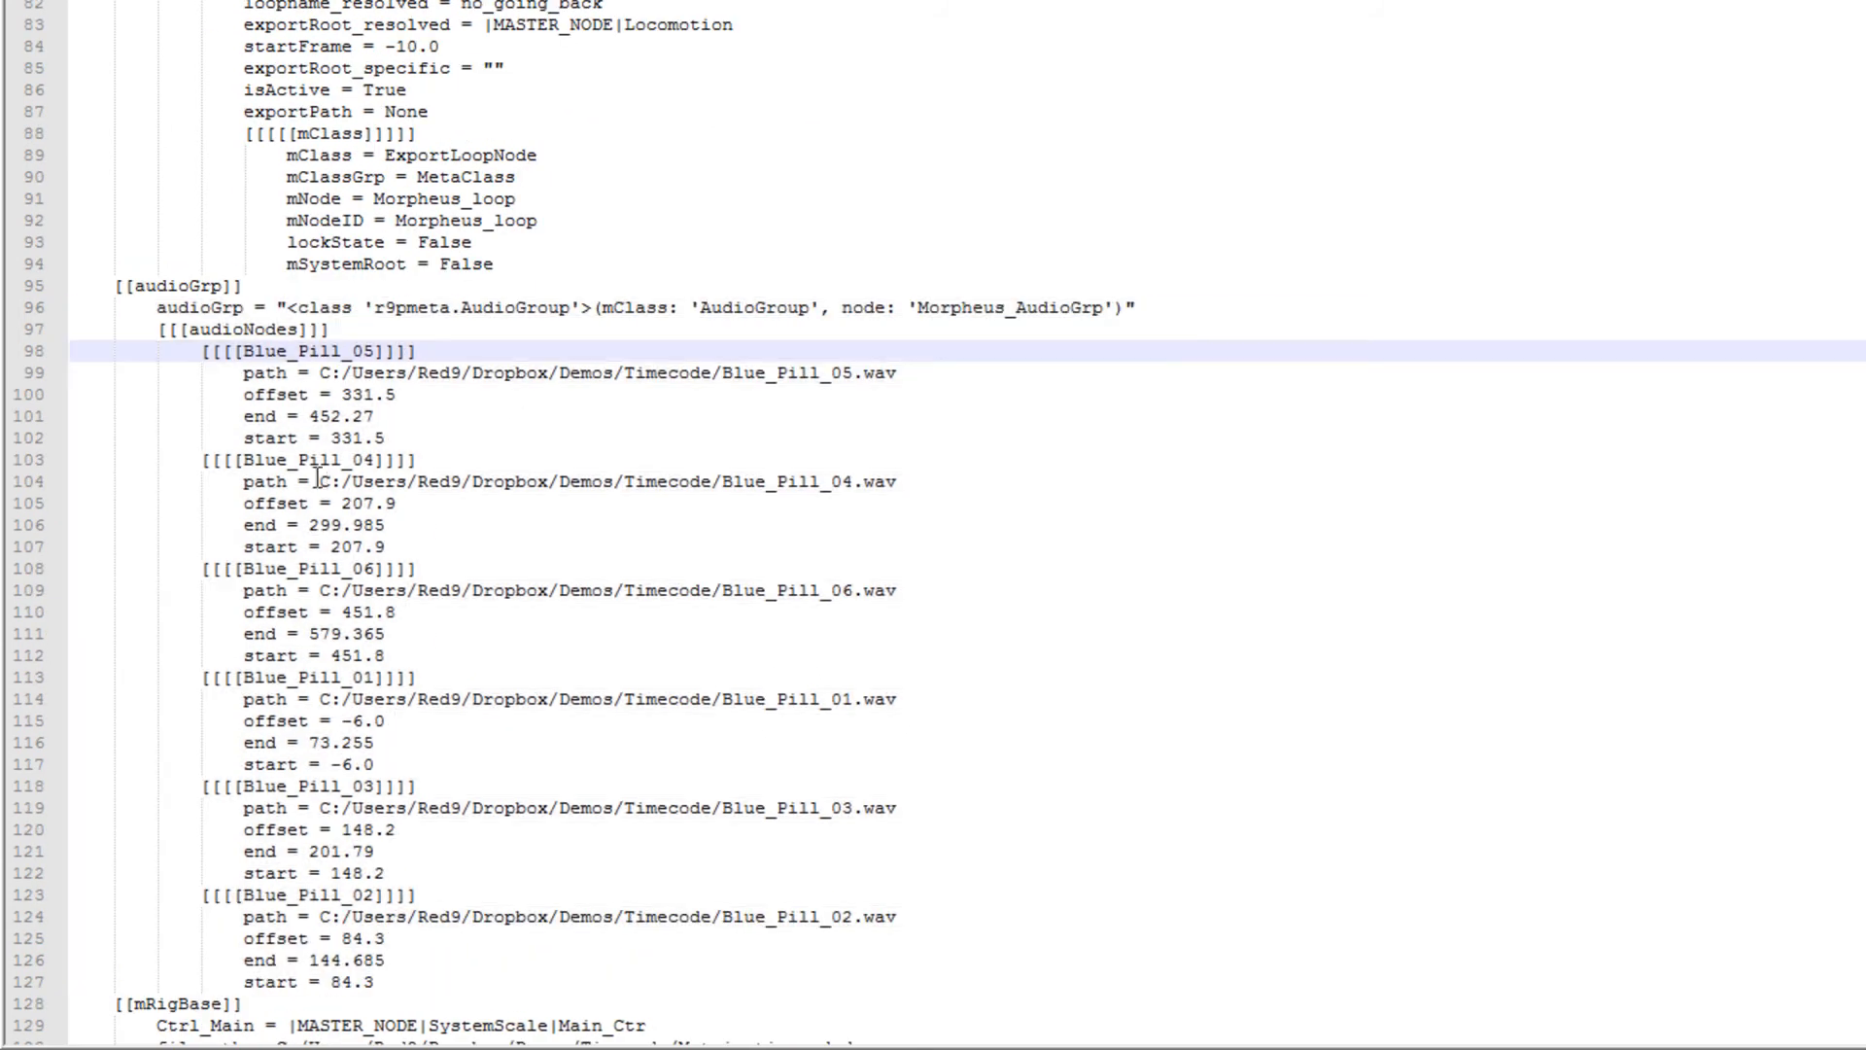
pyautogui.moveTo(309, 416); pyautogui.dragTo(447, 434)
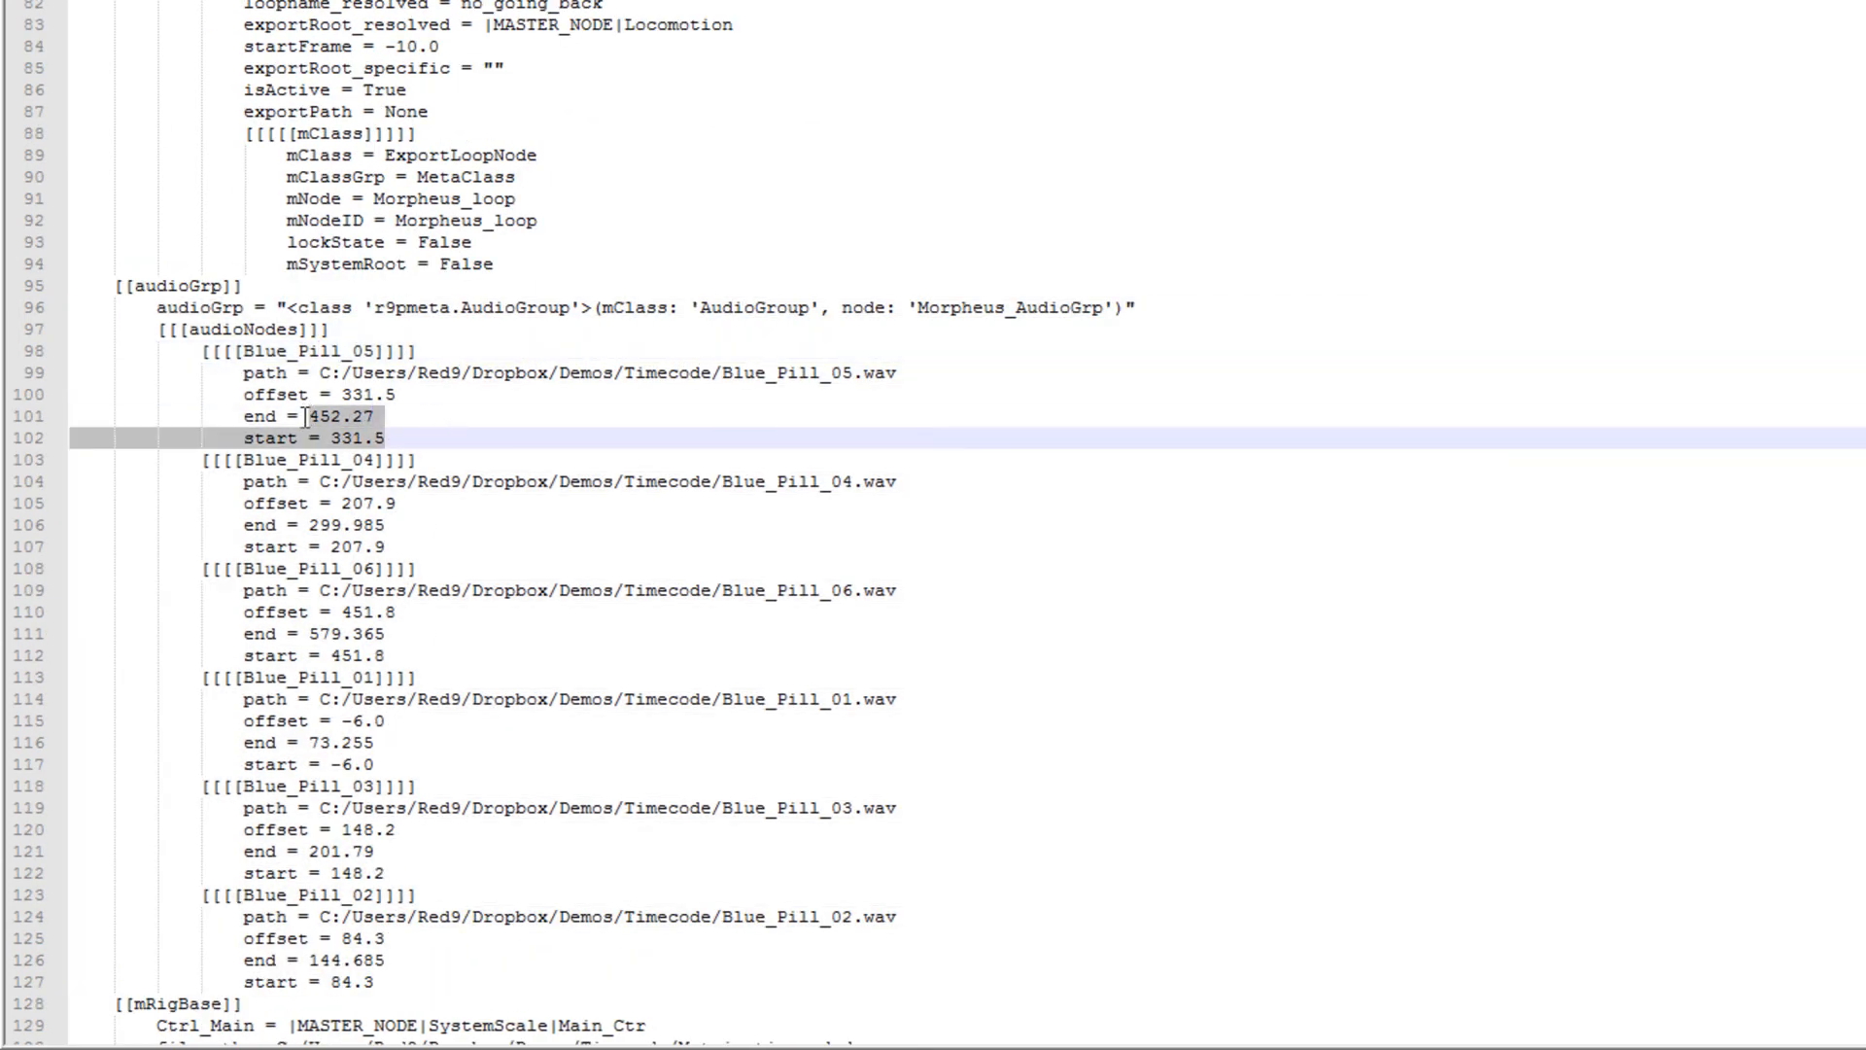
pyautogui.click(115, 286)
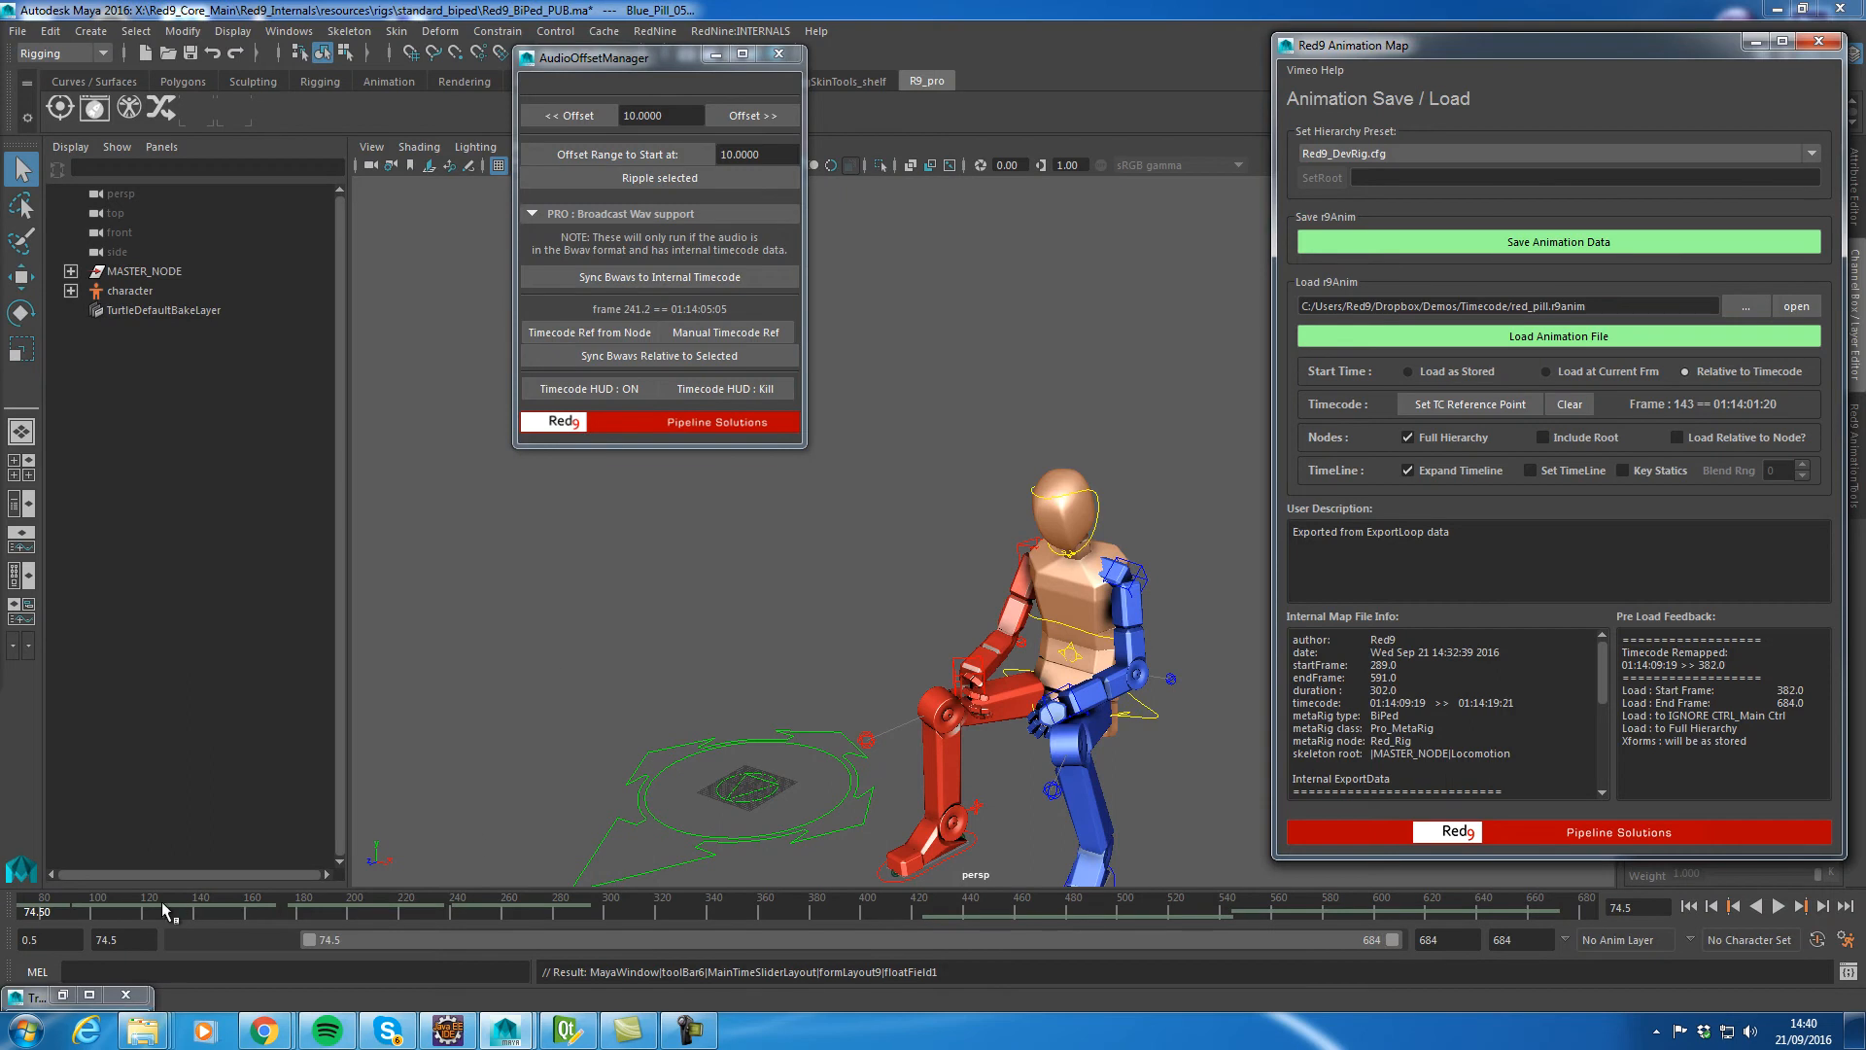
# Turn on the timecode HUD for the rig's locomotion control
pyautogui.press('Escape')
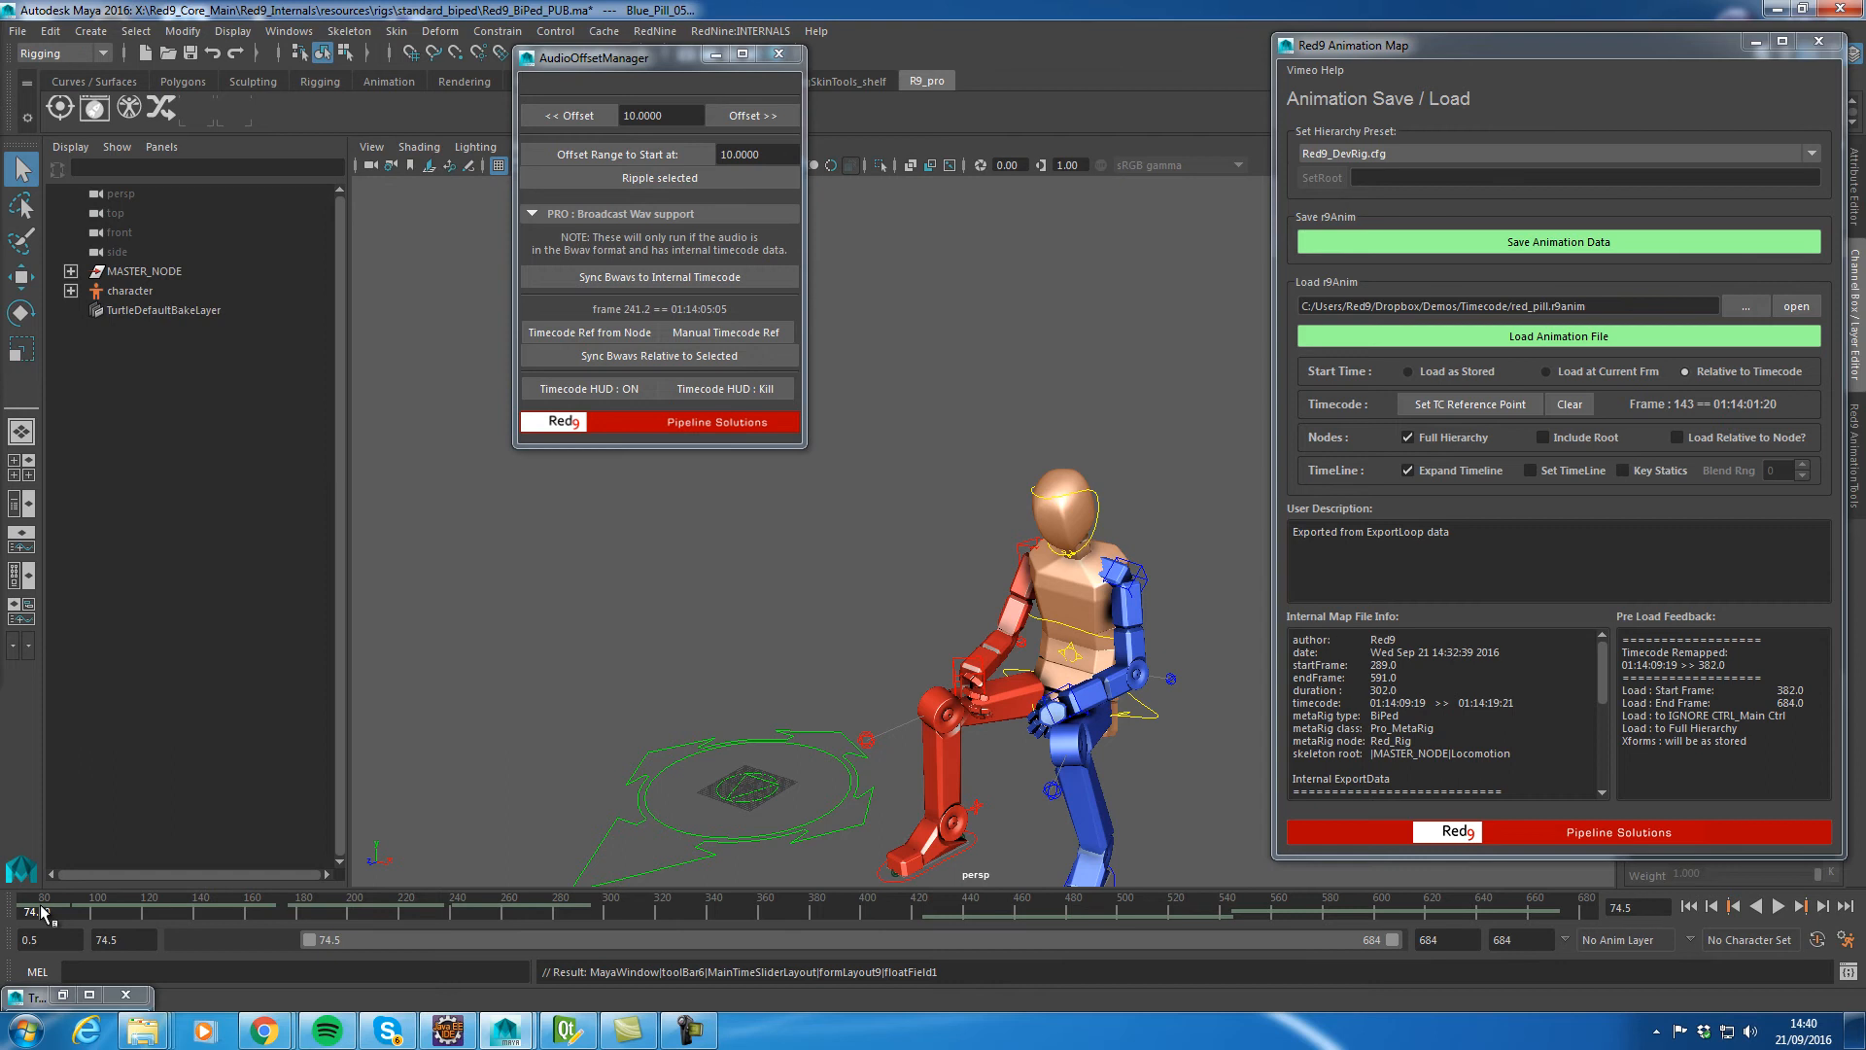
pyautogui.click(759, 788)
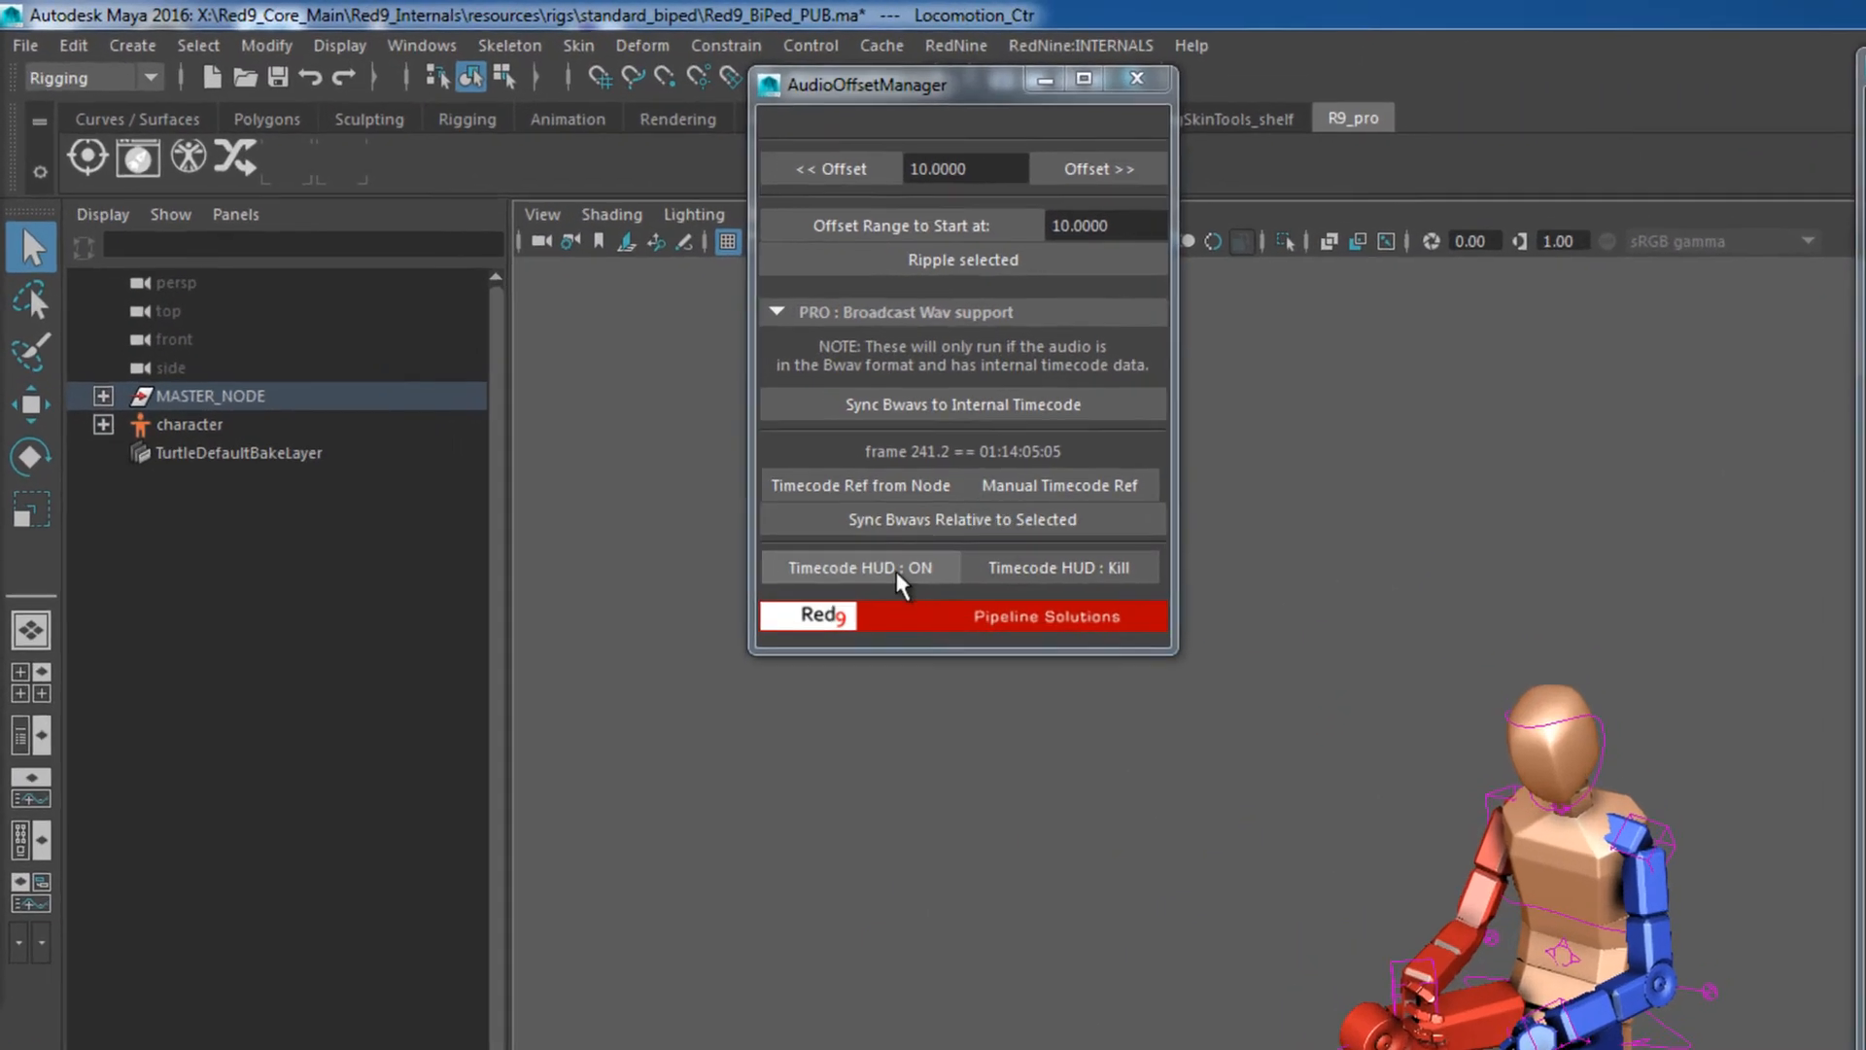
pyautogui.click(602, 388)
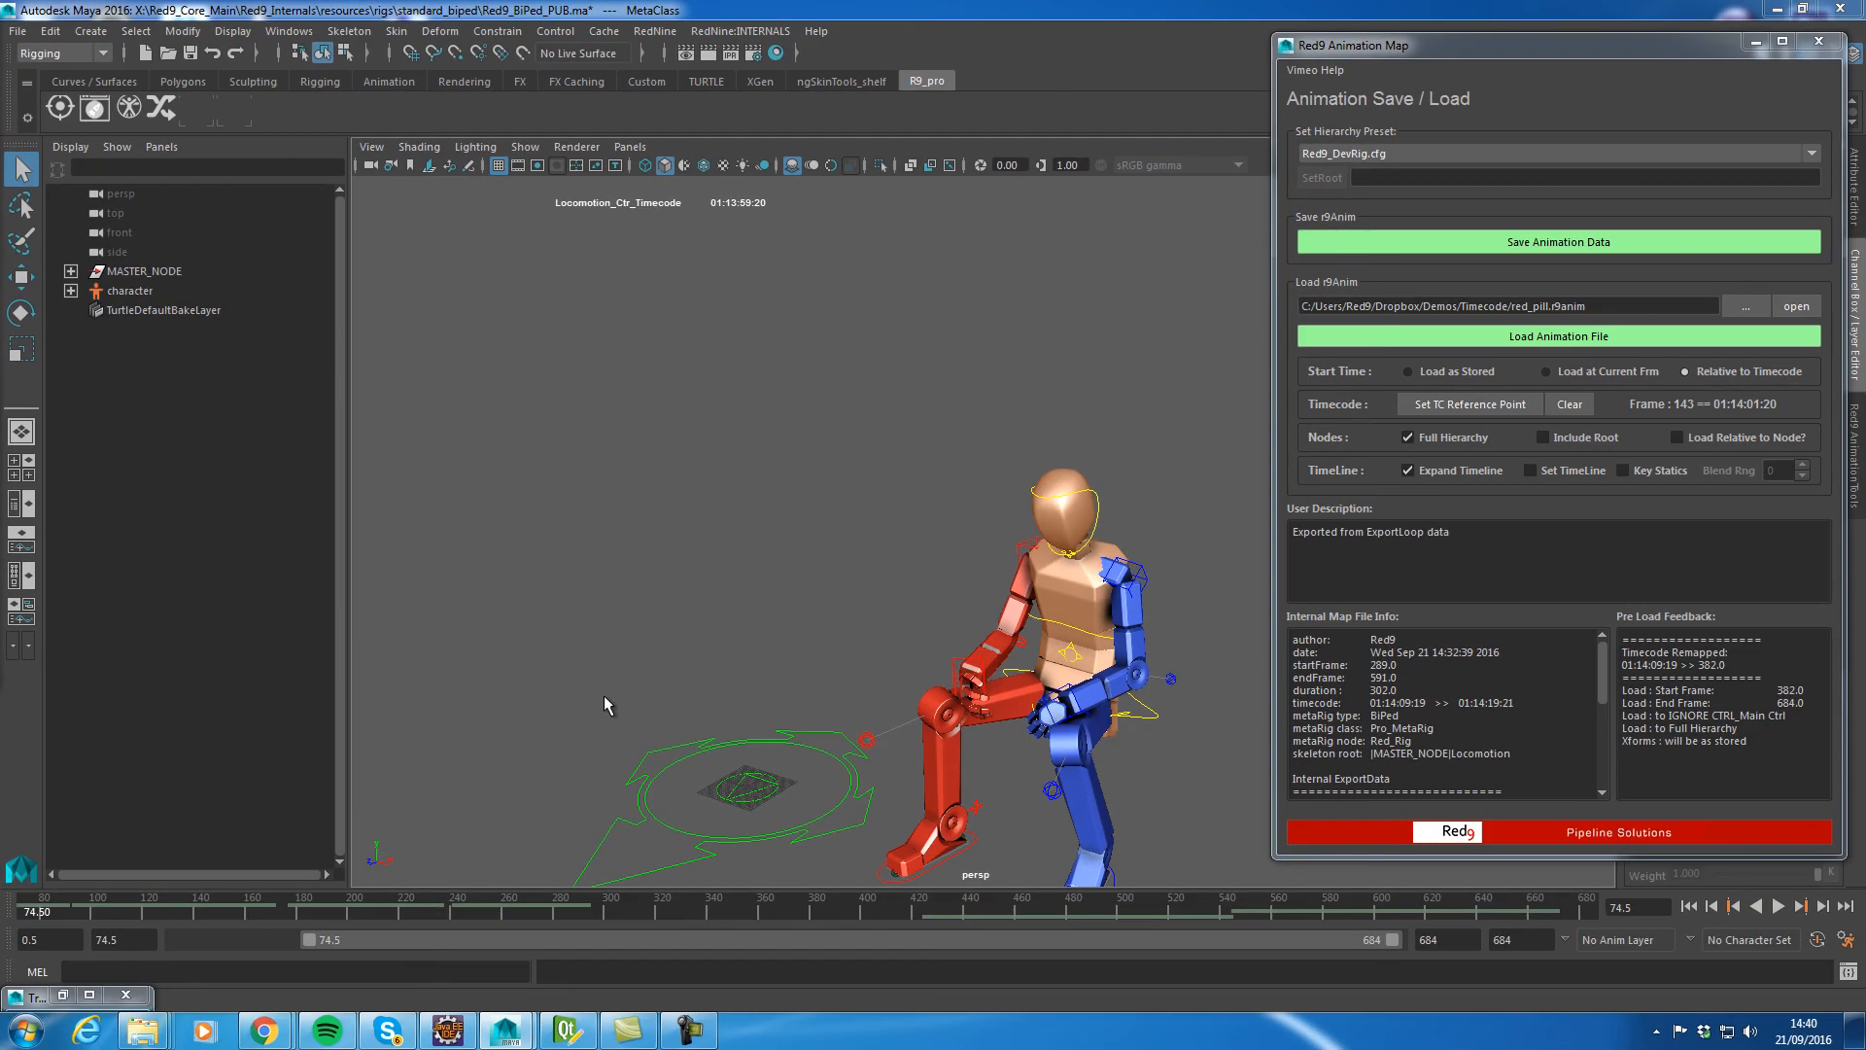
# Move the animated rig by its main control away from the grid centre, clearing space for another character
pyautogui.click(684, 773)
pyautogui.press('w')
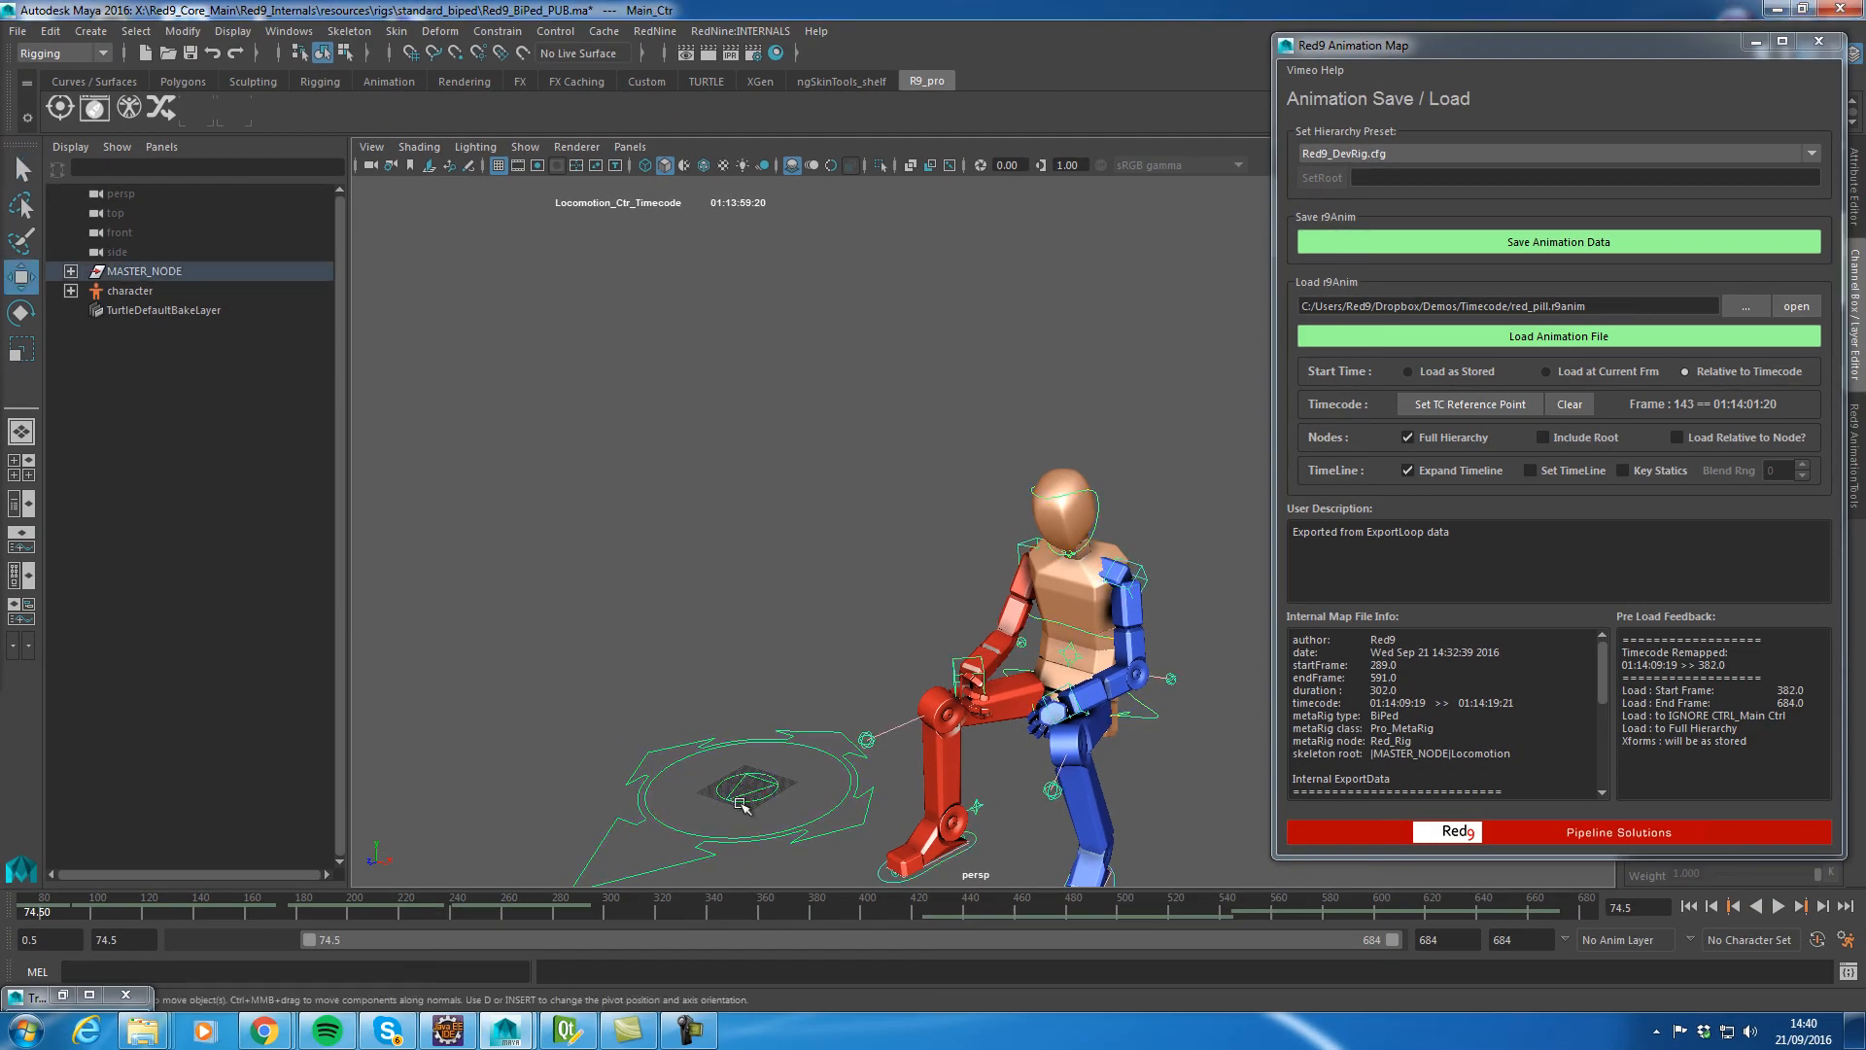
pyautogui.moveTo(687, 826); pyautogui.dragTo(968, 667)
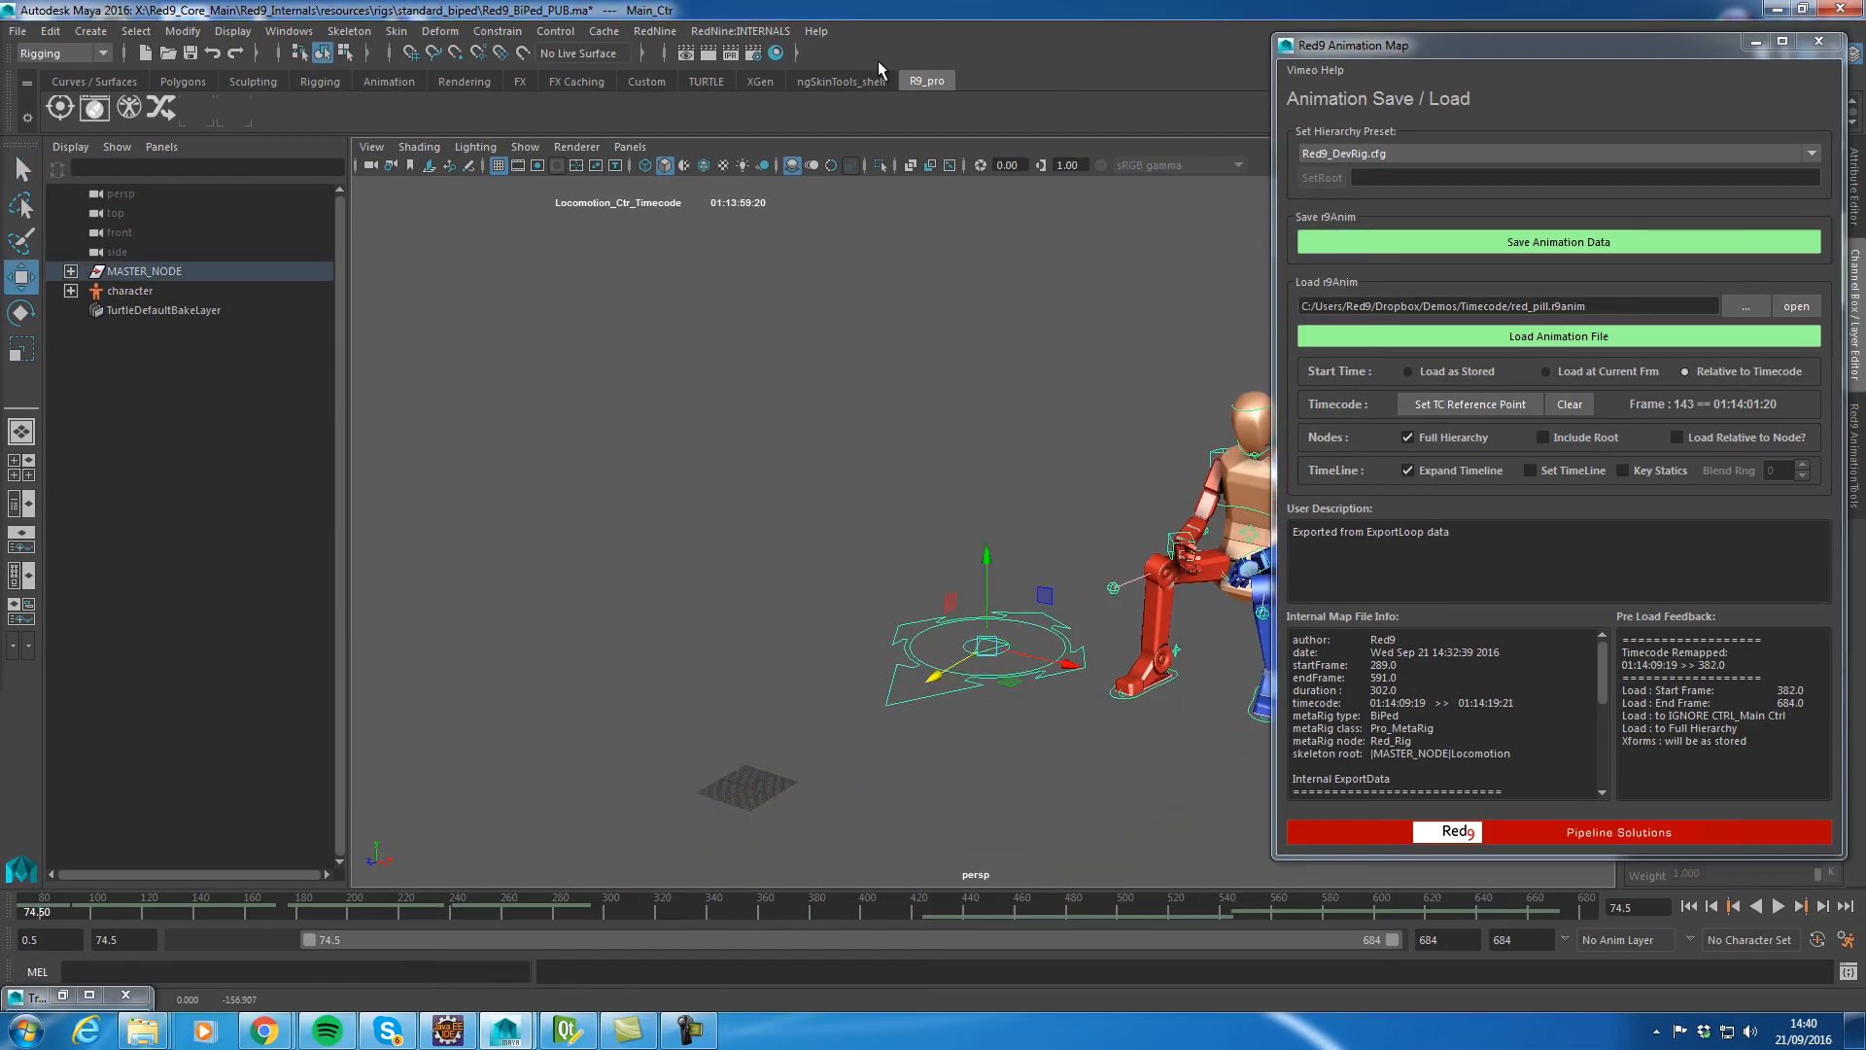
# Load a second standard demo rig into the scene and select its main control
pyautogui.click(741, 31)
pyautogui.moveTo(846, 323)
pyautogui.moveTo(1010, 341)
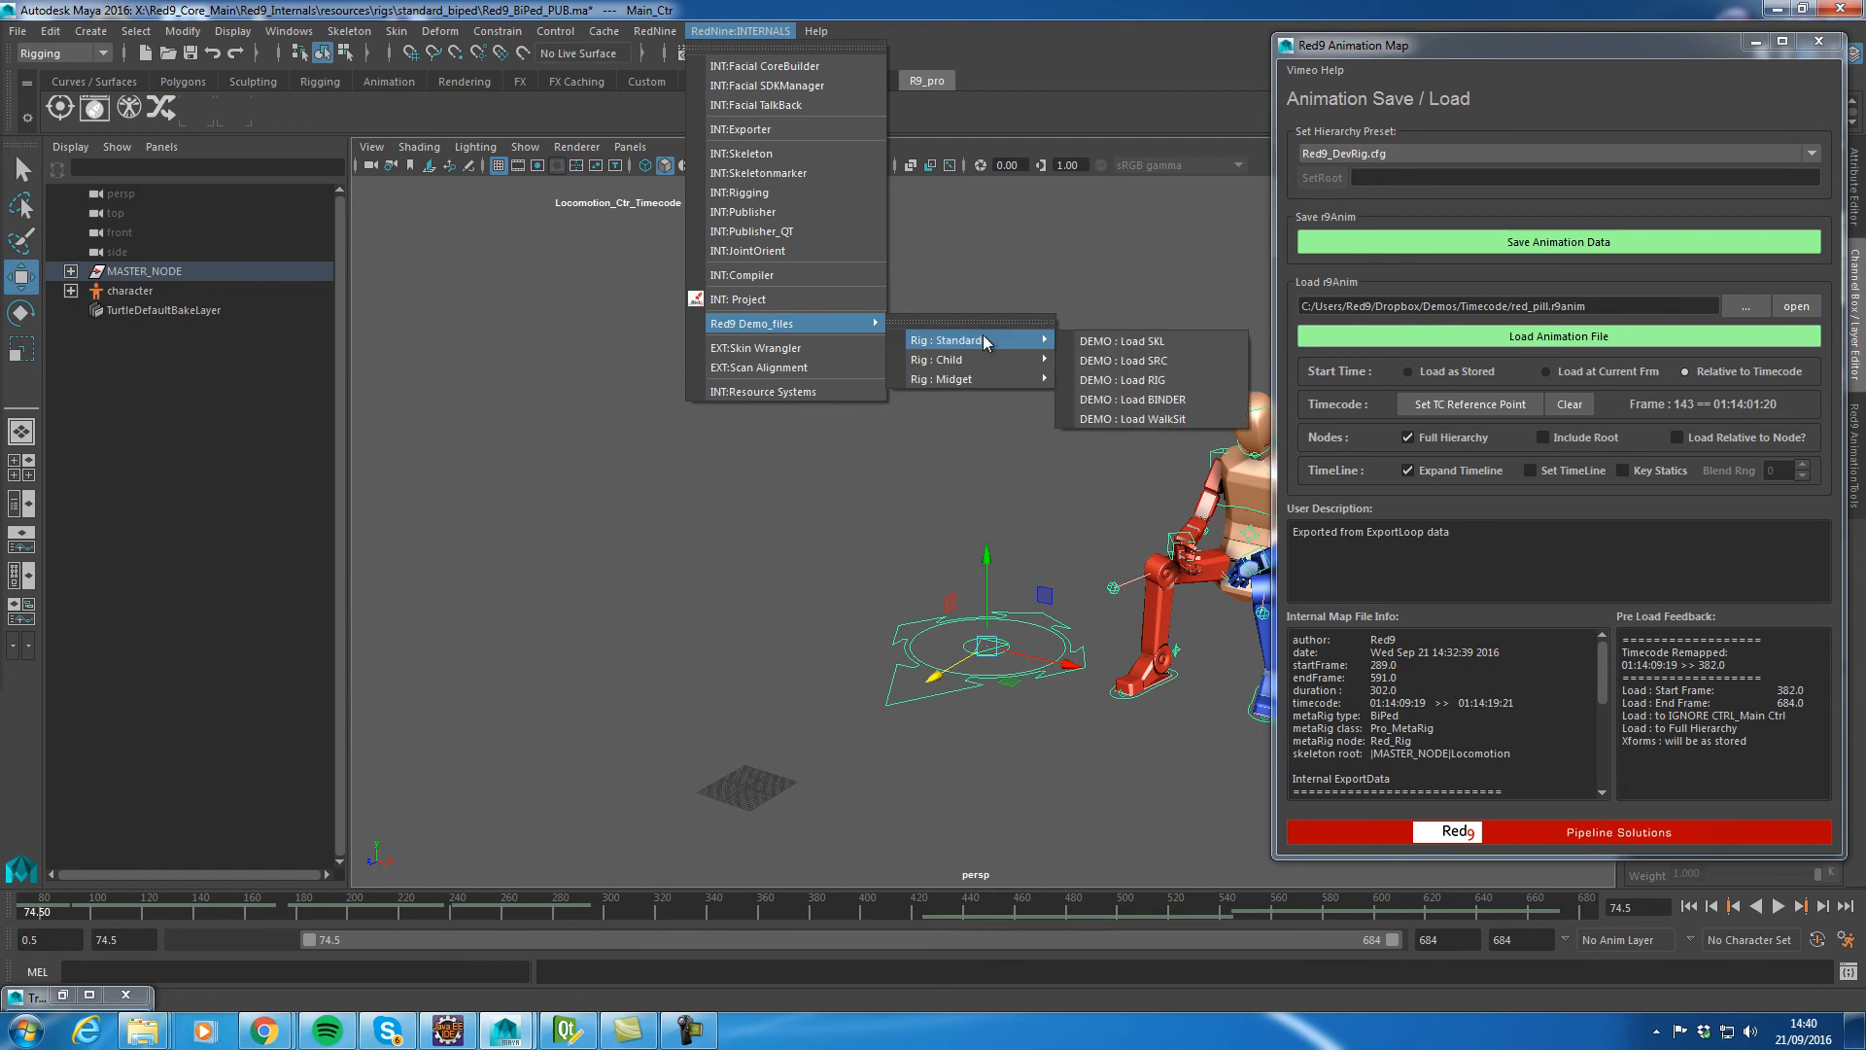
pyautogui.click(1143, 380)
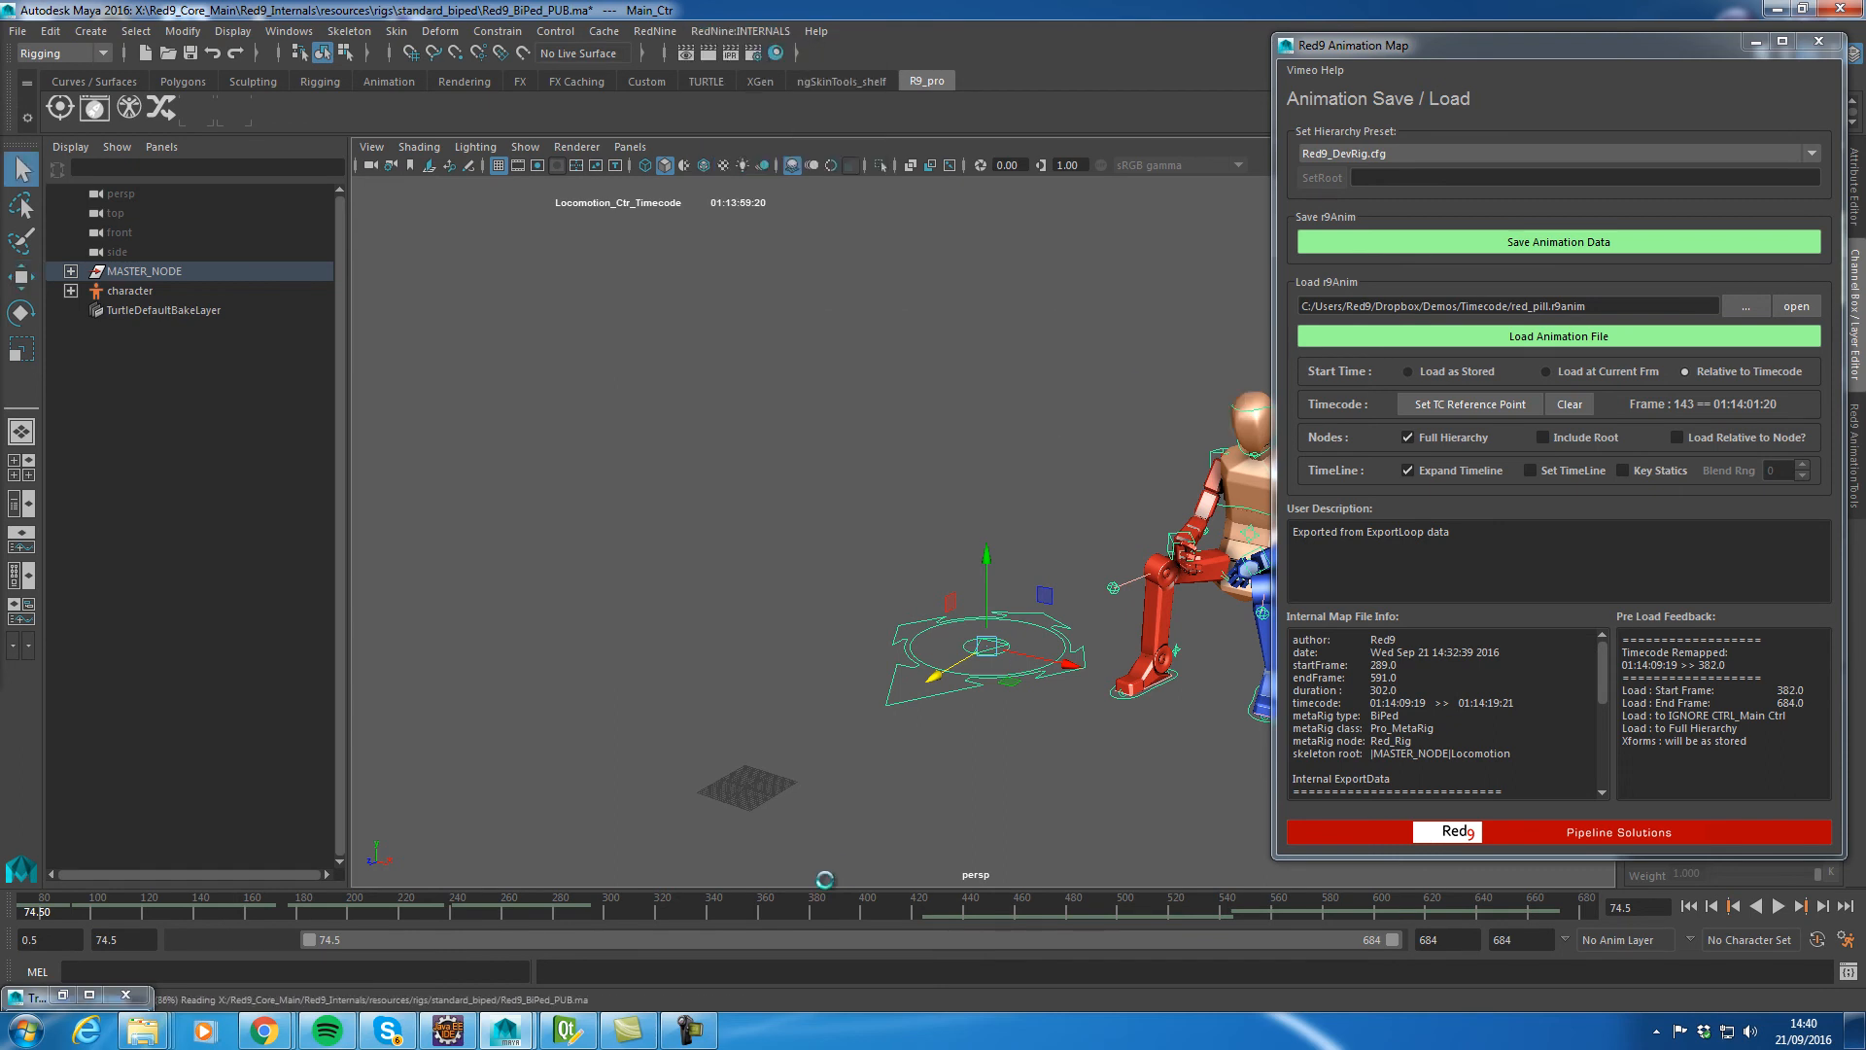
pyautogui.click(843, 825)
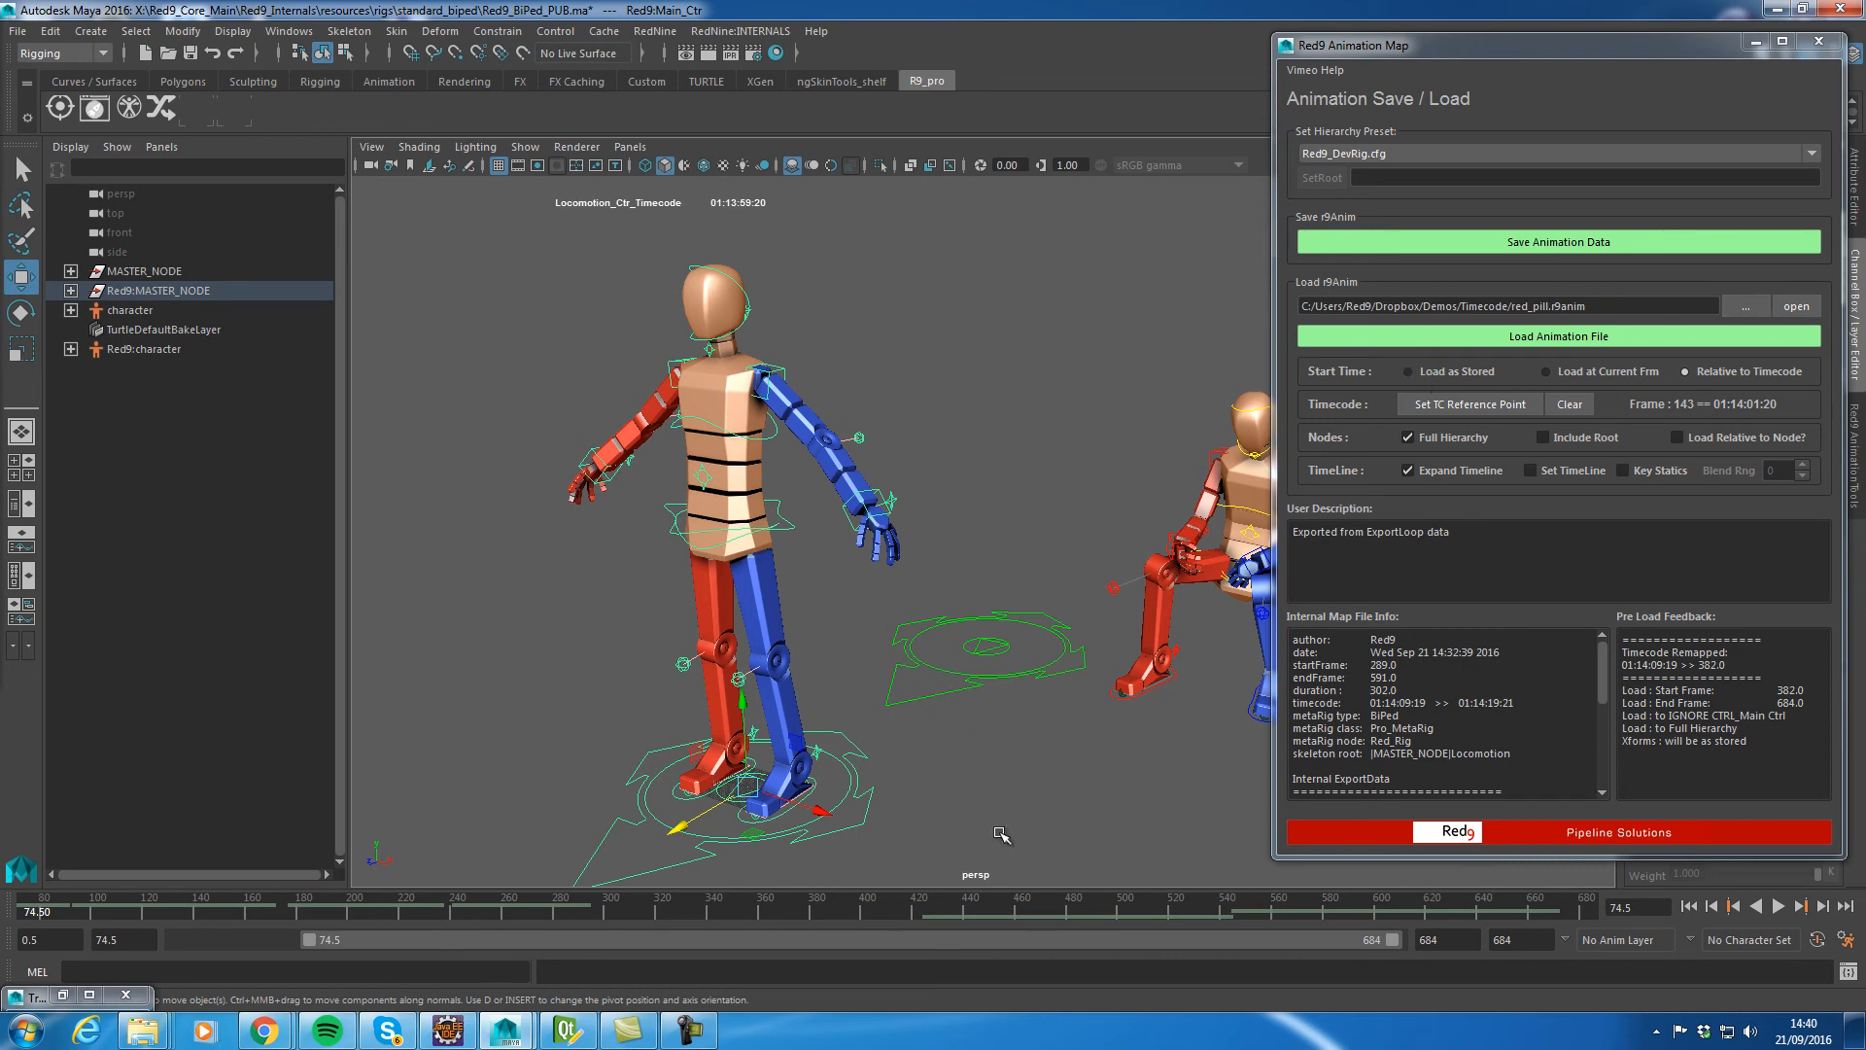
# Set the timecode reference from the original rig's locomotion control, load red_pill.r9anim onto it without importing audio, and scrub to frame 669
pyautogui.click(986, 645)
pyautogui.click(1487, 412)
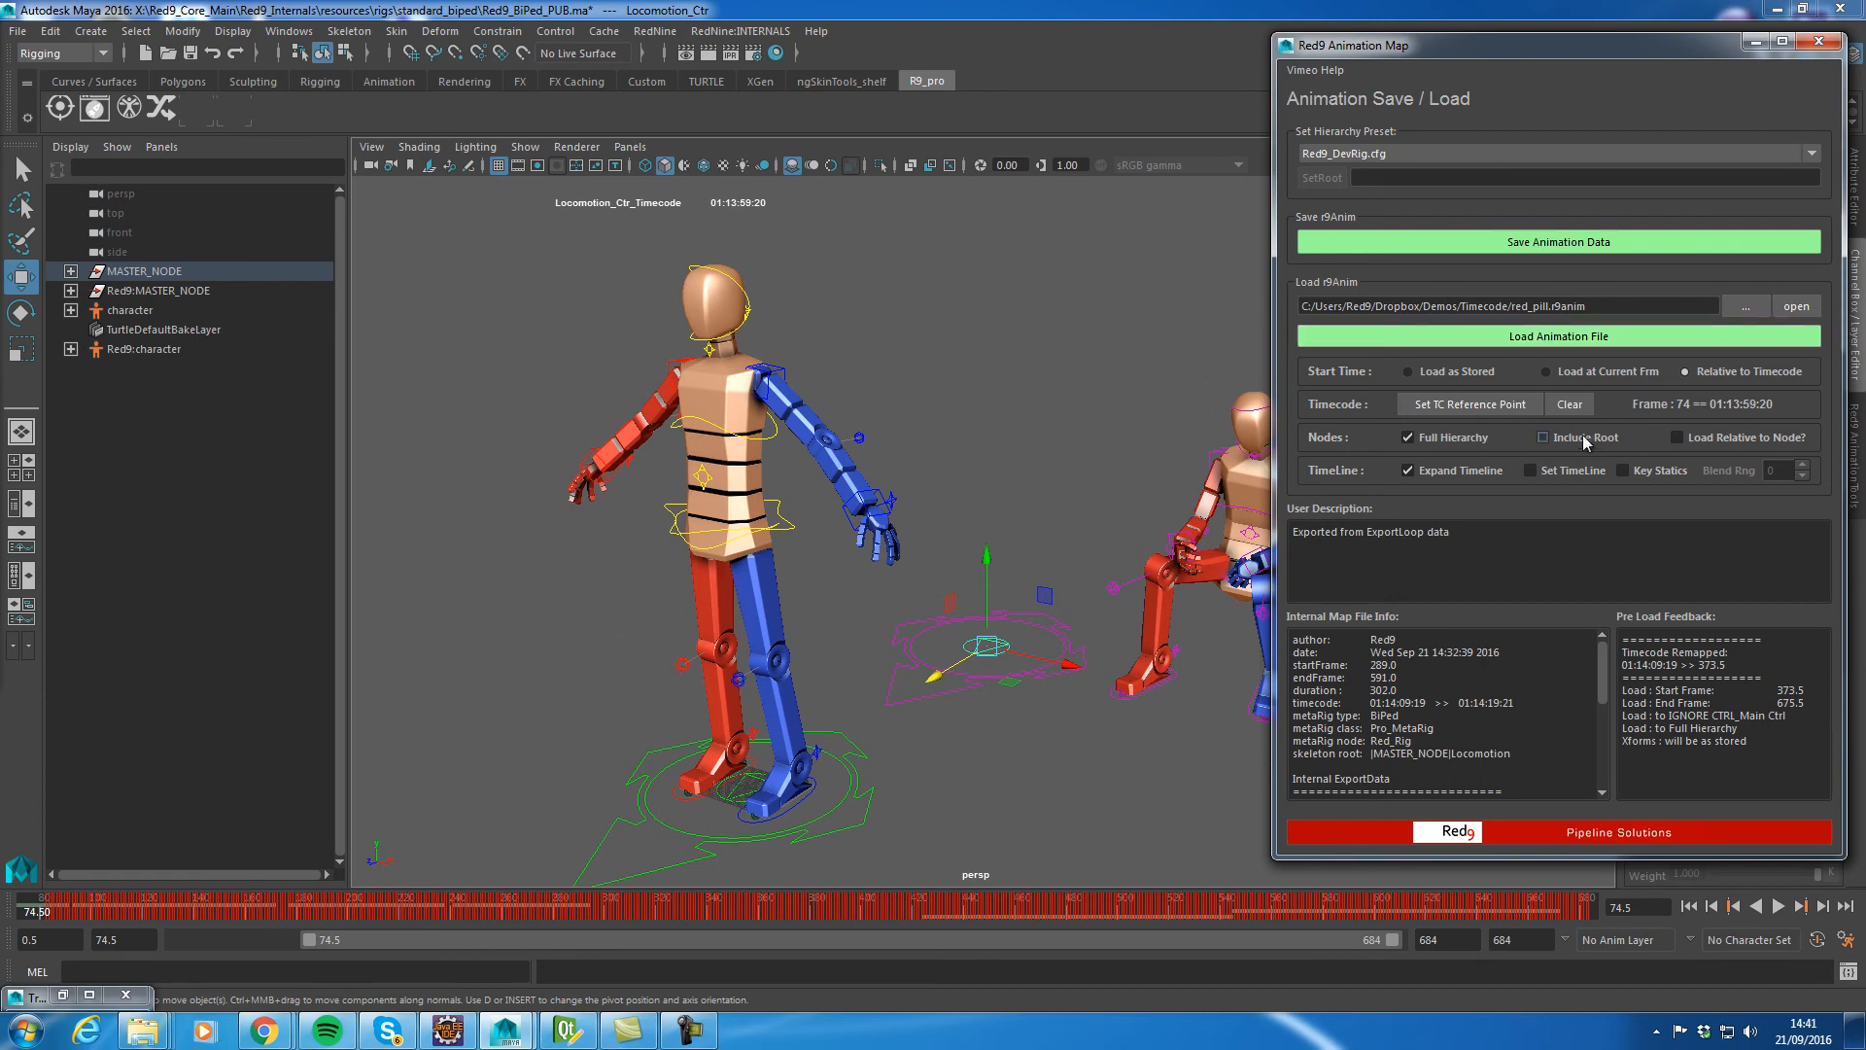
pyautogui.click(1586, 337)
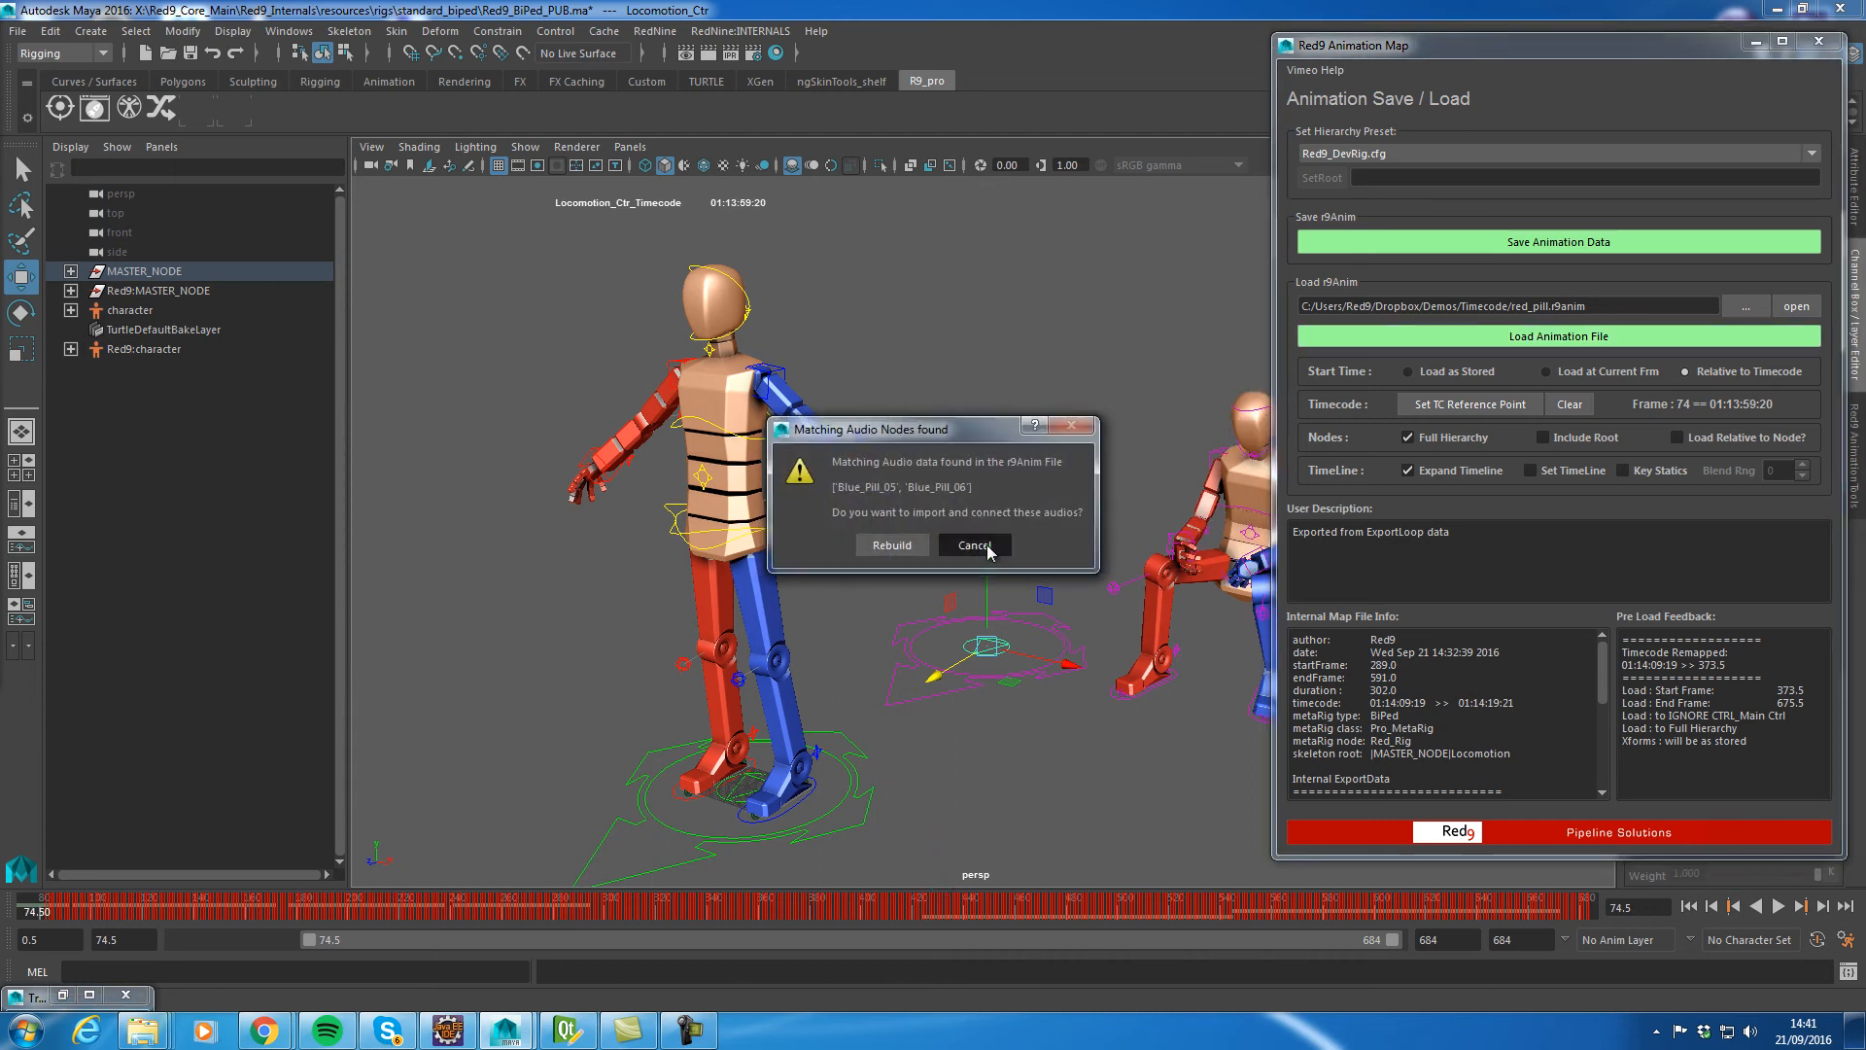
pyautogui.click(973, 544)
pyautogui.moveTo(994, 896); pyautogui.dragTo(1551, 917)
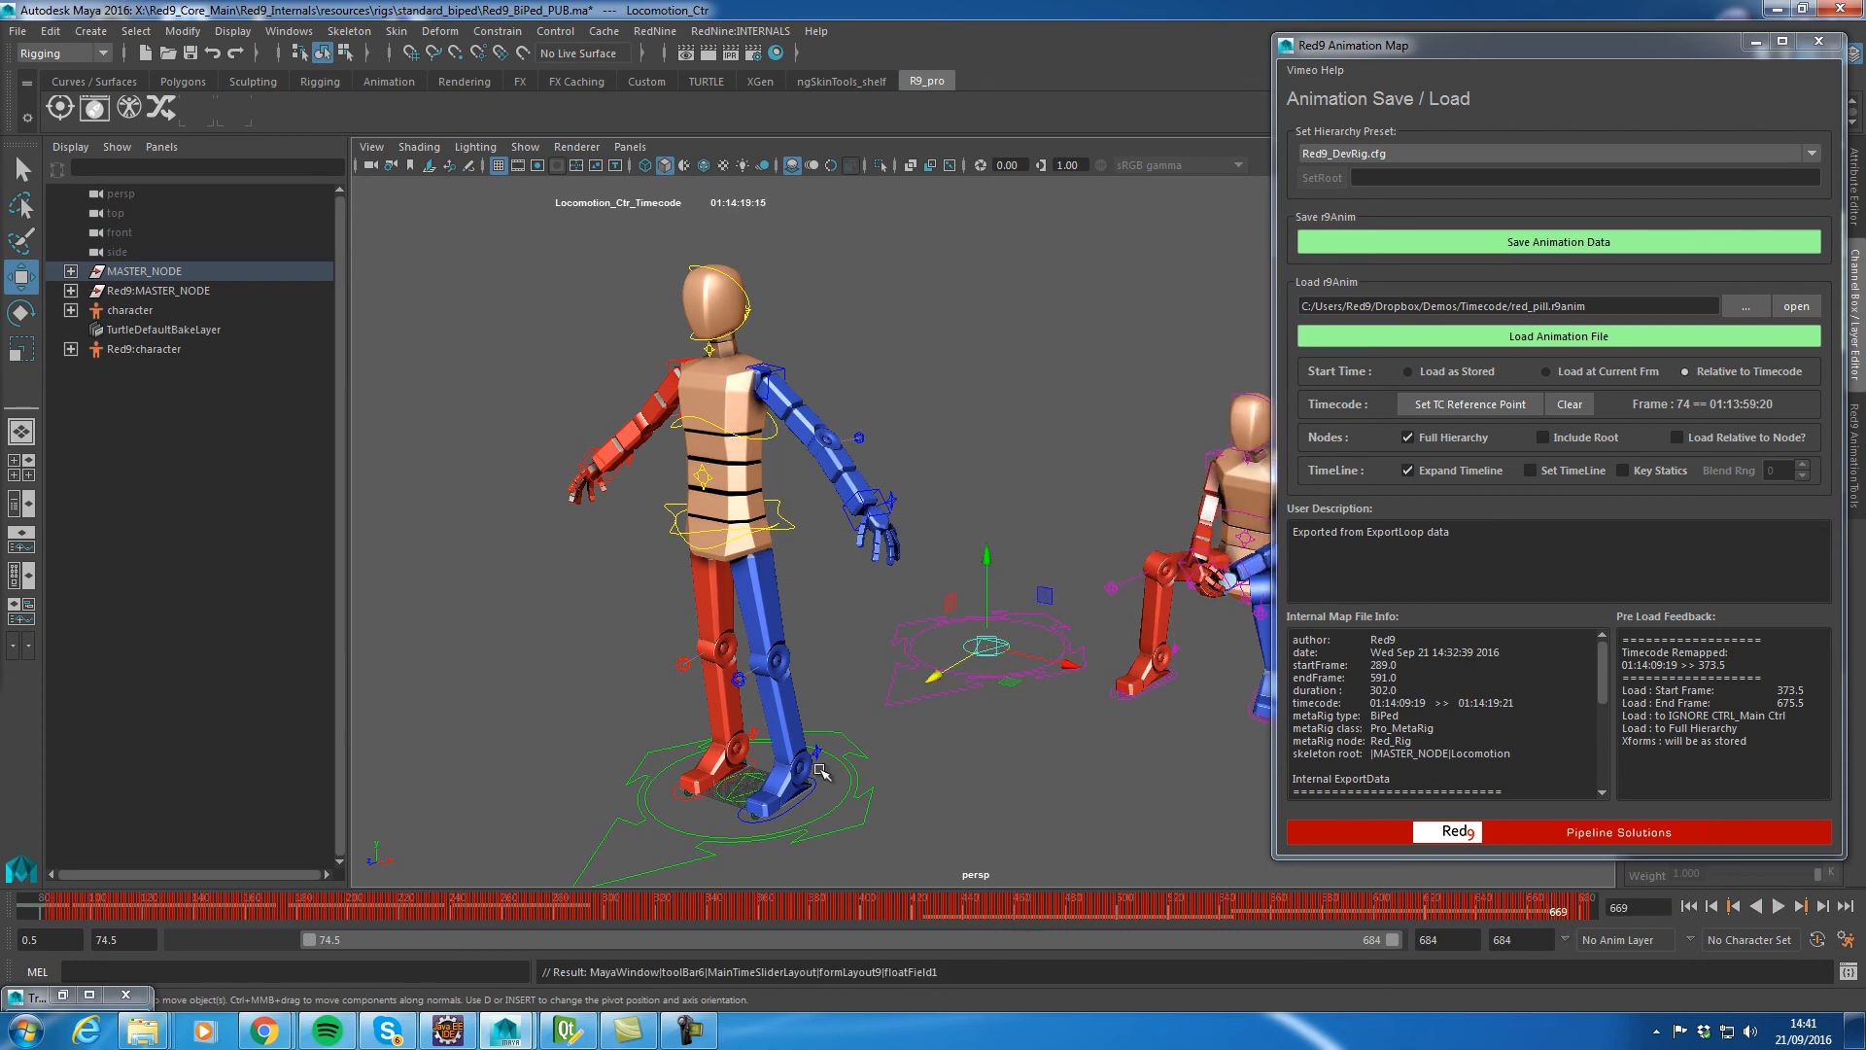
# Load red_pill.r9anim onto the new rig relative to timecode without importing audio, minimize the animation window, and scrub to frame 426
pyautogui.click(867, 838)
pyautogui.click(1614, 340)
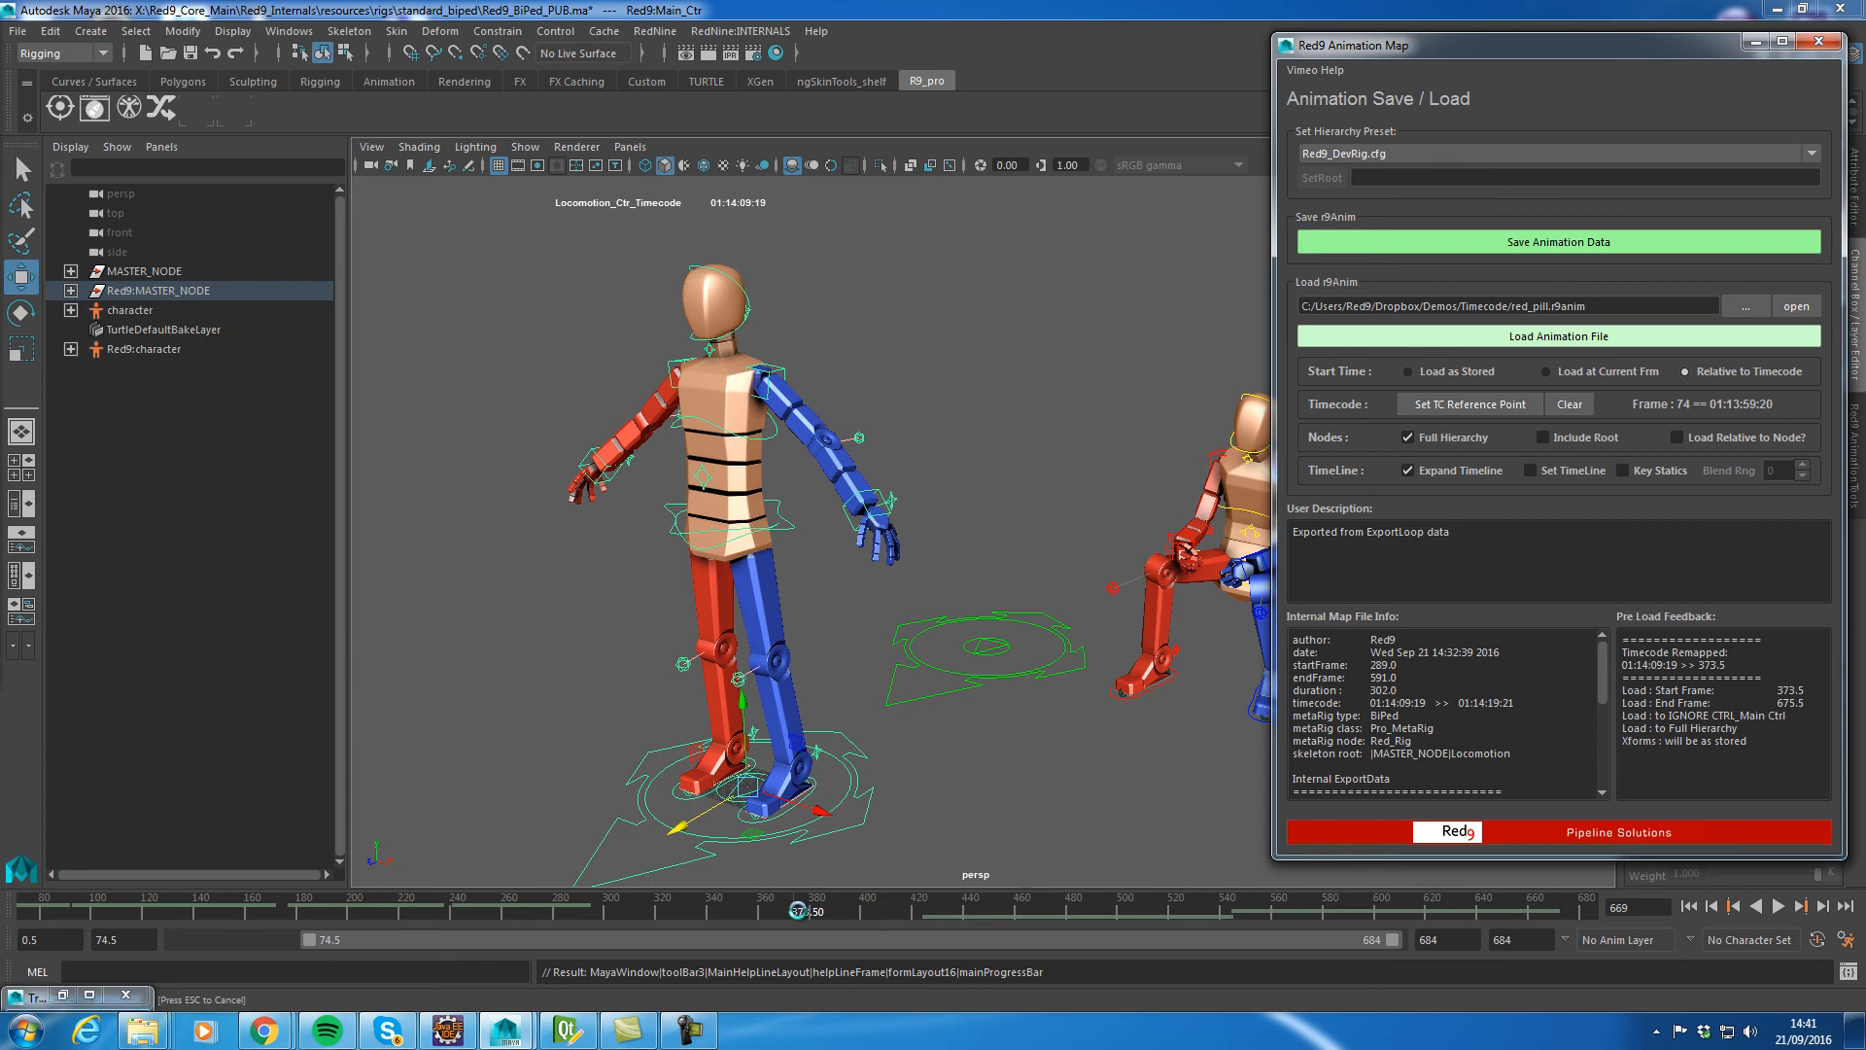
pyautogui.click(952, 550)
pyautogui.click(974, 546)
pyautogui.click(1755, 41)
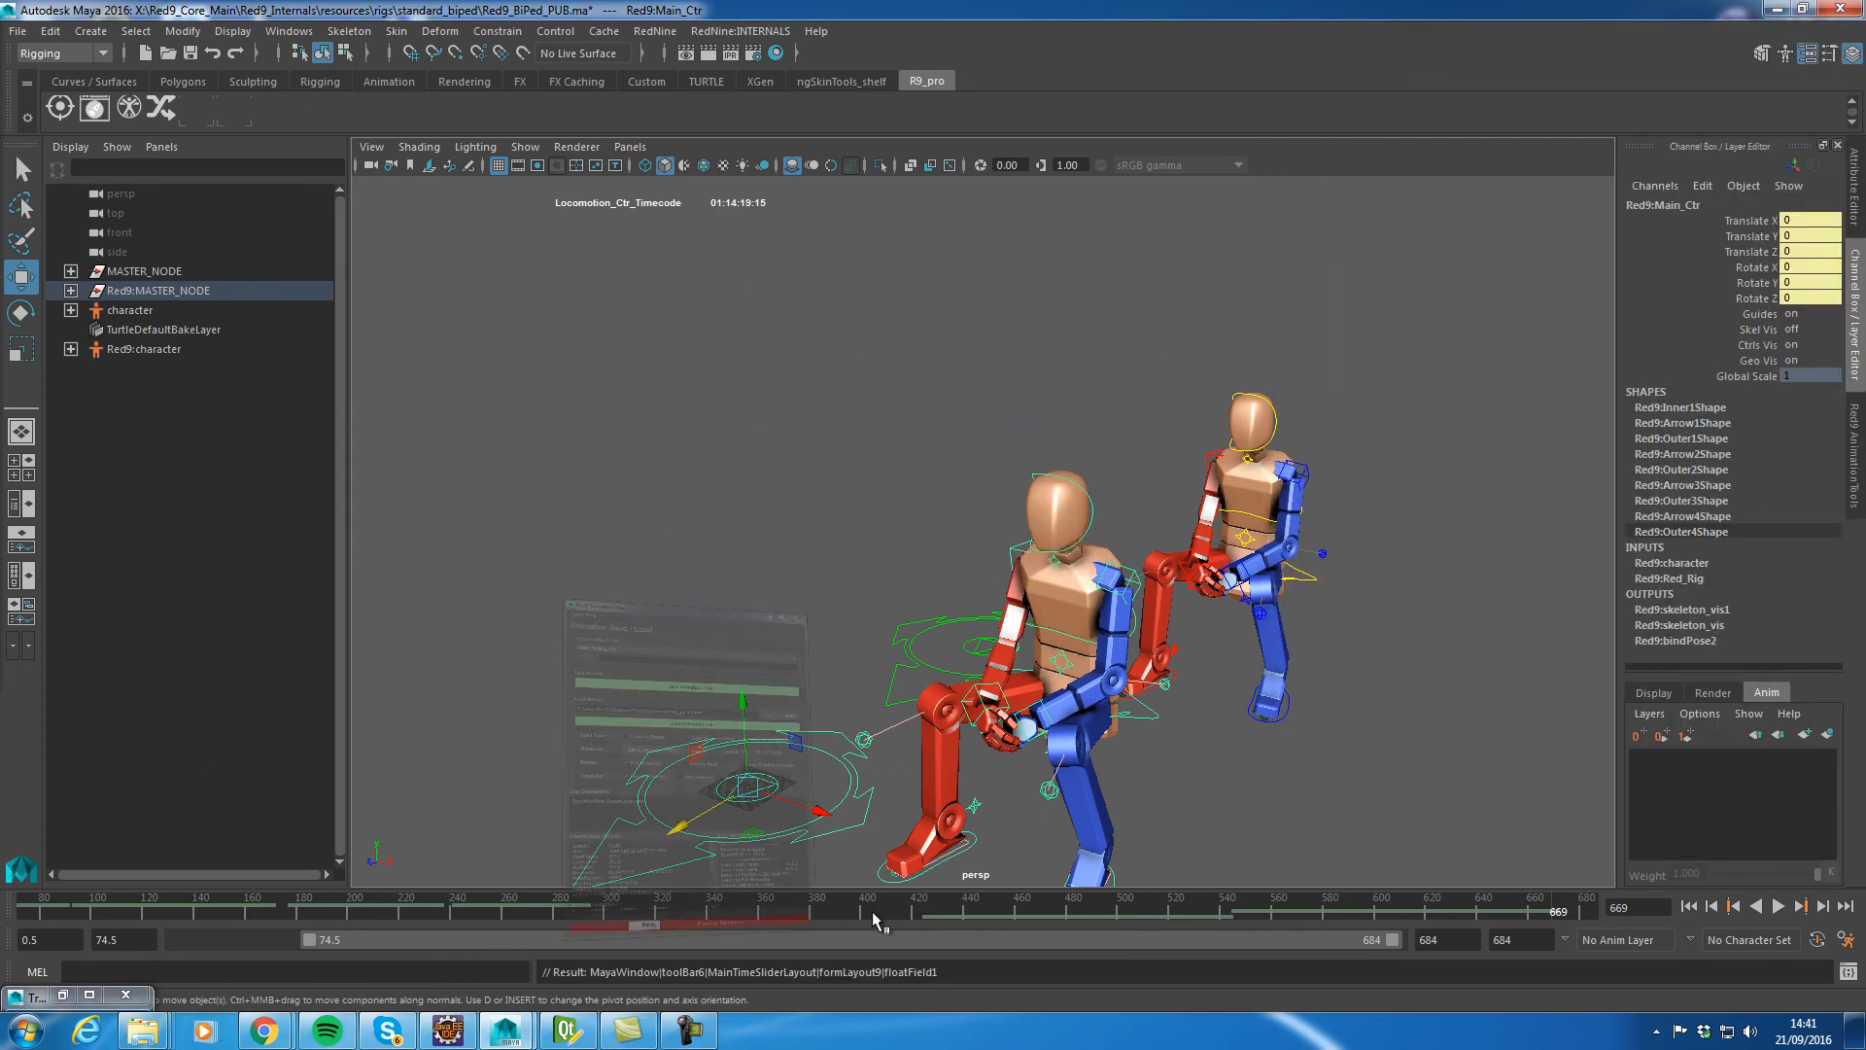
pyautogui.moveTo(931, 906)
pyautogui.mouseDown()
pyautogui.moveTo(1371, 920)
pyautogui.moveTo(934, 911)
pyautogui.mouseUp()
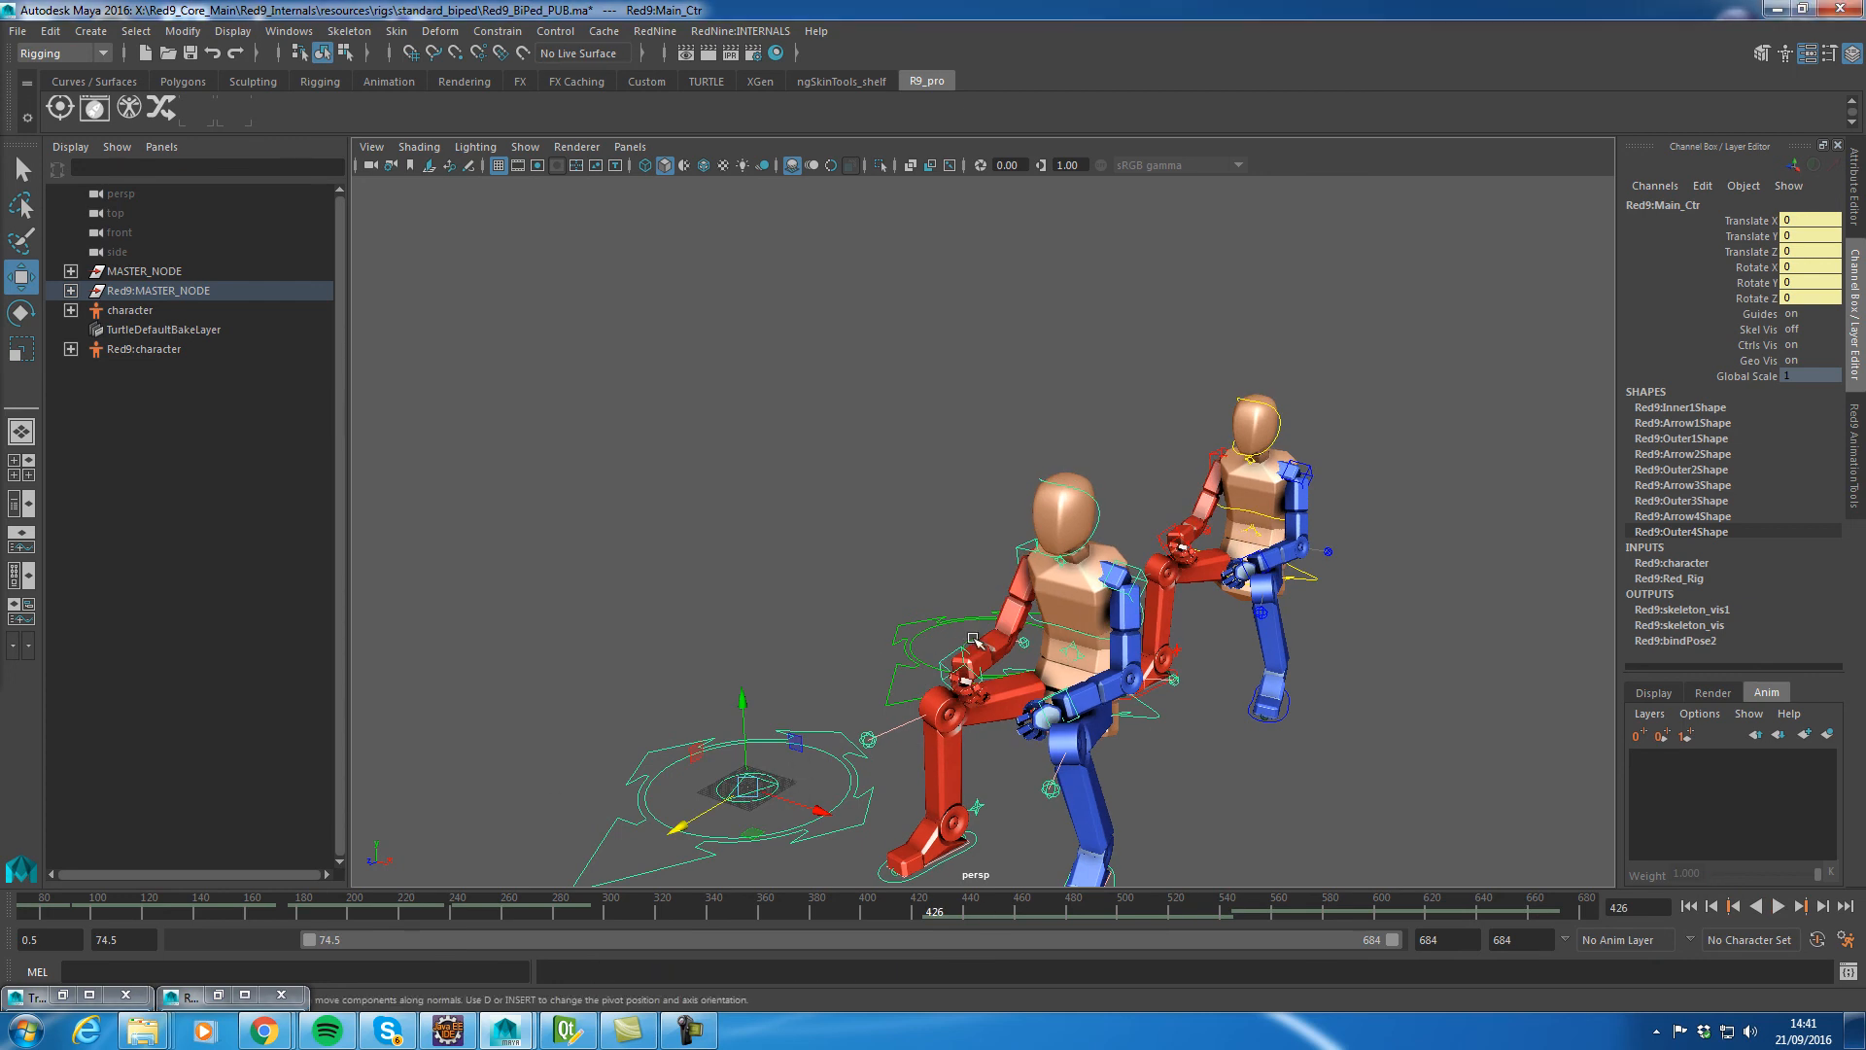
# Show the timecode HUD for both rigs' locomotion controls, play the motion, and scrub back to frame 295
pyautogui.click(973, 639)
pyautogui.keyDown('shift'); pyautogui.click(729, 777); pyautogui.keyUp('shift')
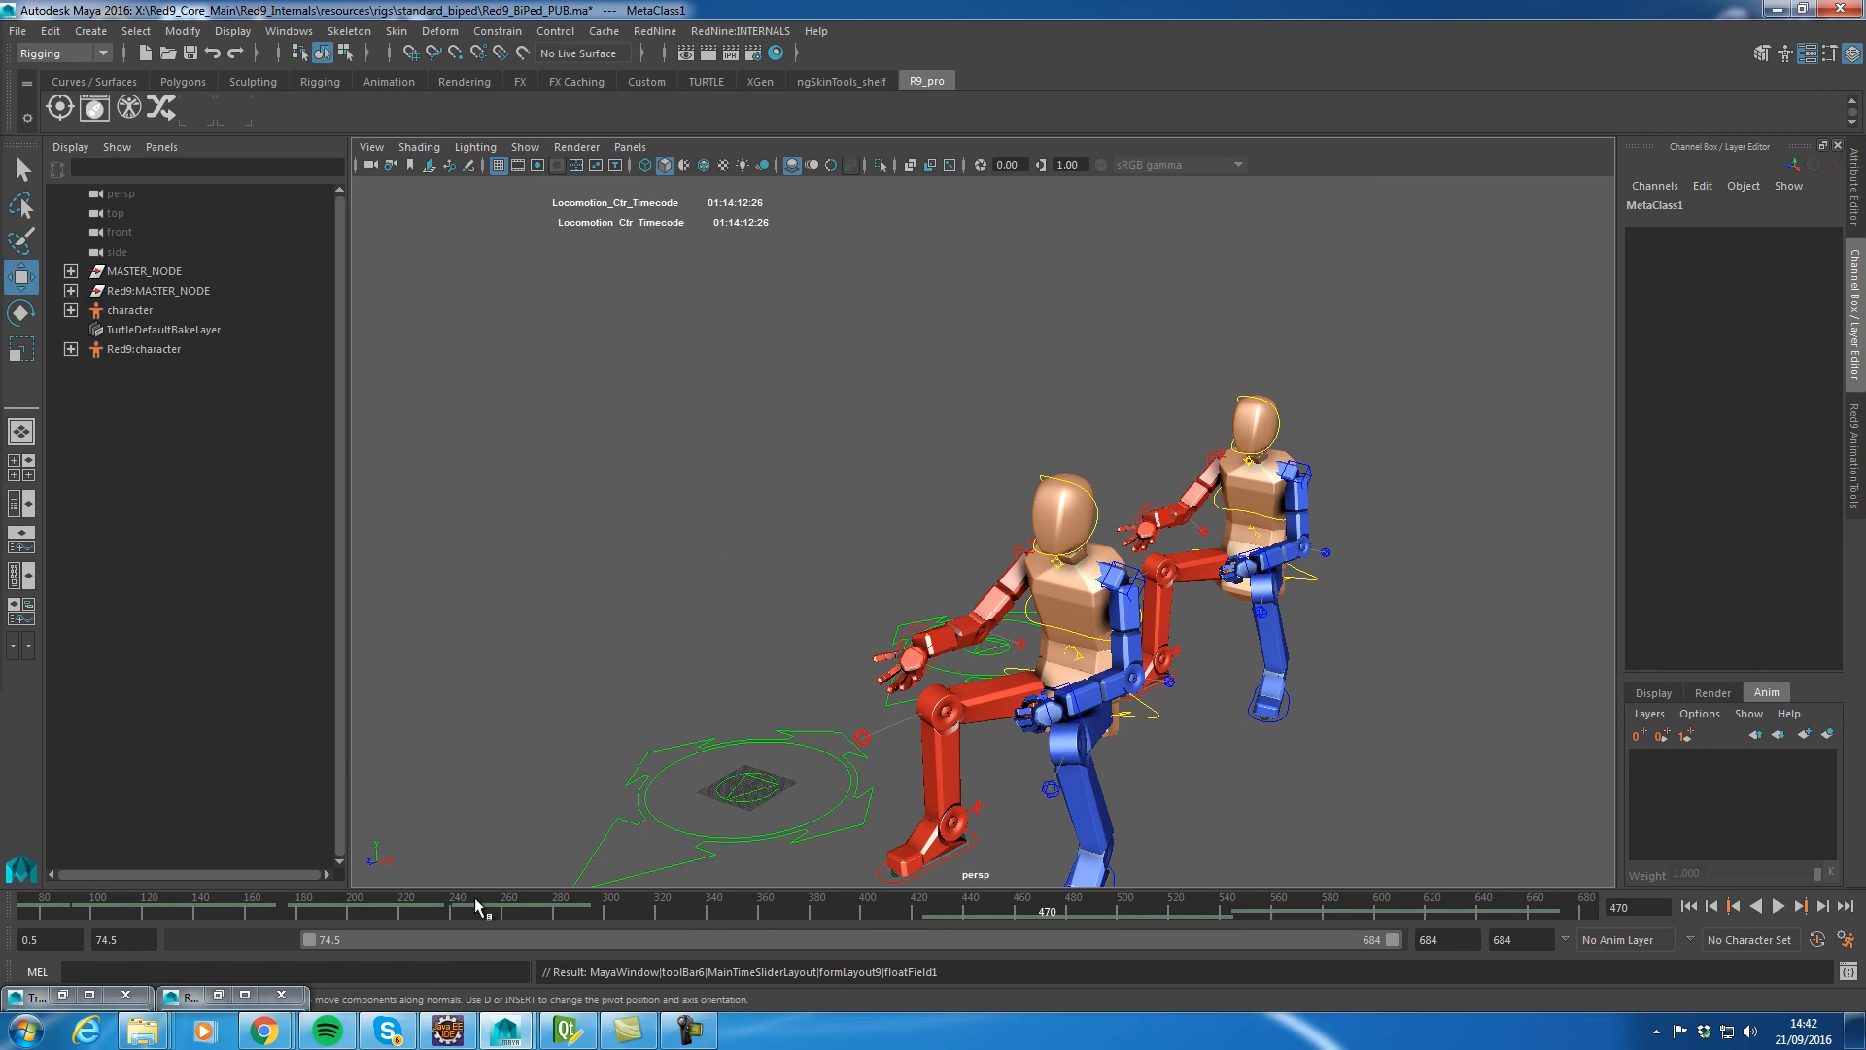
pyautogui.hotkey('alt', 'v')
pyautogui.moveTo(1045, 909); pyautogui.dragTo(592, 882)
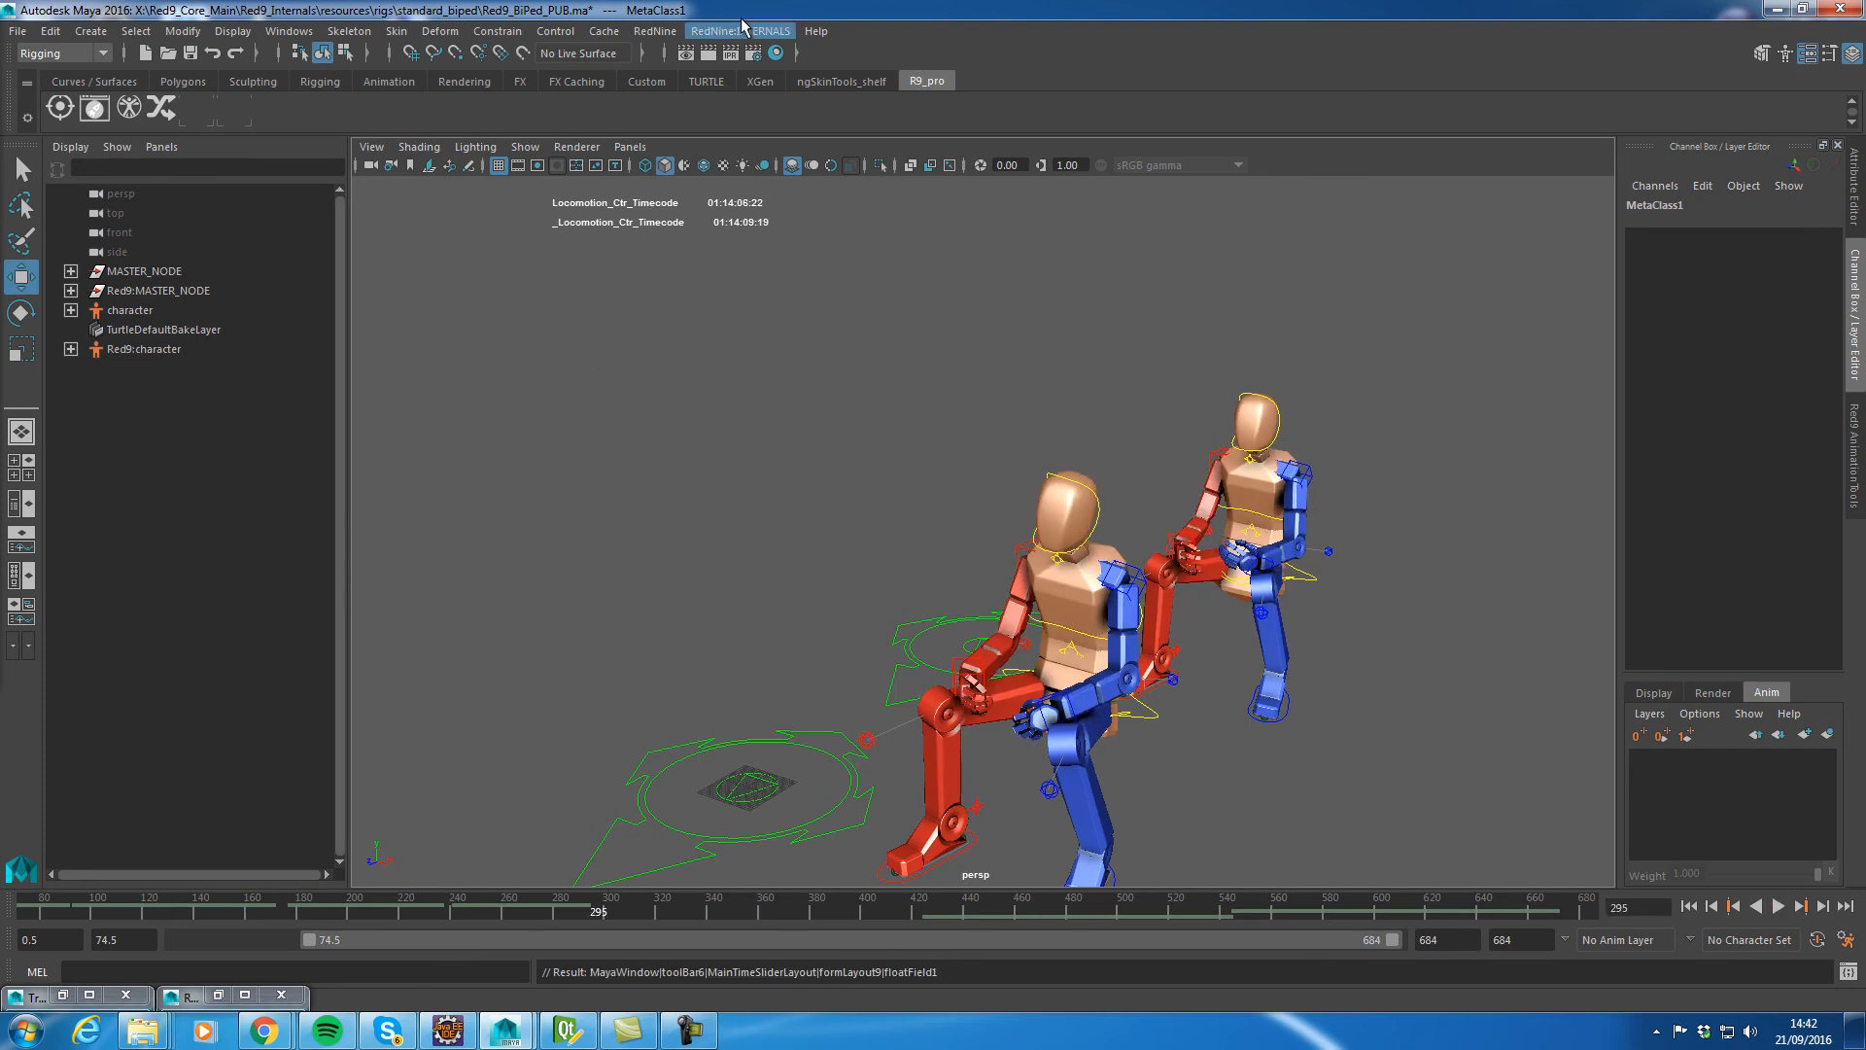